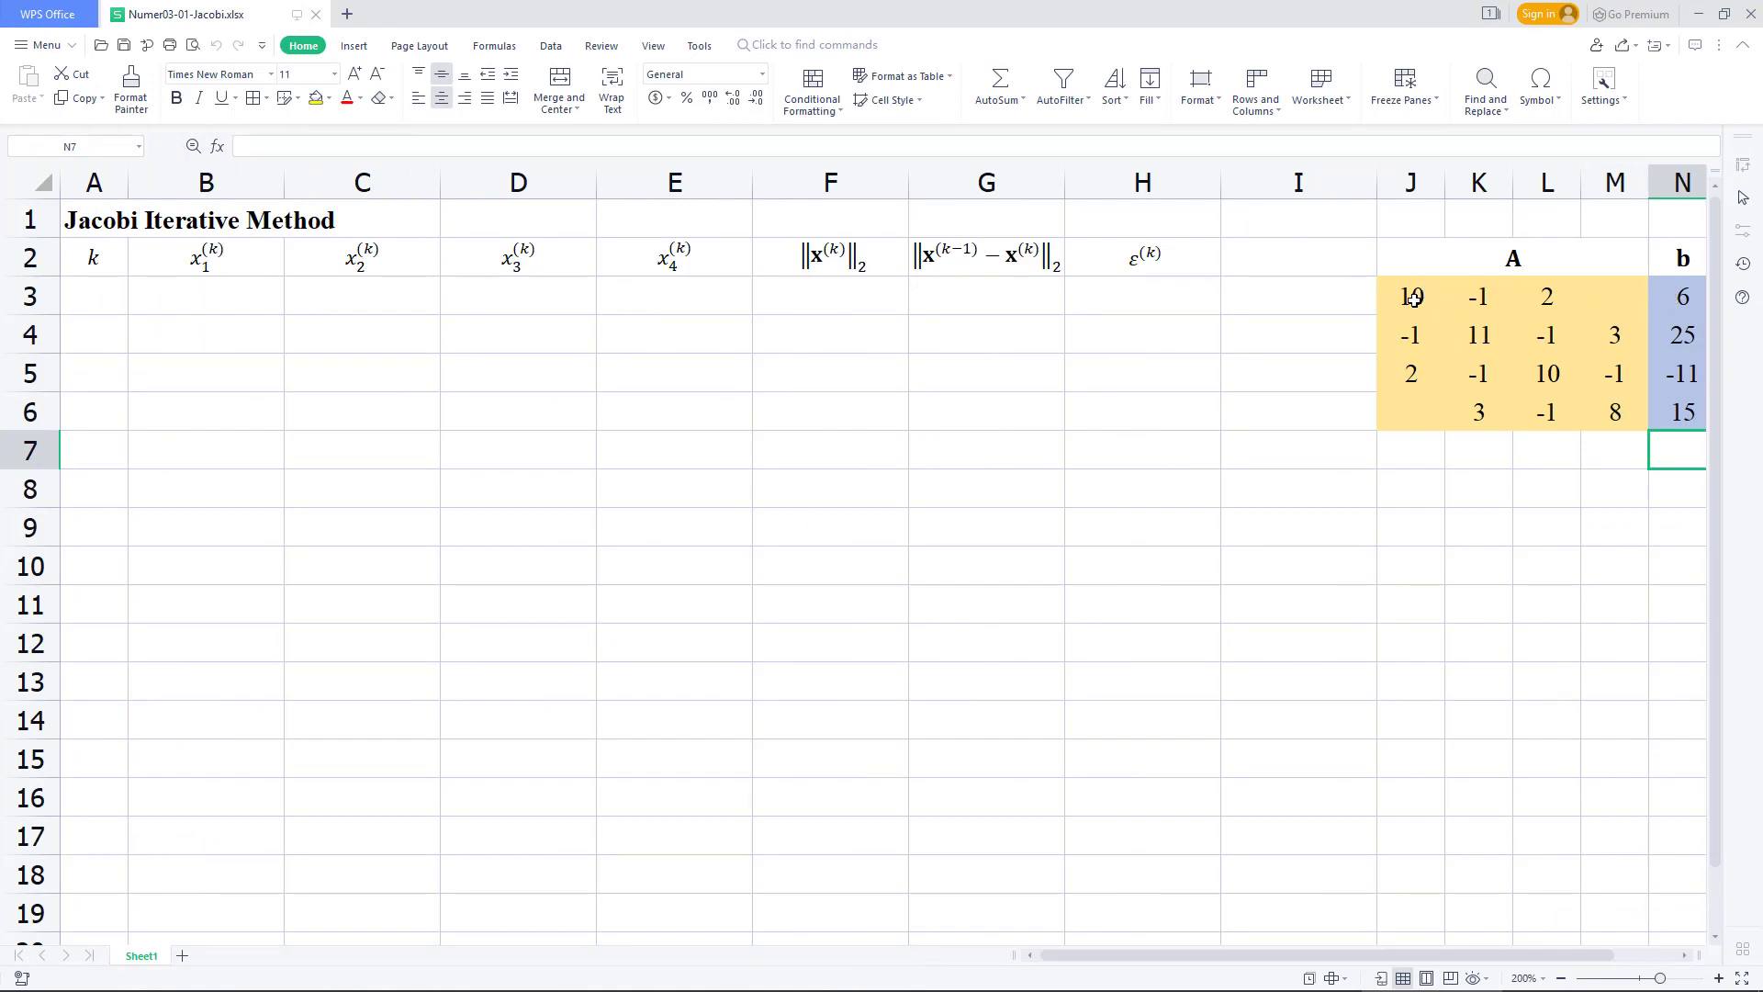
Enter k = 0 in A3 and the initial guess 1 in B3, C3, D3 and E3.
drag(1412, 297, 1680, 421)
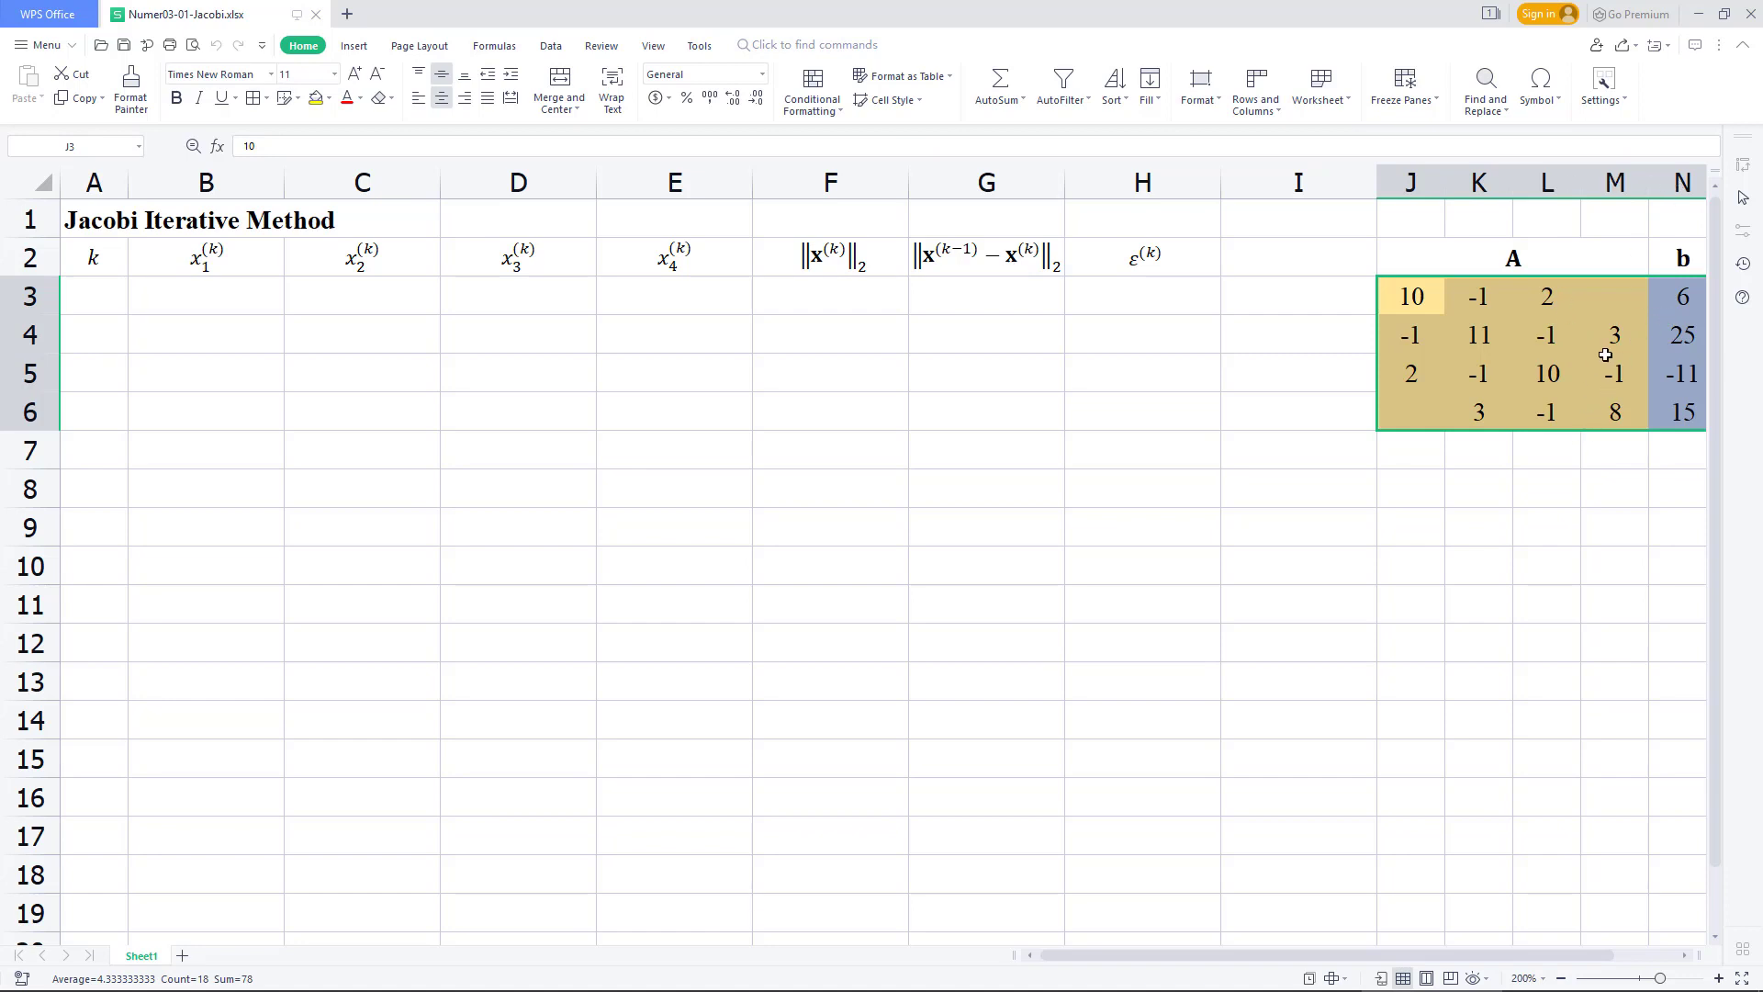
click(1678, 450)
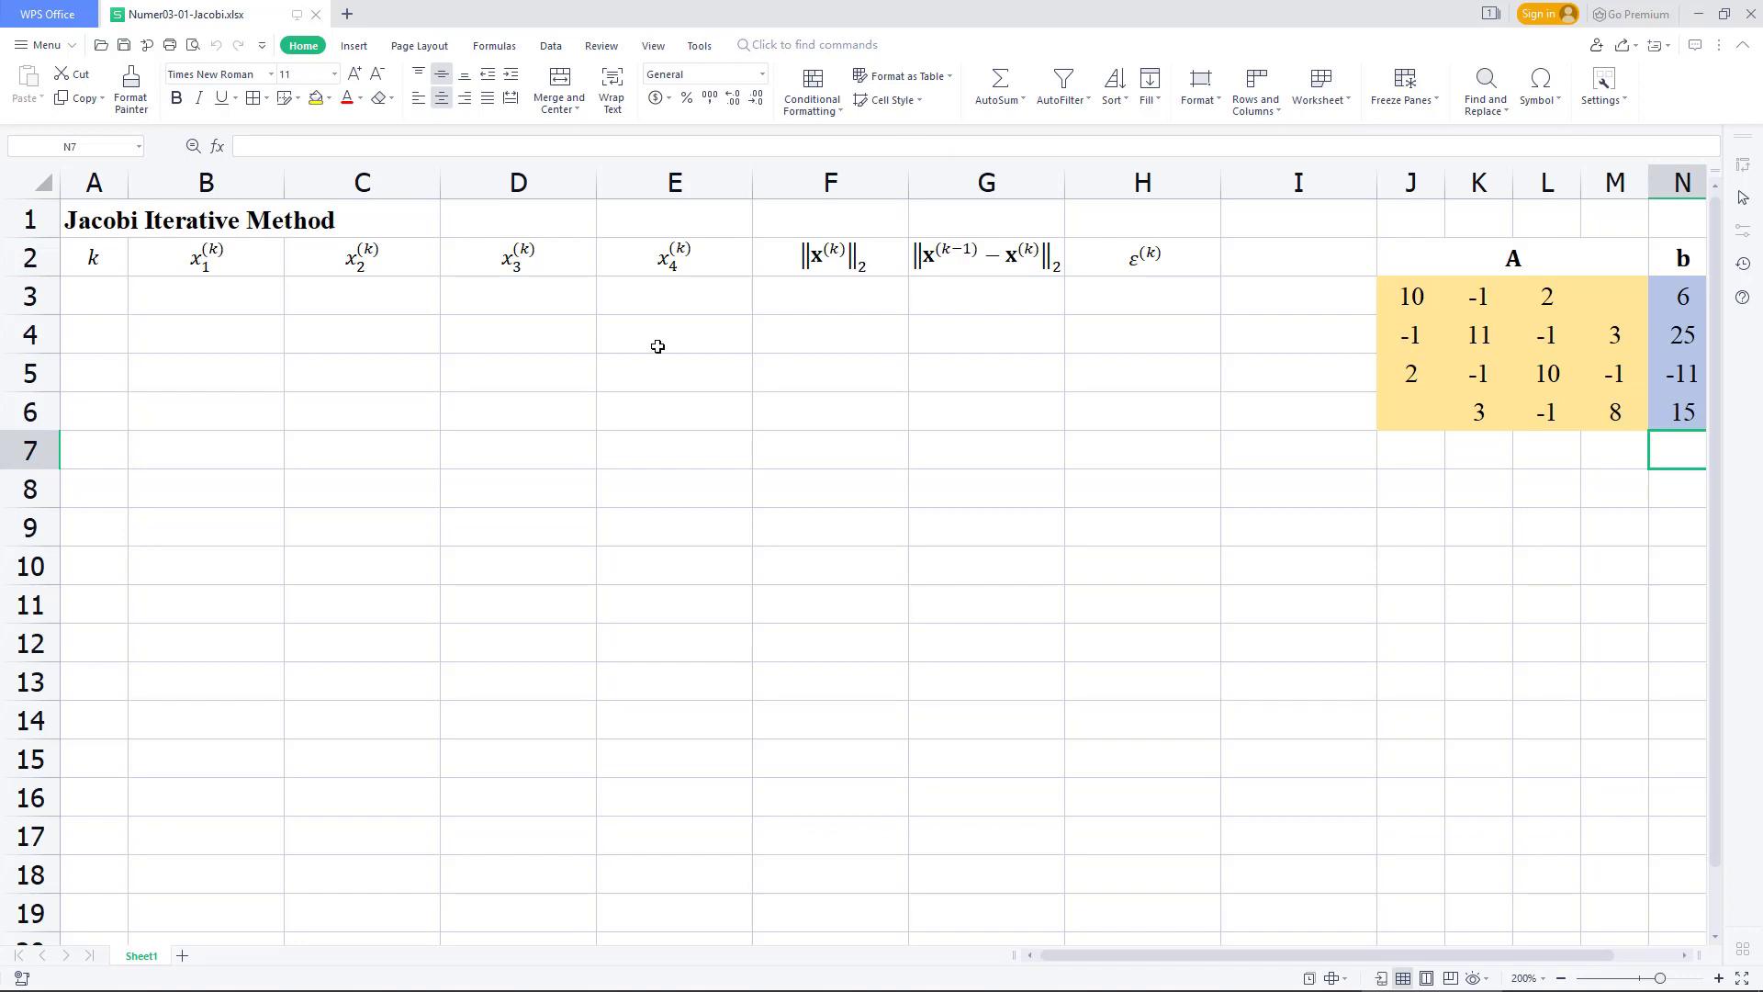
click(94, 303)
text(0)
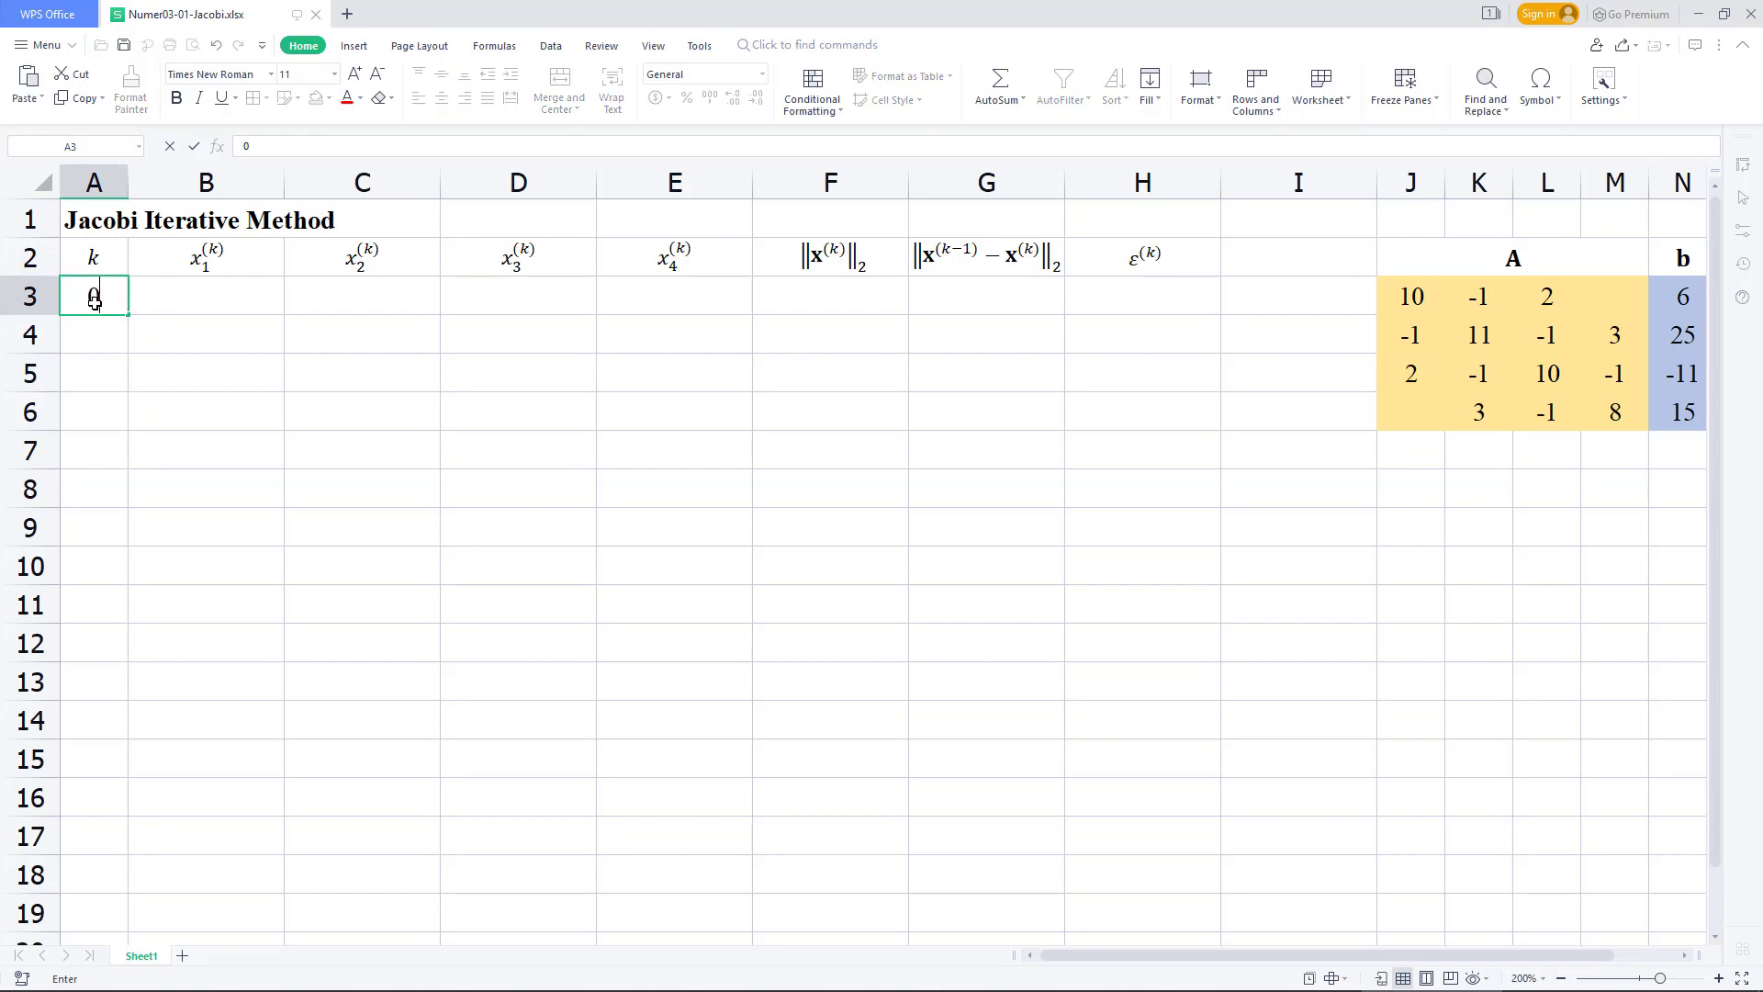
key(Tab)
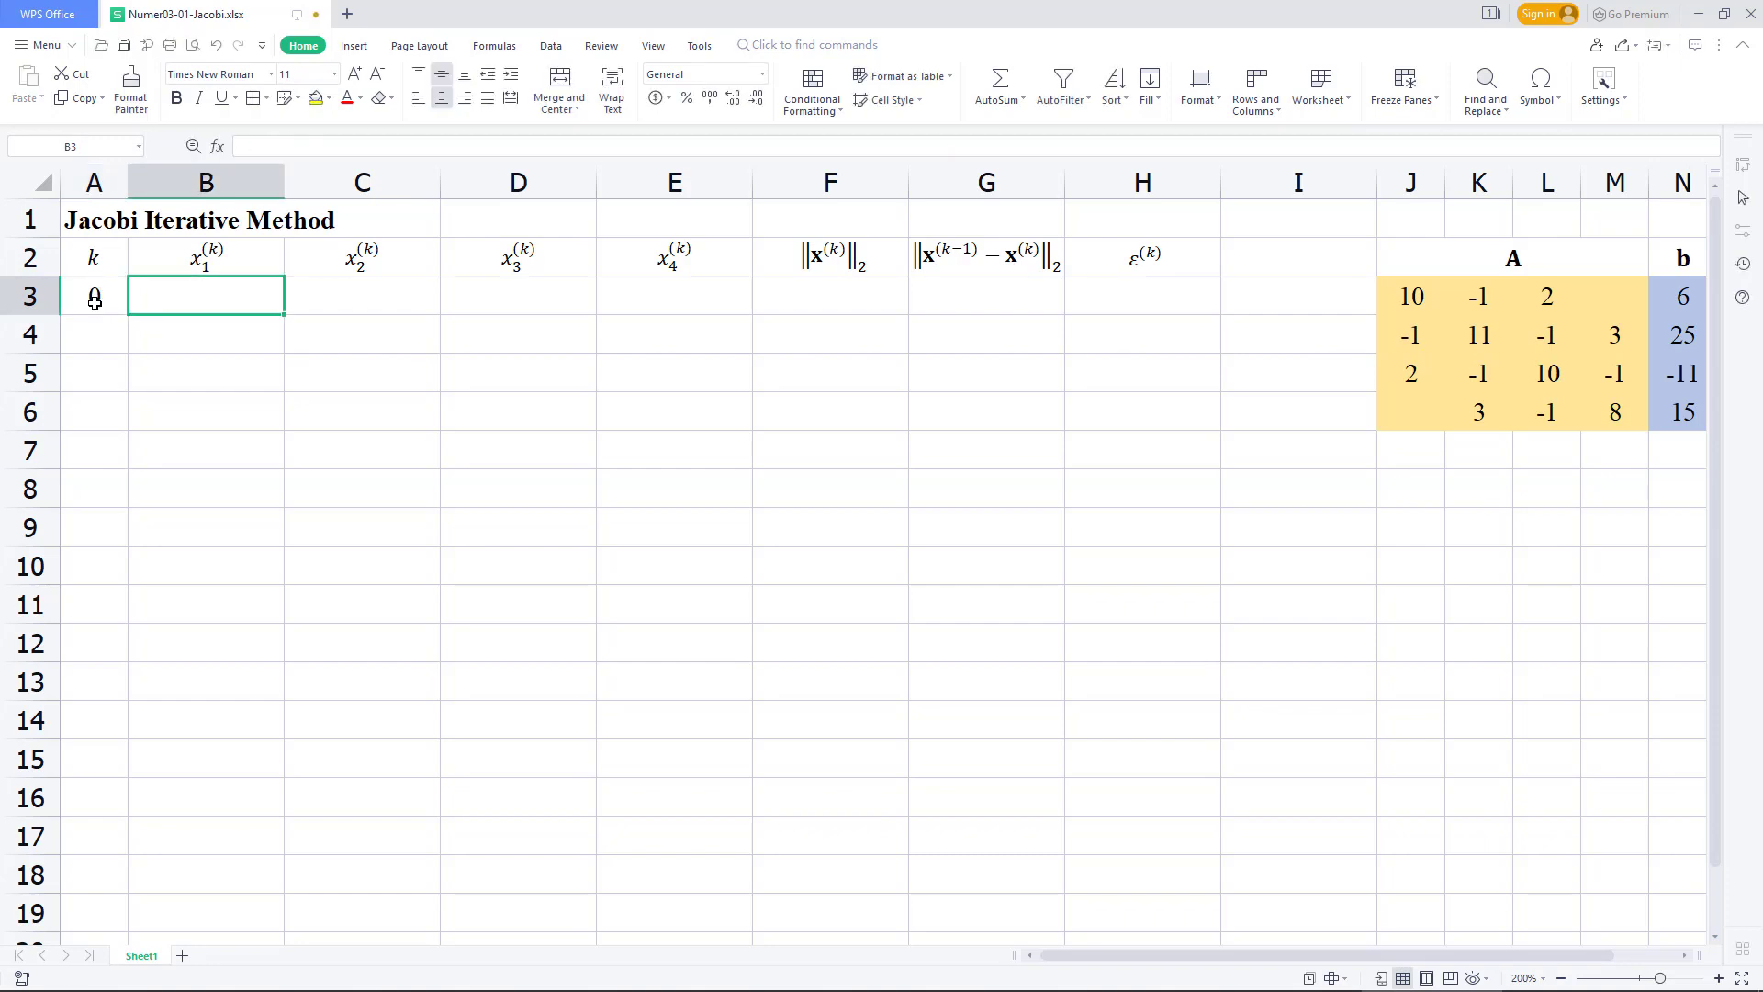
text(1)
key(Tab)
text(1)
key(Tab)
text(1)
key(Tab)
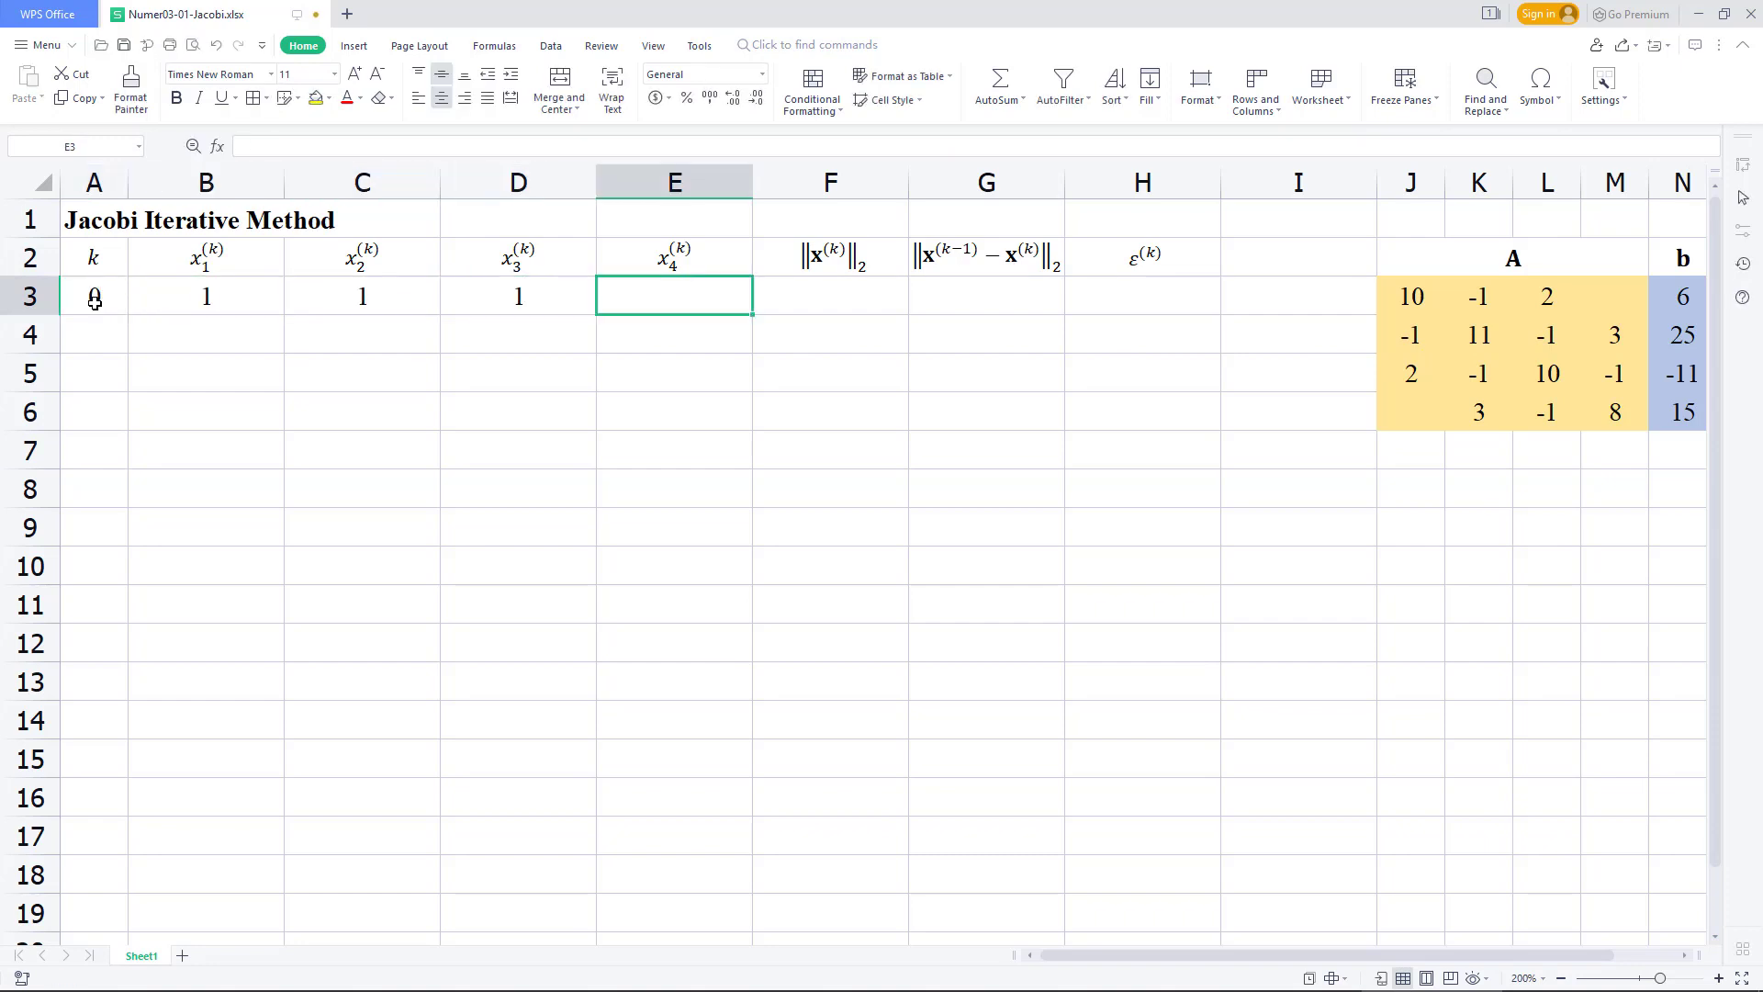
text(1)
key(Return)
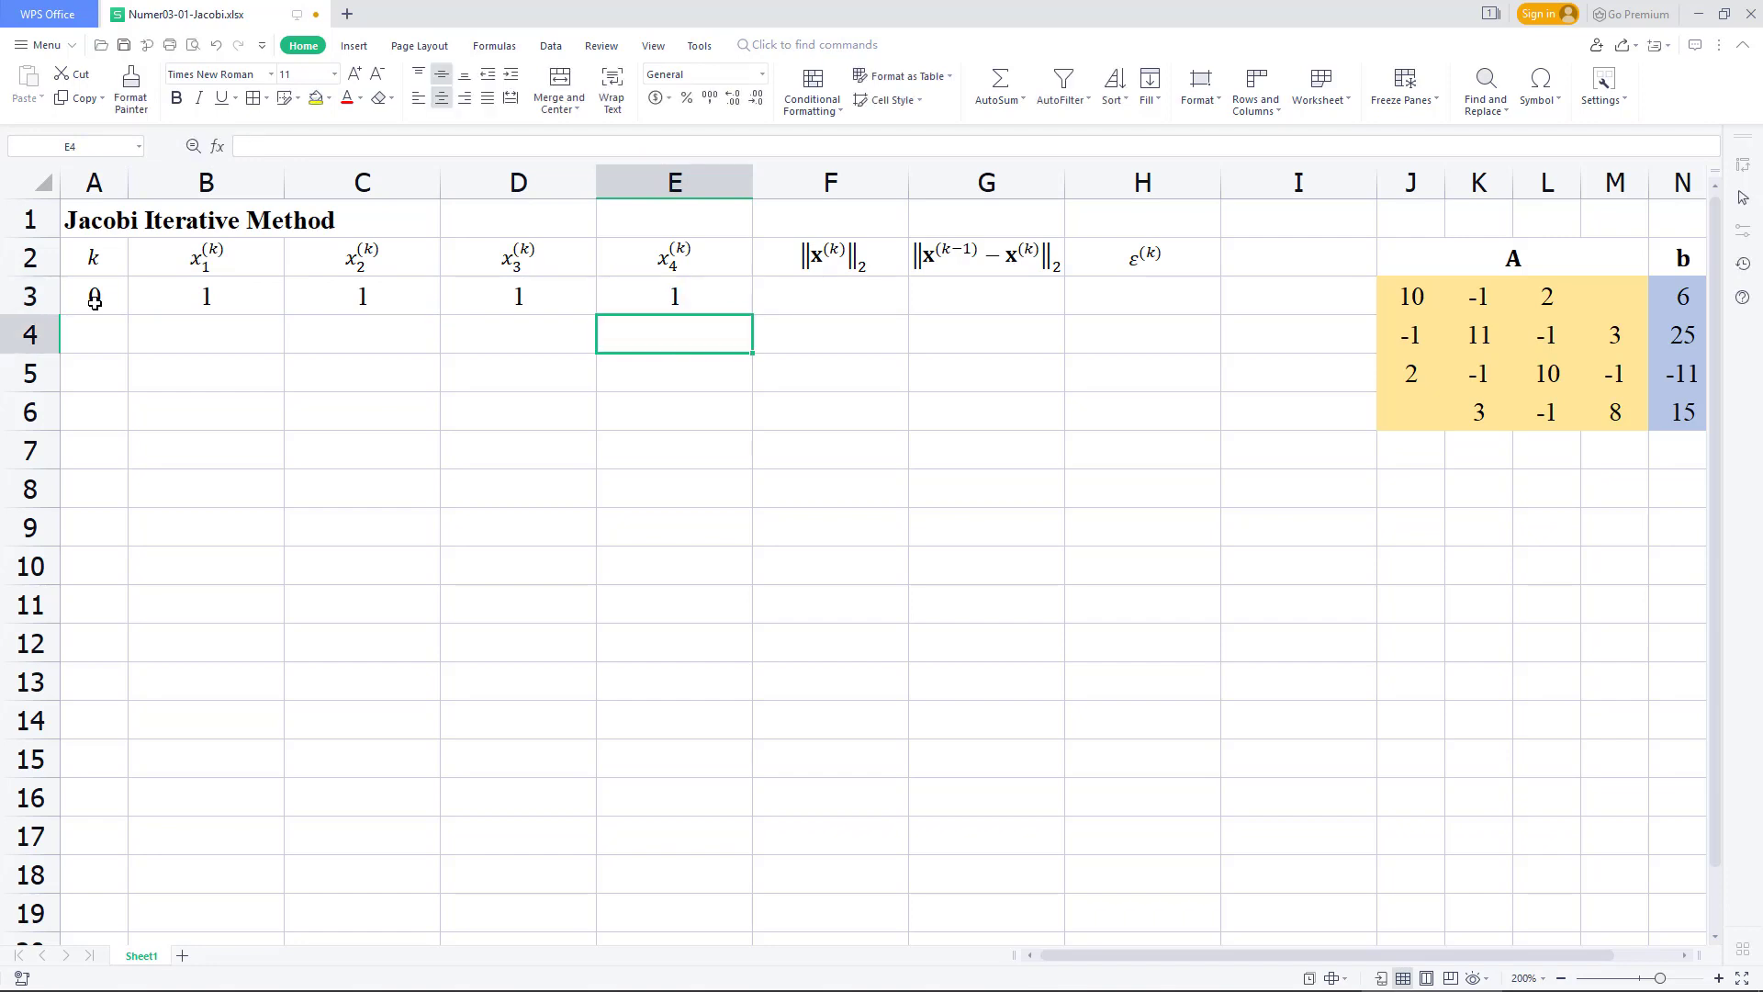
Shade the initial guess cells B3:E3 with a yellow fill.
click(198, 294)
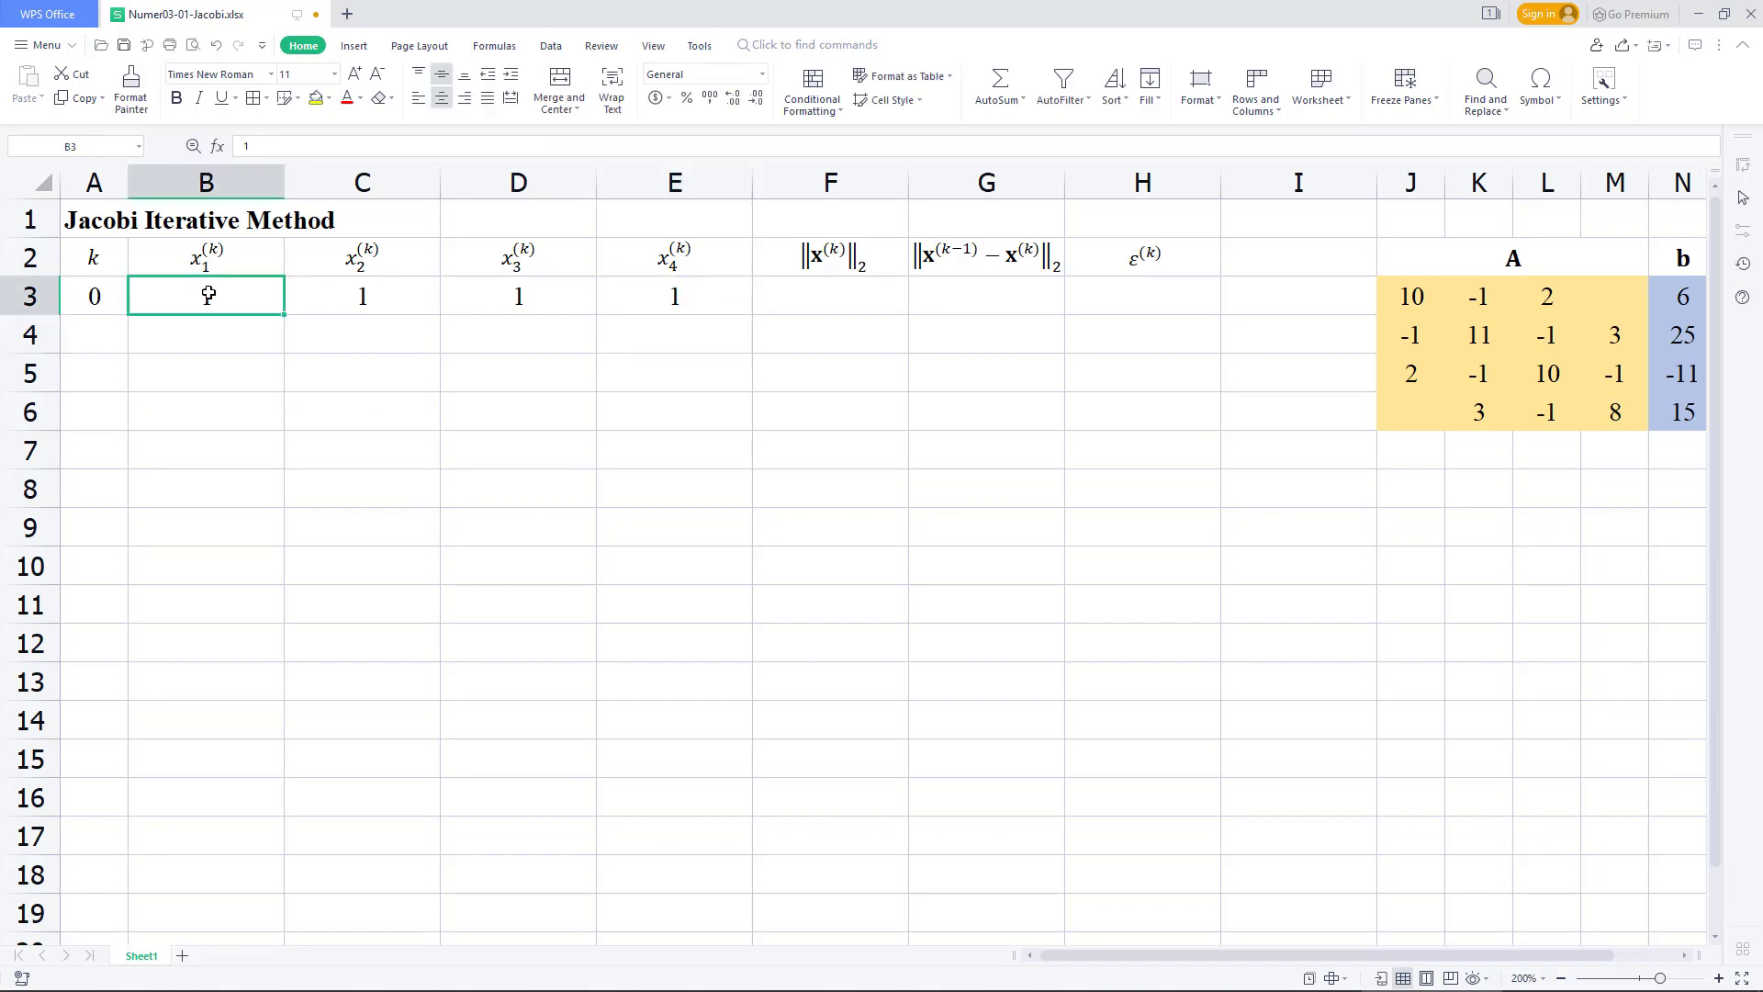
shift+click(688, 302)
click(315, 97)
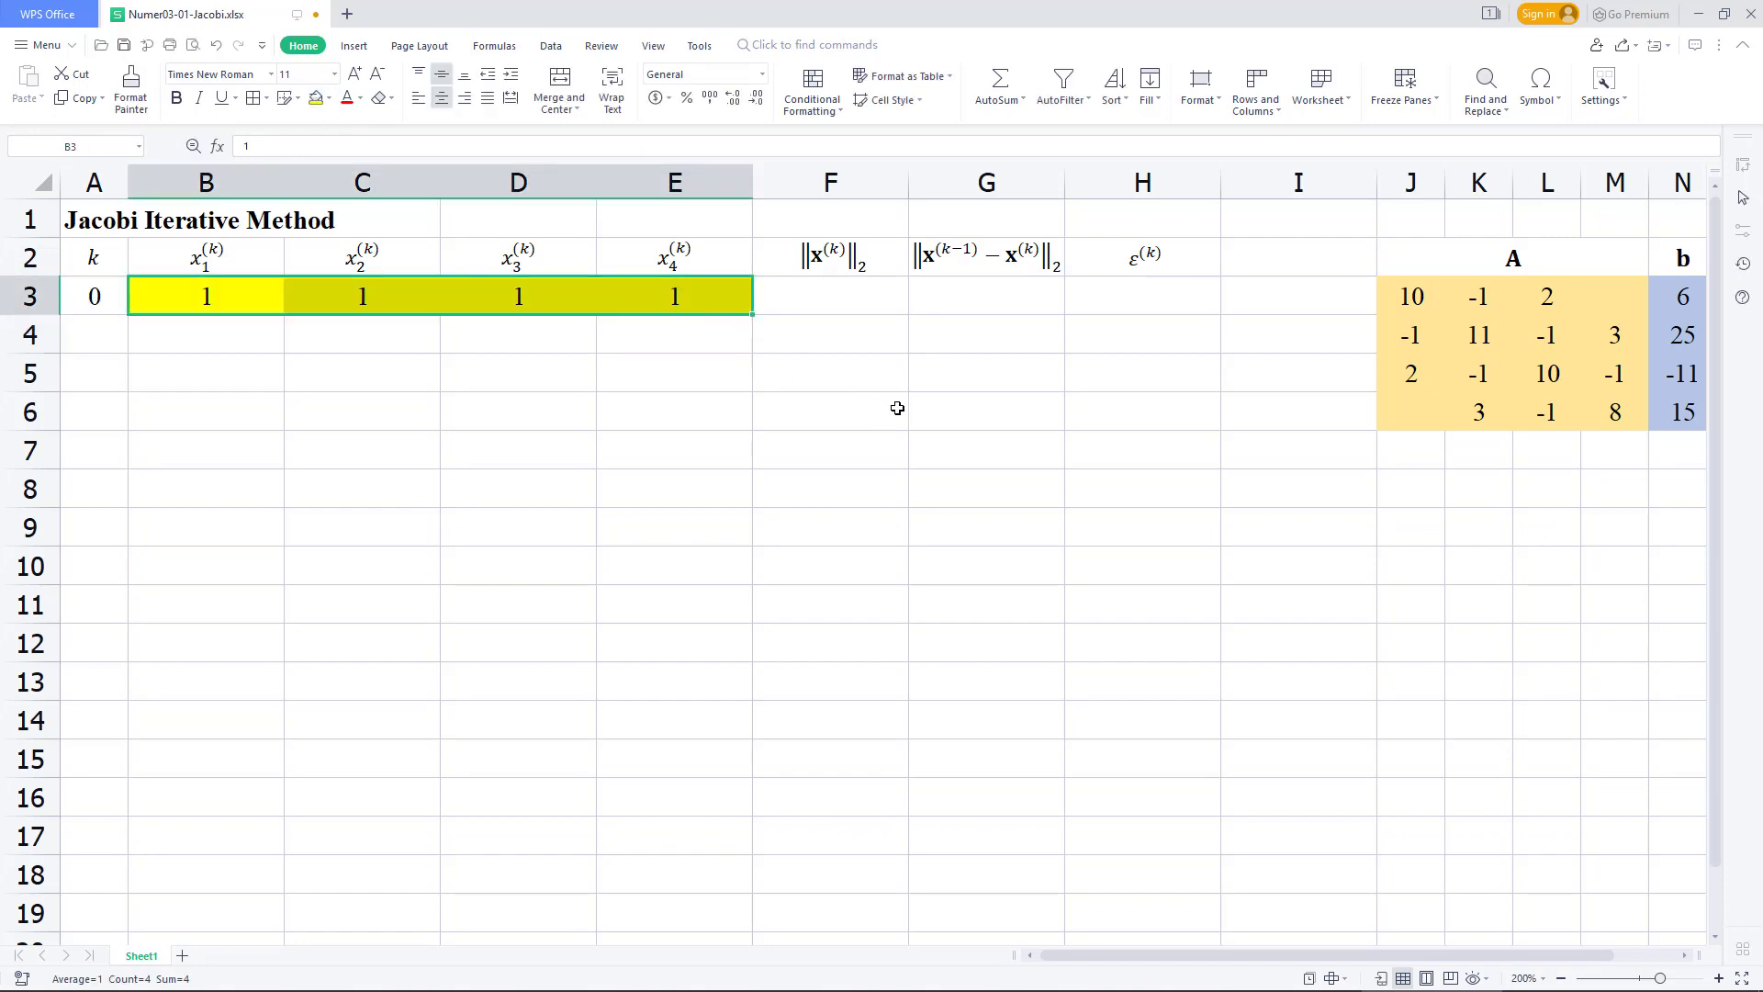
click(855, 294)
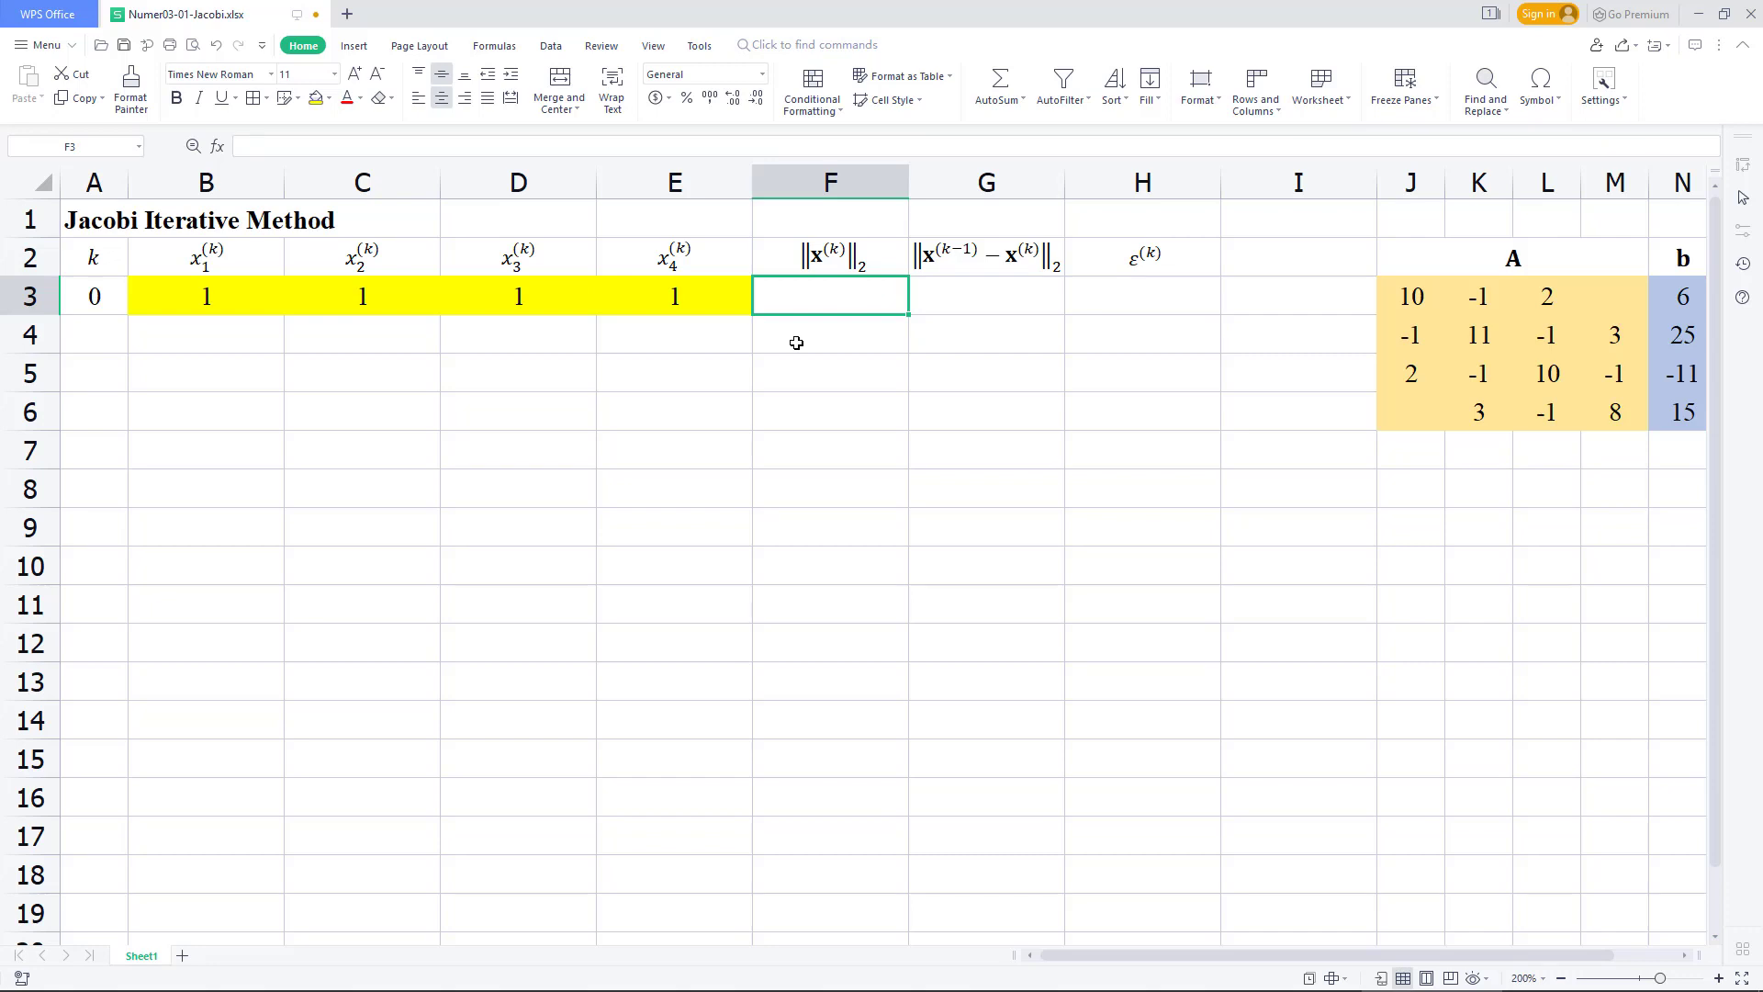
Enter =SQRT(B3*B3+C3*C3+D3*D3+E3*E3) in F3, giving a norm of 2.
text(=sqrt)
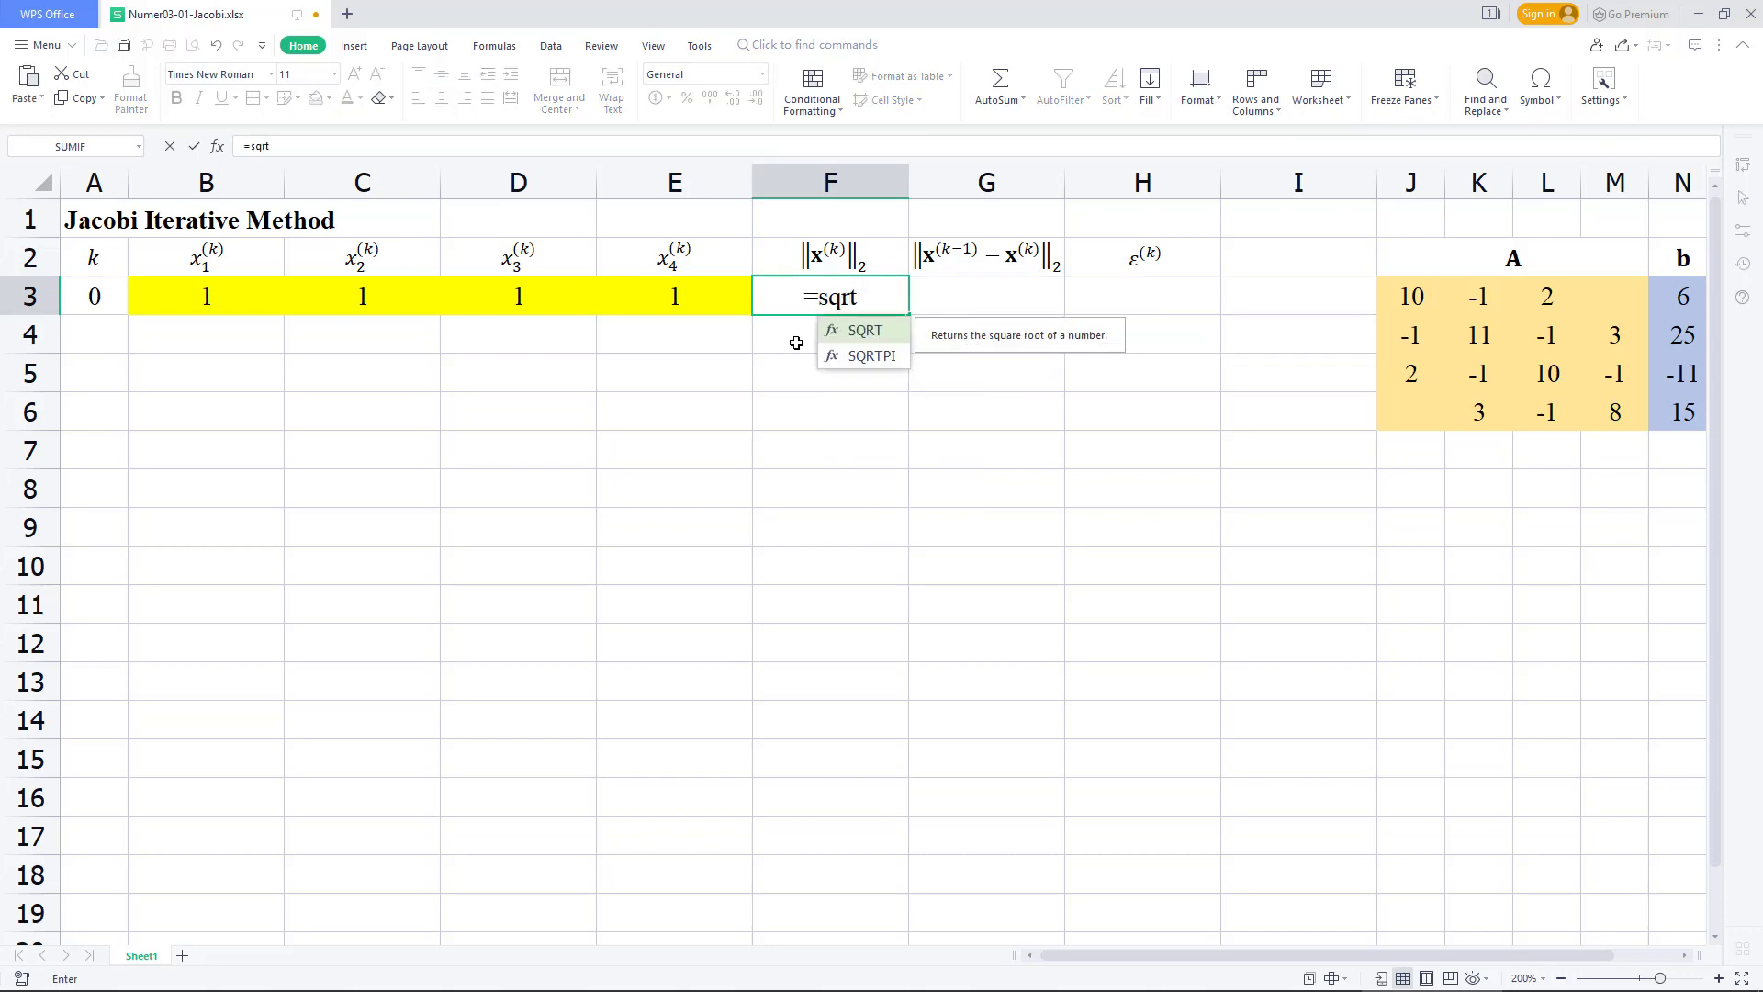
text(())
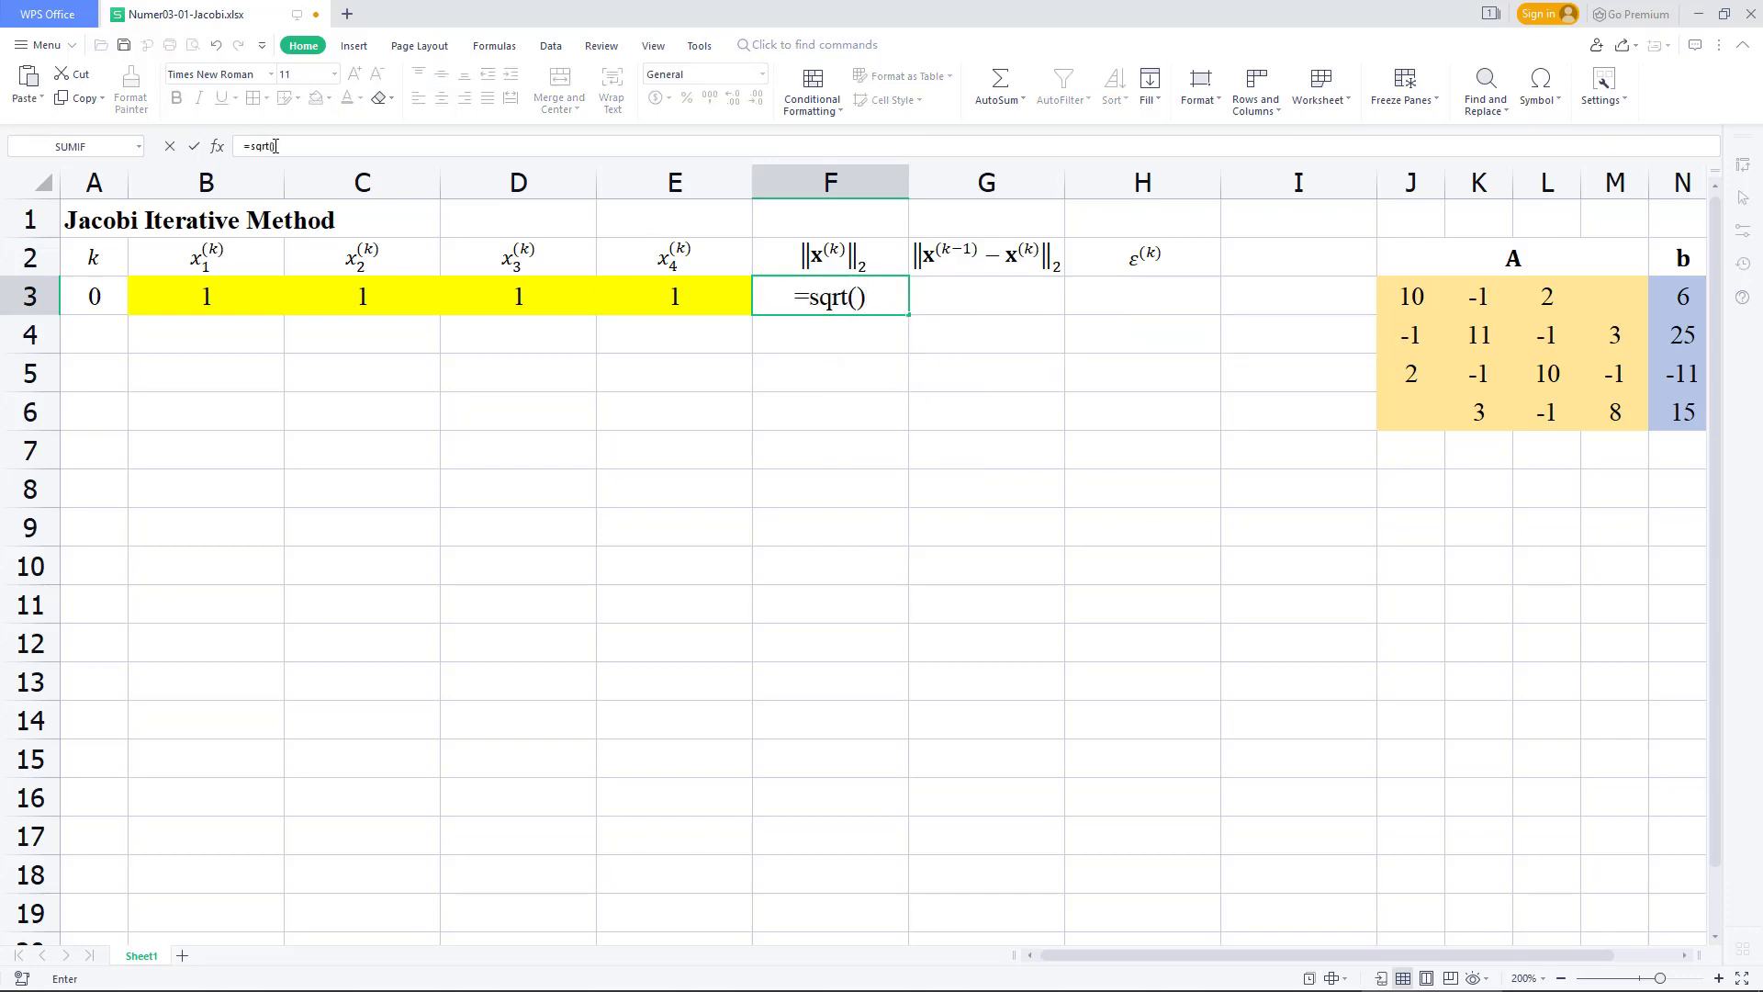
click(273, 147)
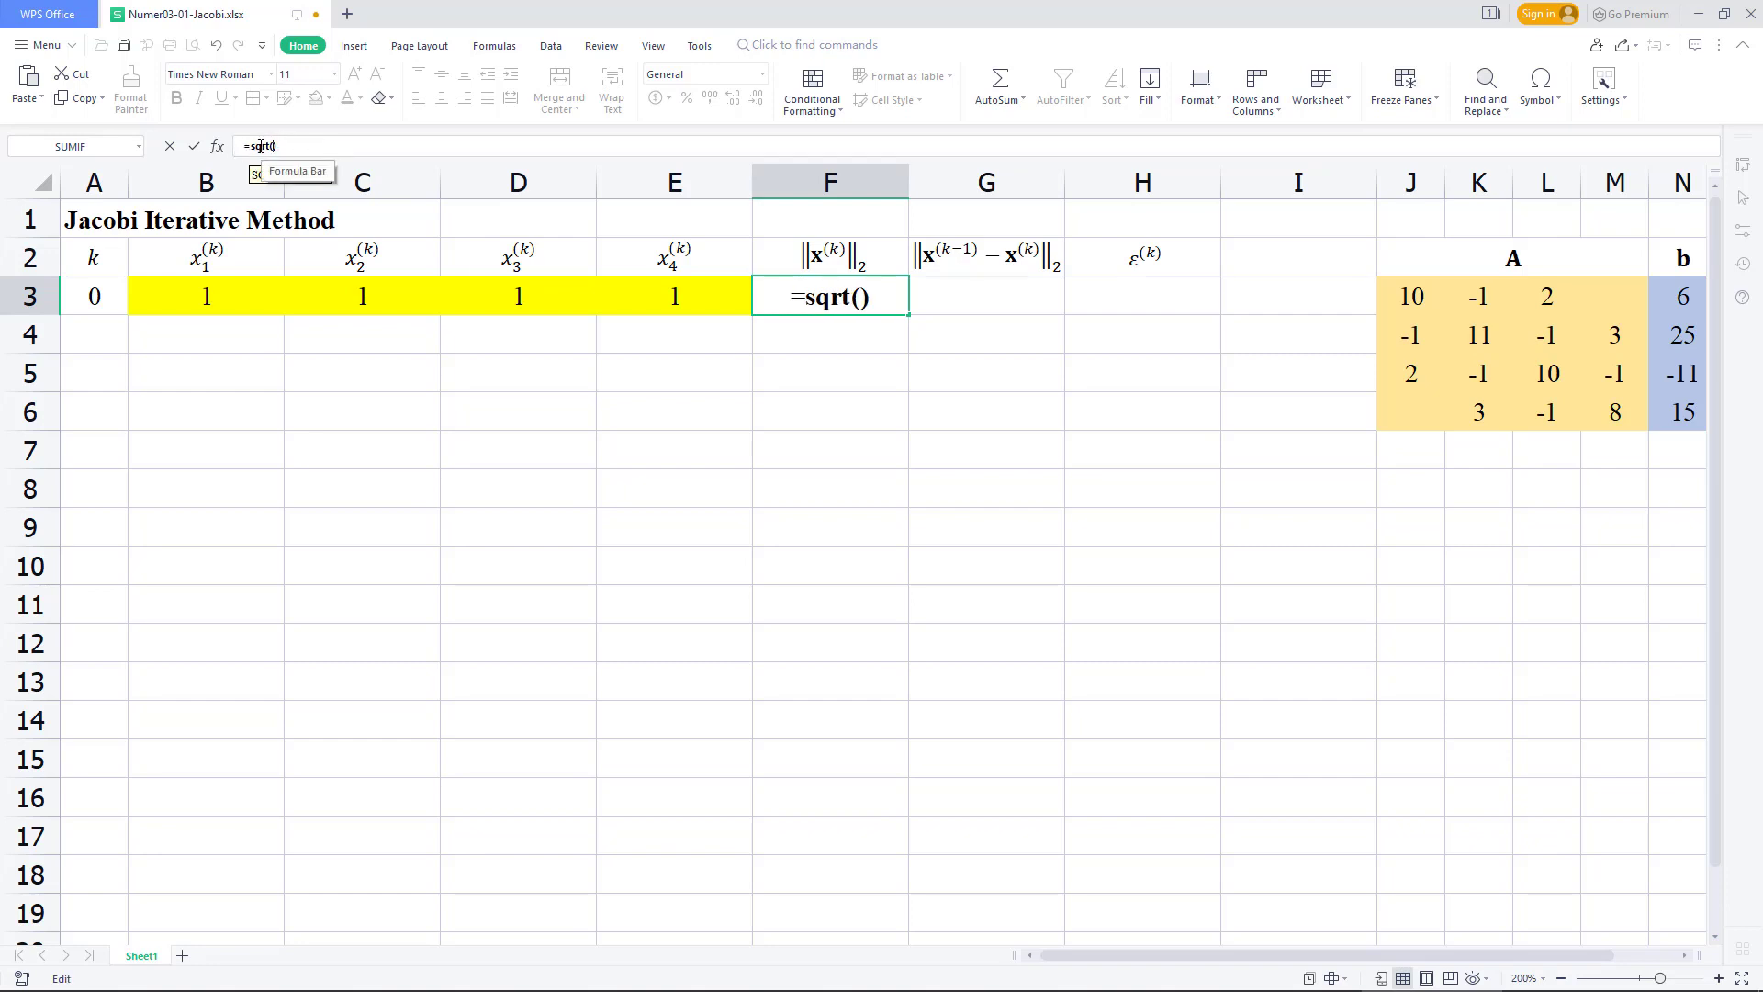
click(223, 296)
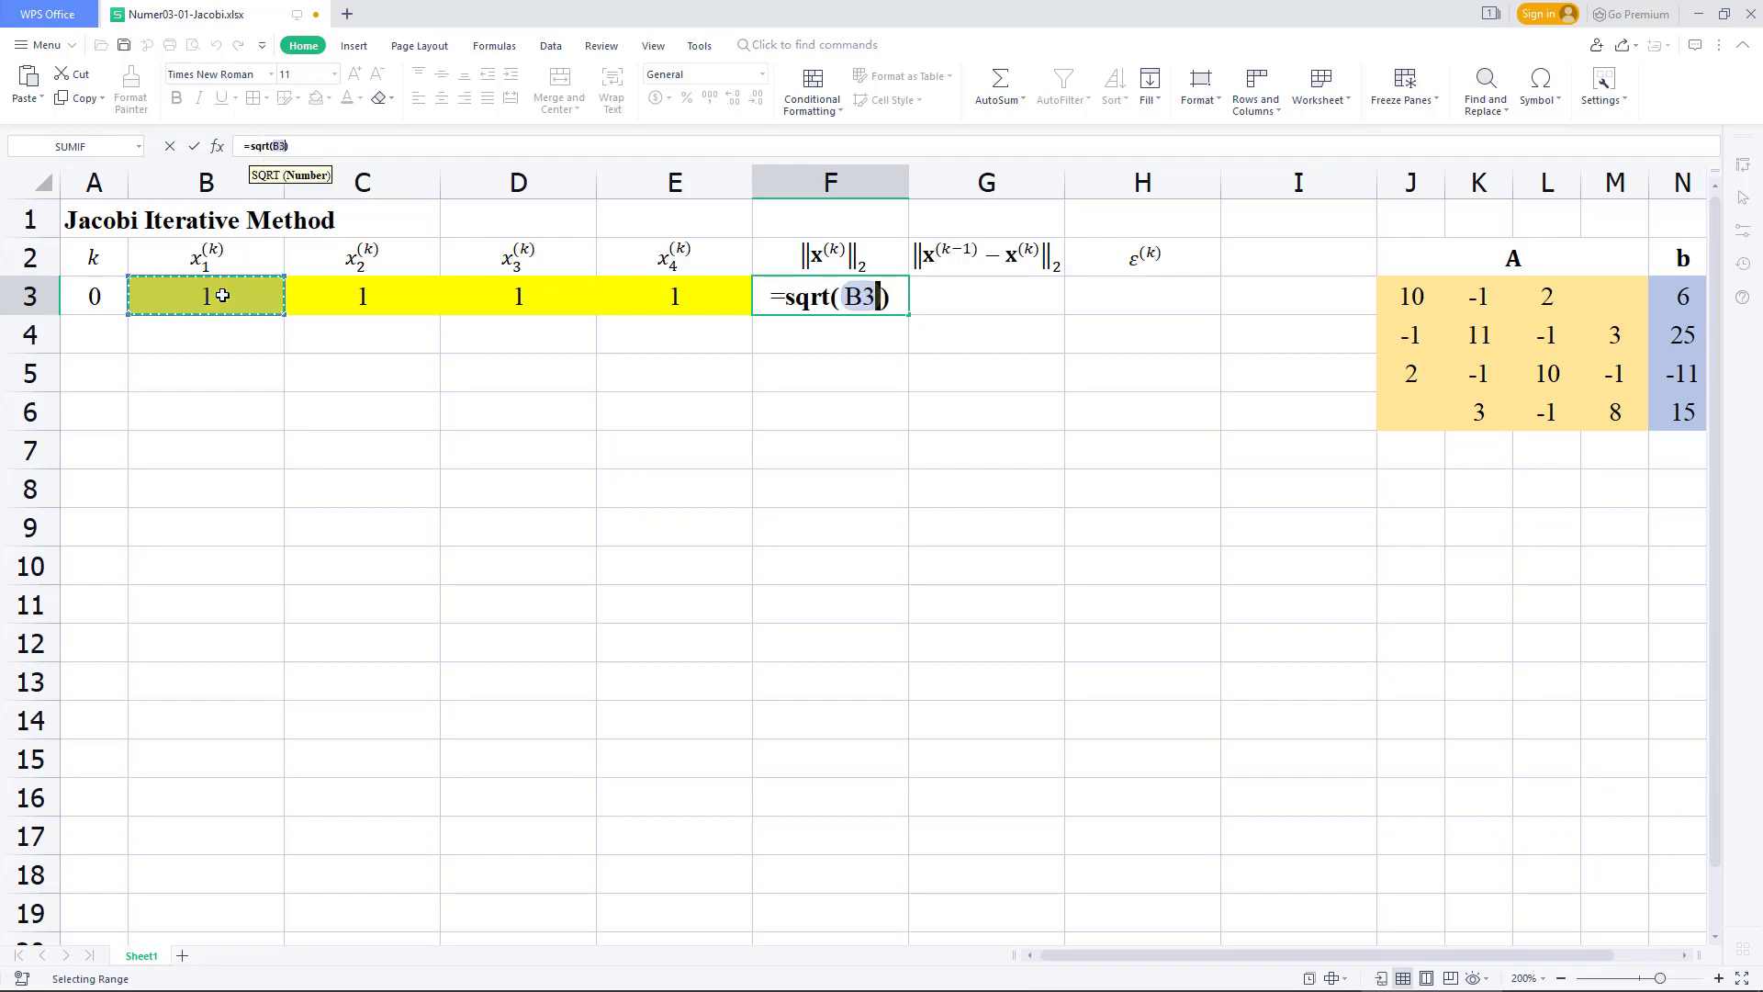
text(*)
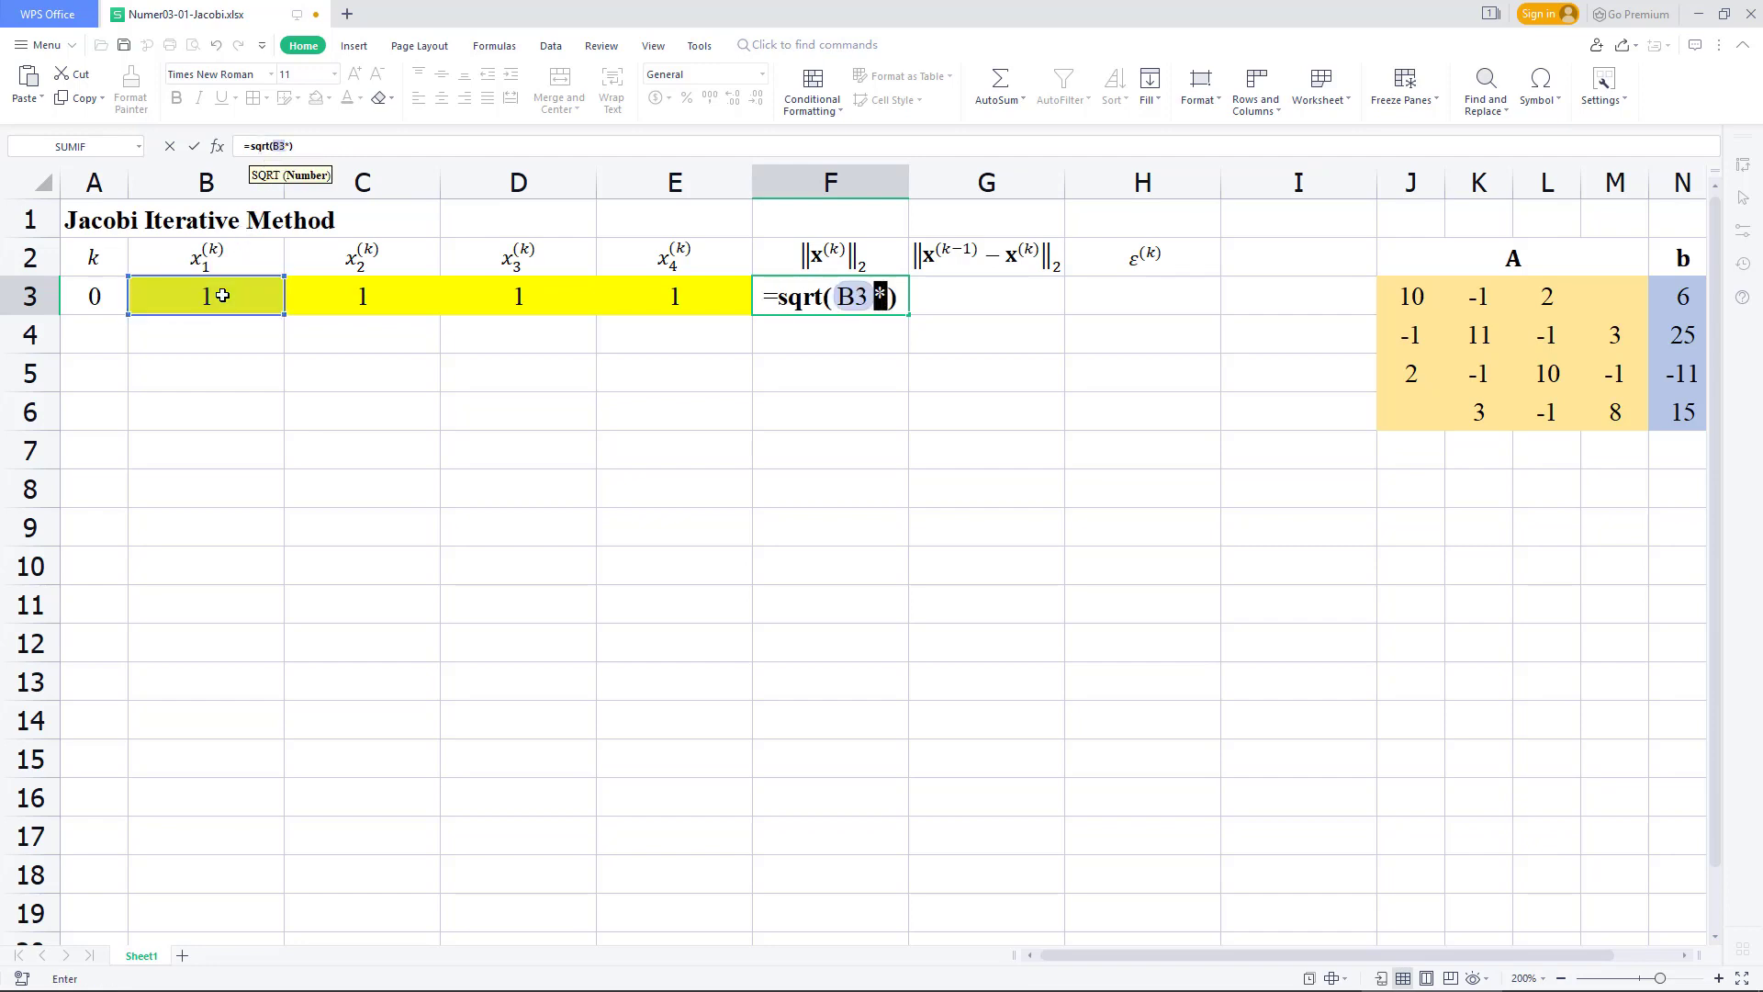
click(222, 295)
text(+)
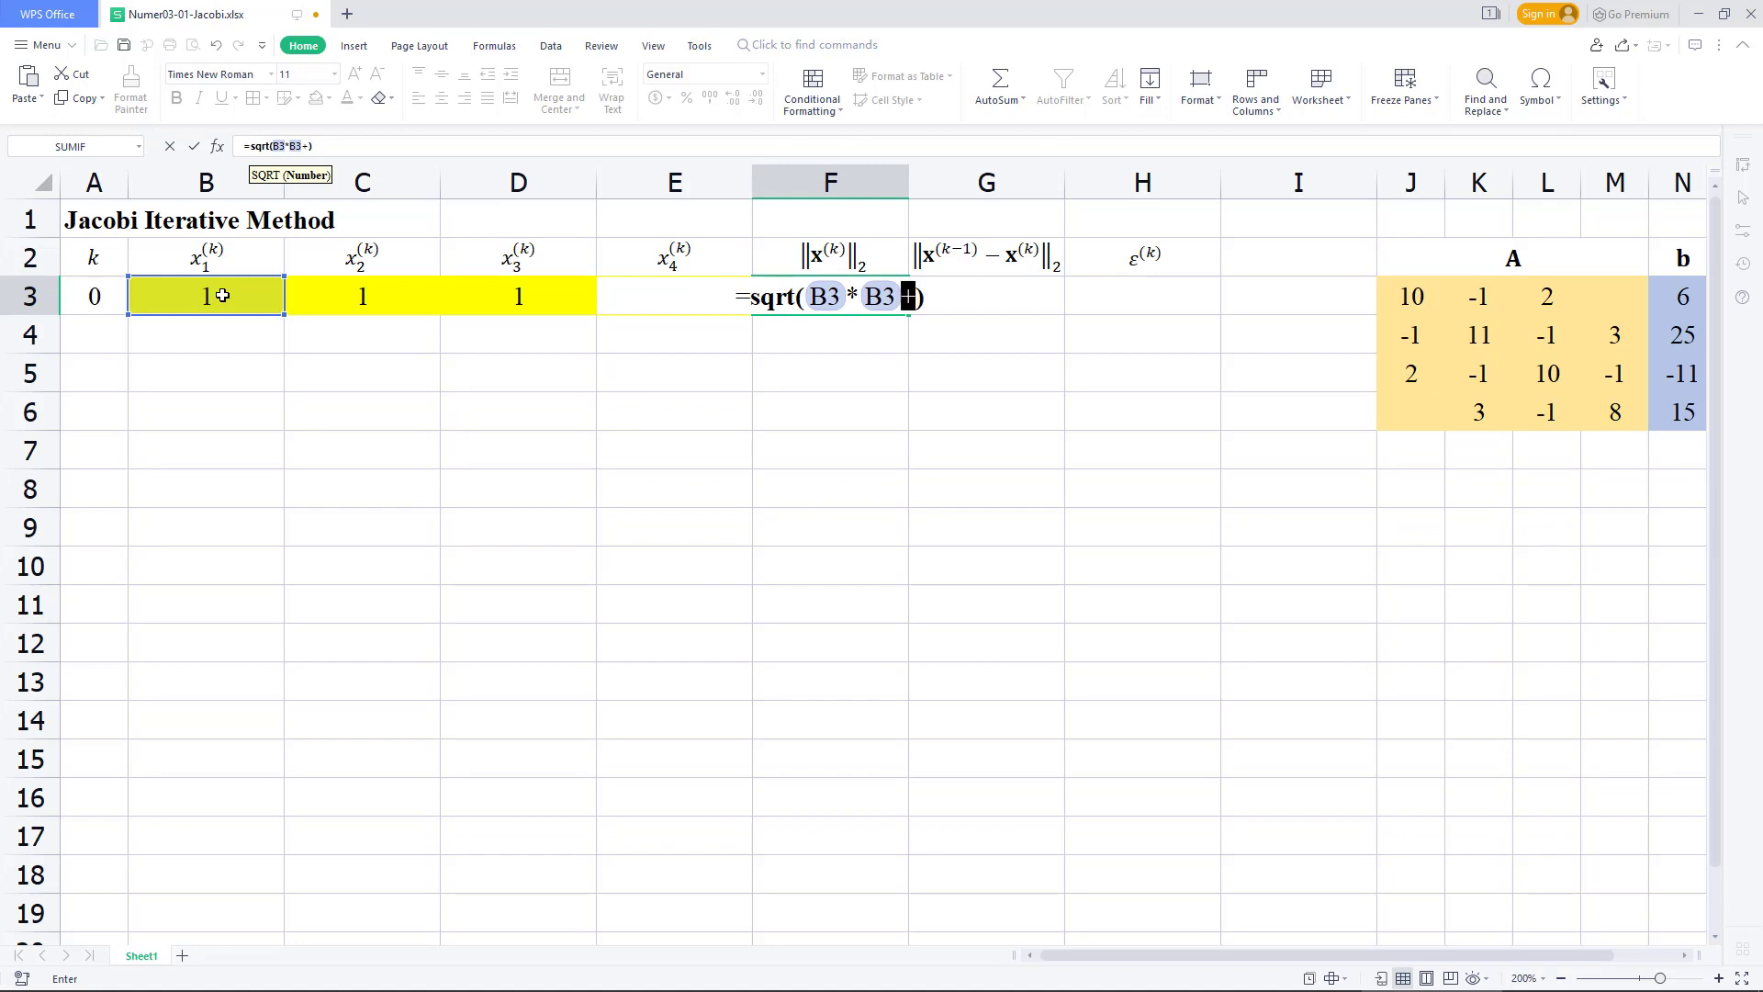
click(364, 296)
text(*)
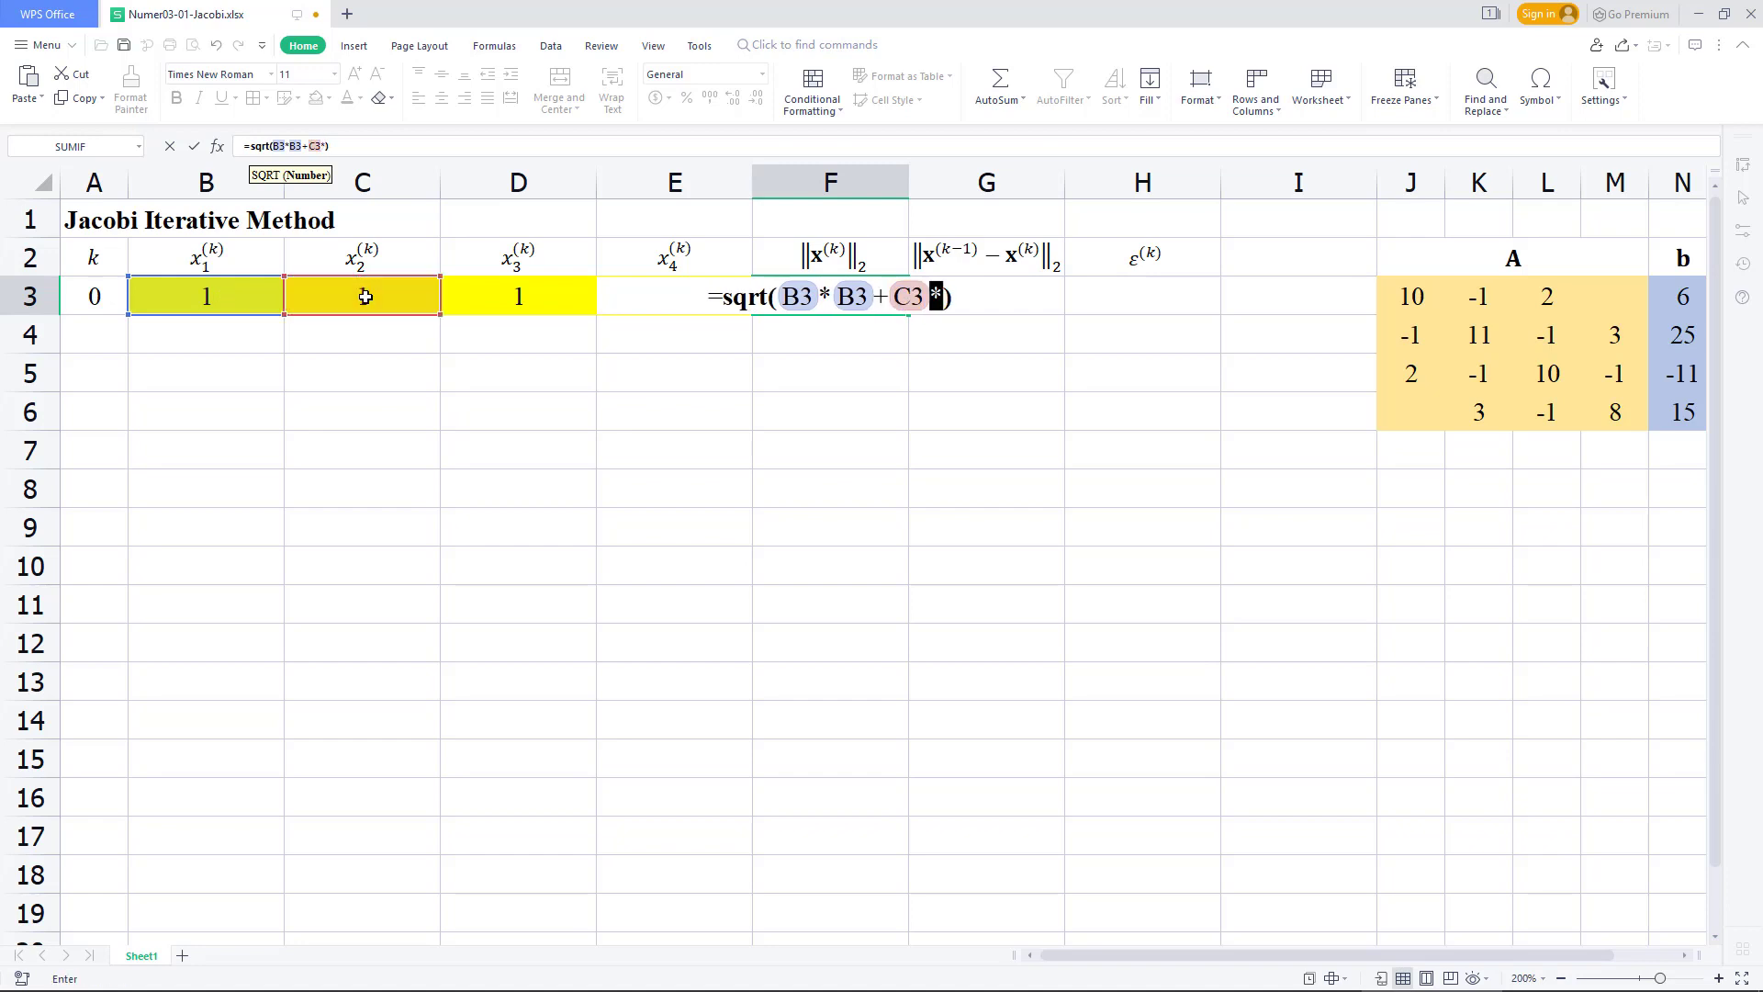
click(364, 296)
text(+)
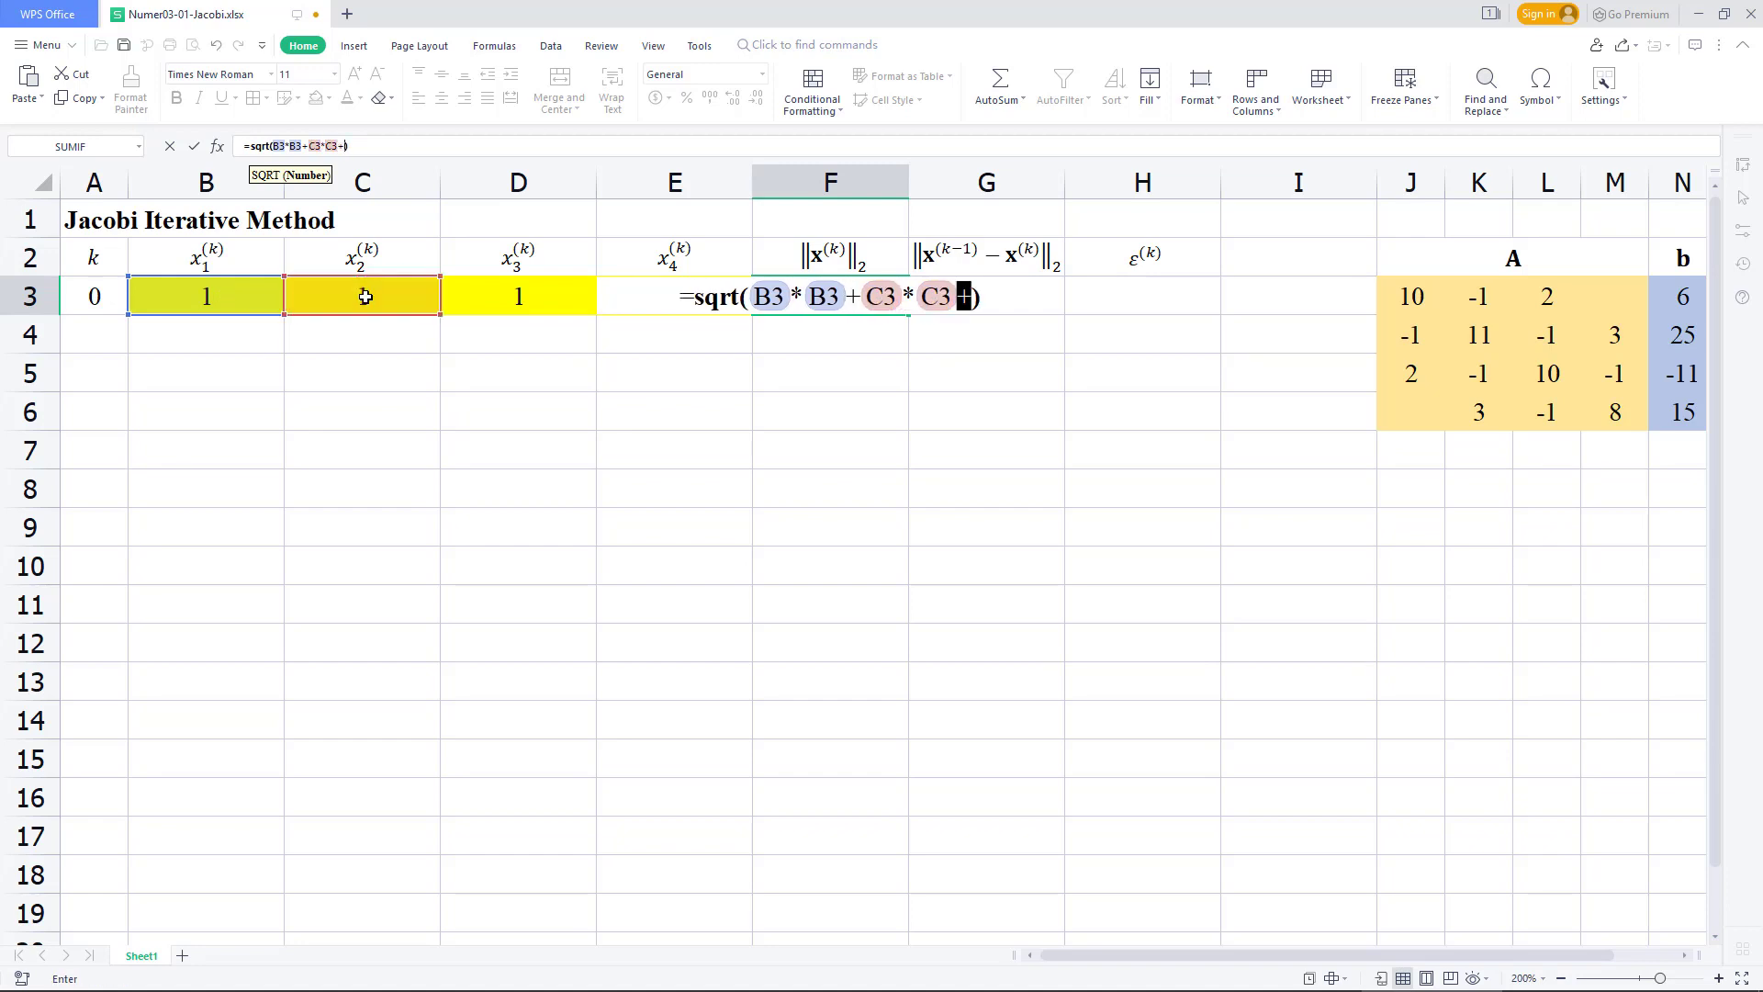
click(528, 297)
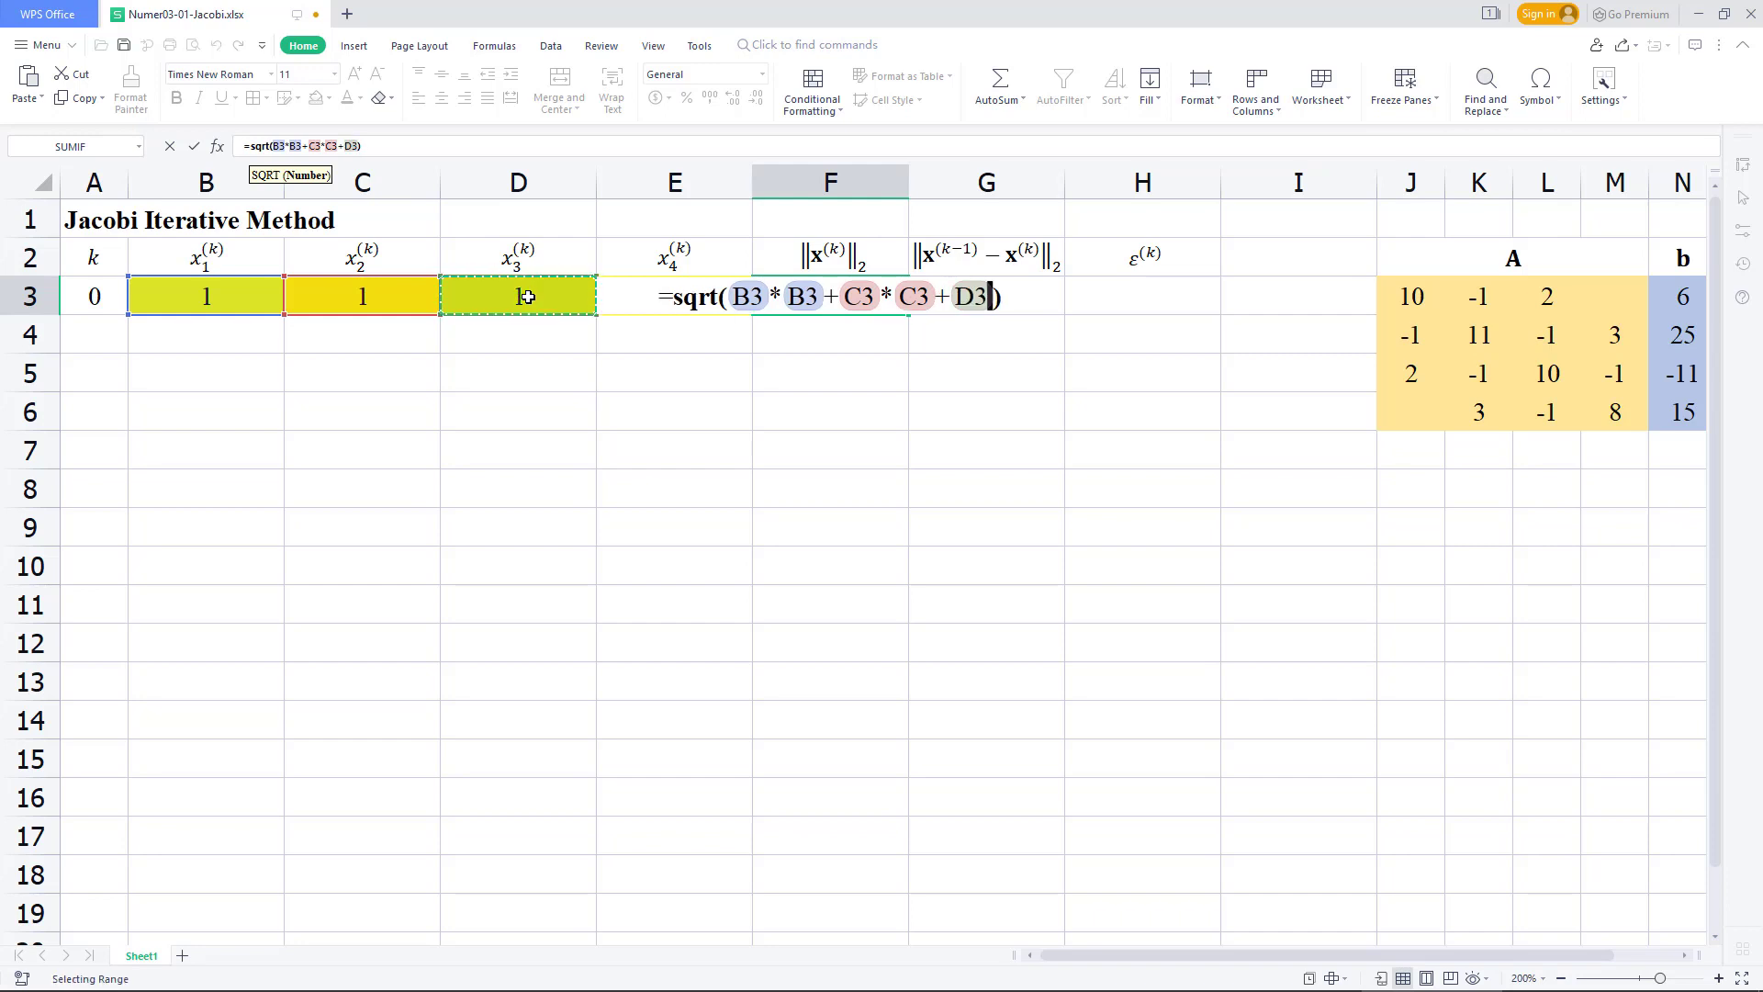
text(*)
click(528, 297)
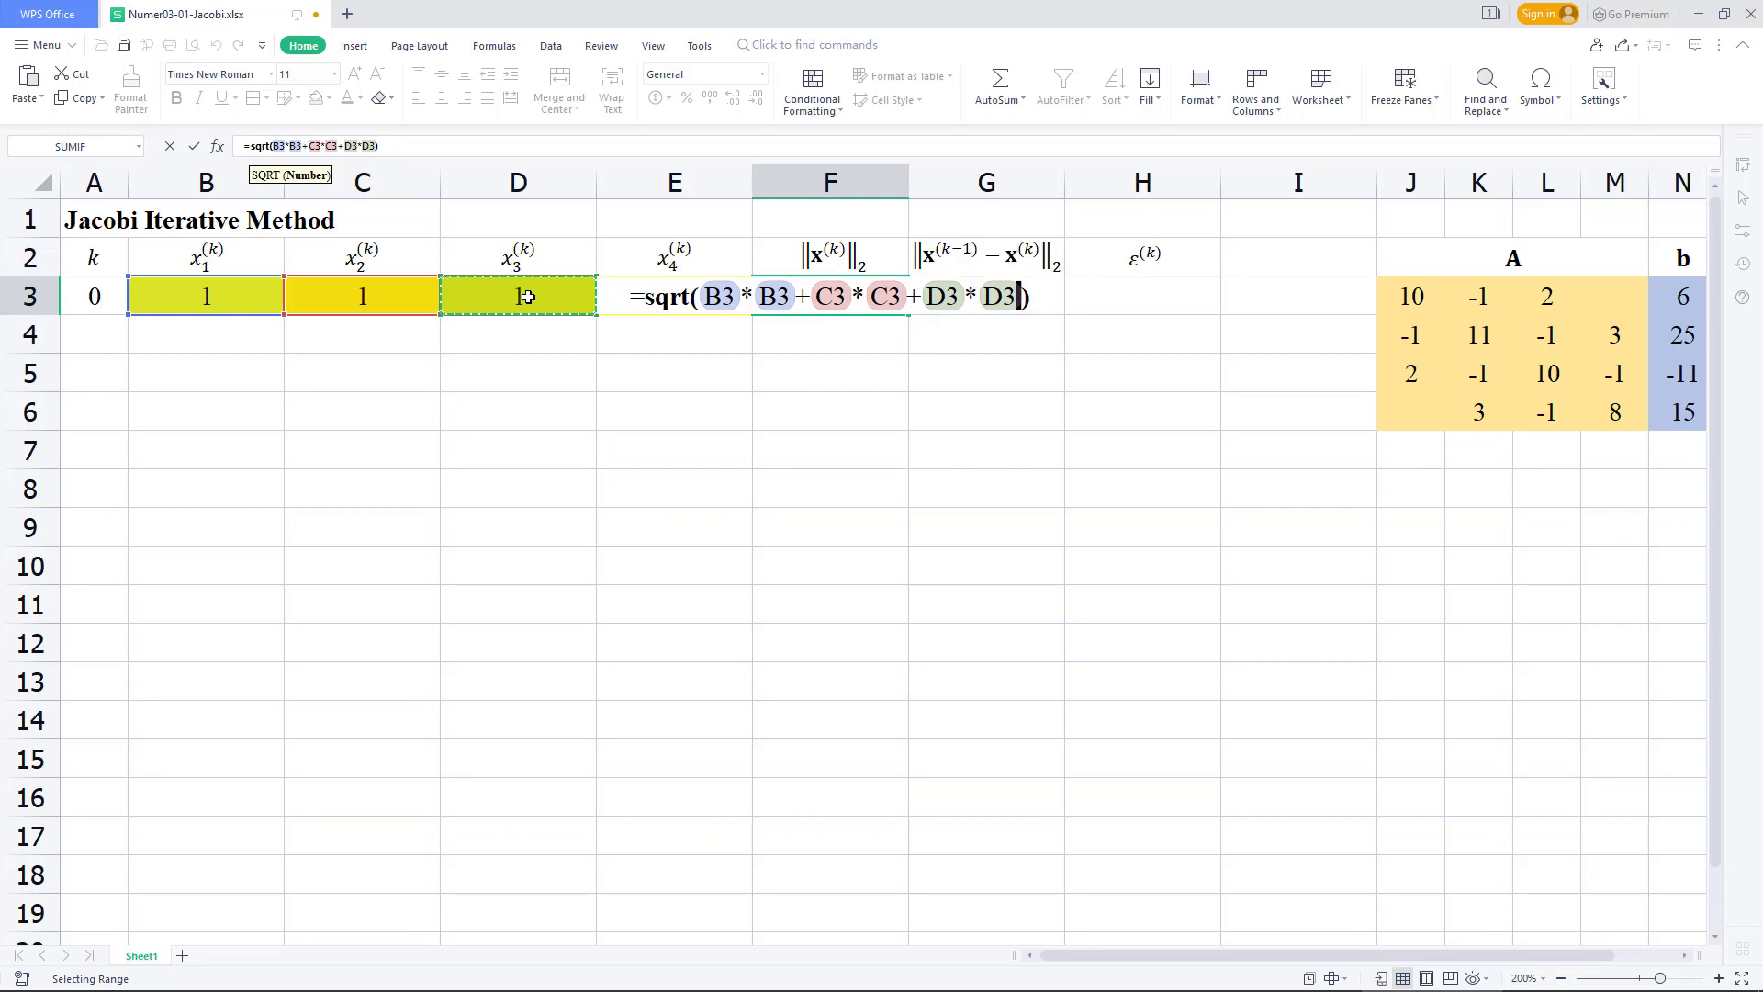
text(+)
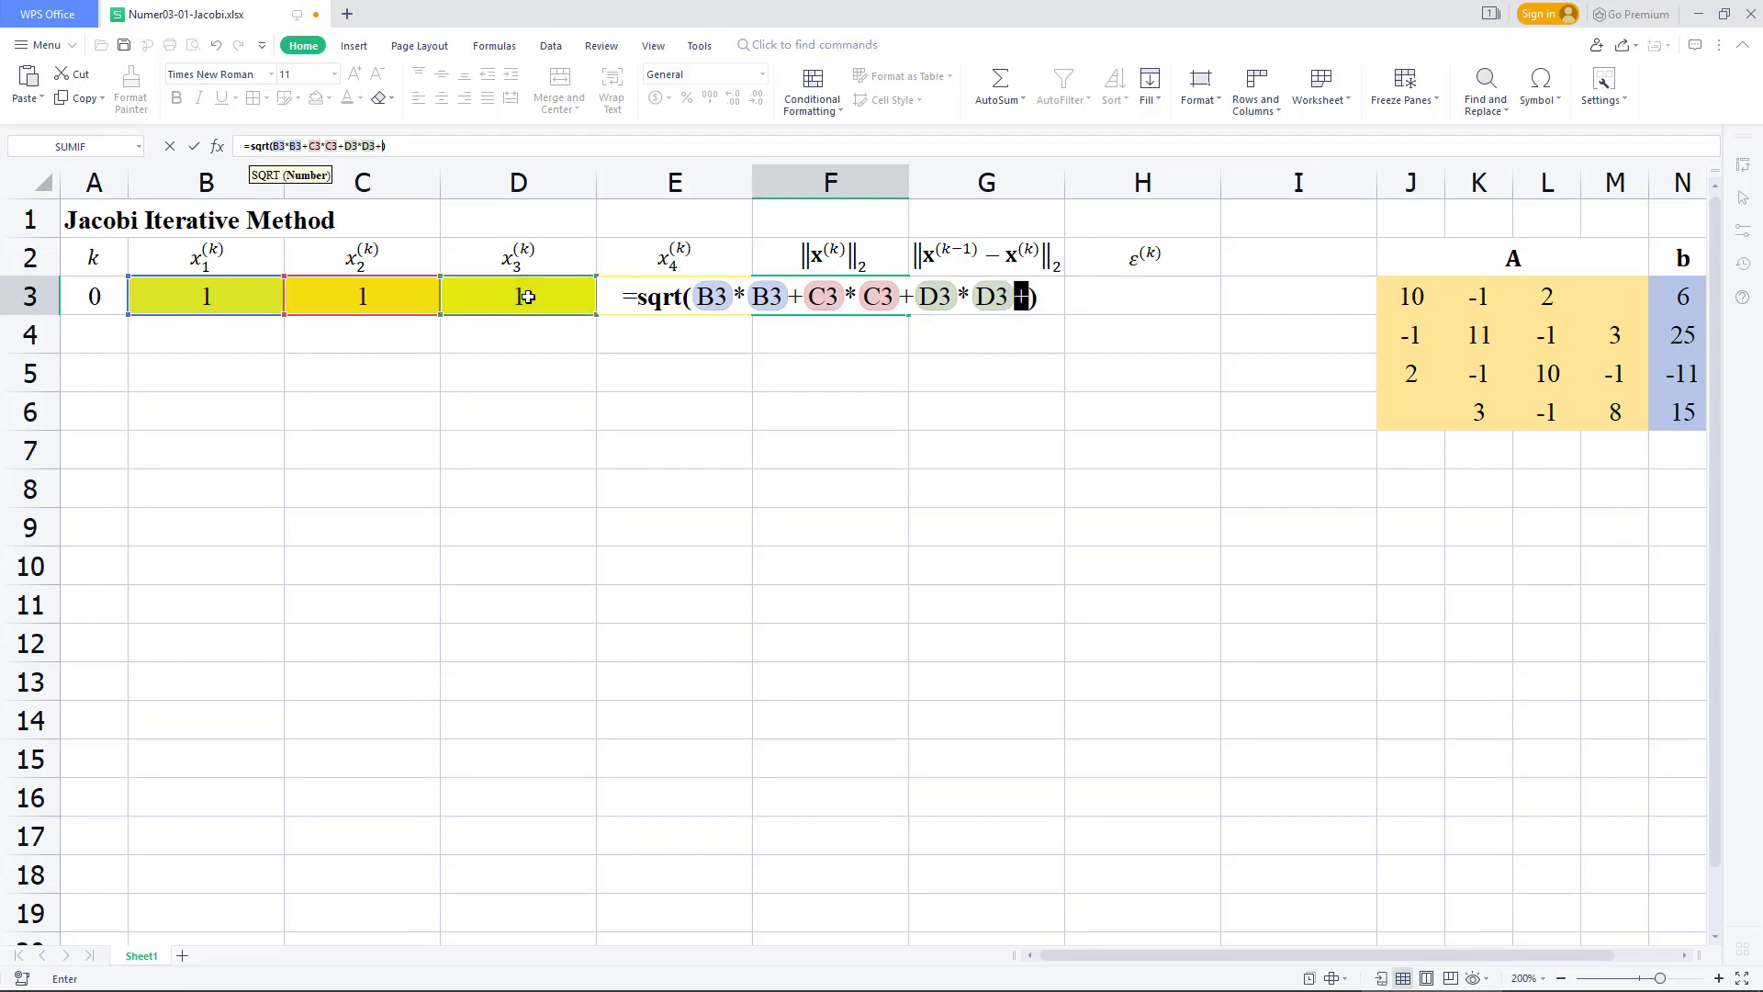
text(e3*)
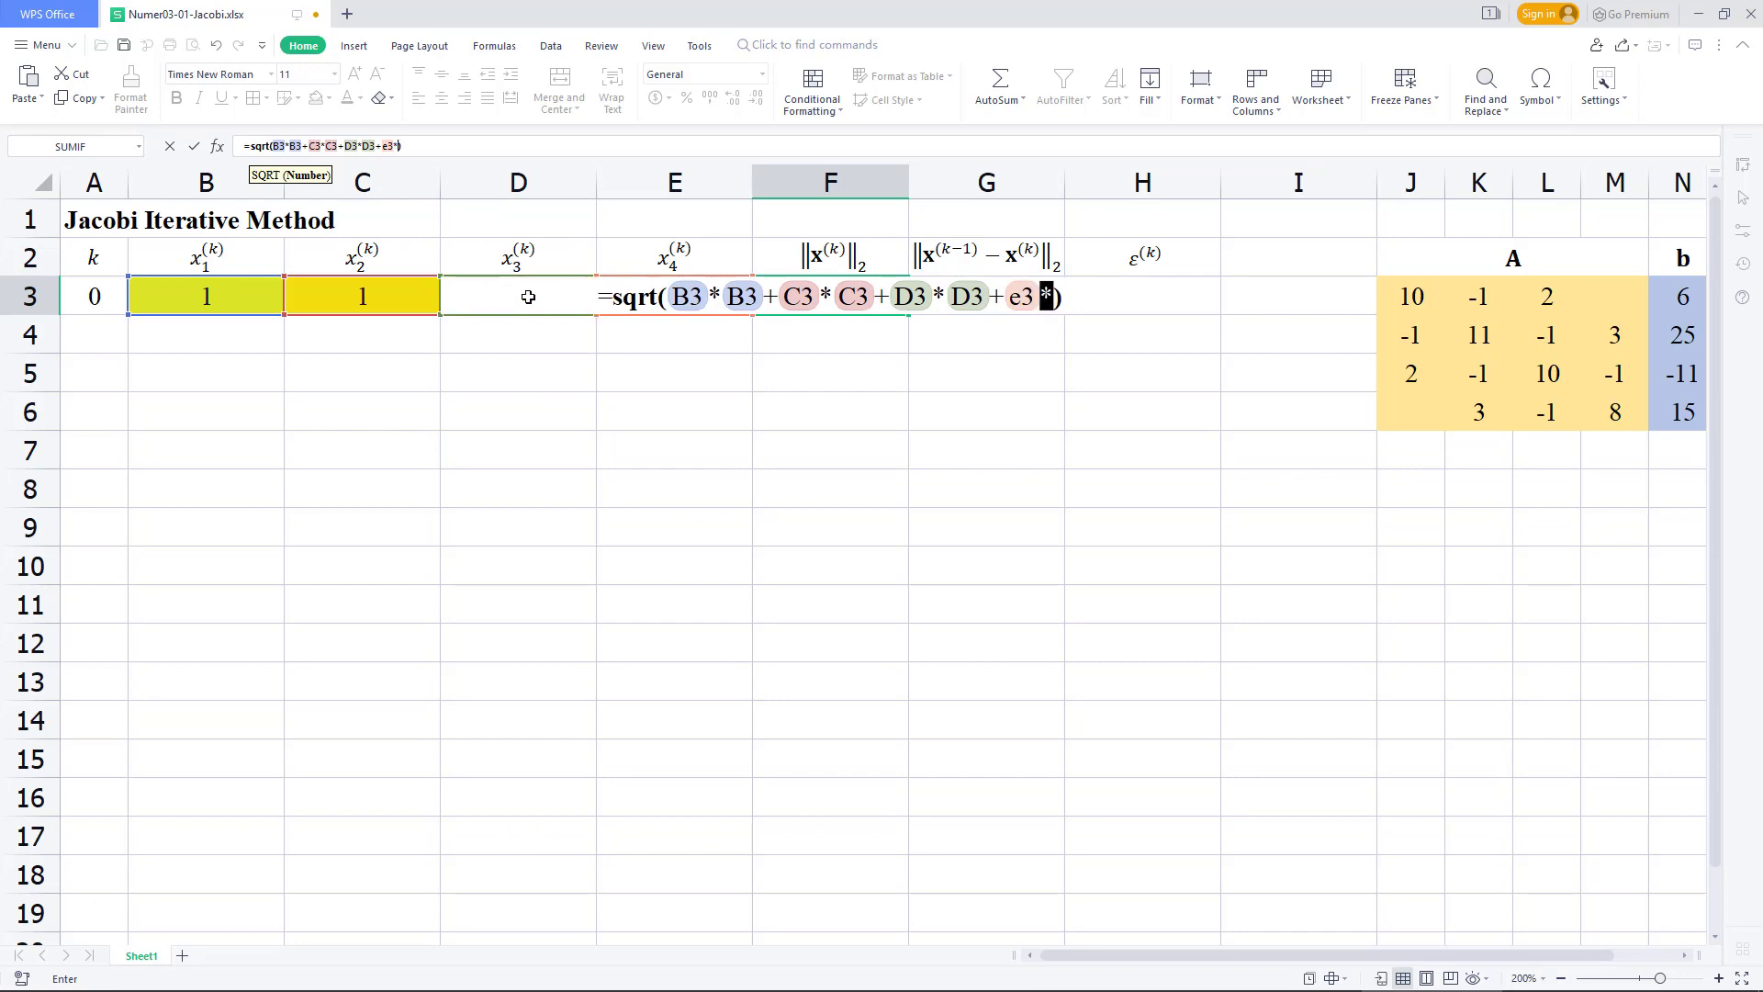
text(e3)
key(Return)
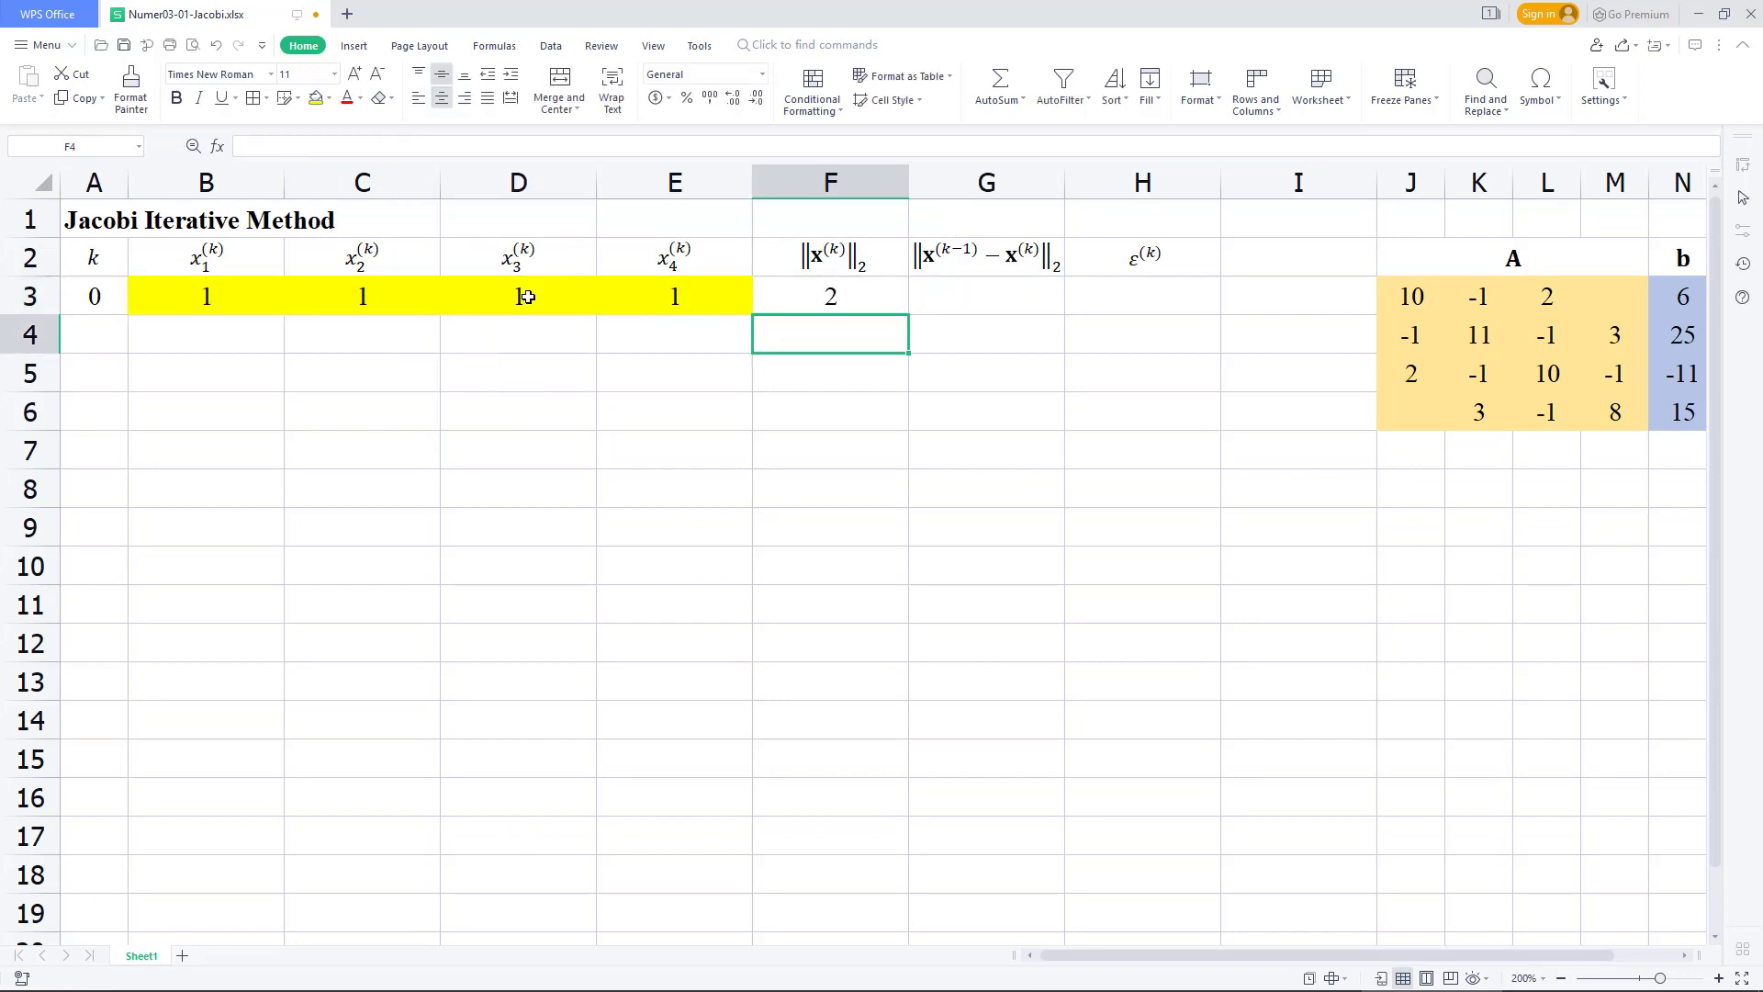
click(872, 296)
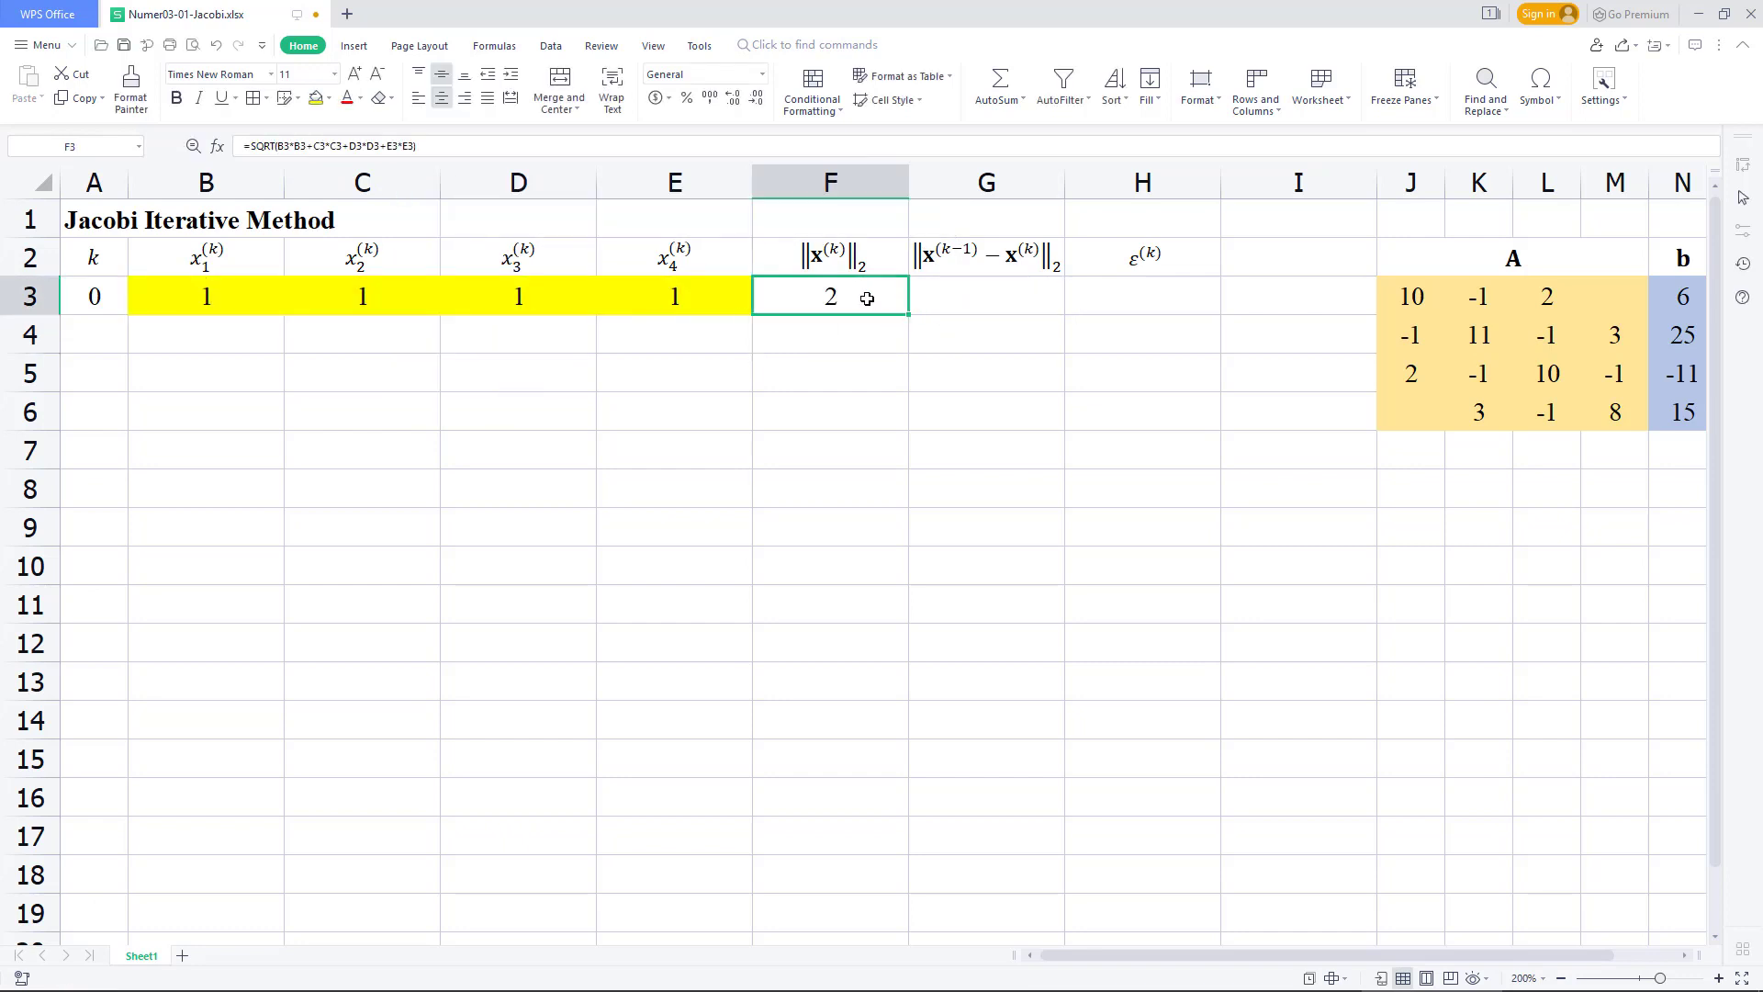
click(433, 145)
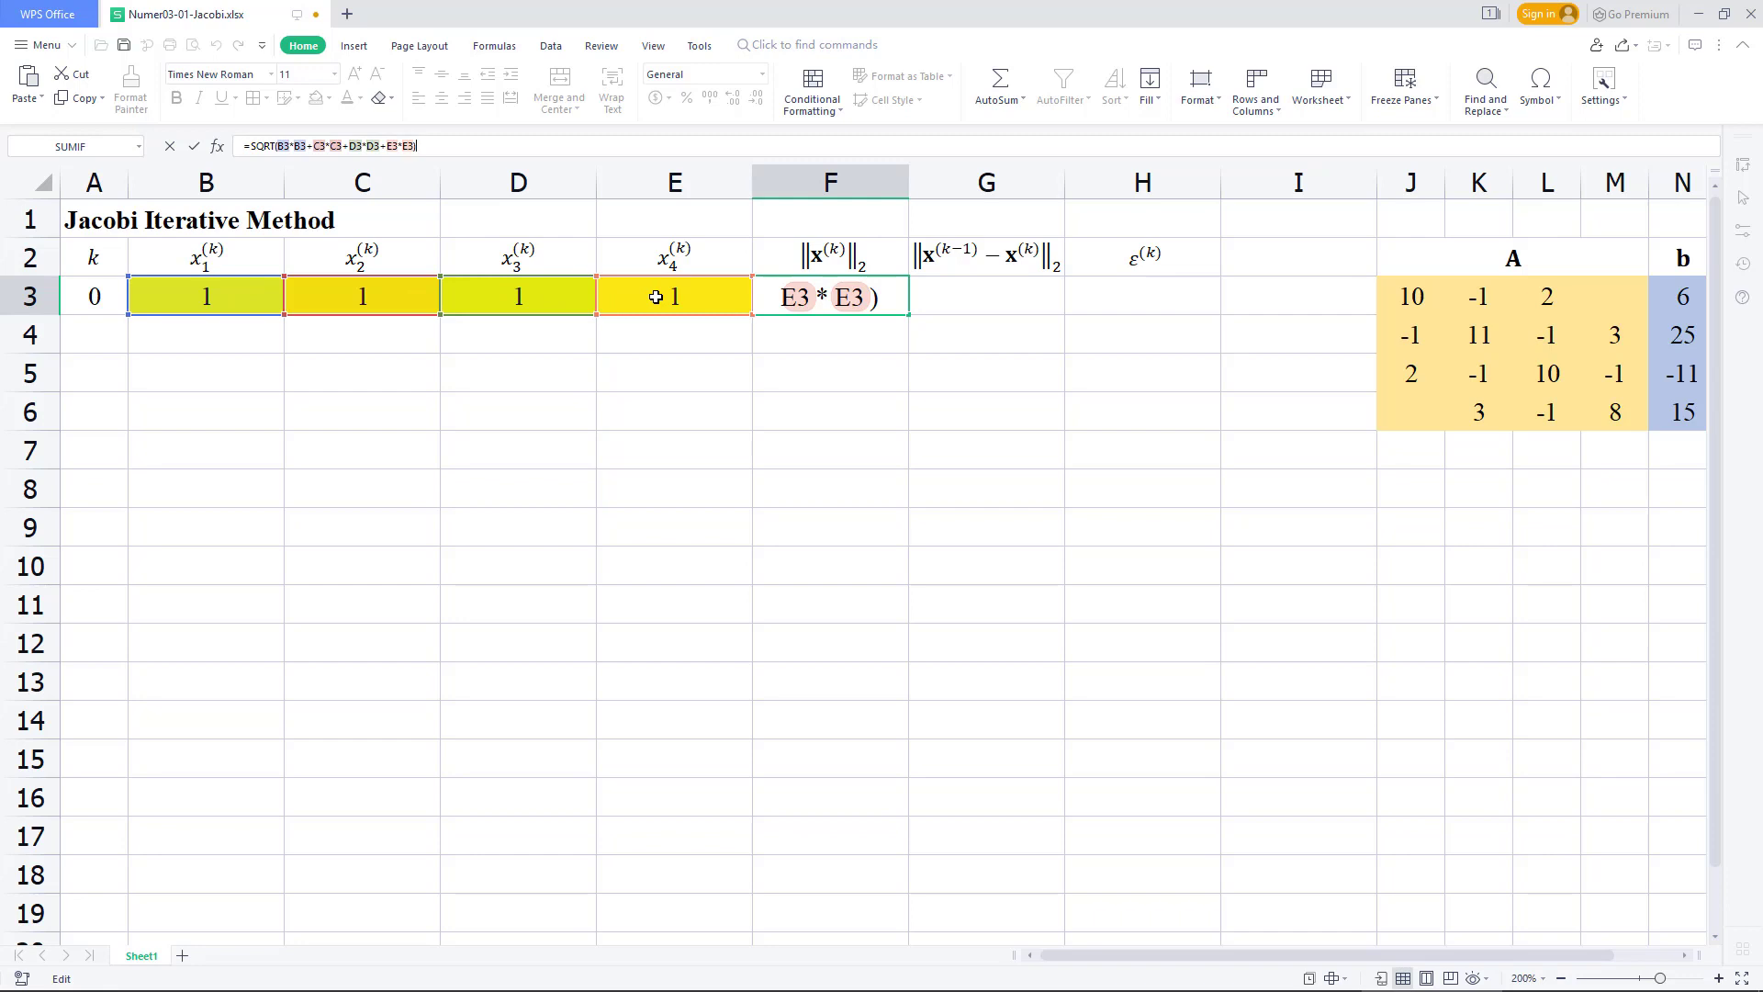
key(Return)
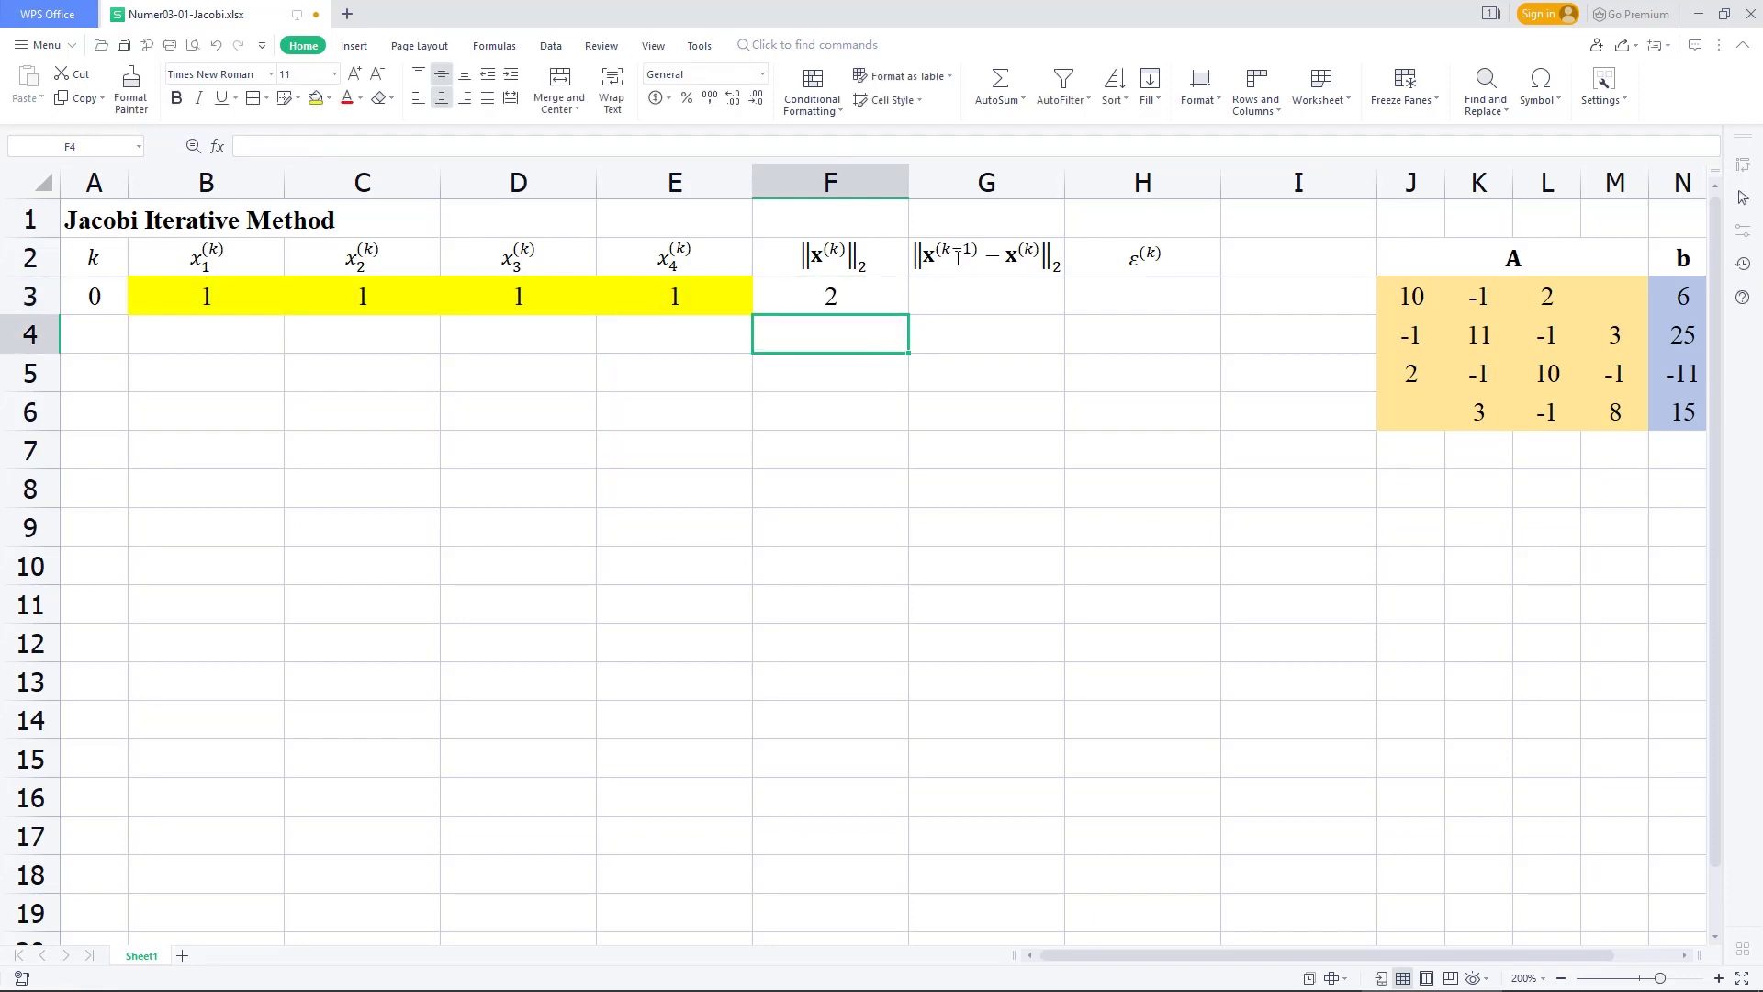
click(987, 296)
Put a dash in G3 and in H3 for the k = 0 row.
text(=)
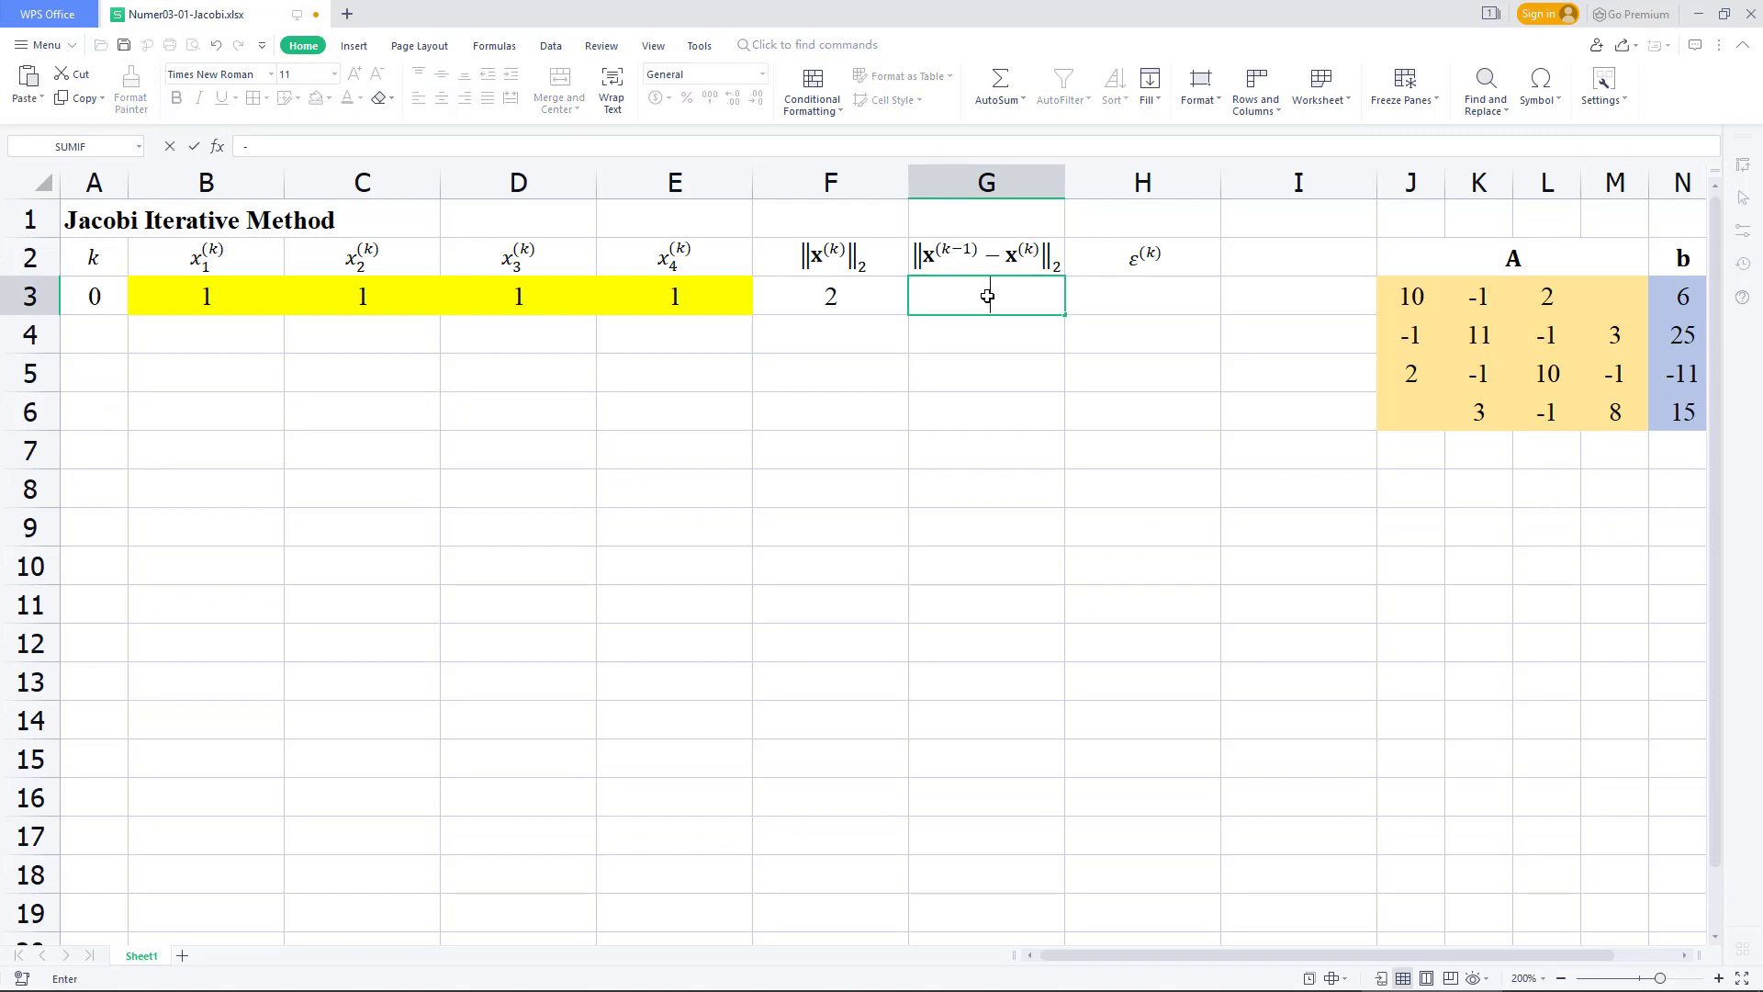
key(Return)
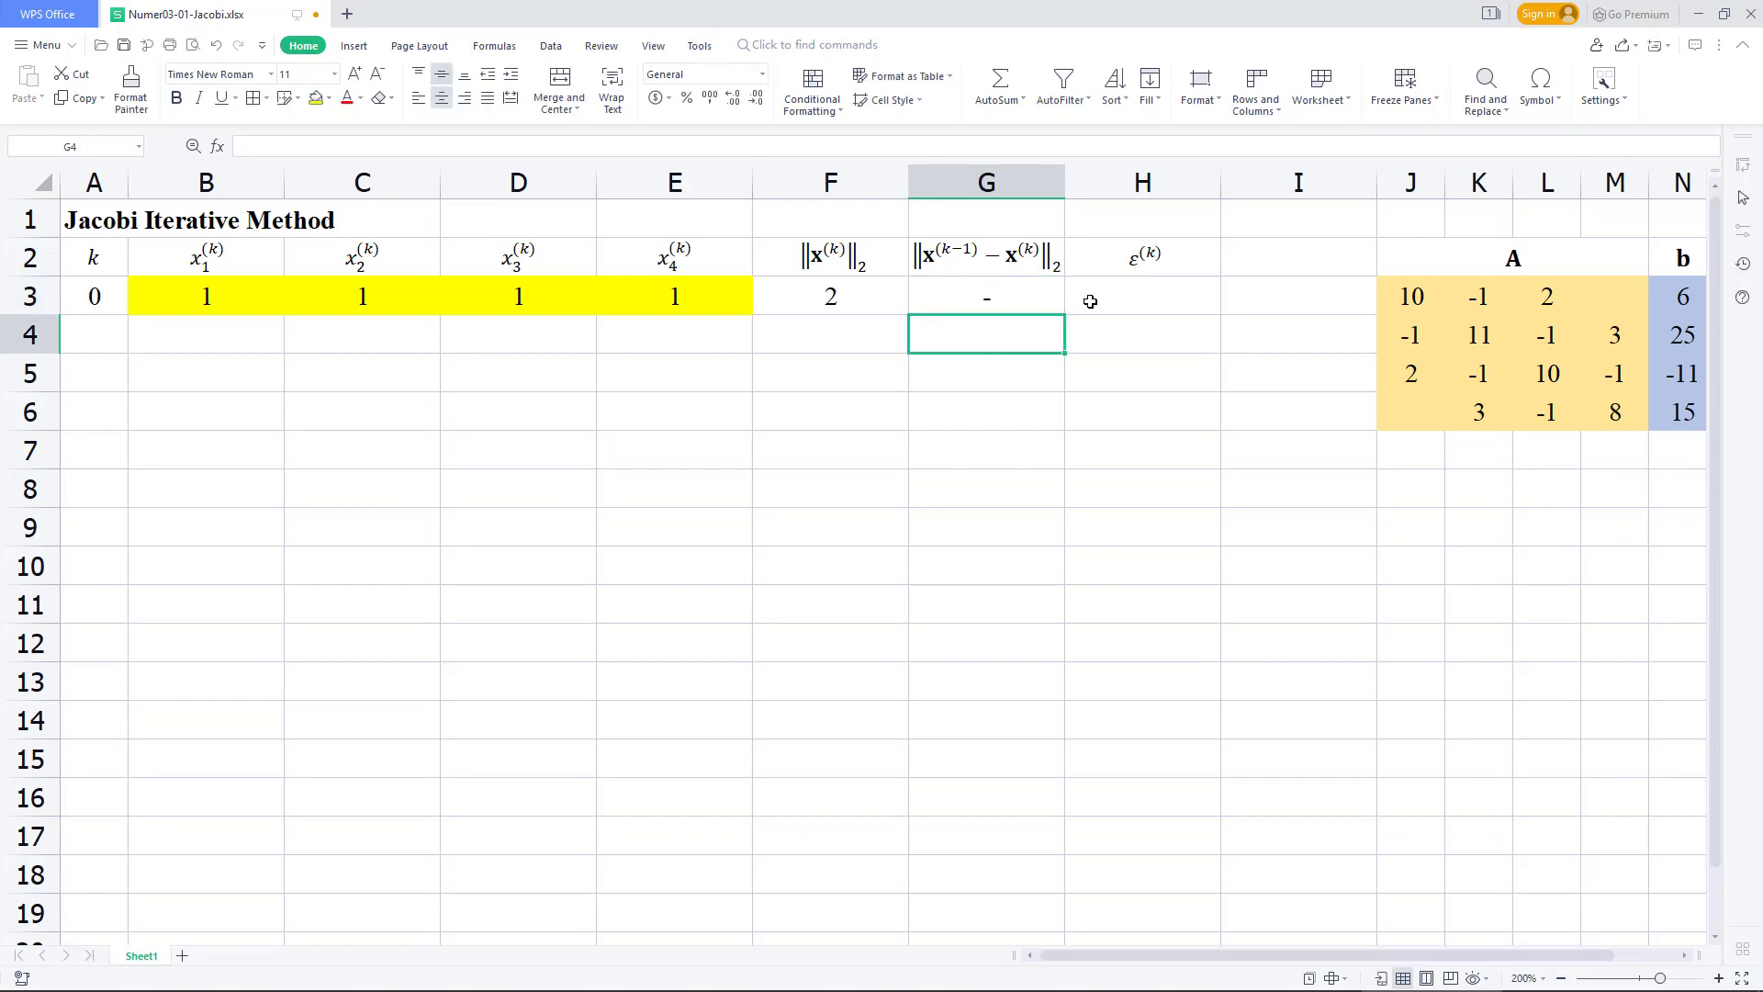
click(1169, 302)
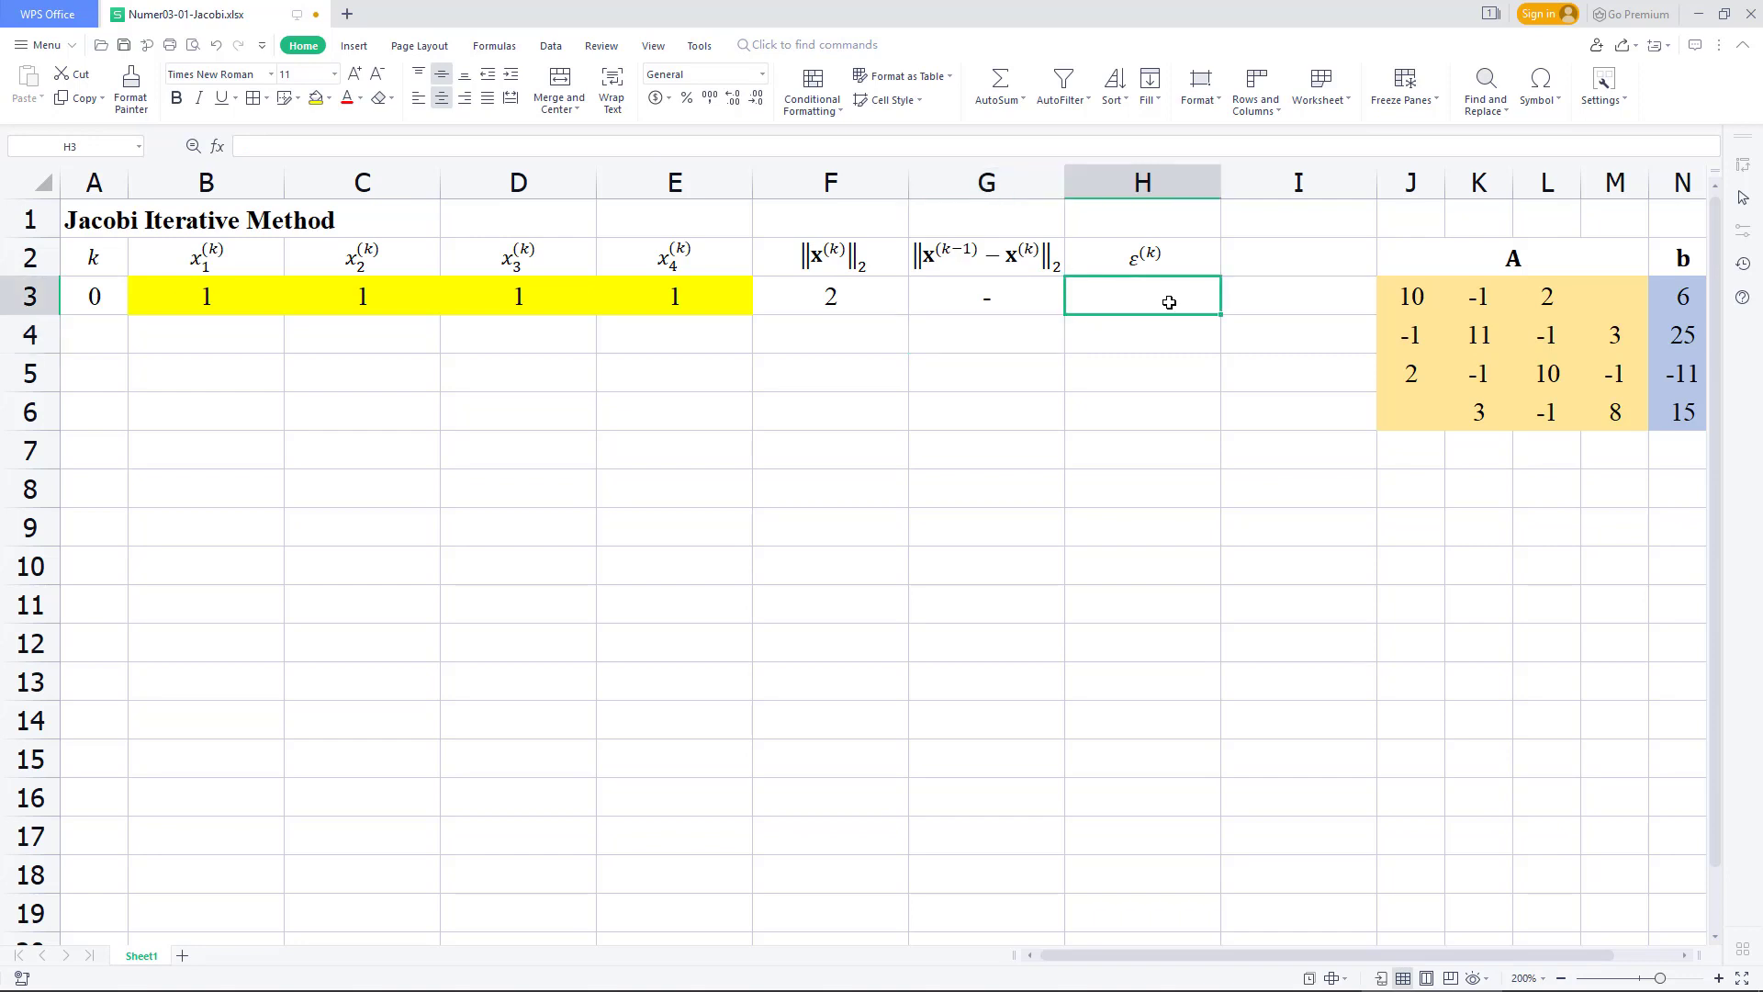
text(-)
key(Return)
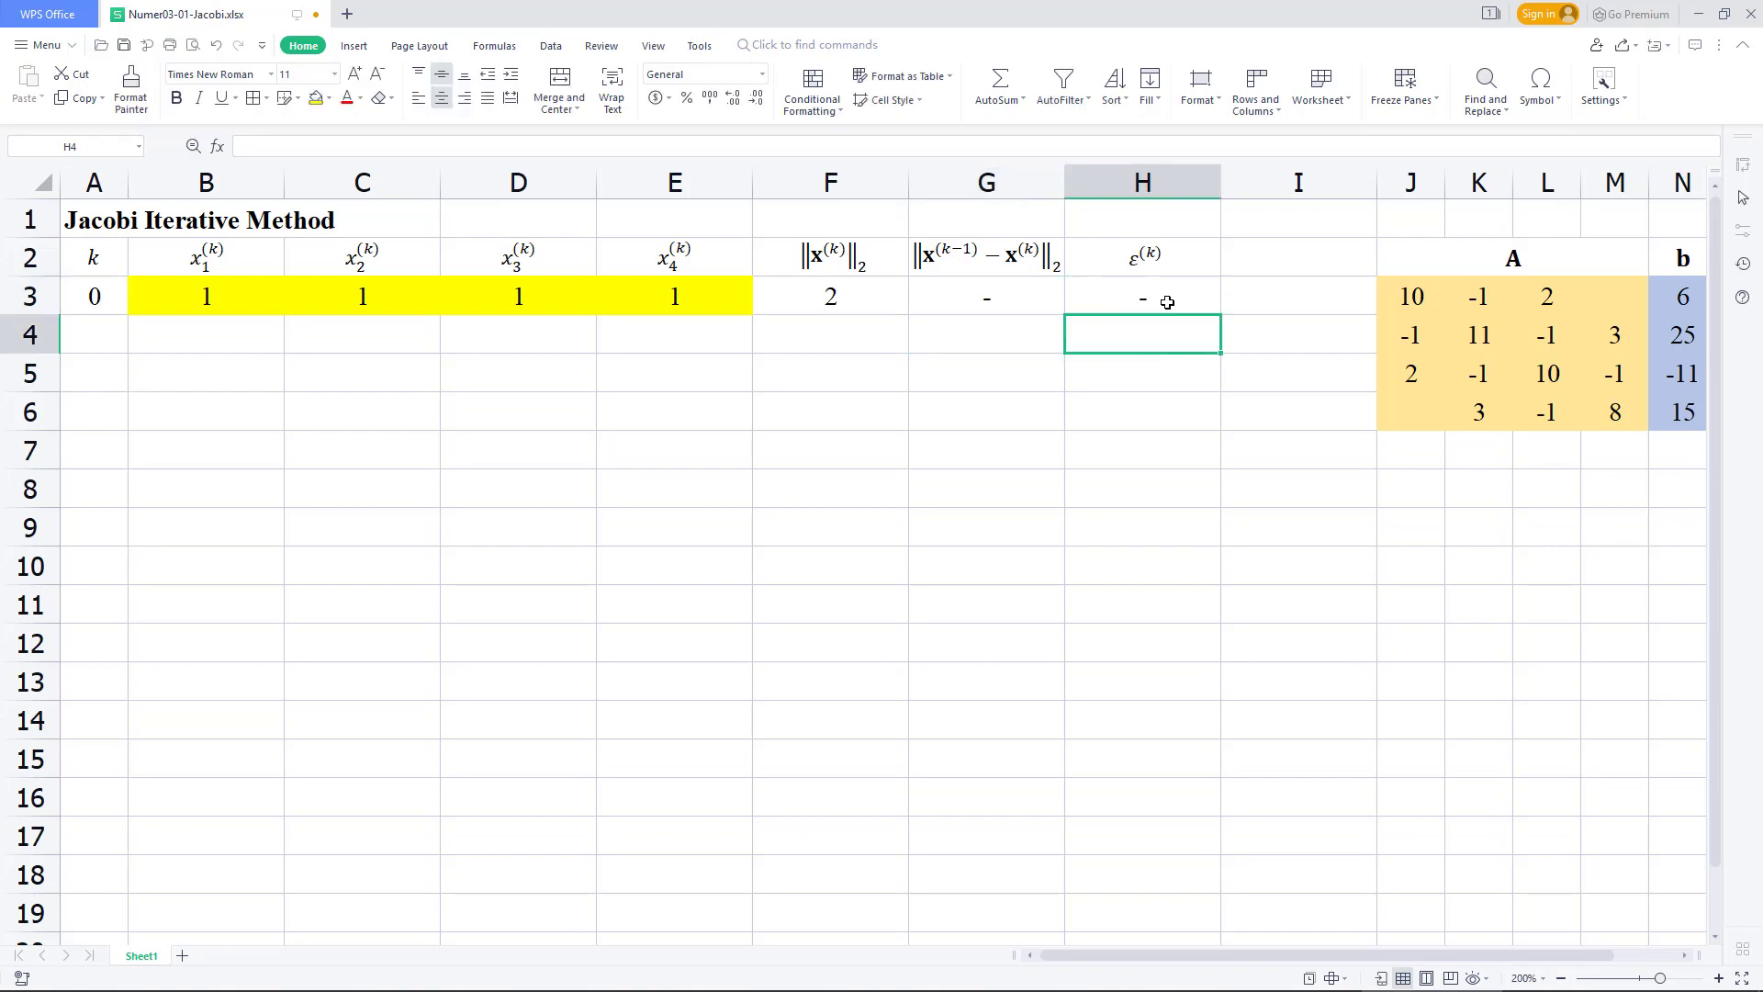
Enter iteration number 1 in A4.
click(95, 338)
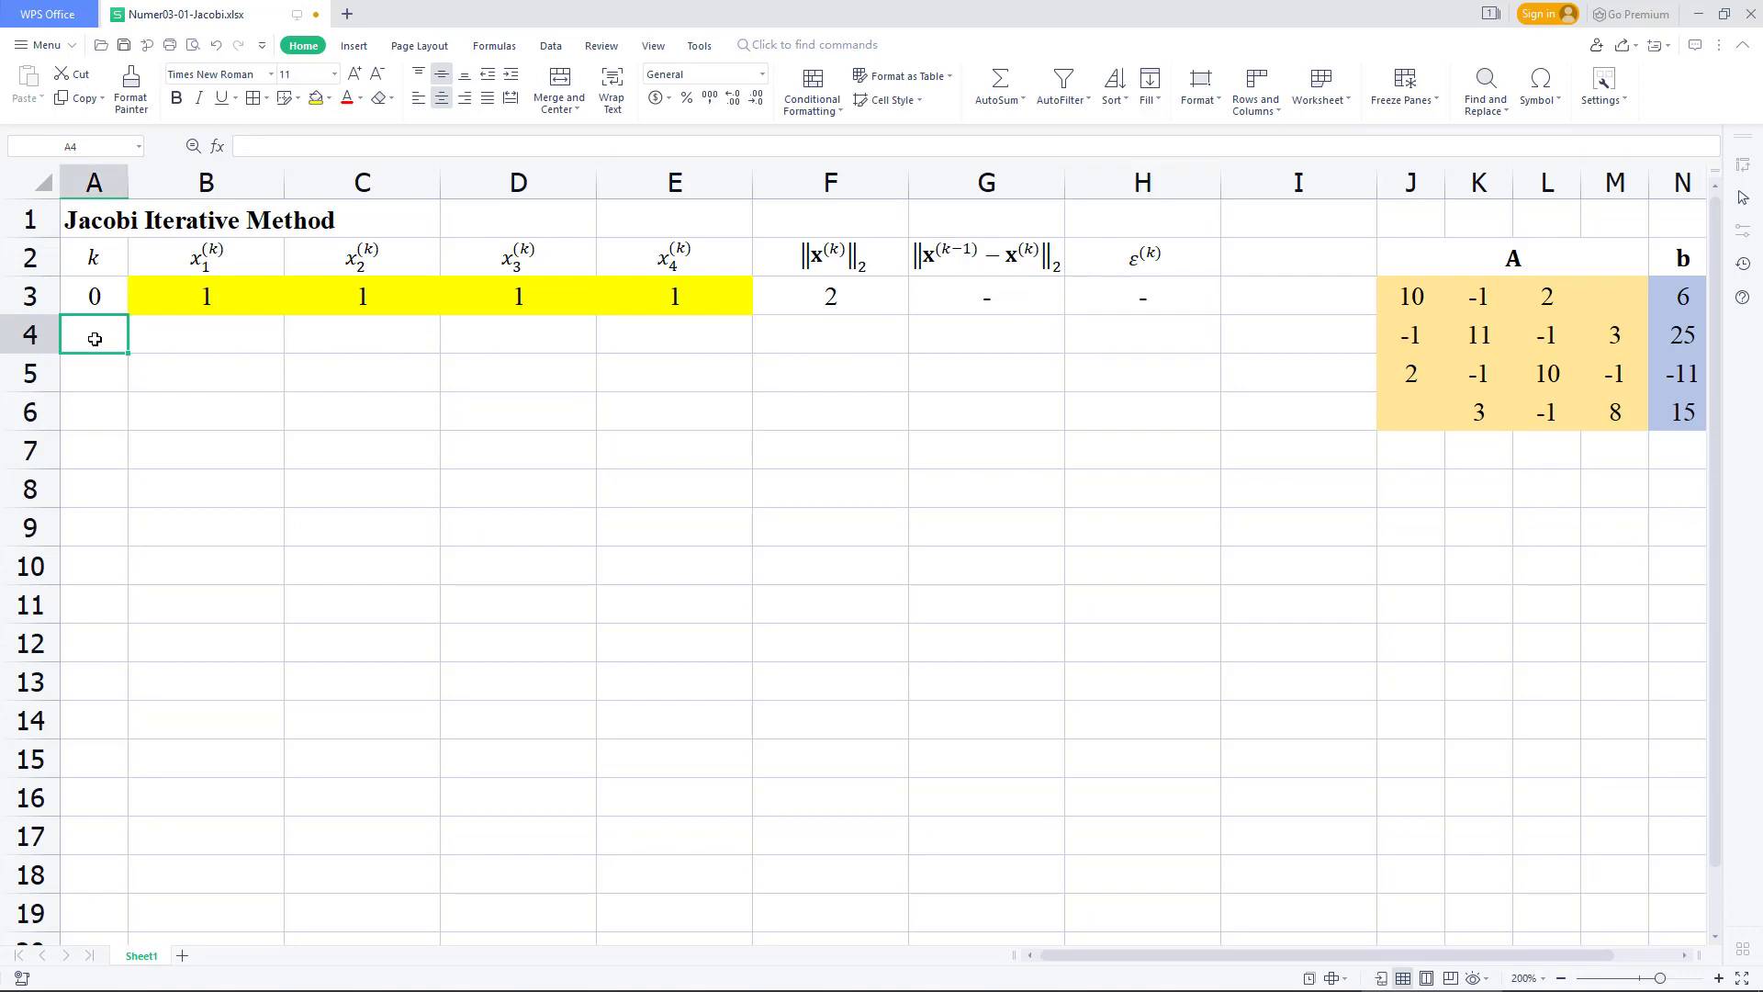
text(1)
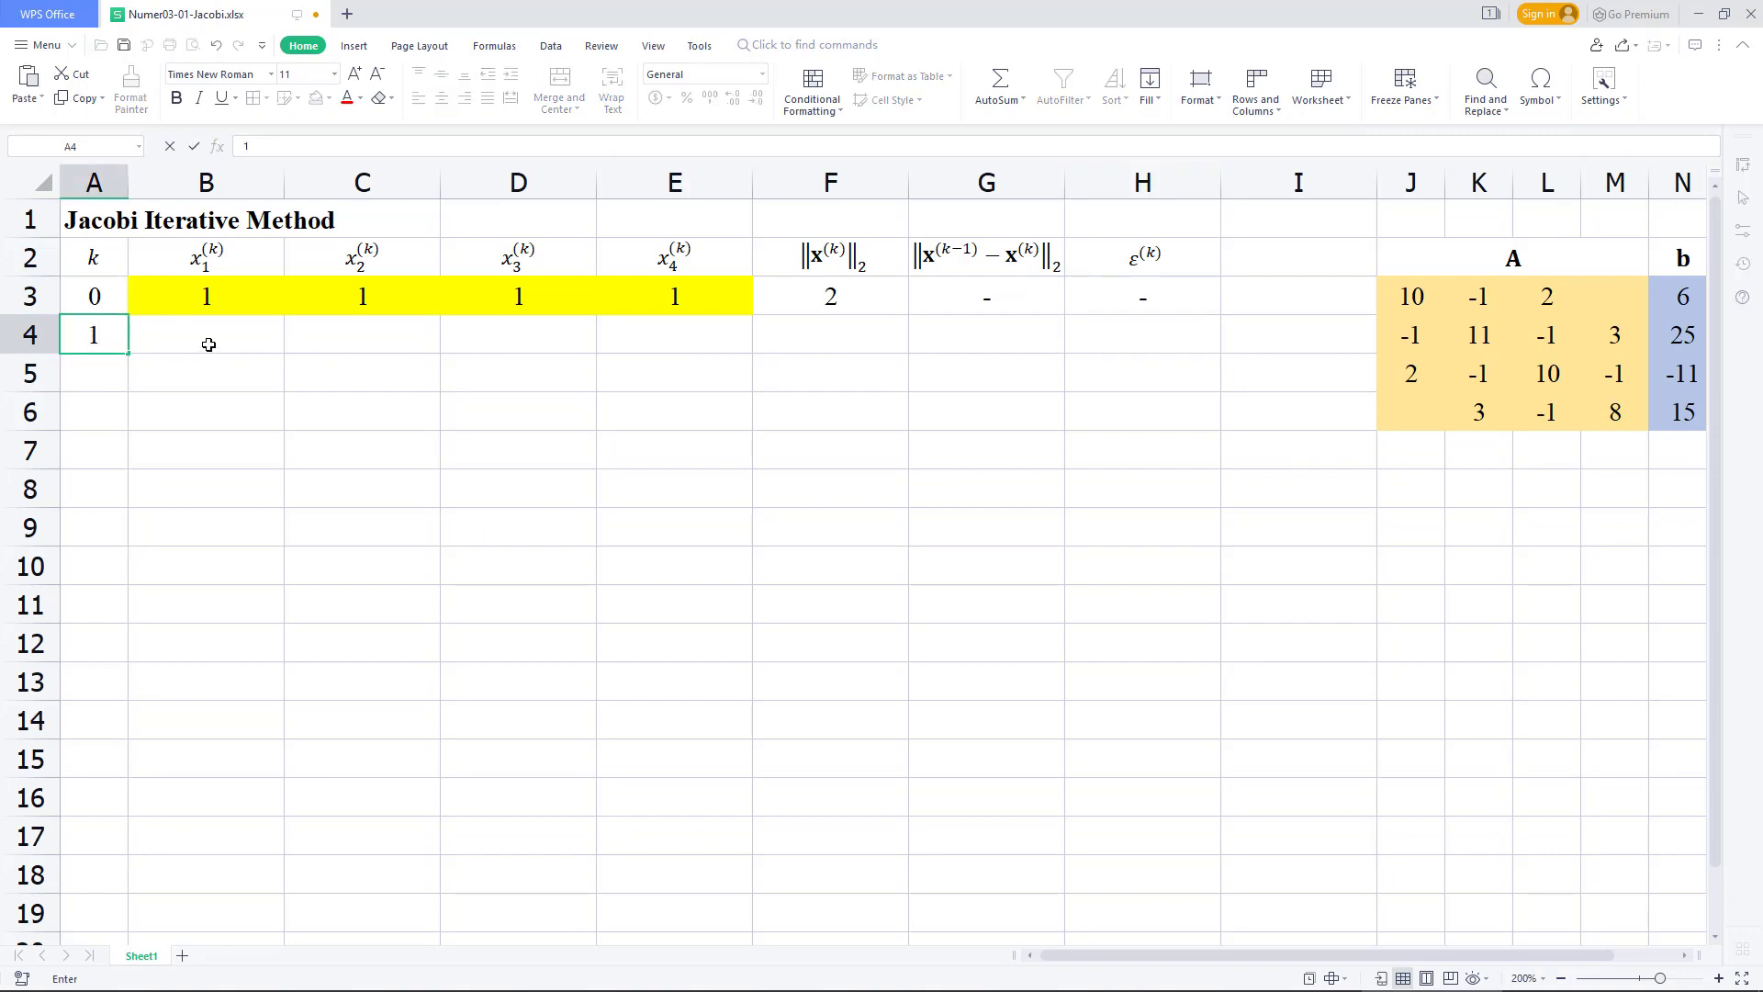
key(Return)
Enter =(N3-K3*C3-L3*D3-M3*E3)/J3 in B4, giving x1 = 0.5.
click(208, 344)
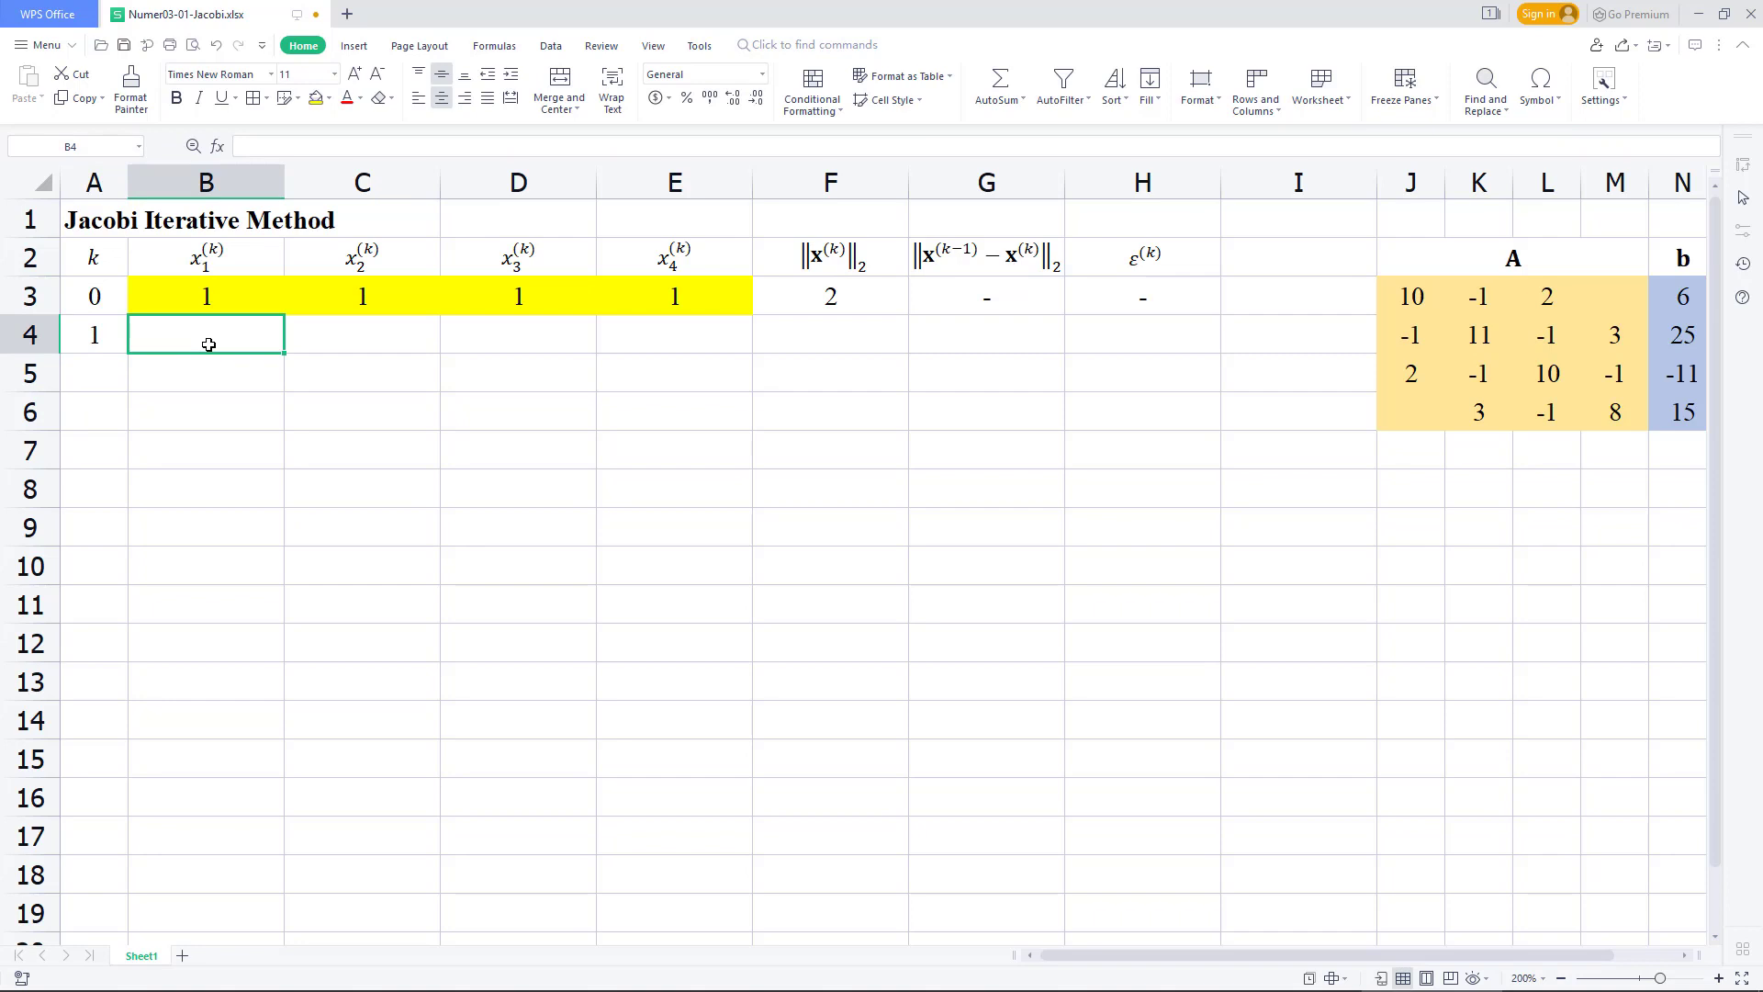
text(=)
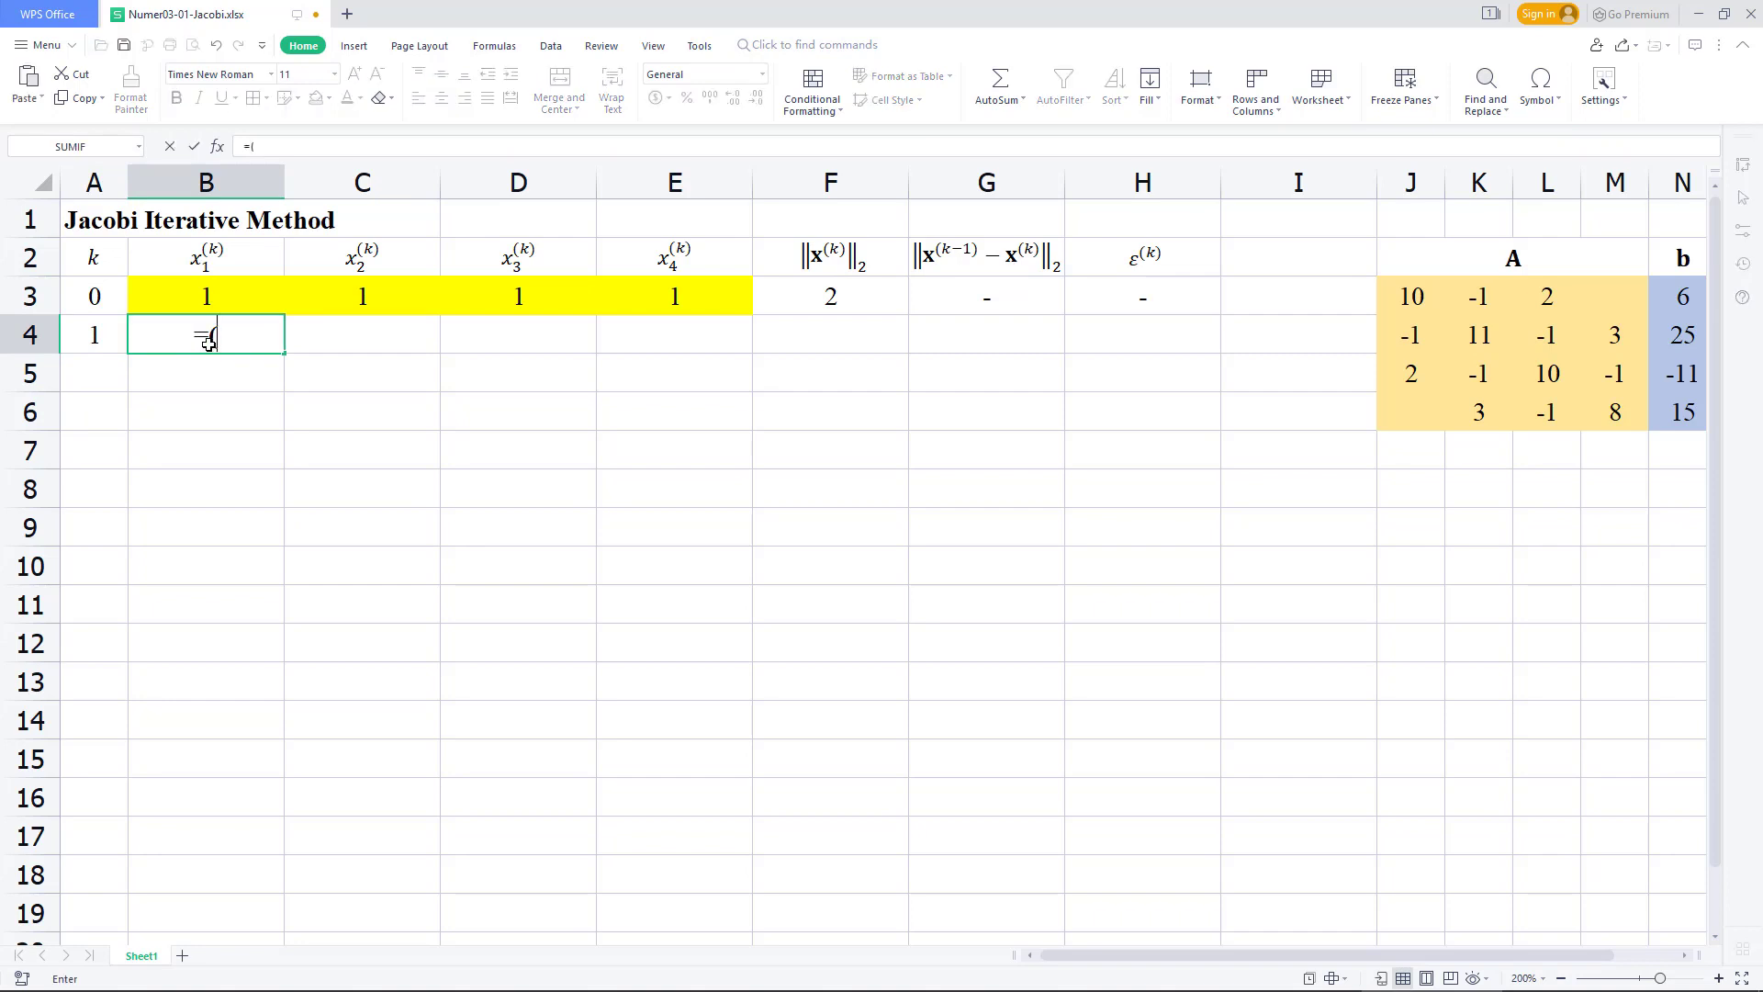
text(()
click(1685, 297)
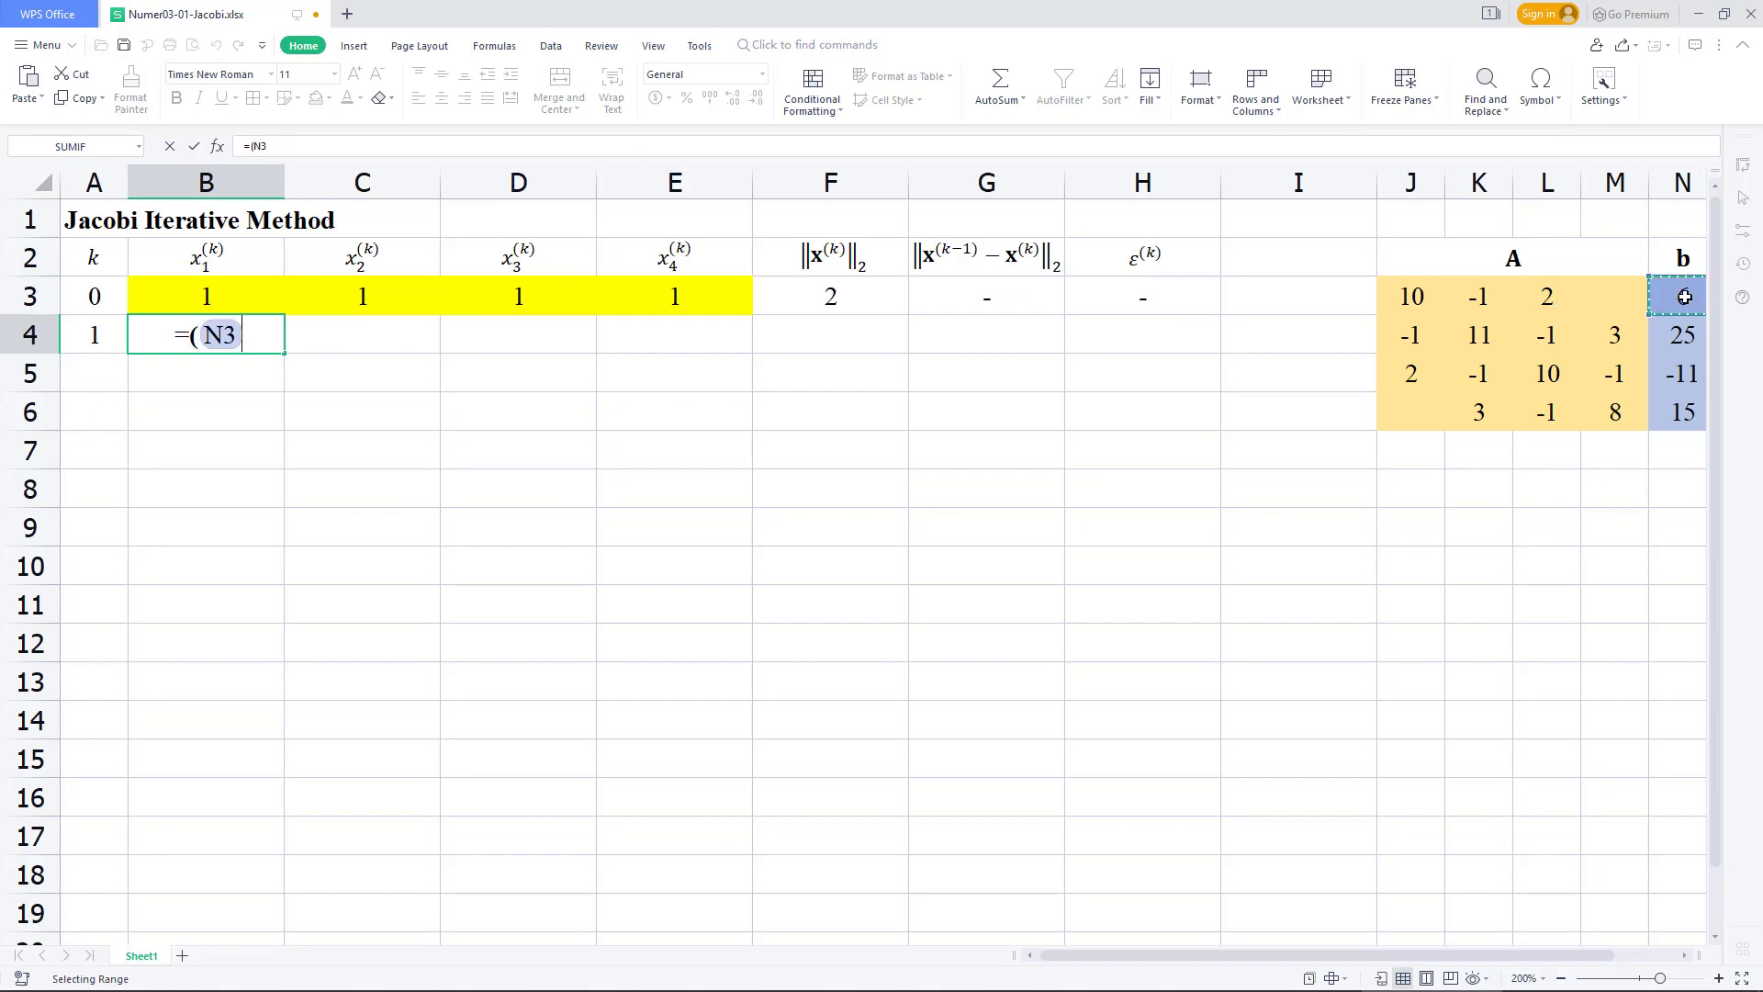
text(-)
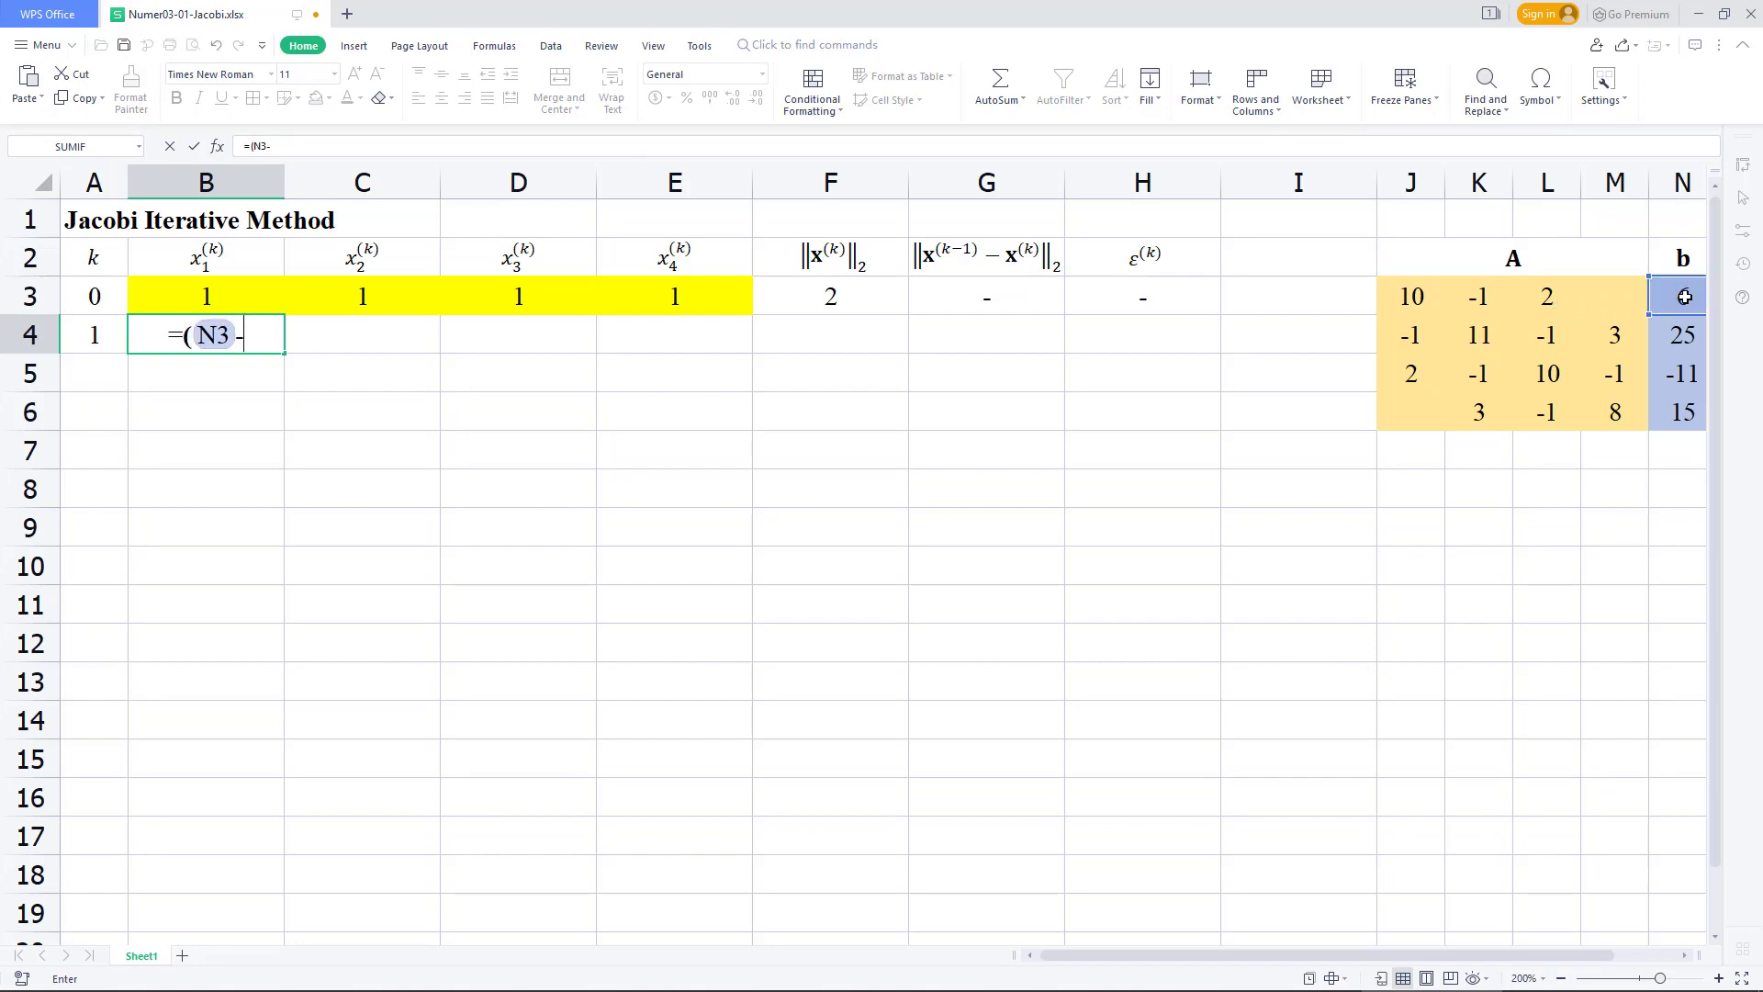
click(1480, 296)
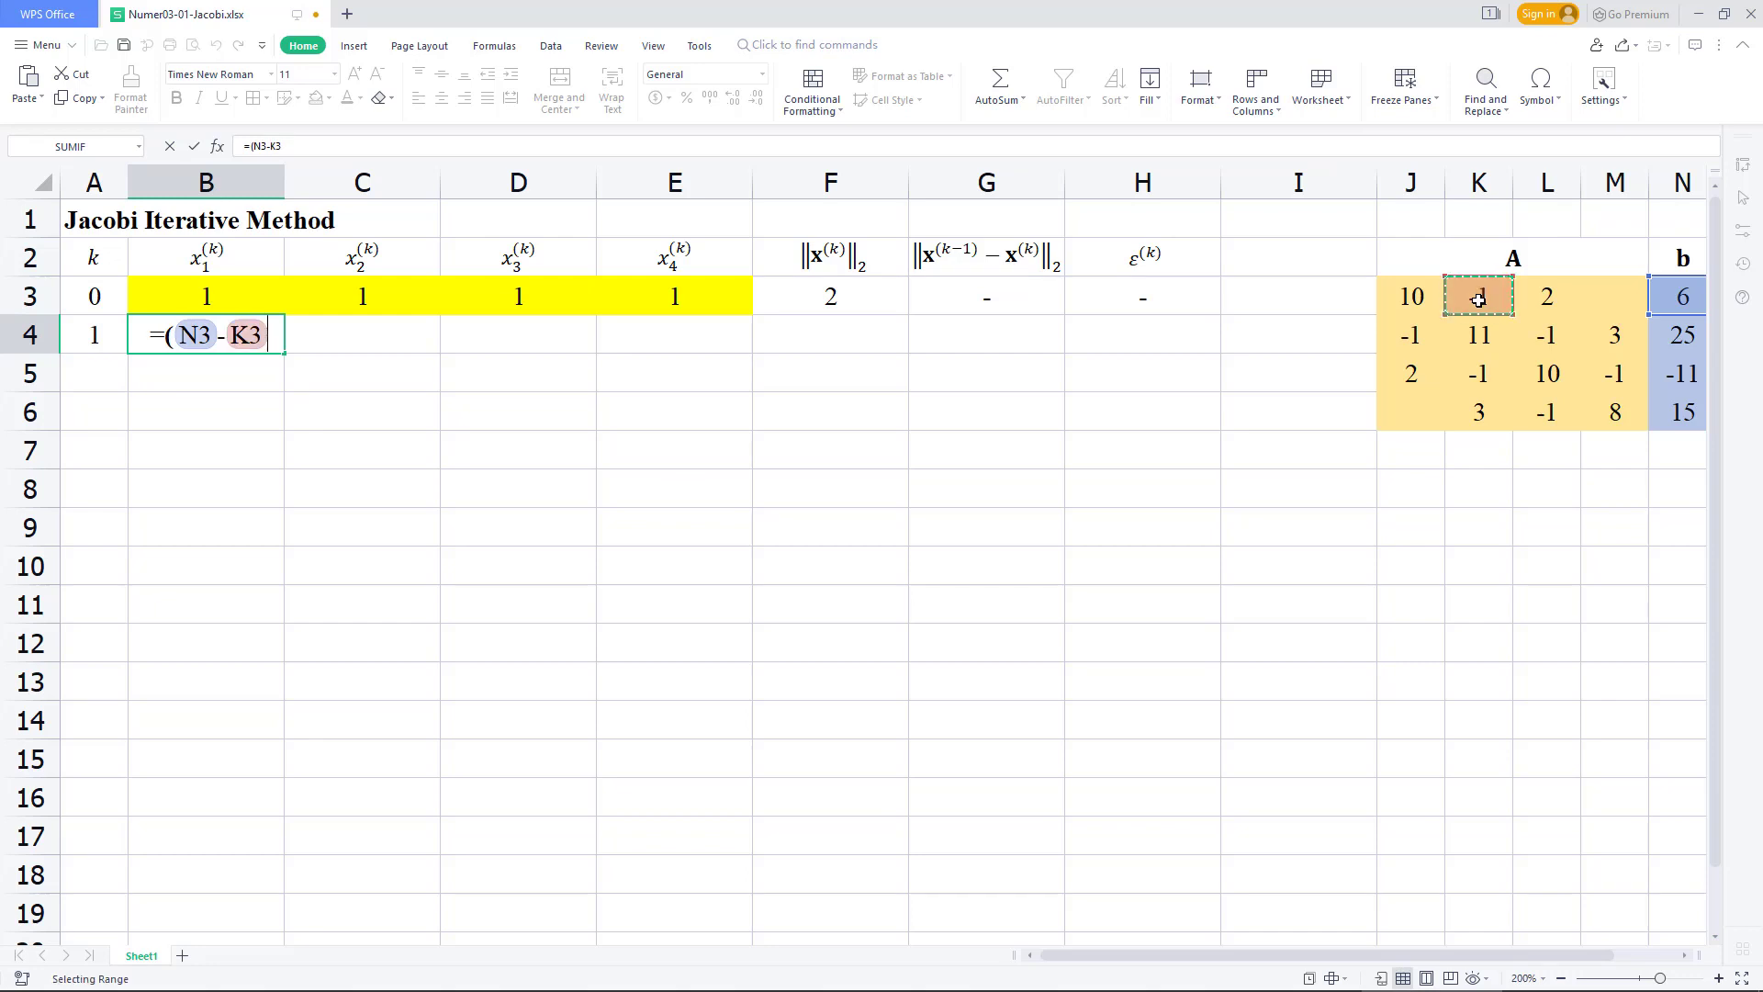
text(*)
click(399, 298)
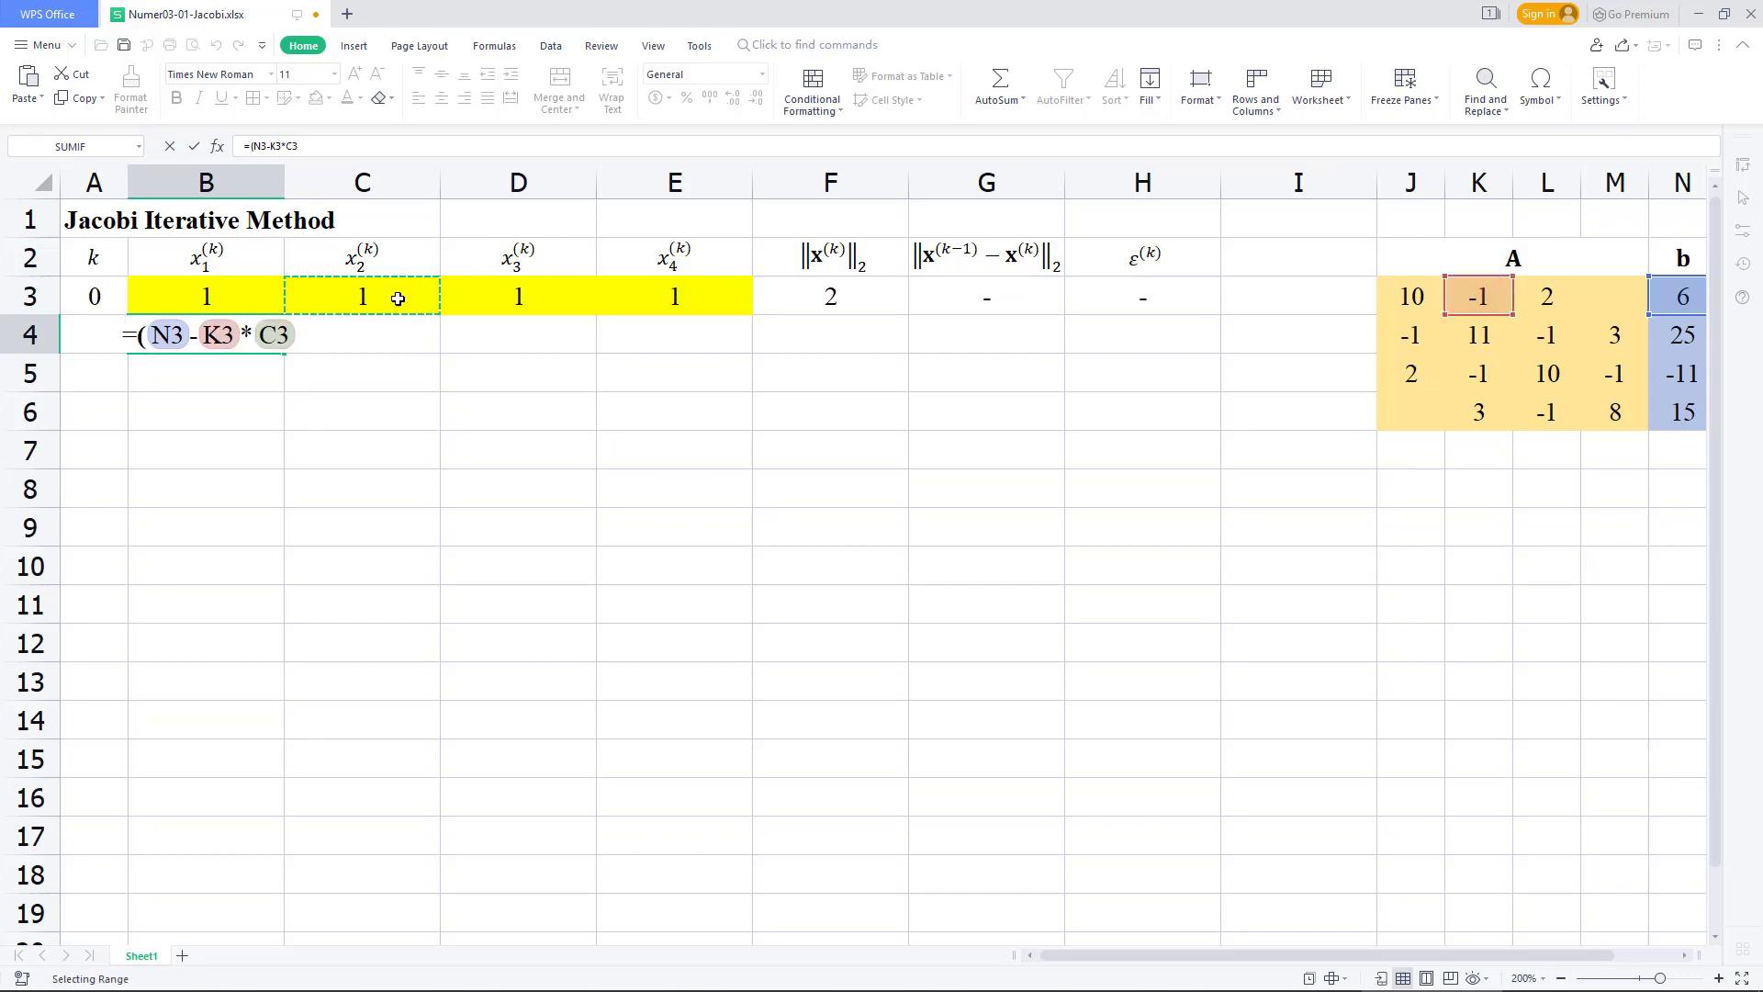
text(-)
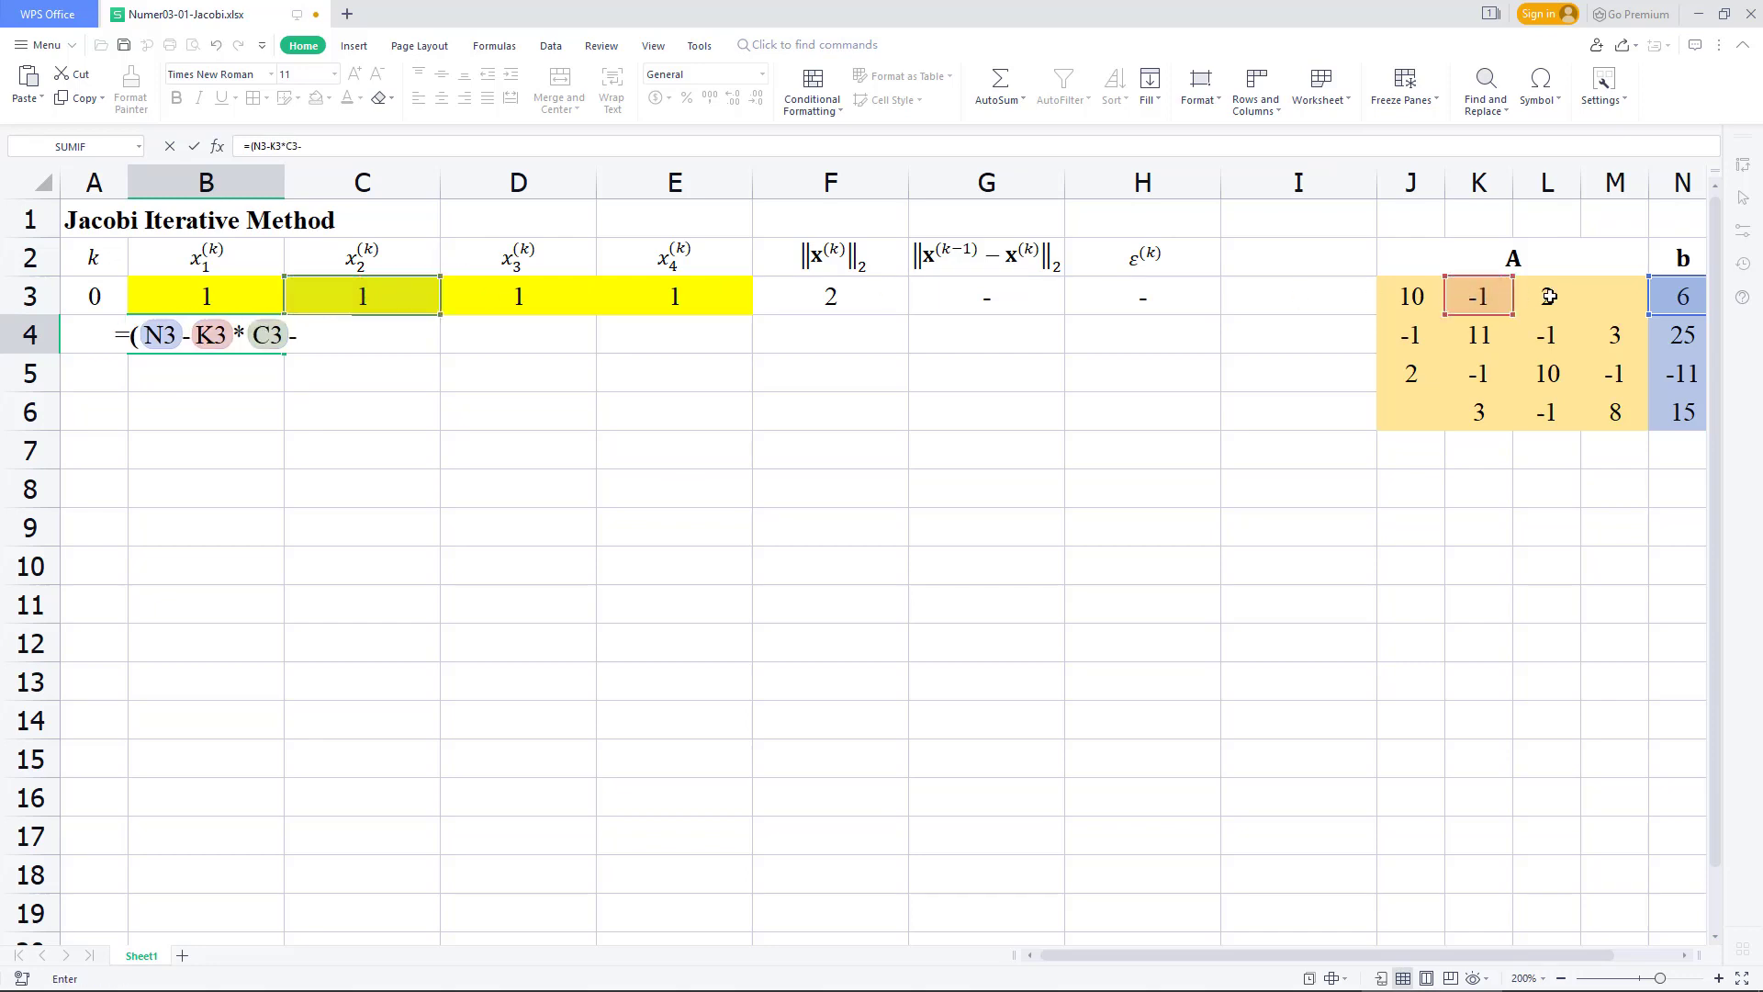
click(1542, 298)
text(*)
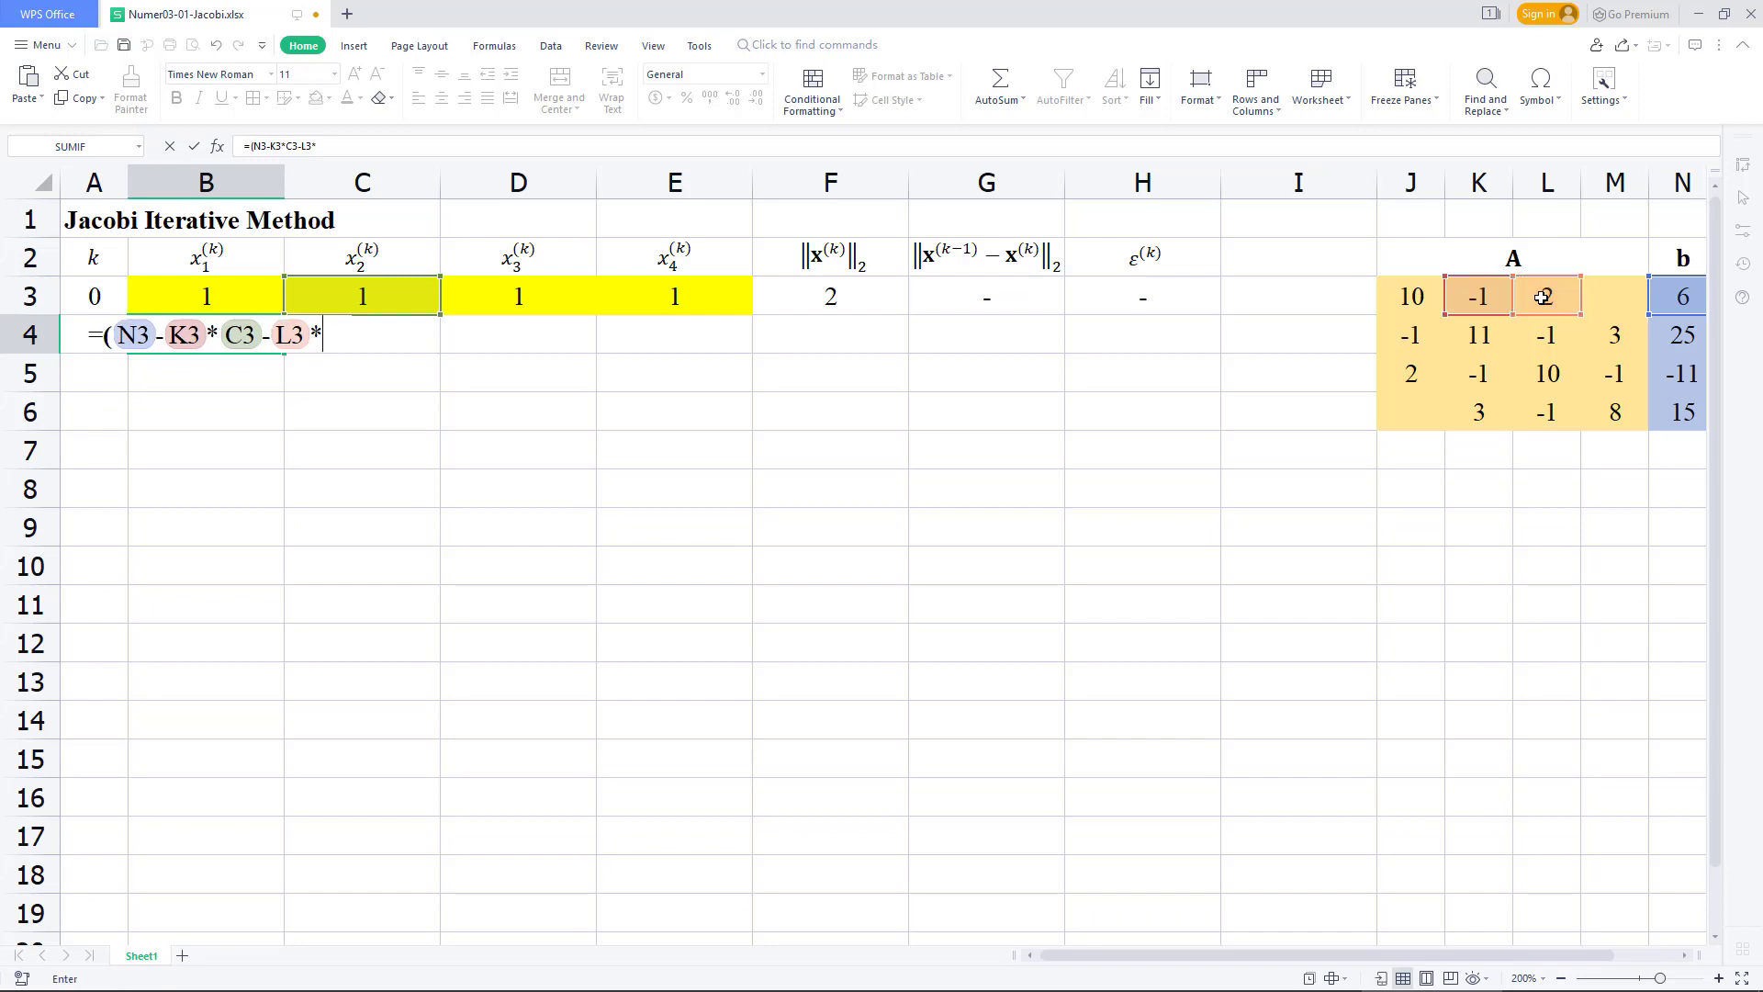
click(556, 294)
text(-)
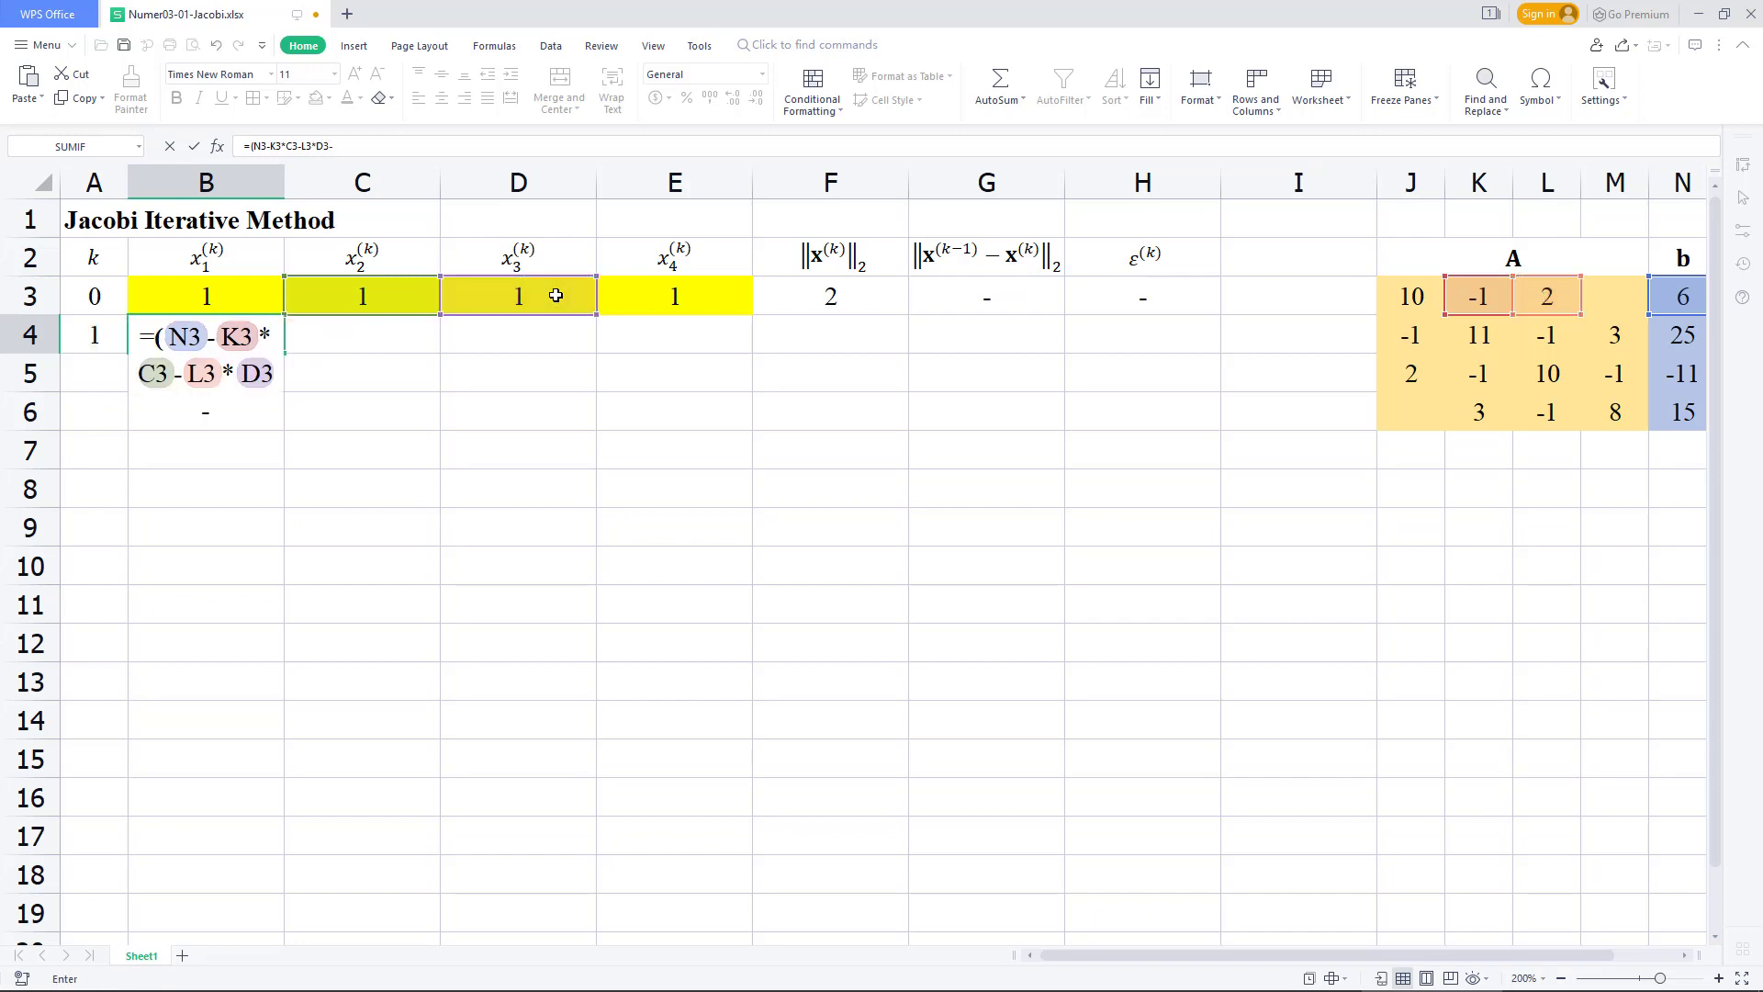
click(1614, 294)
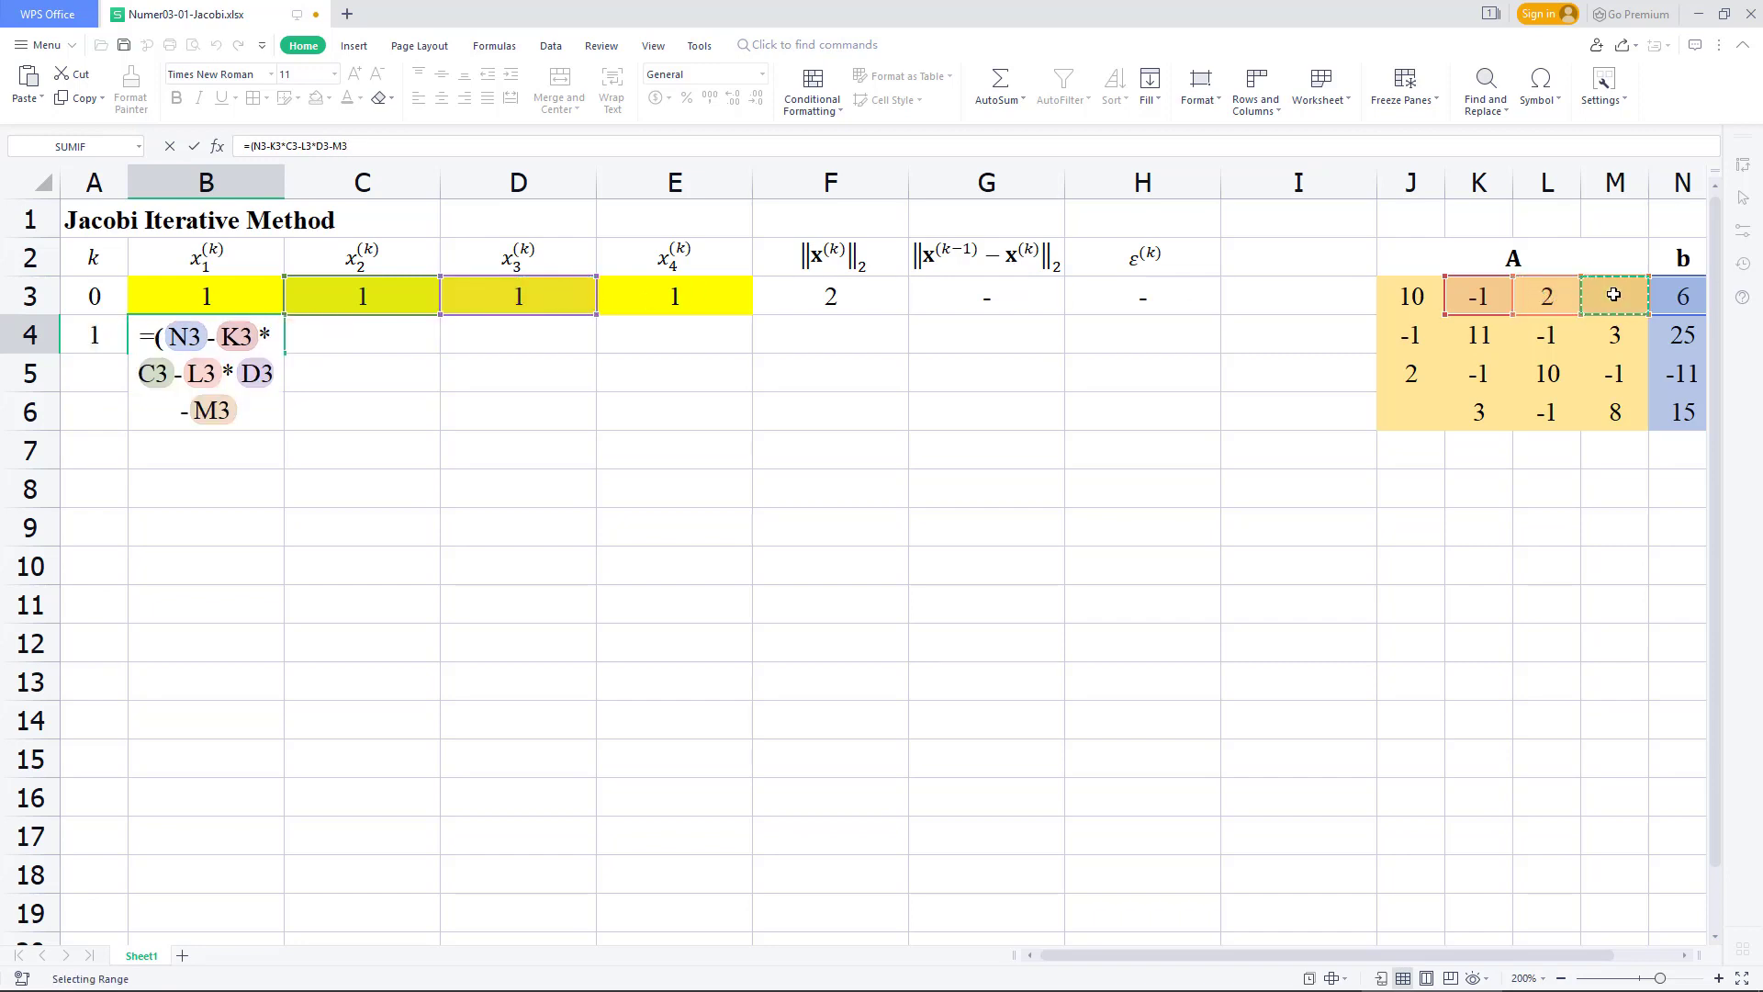
text(*)
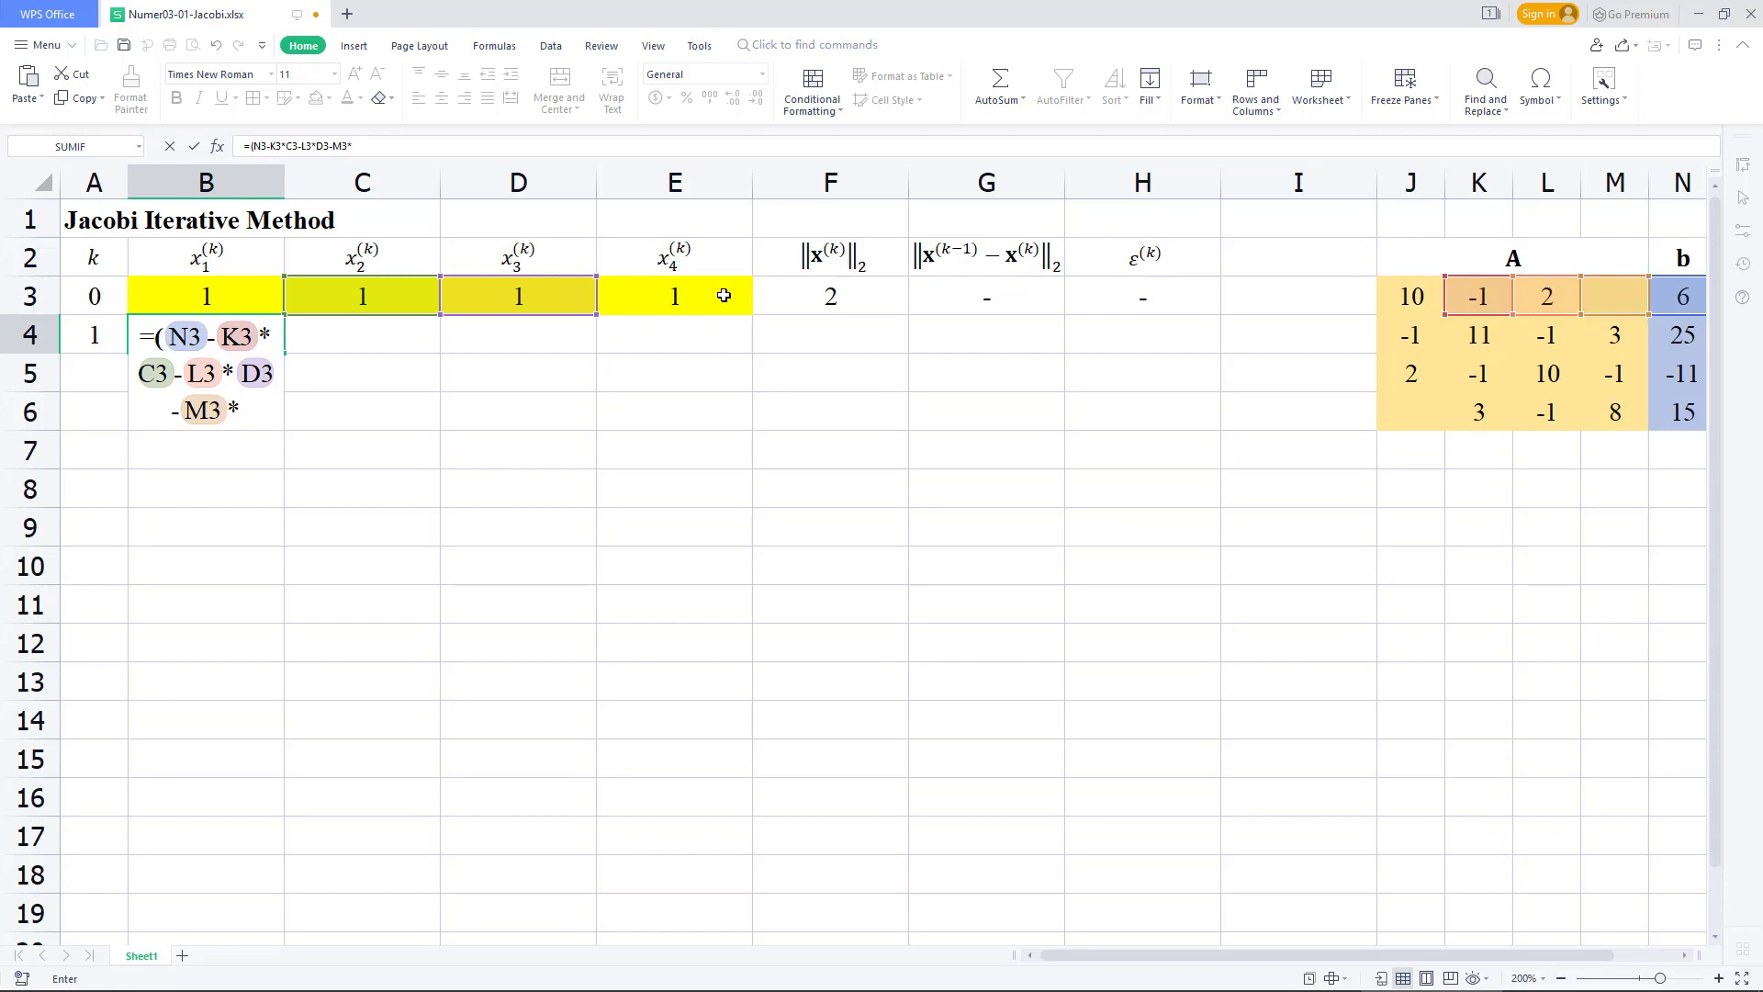
click(723, 295)
text()/)
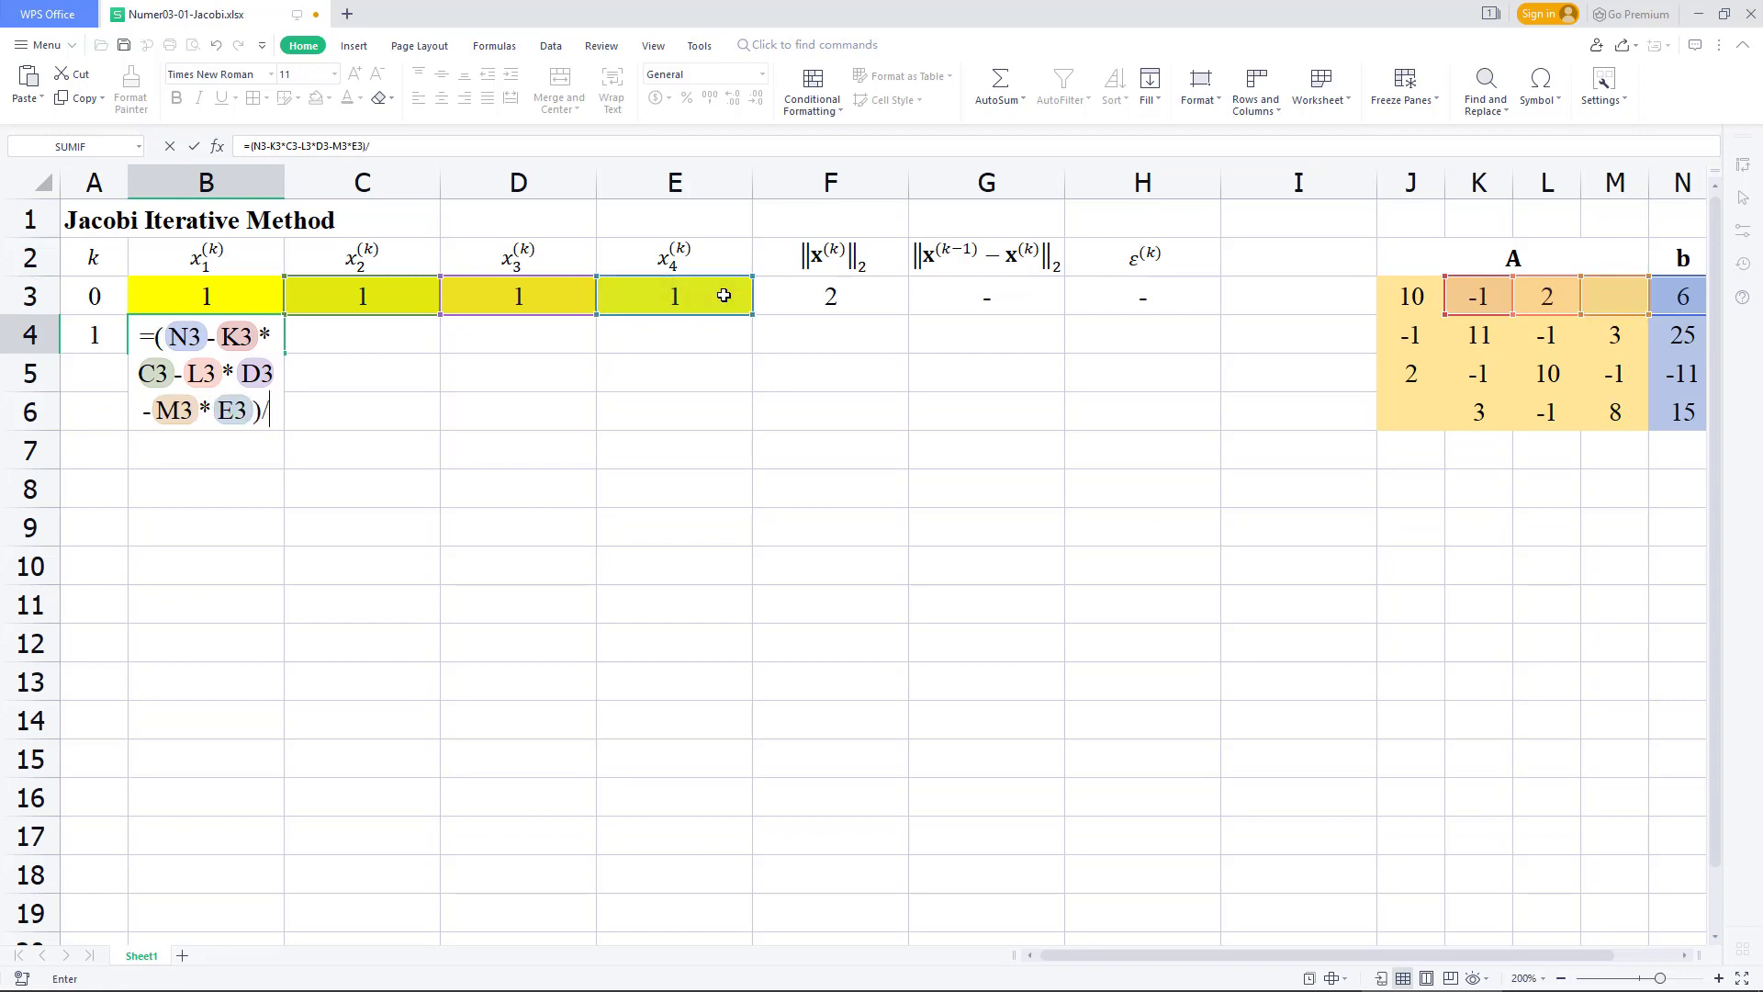
click(1421, 296)
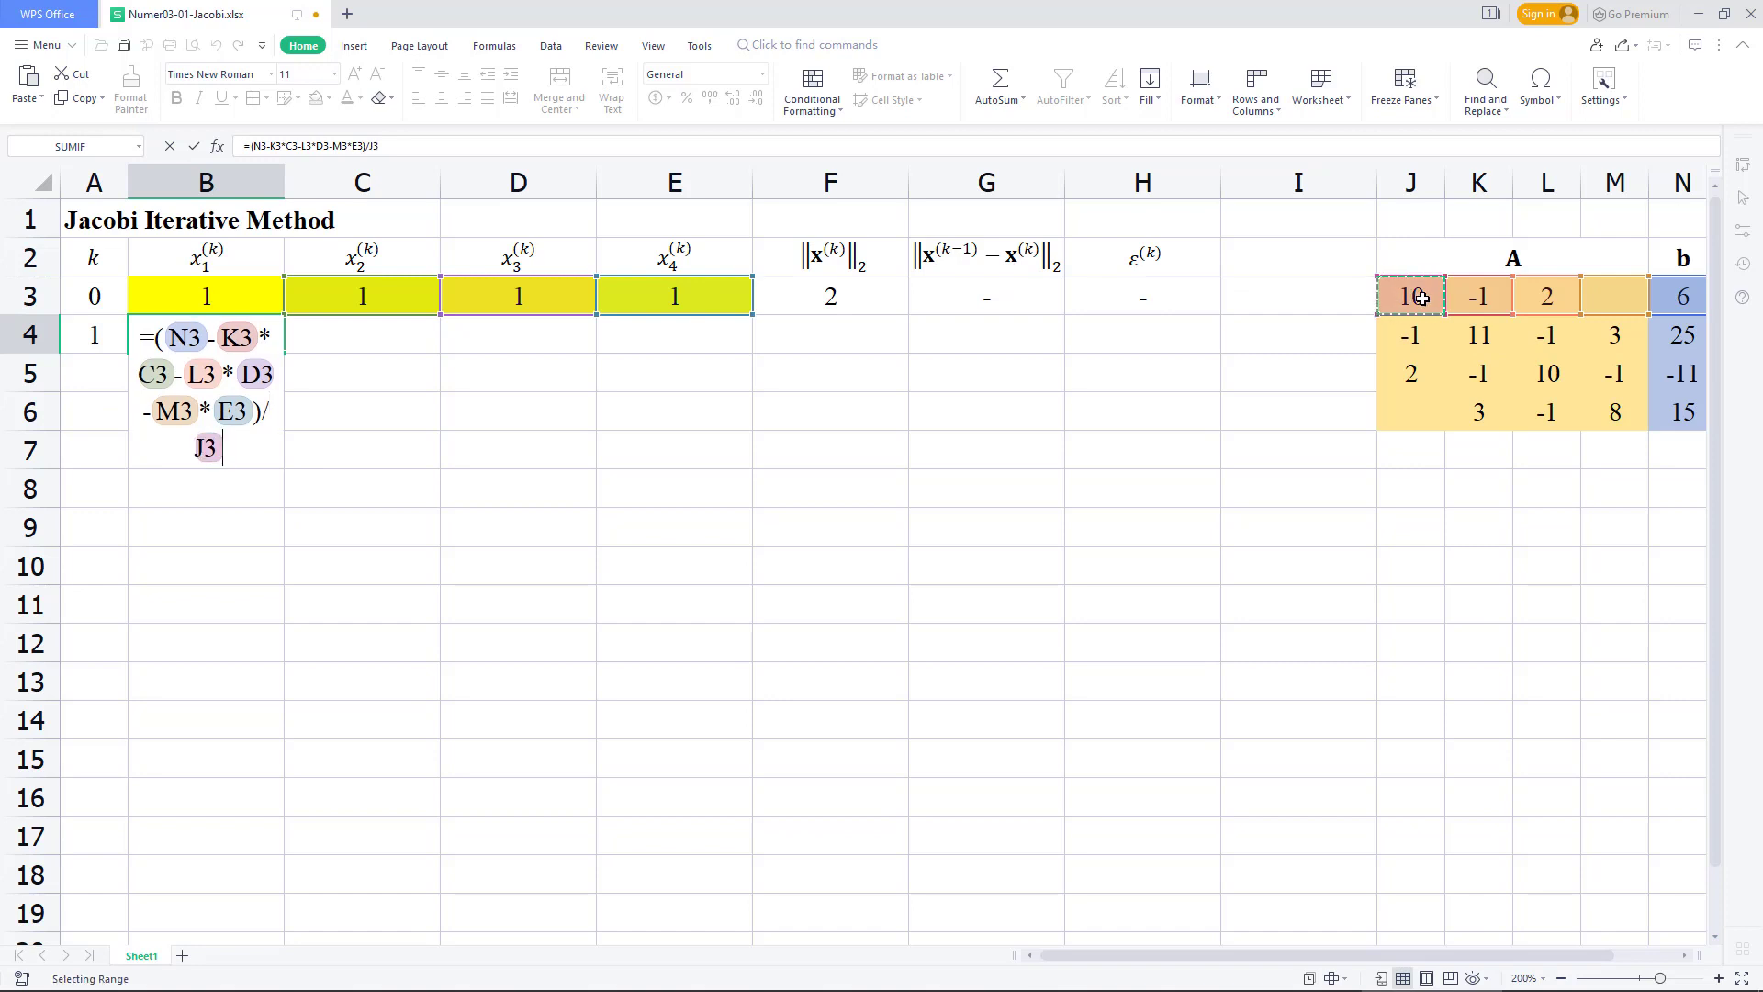
key(Return)
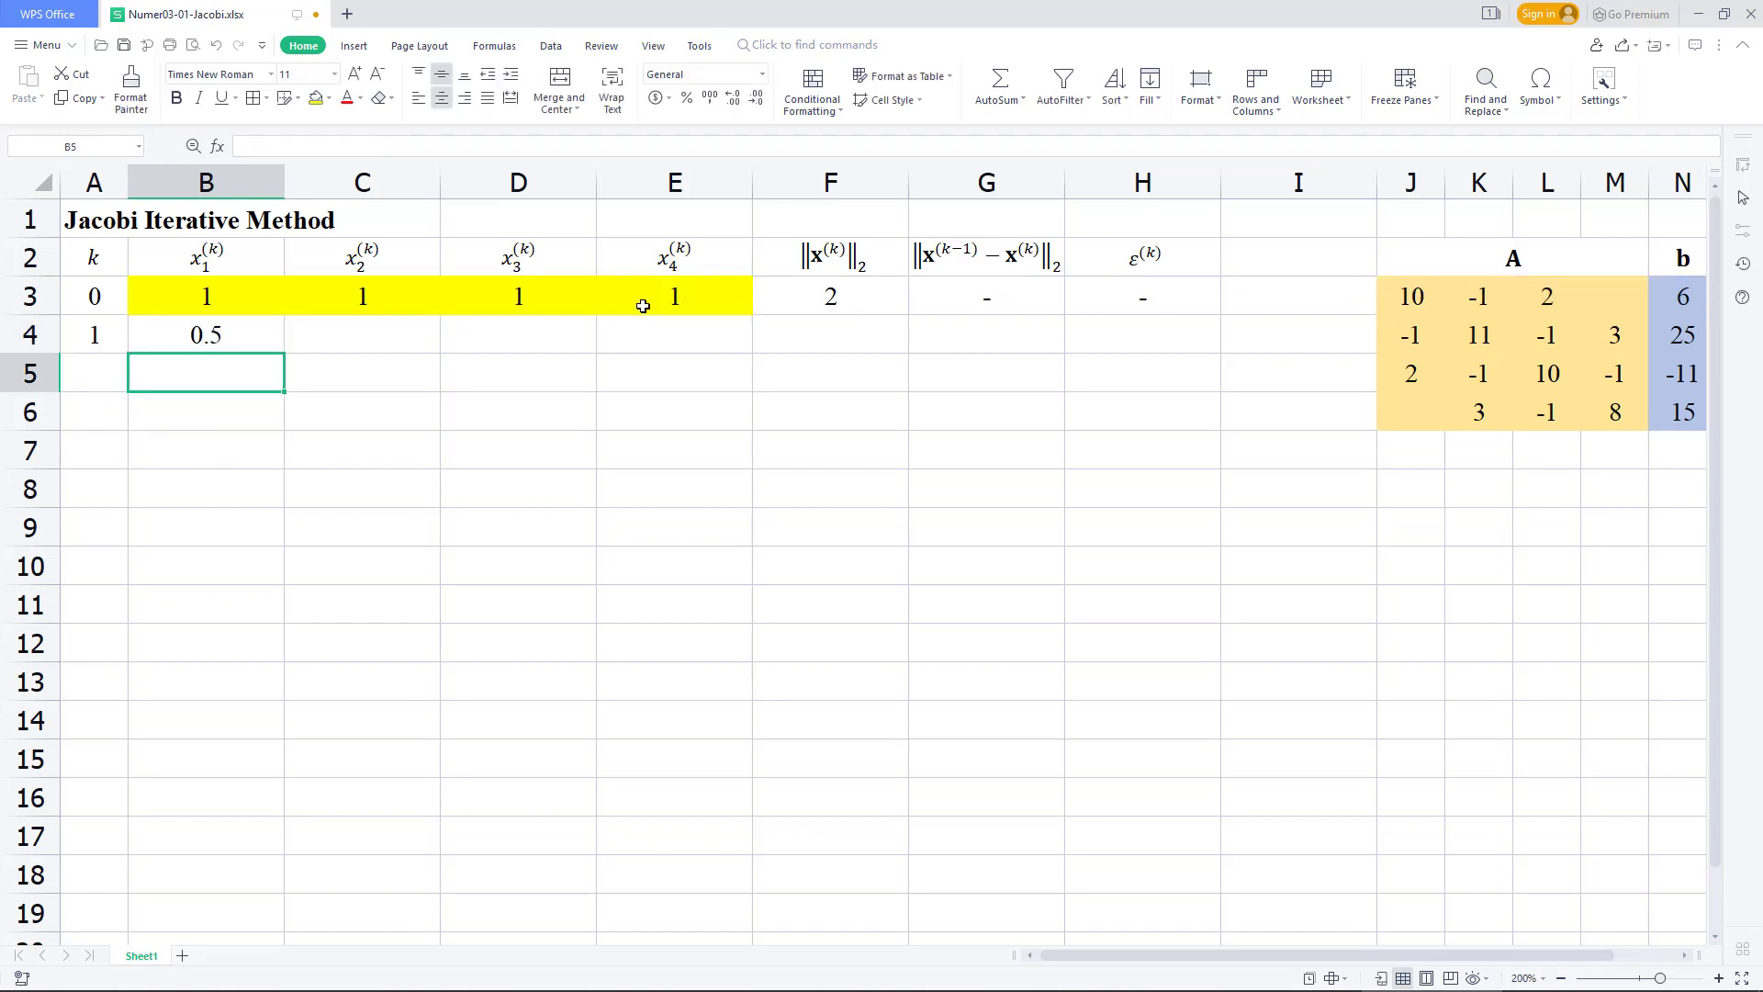
Make N3 and K3 absolute as $N$3 and $K$3 in B4's formula.
click(236, 328)
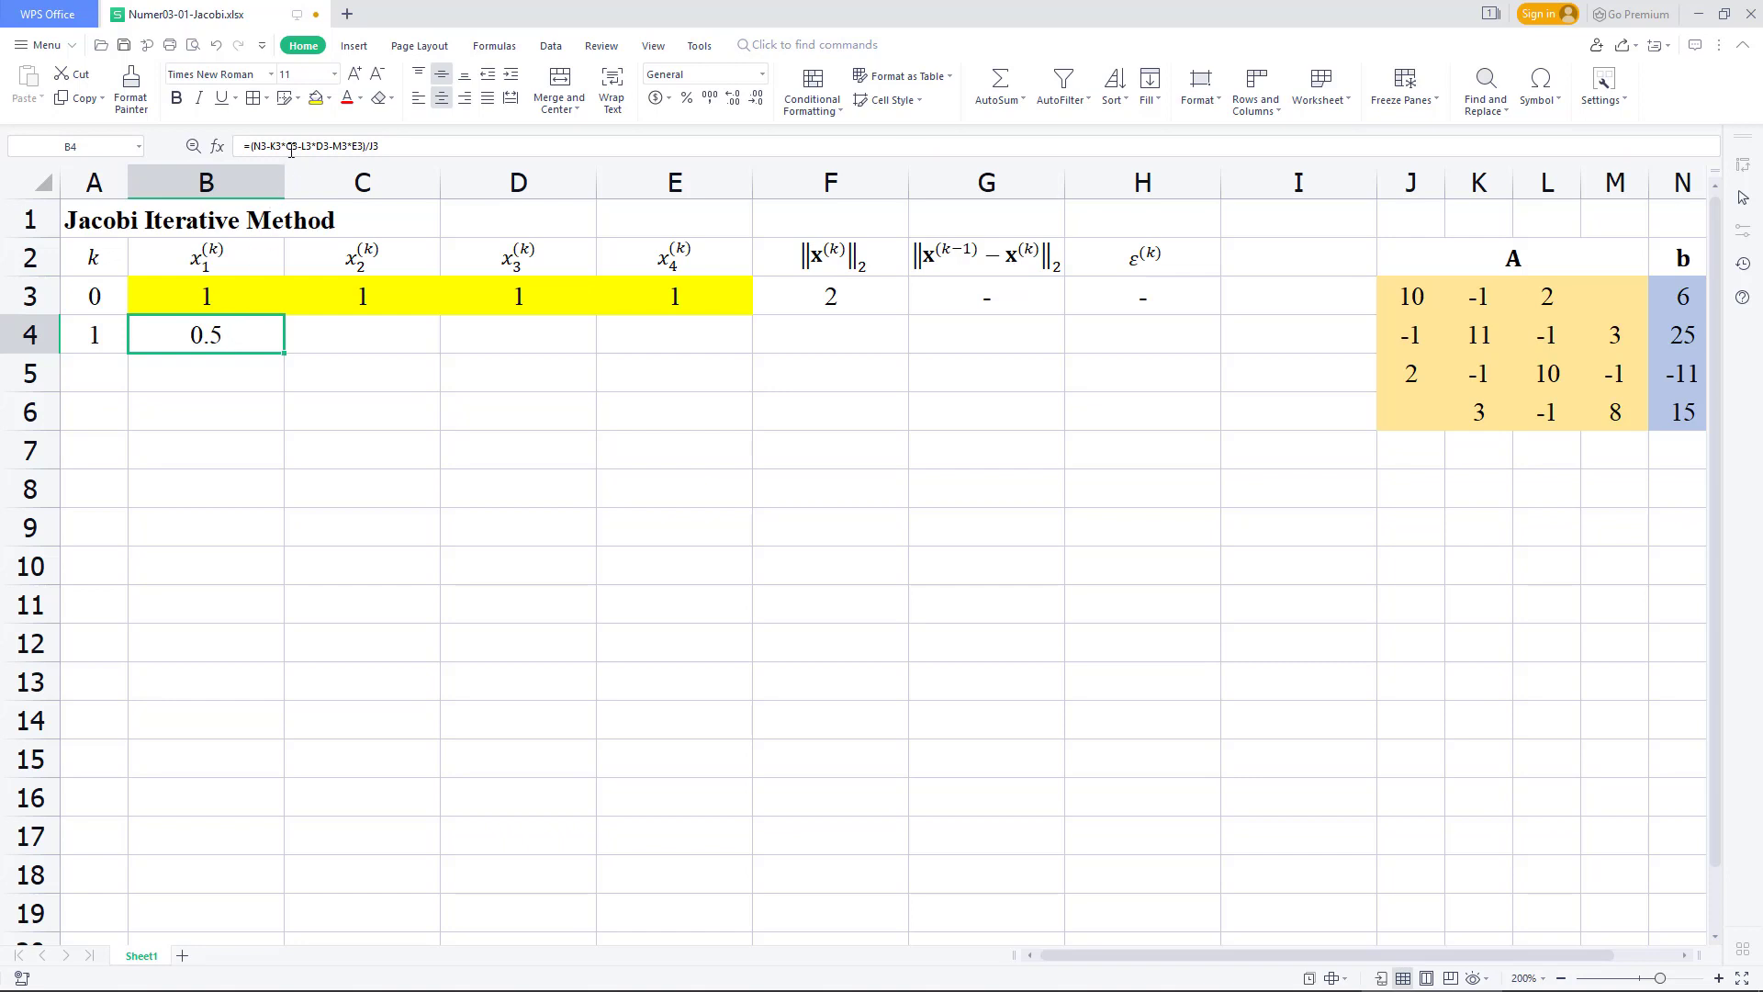
click(254, 146)
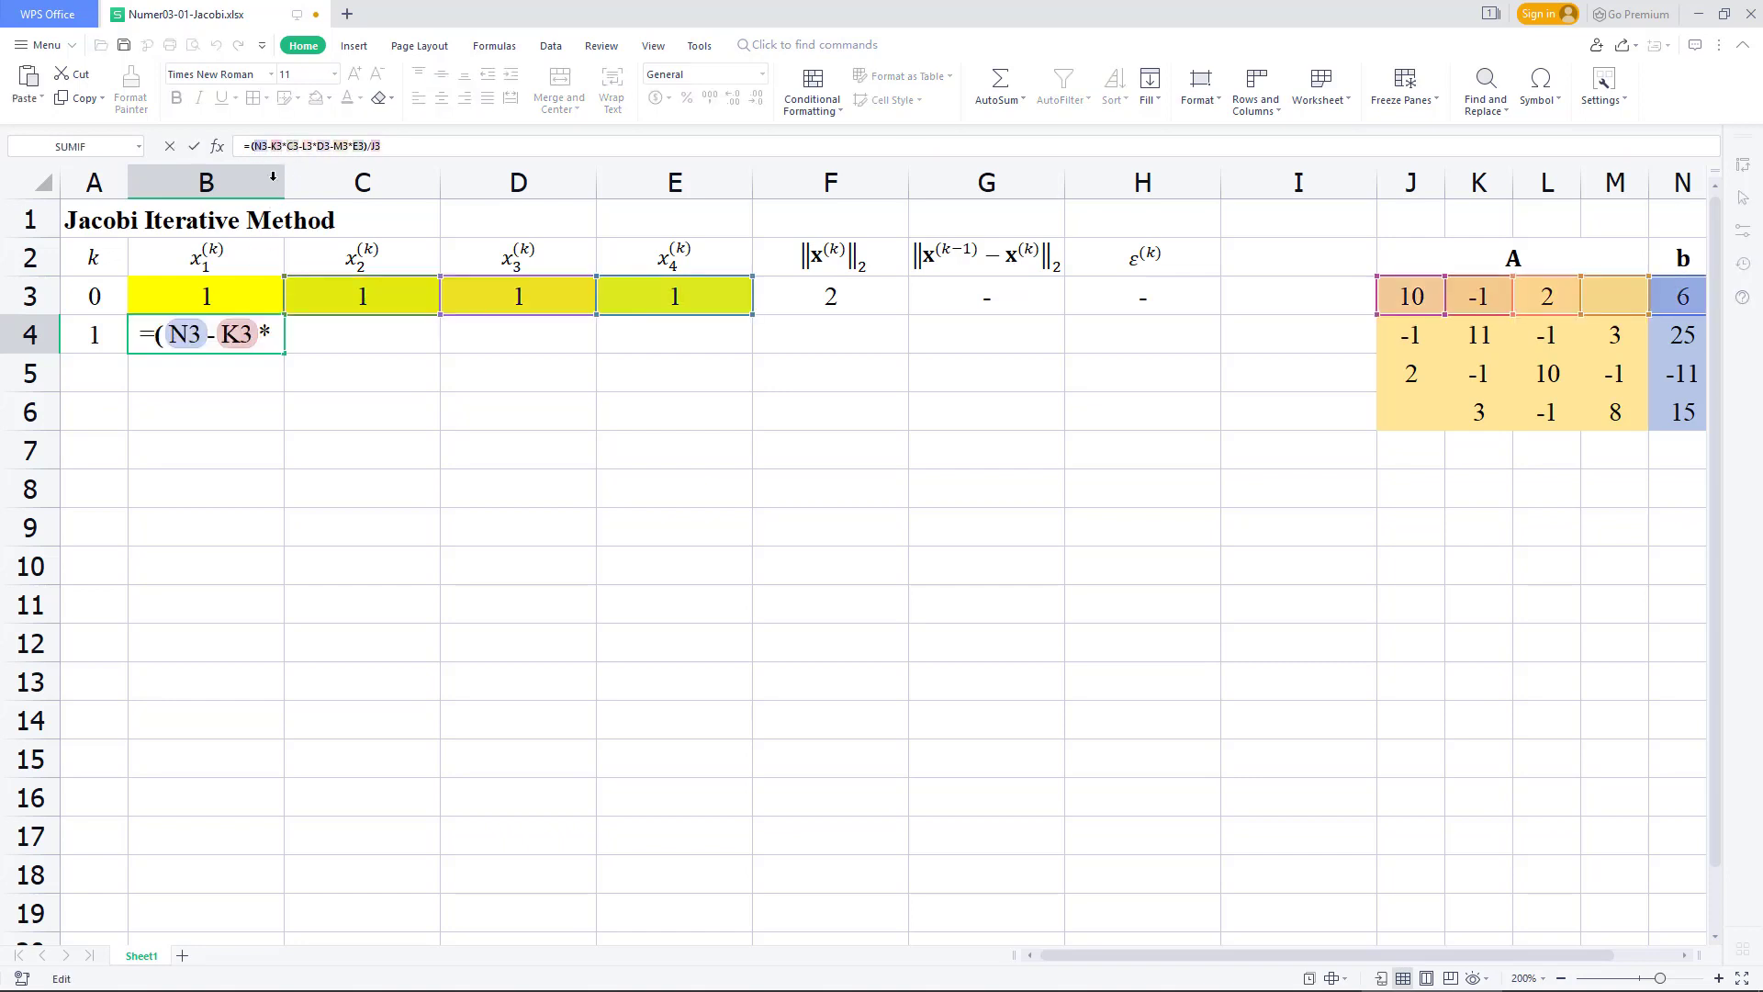
text($)
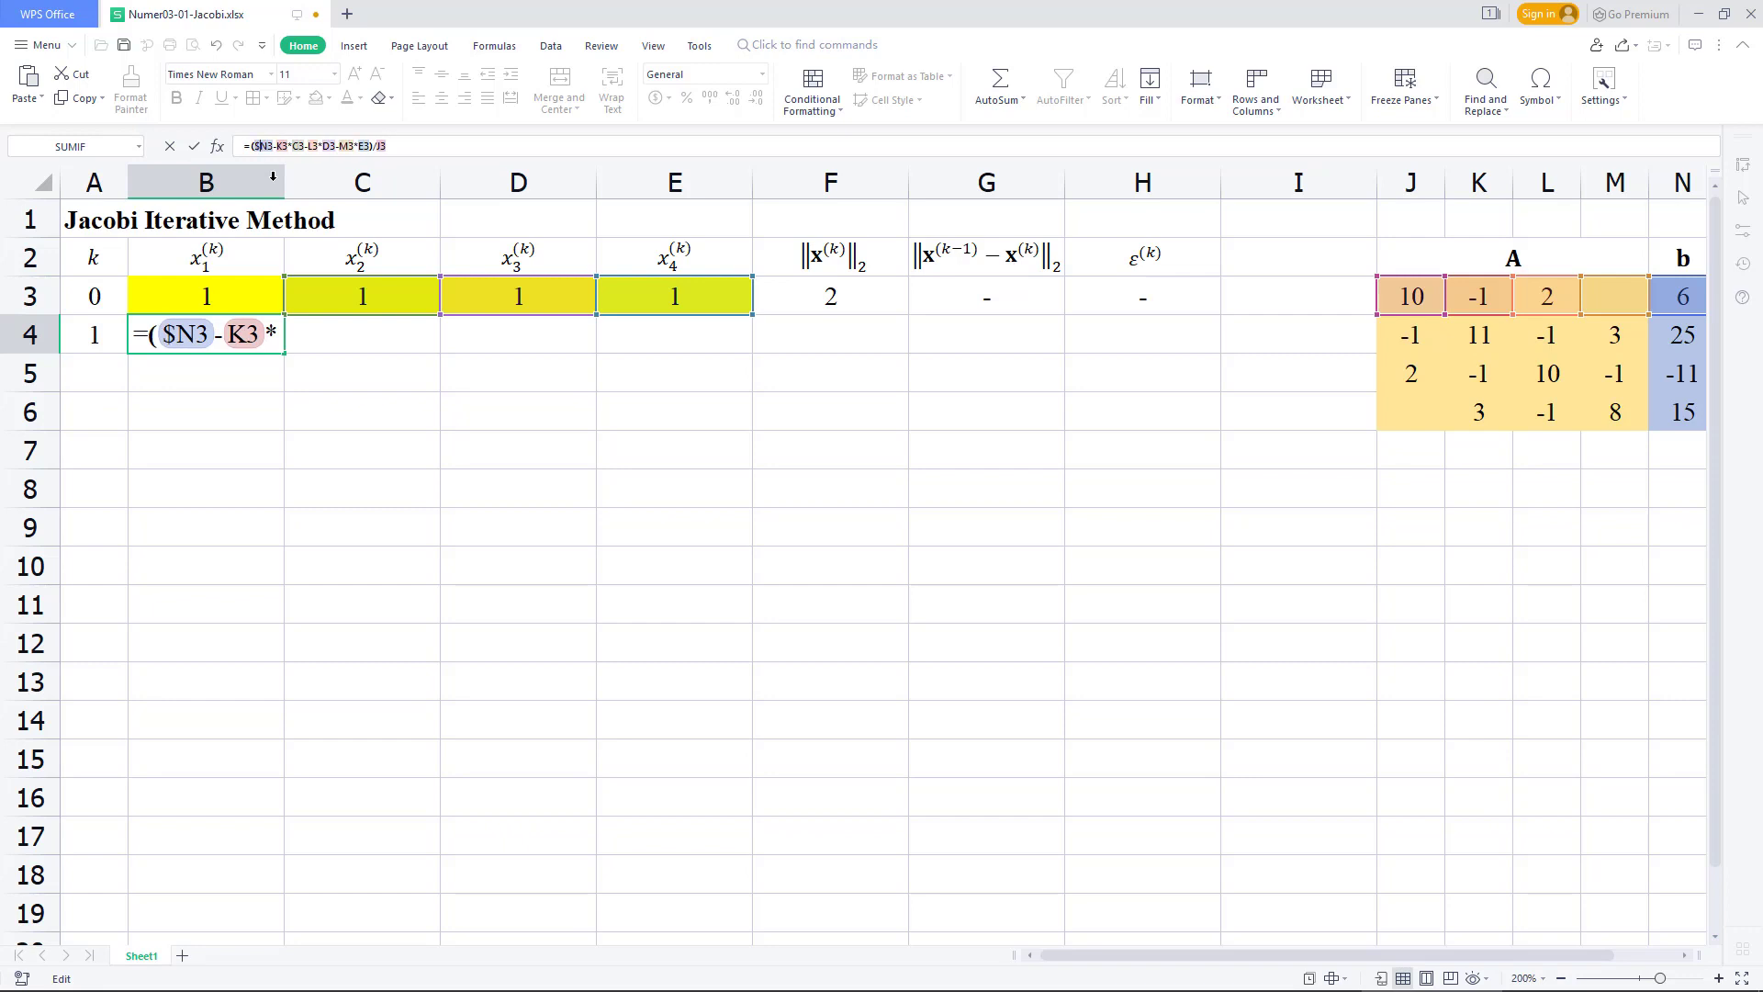
key(Right)
key(Right)
key(Right)
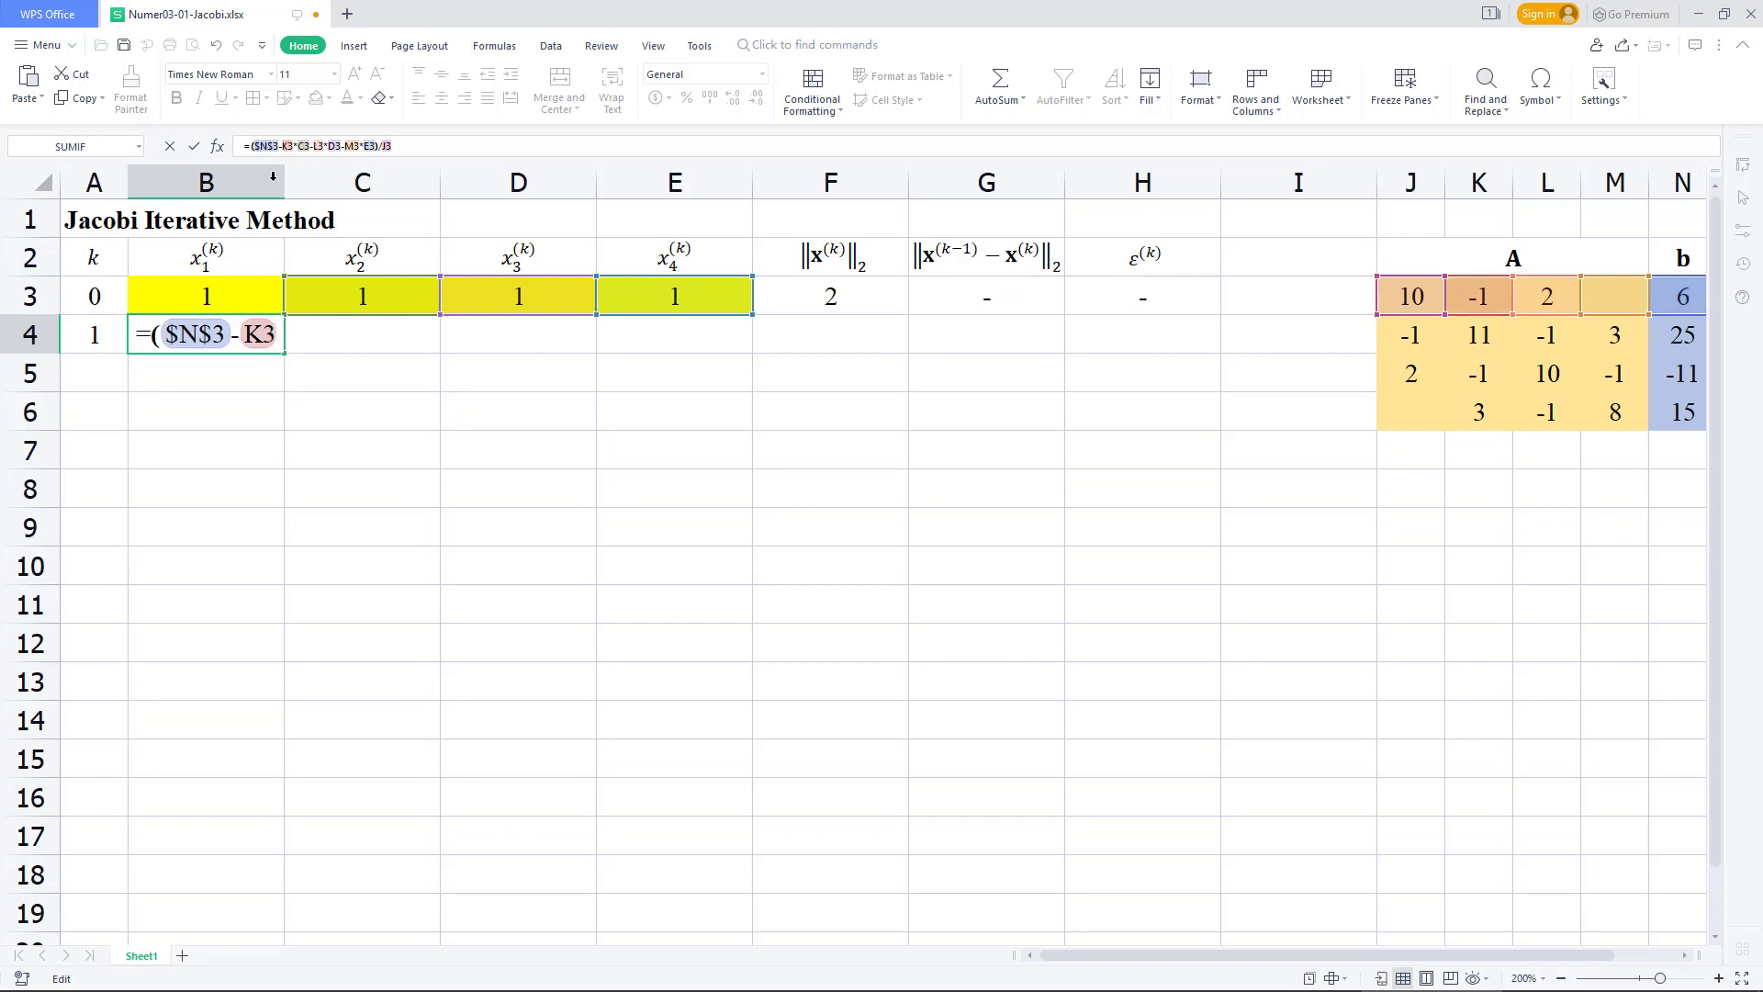
text($)
key(Right)
text($)
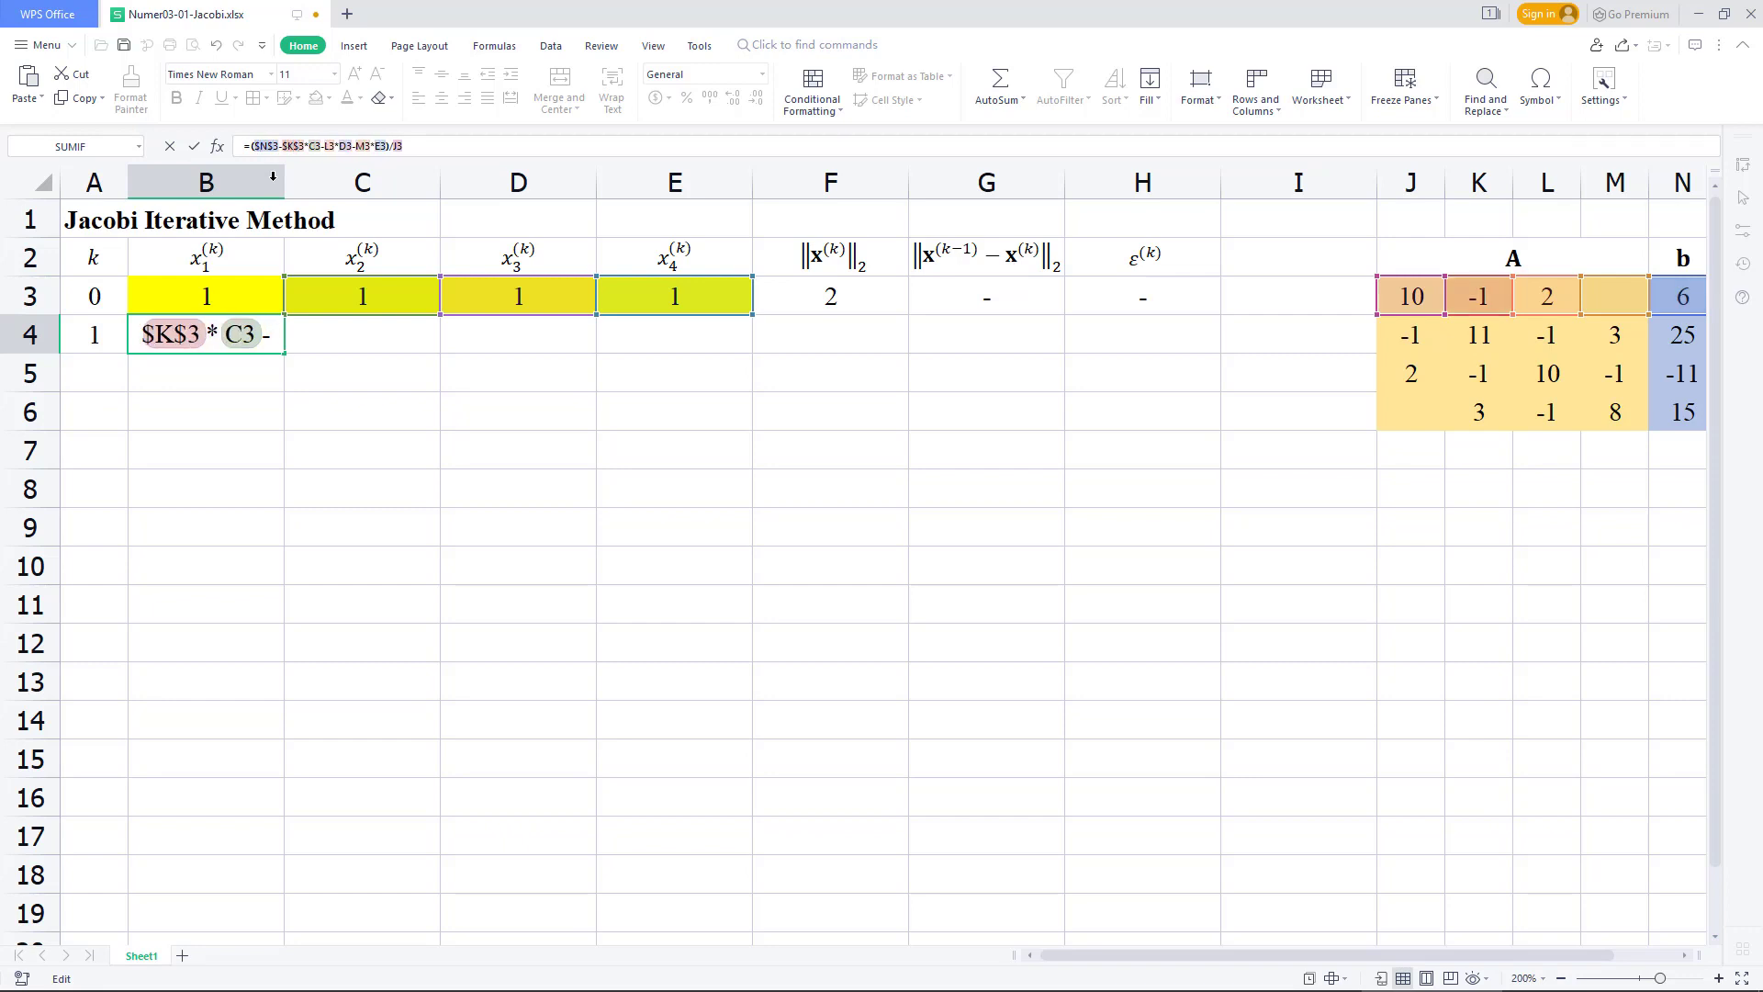
key(Right)
key(Right)
key(Right)
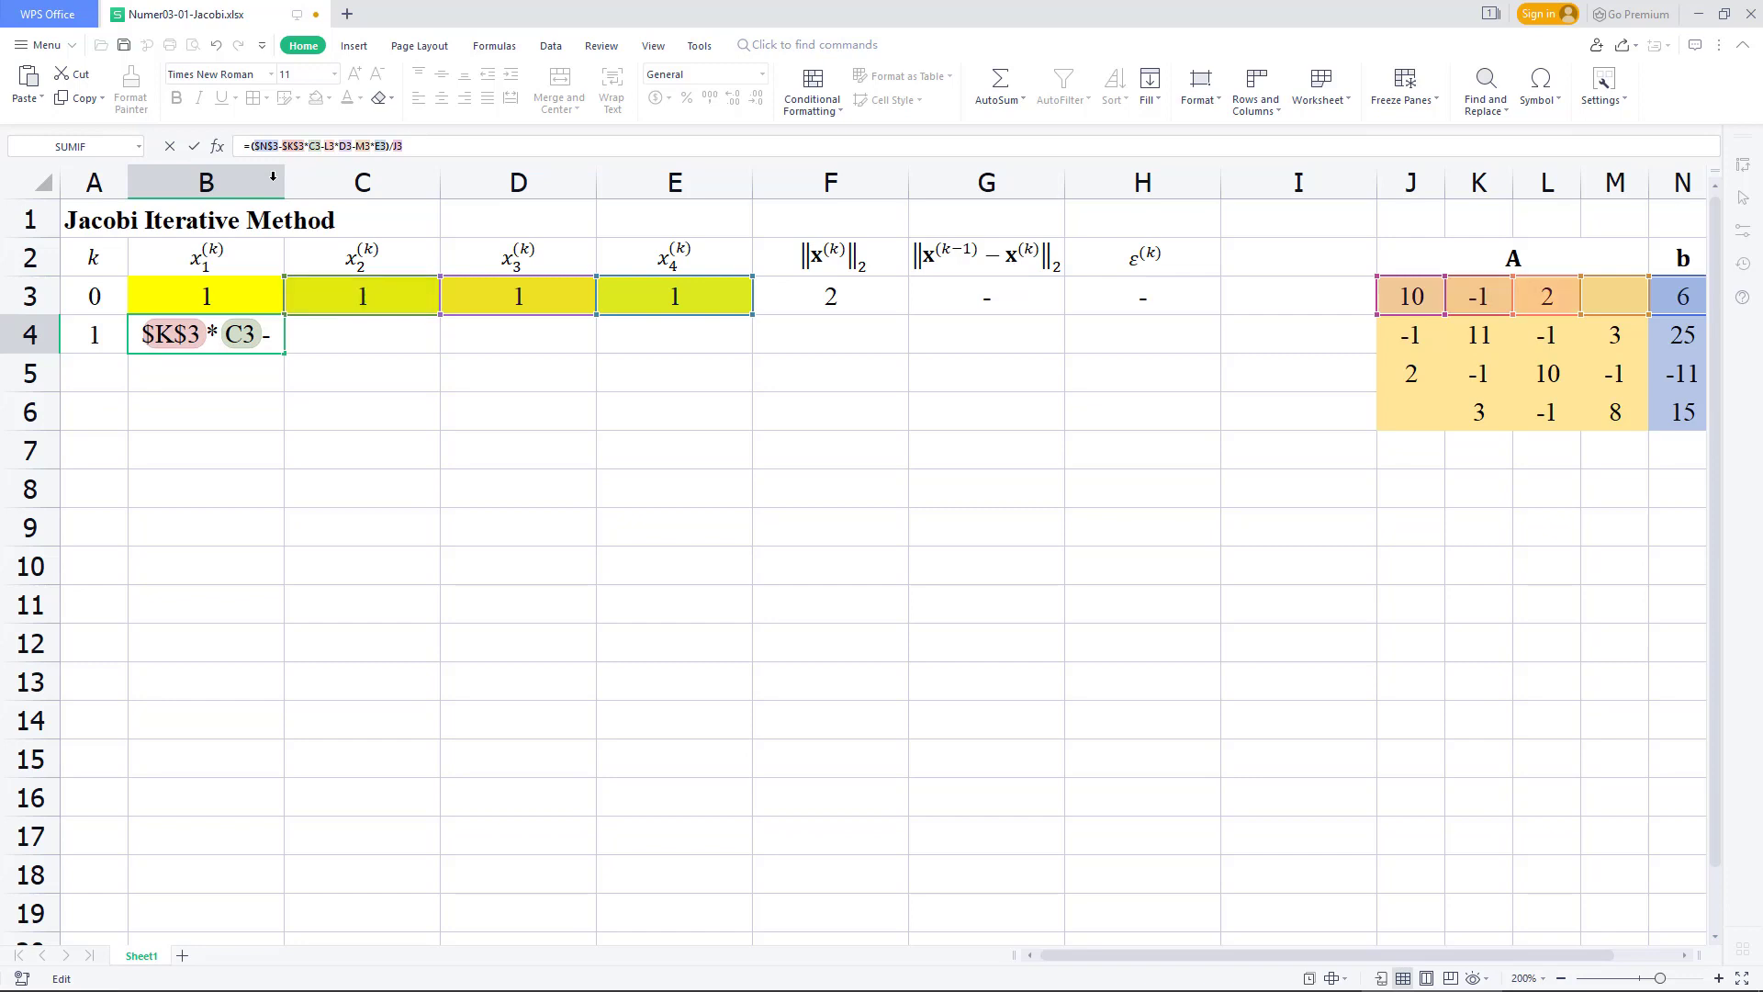
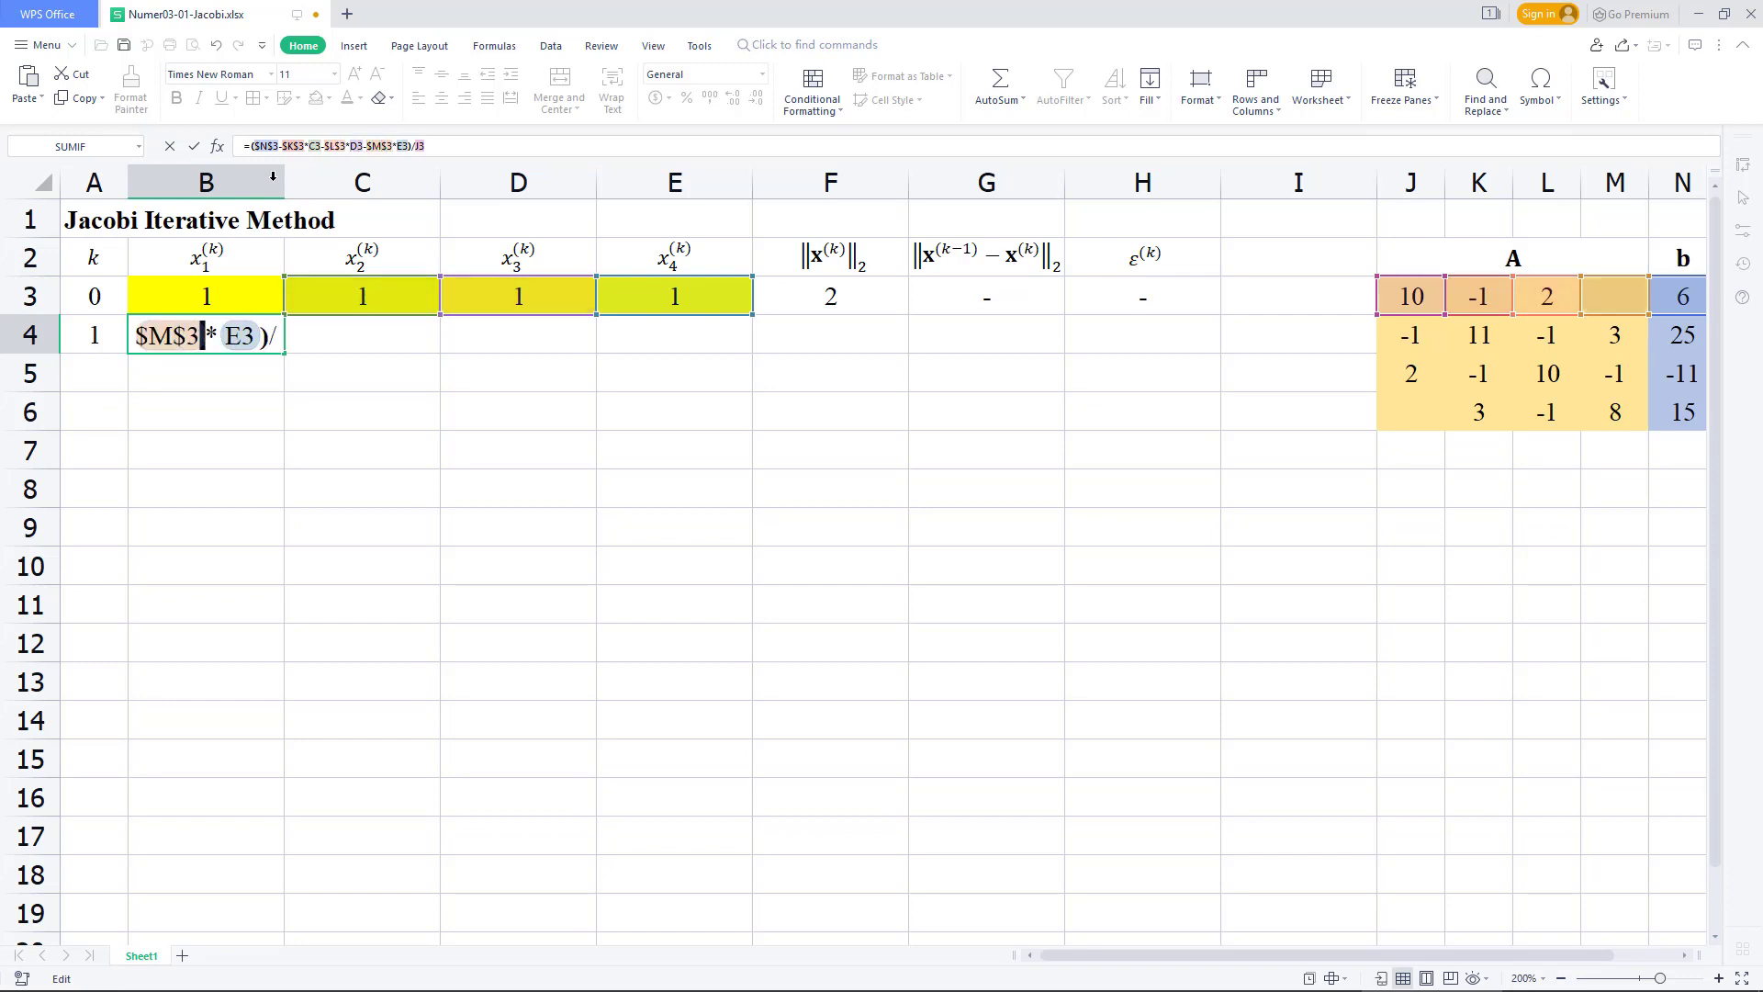
Make the J3 reference absolute in B4's x1 formula and commit it, giving 0.5.
key(Right)
key(Right)
key(Right)
key(Right)
key(Right)
text($)
key(Right)
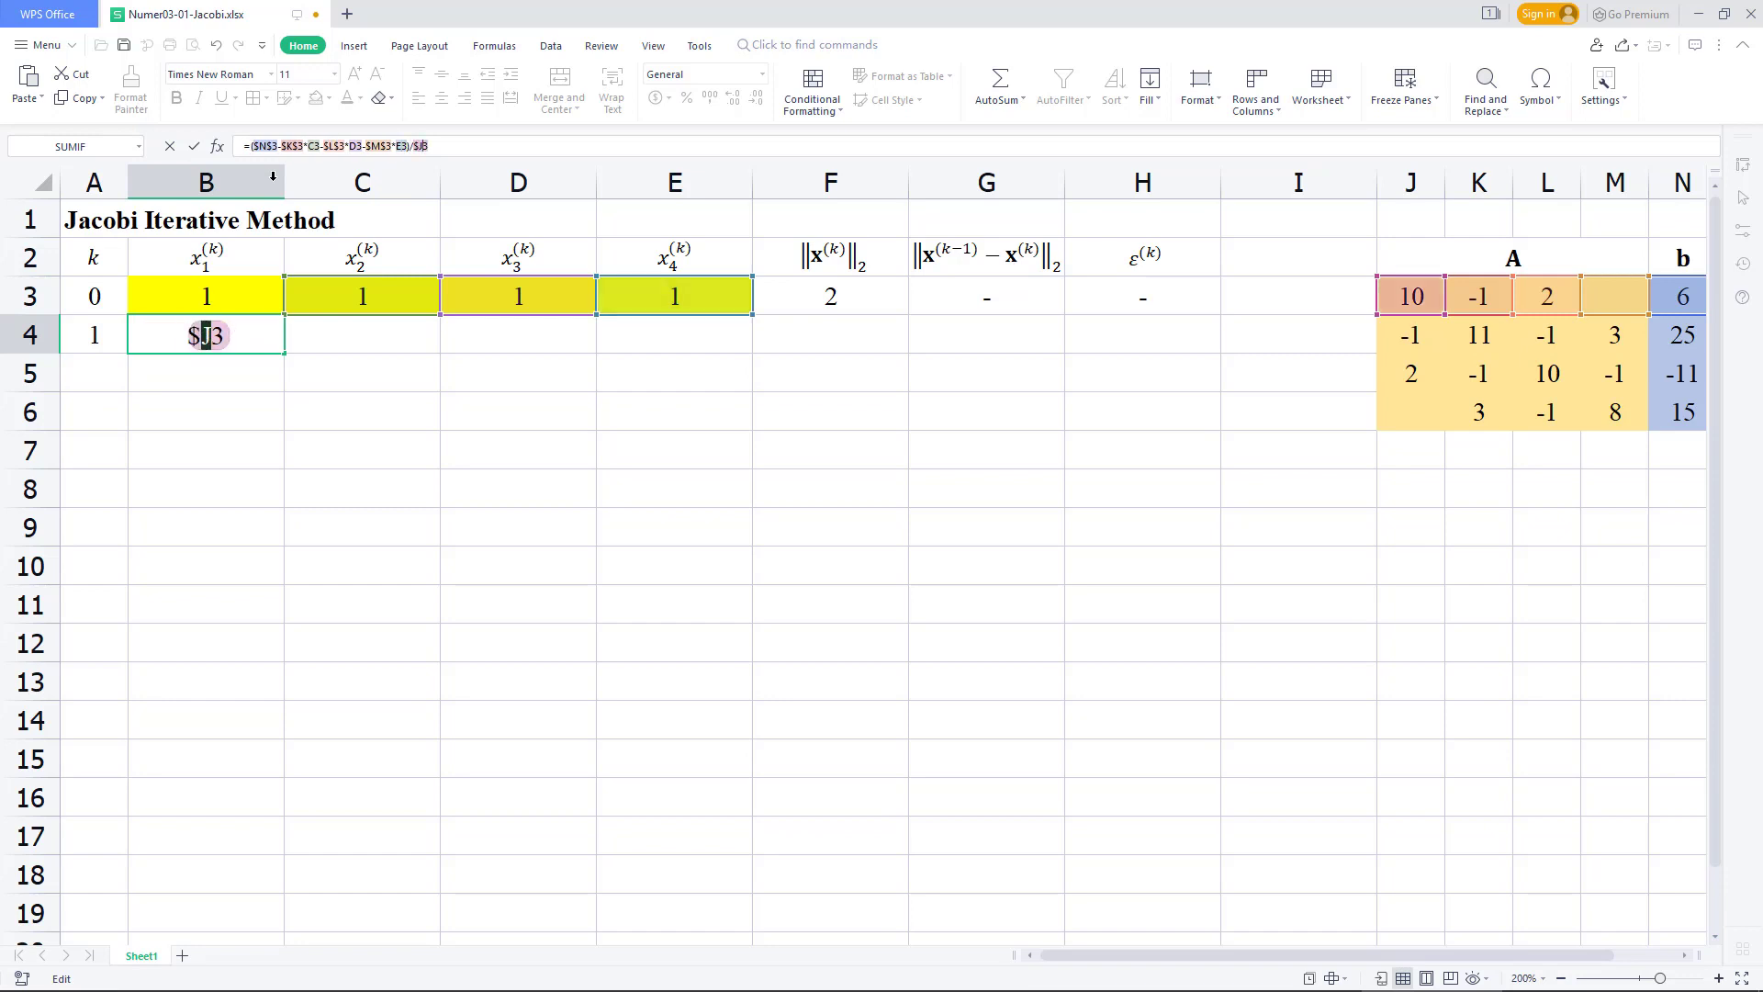
text($)
key(Return)
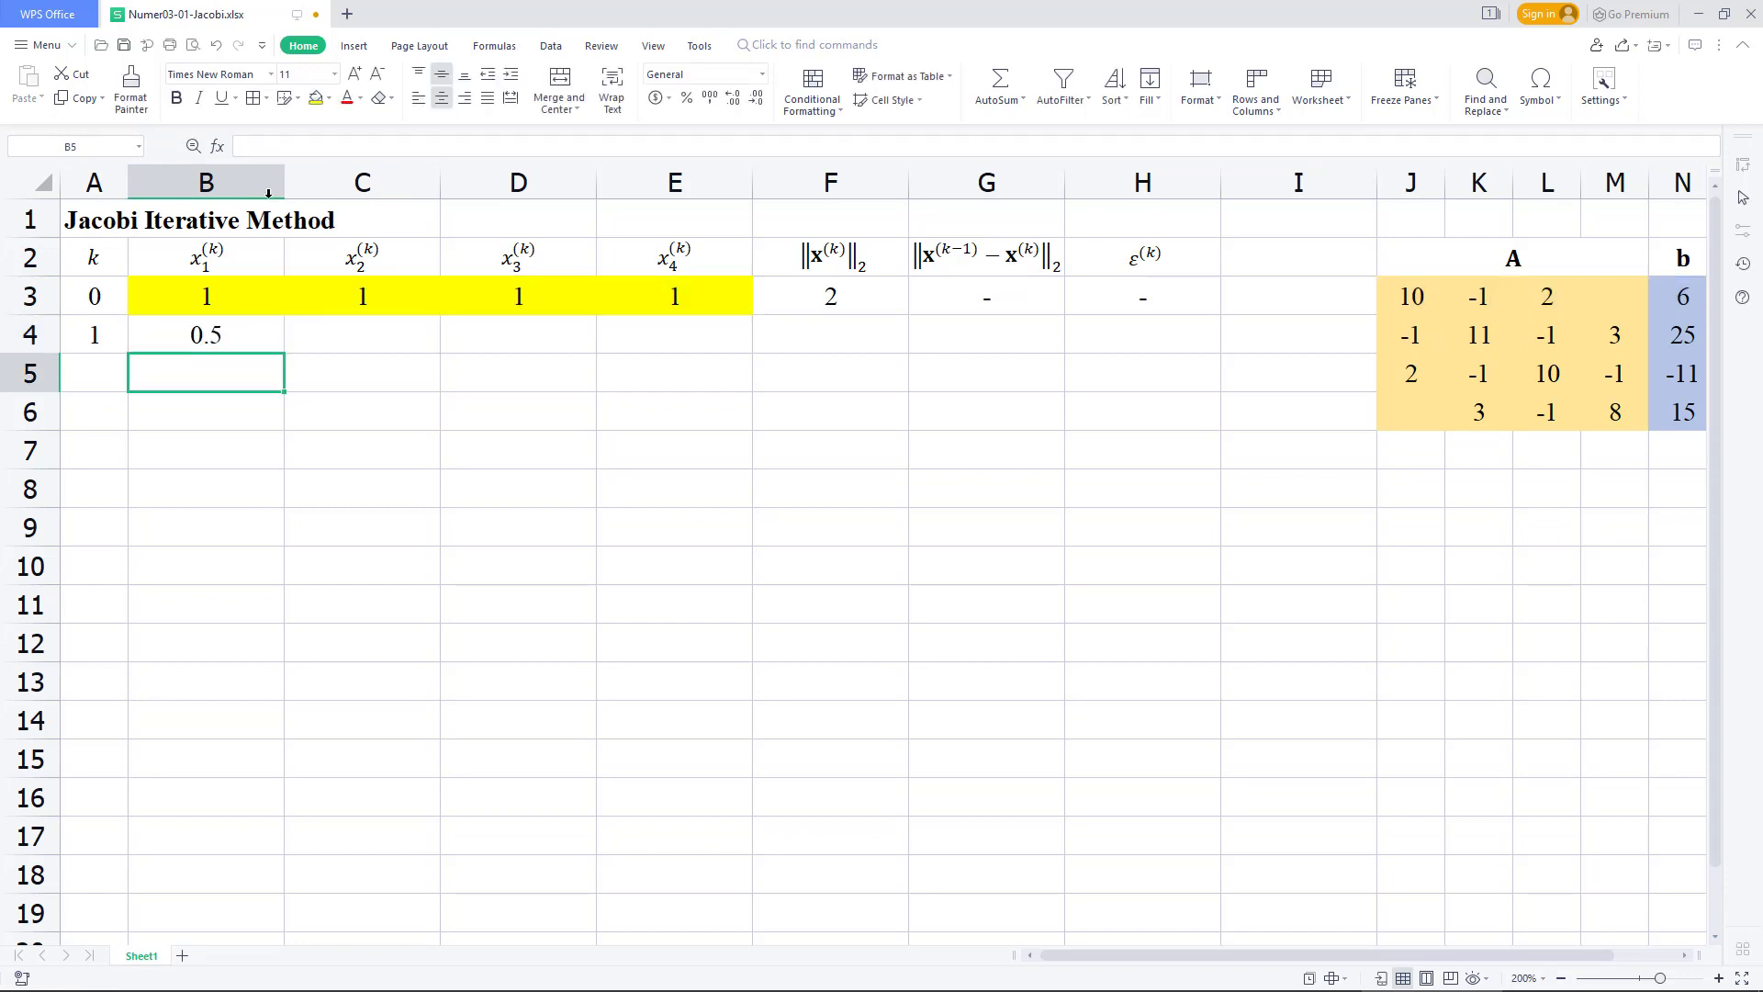
Enter the x2 formula =(N4-J4*B3-L4*D3-M4*E3)/K4 in C4, giving 2.181818182.
click(383, 339)
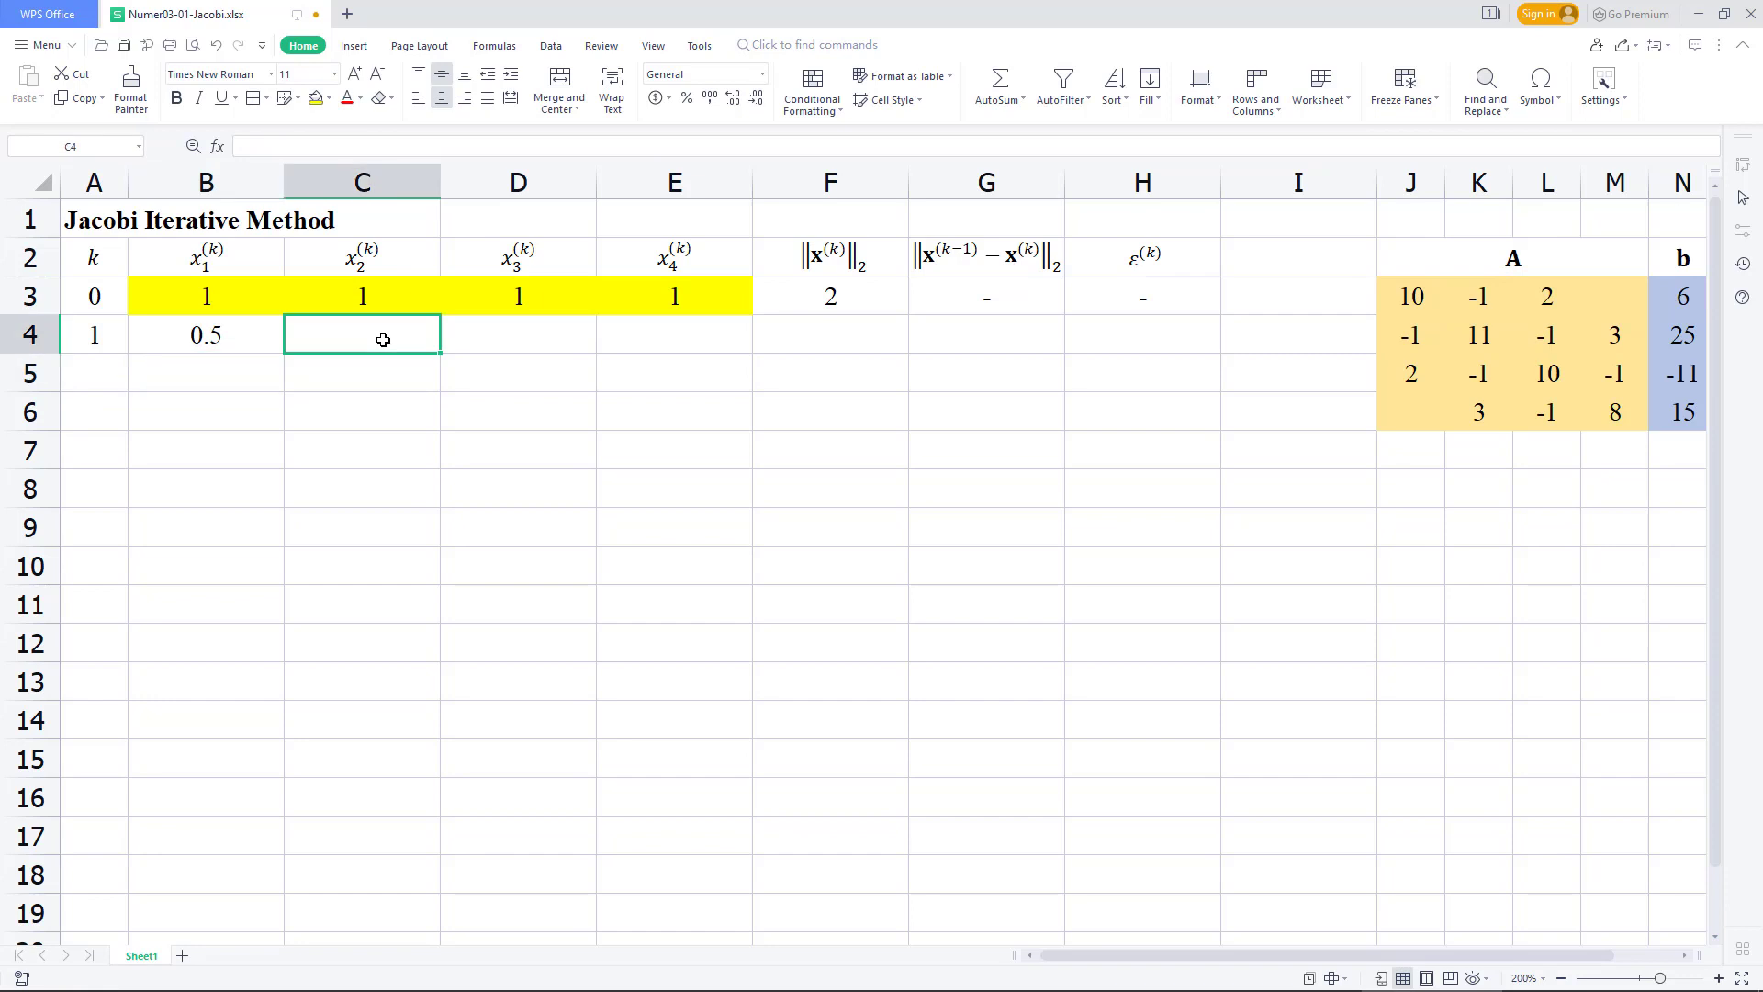
text(=()
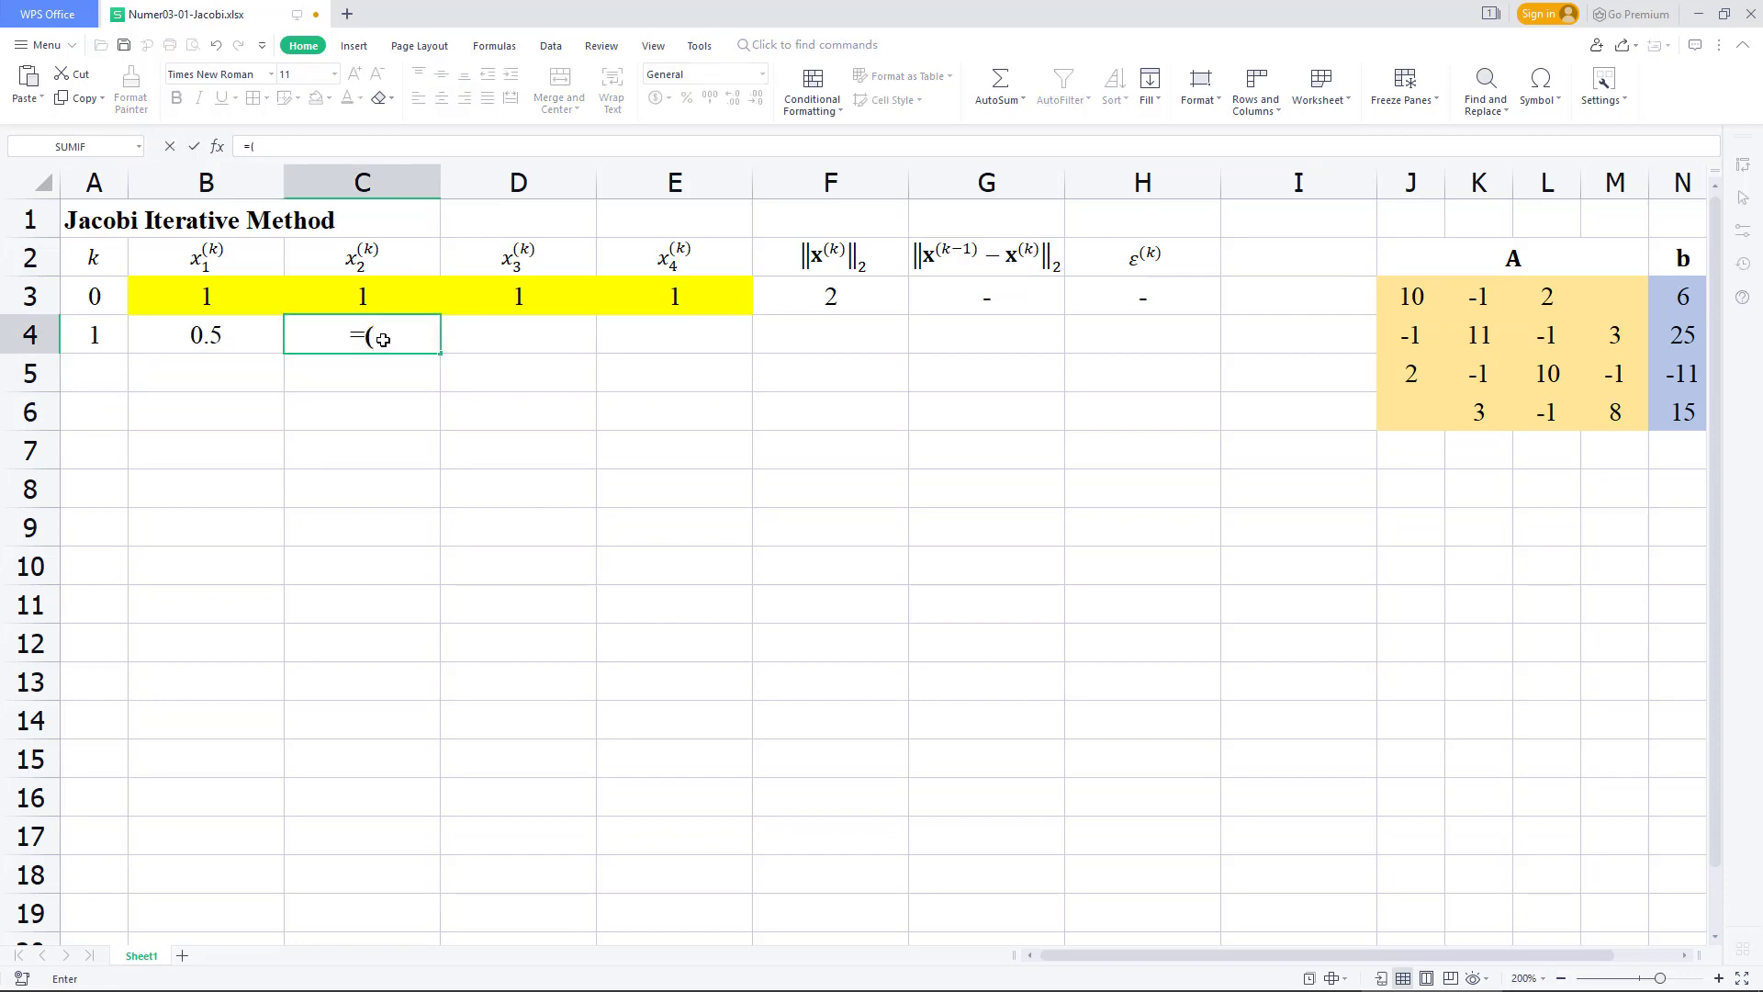
click(1686, 336)
text(-)
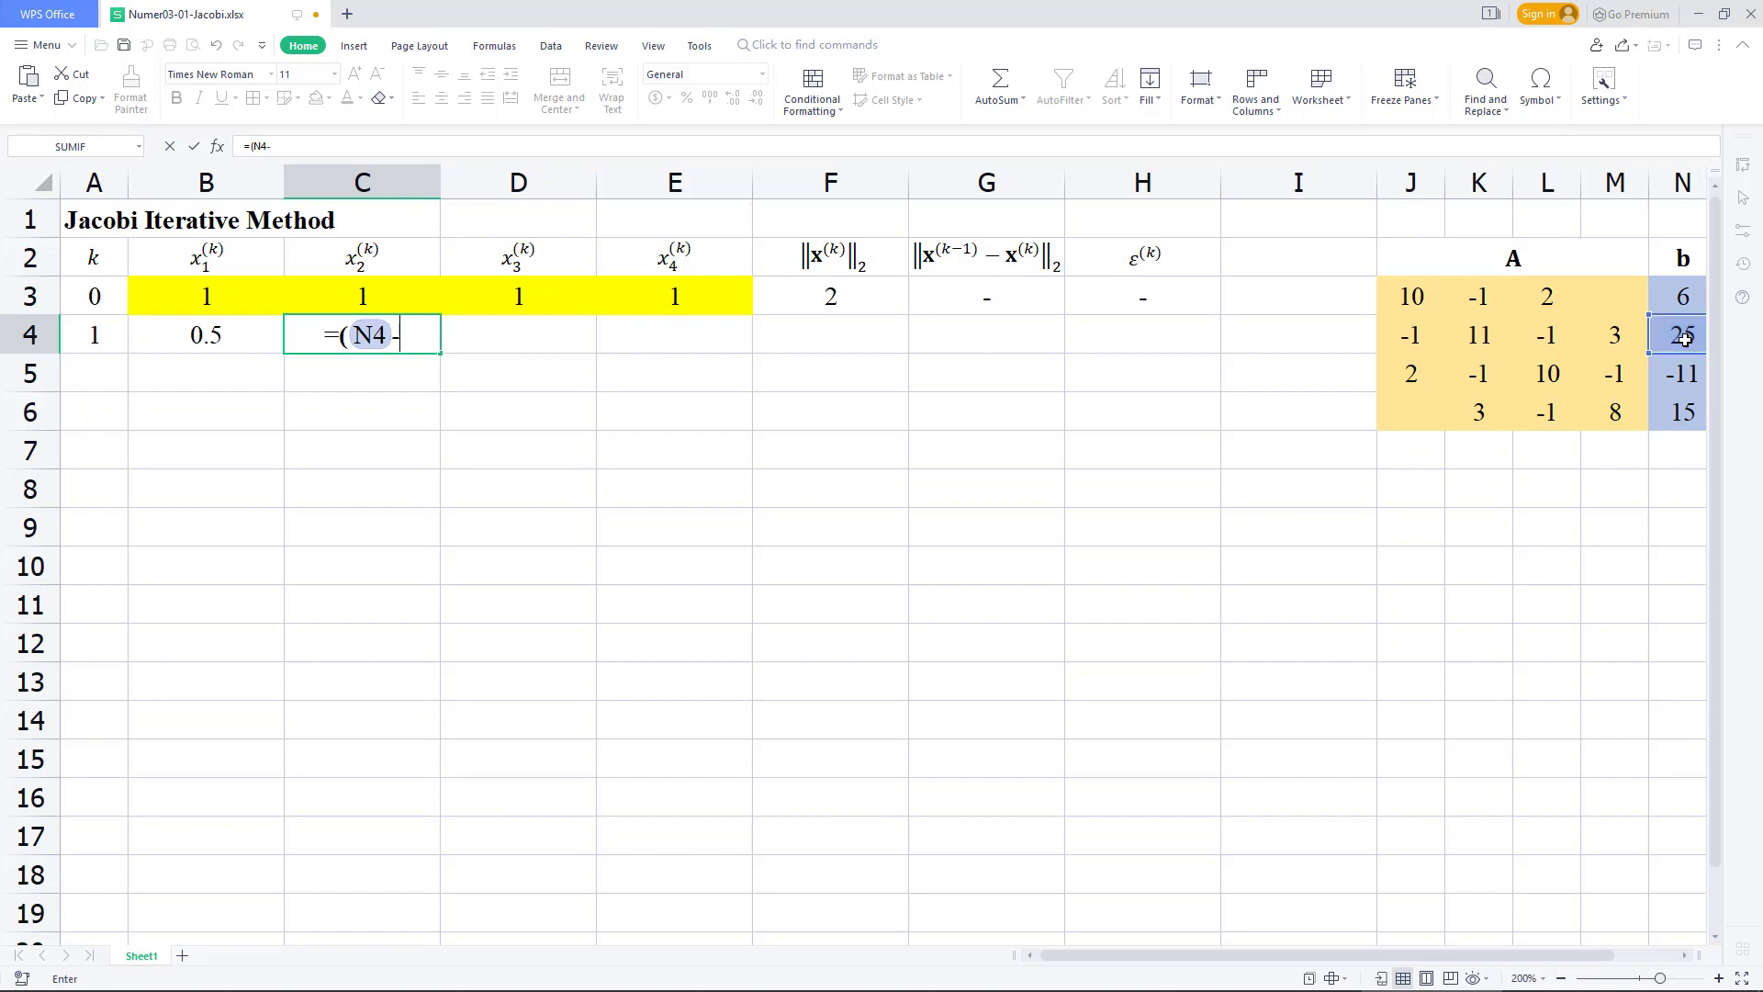
click(1410, 338)
text(*)
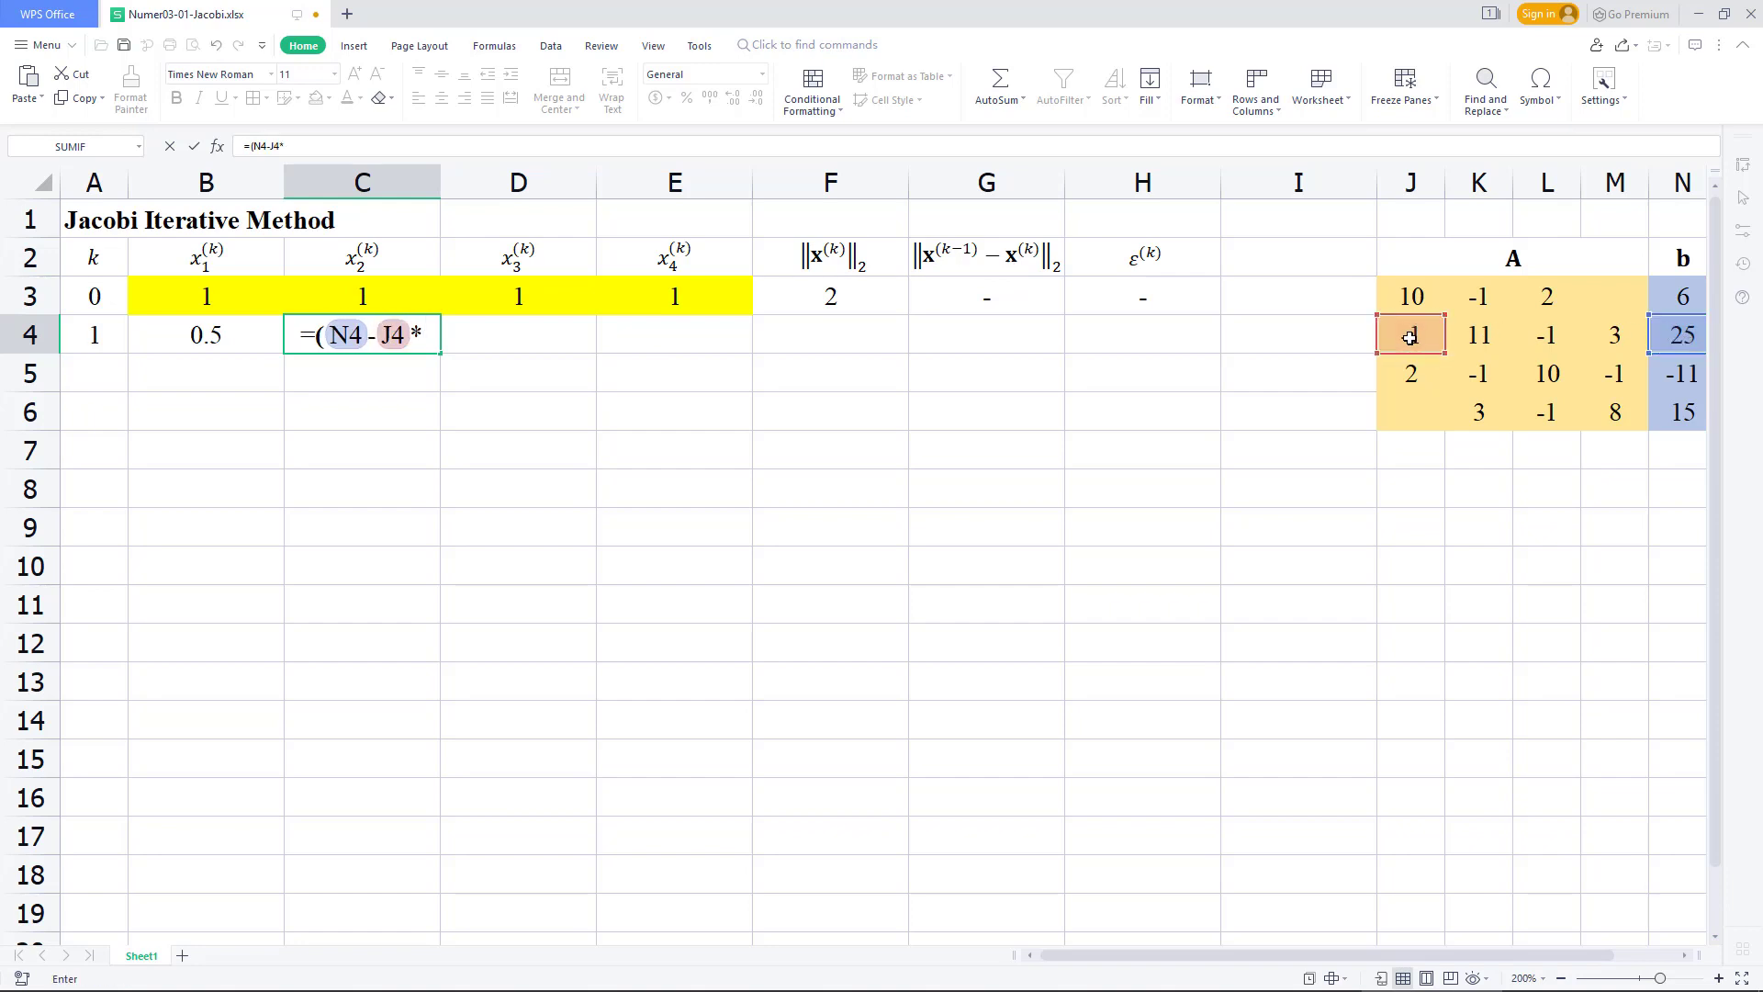
click(222, 296)
text(-)
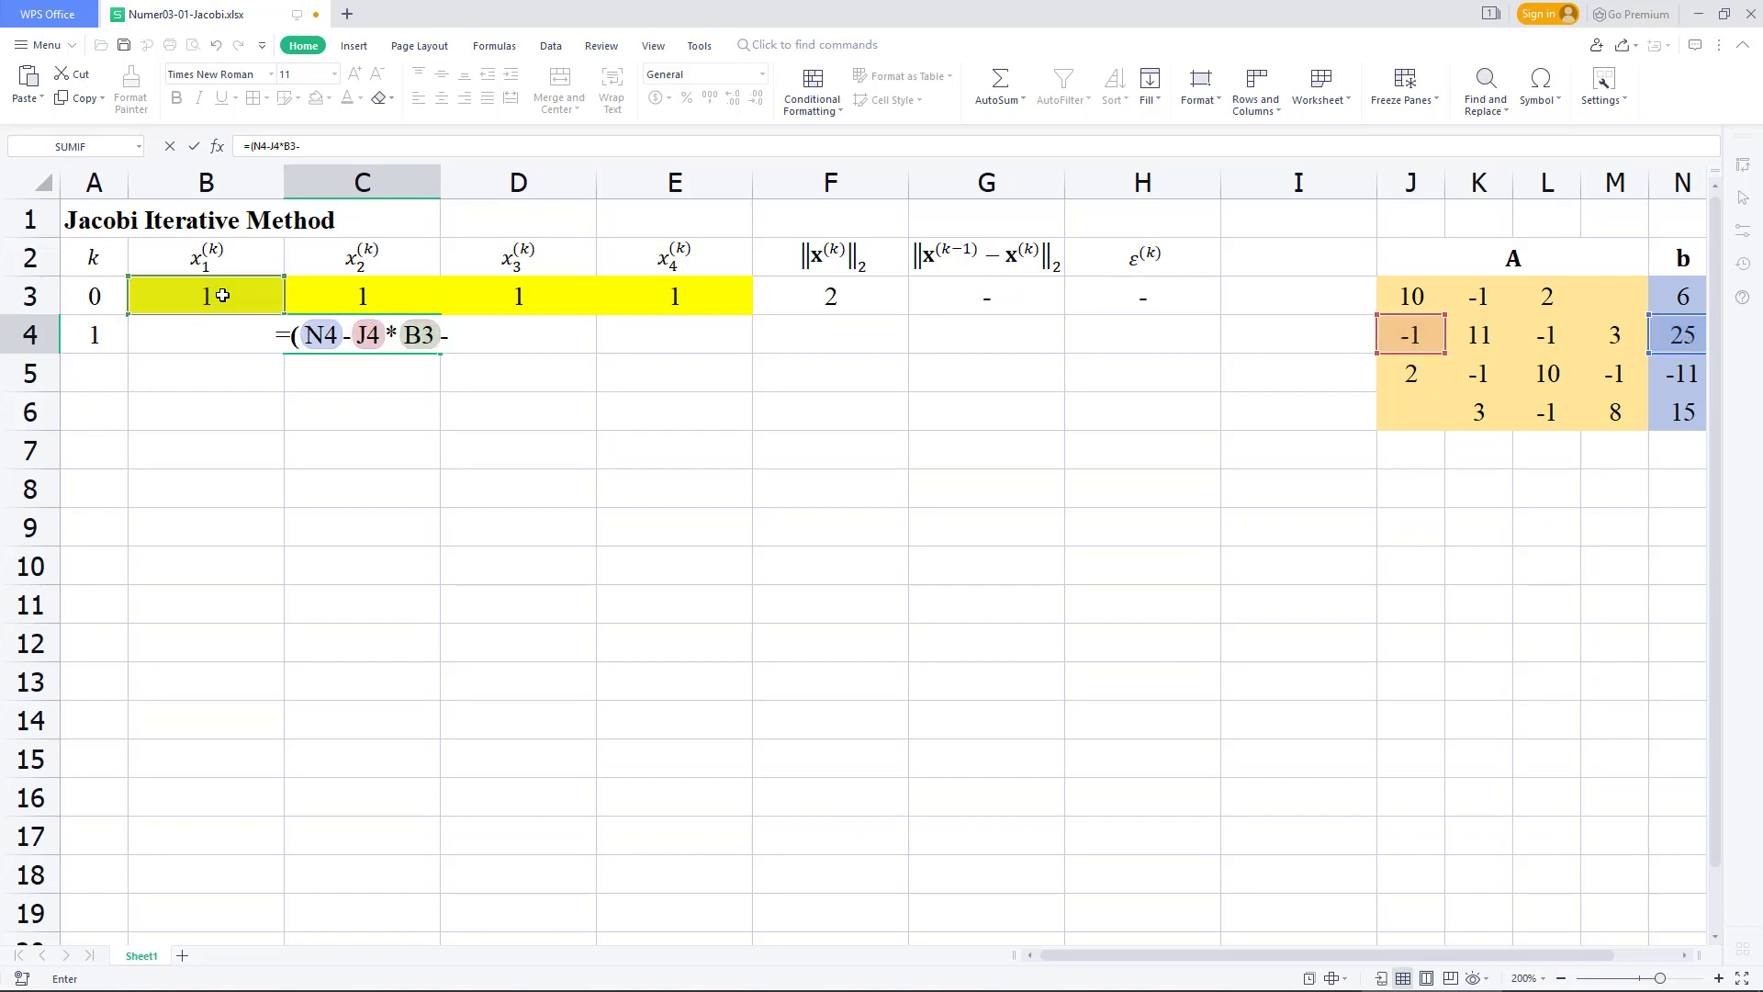
click(1552, 334)
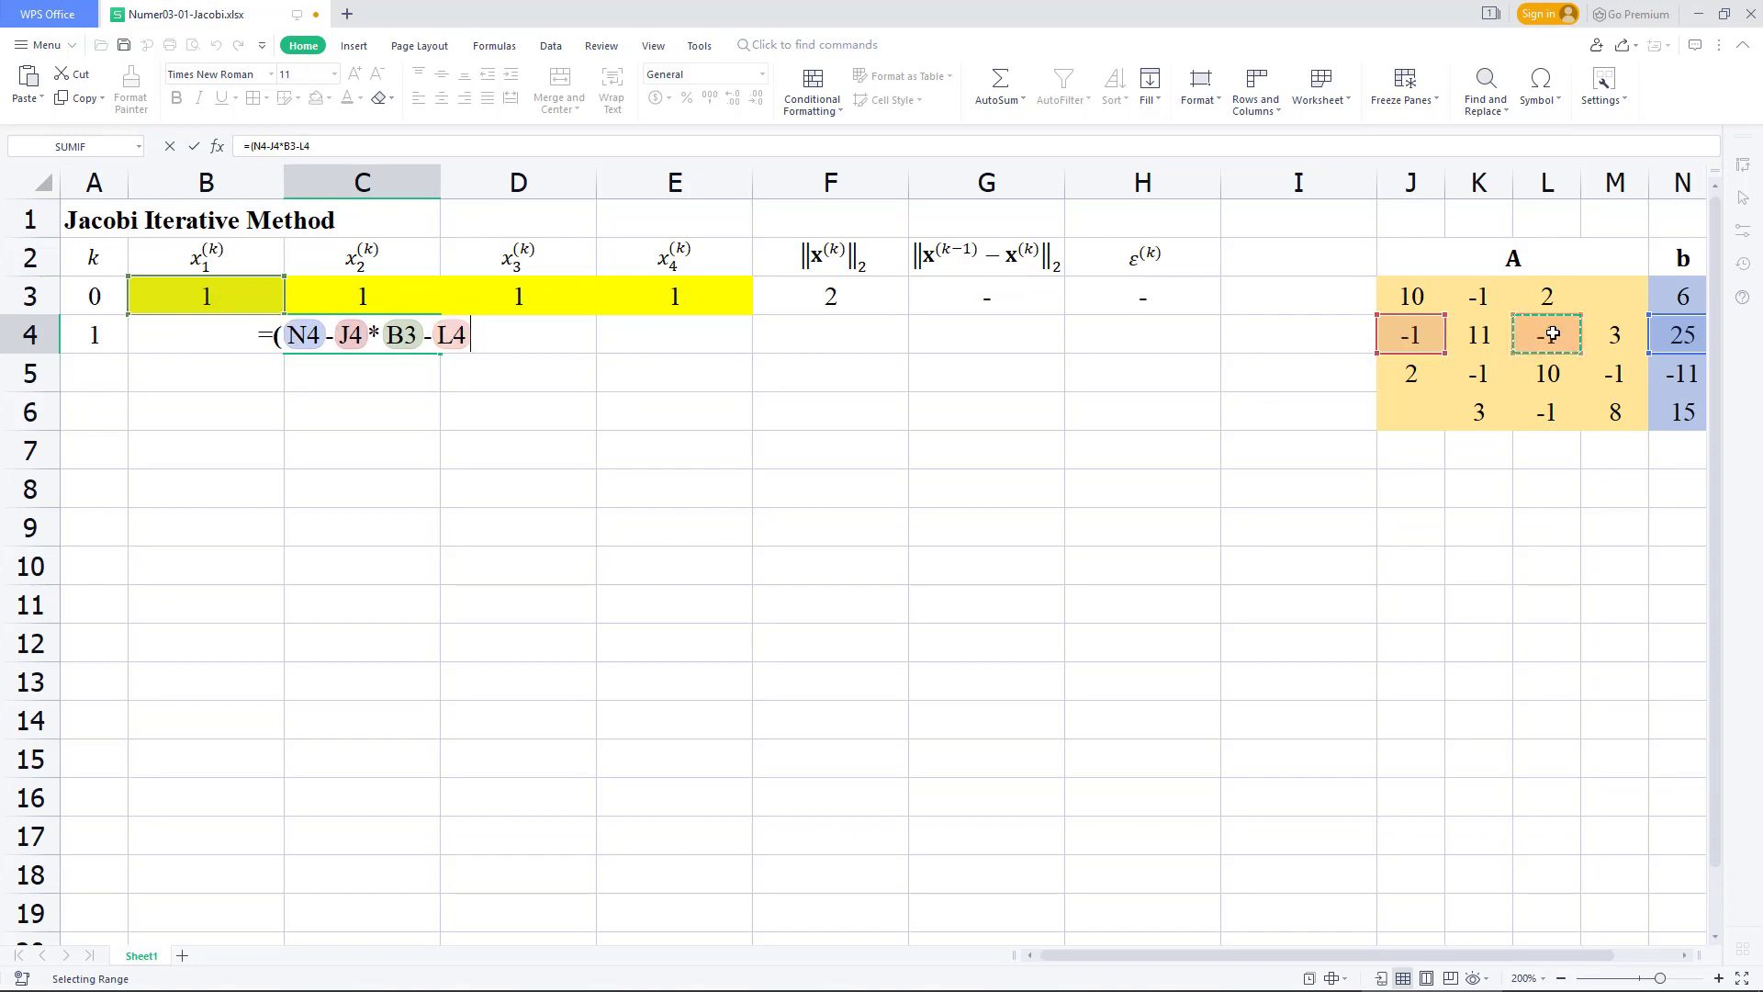
text(*)
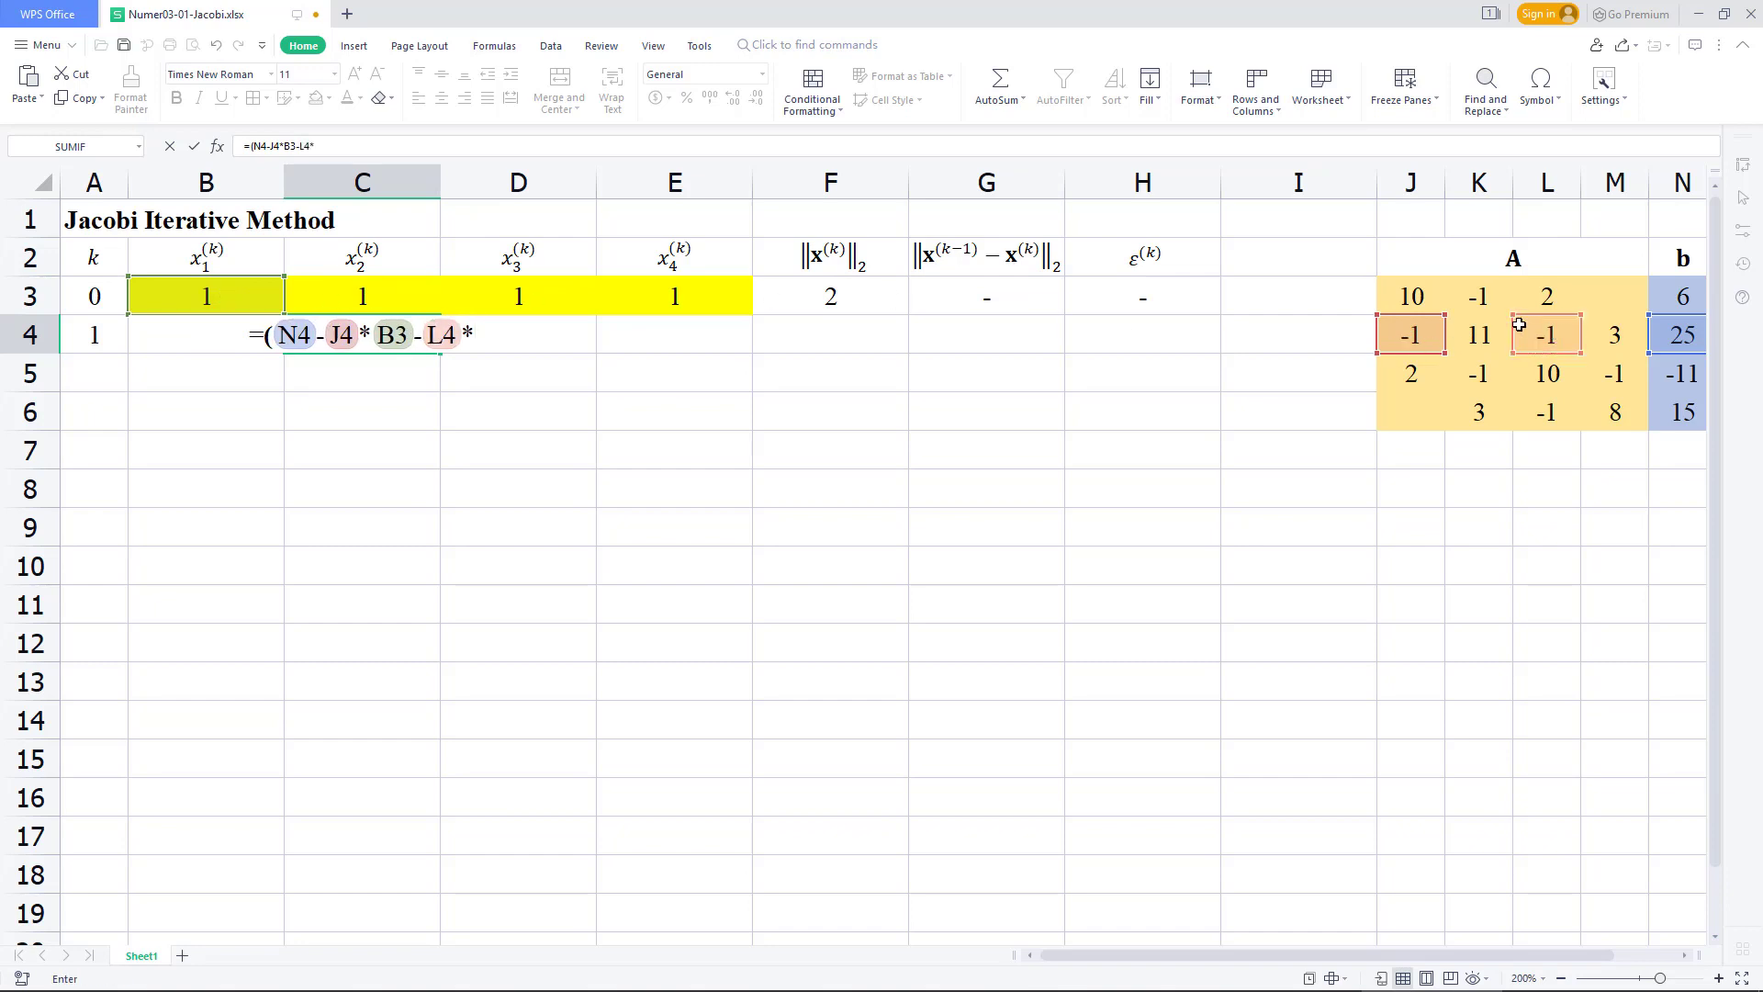
click(546, 303)
text(-)
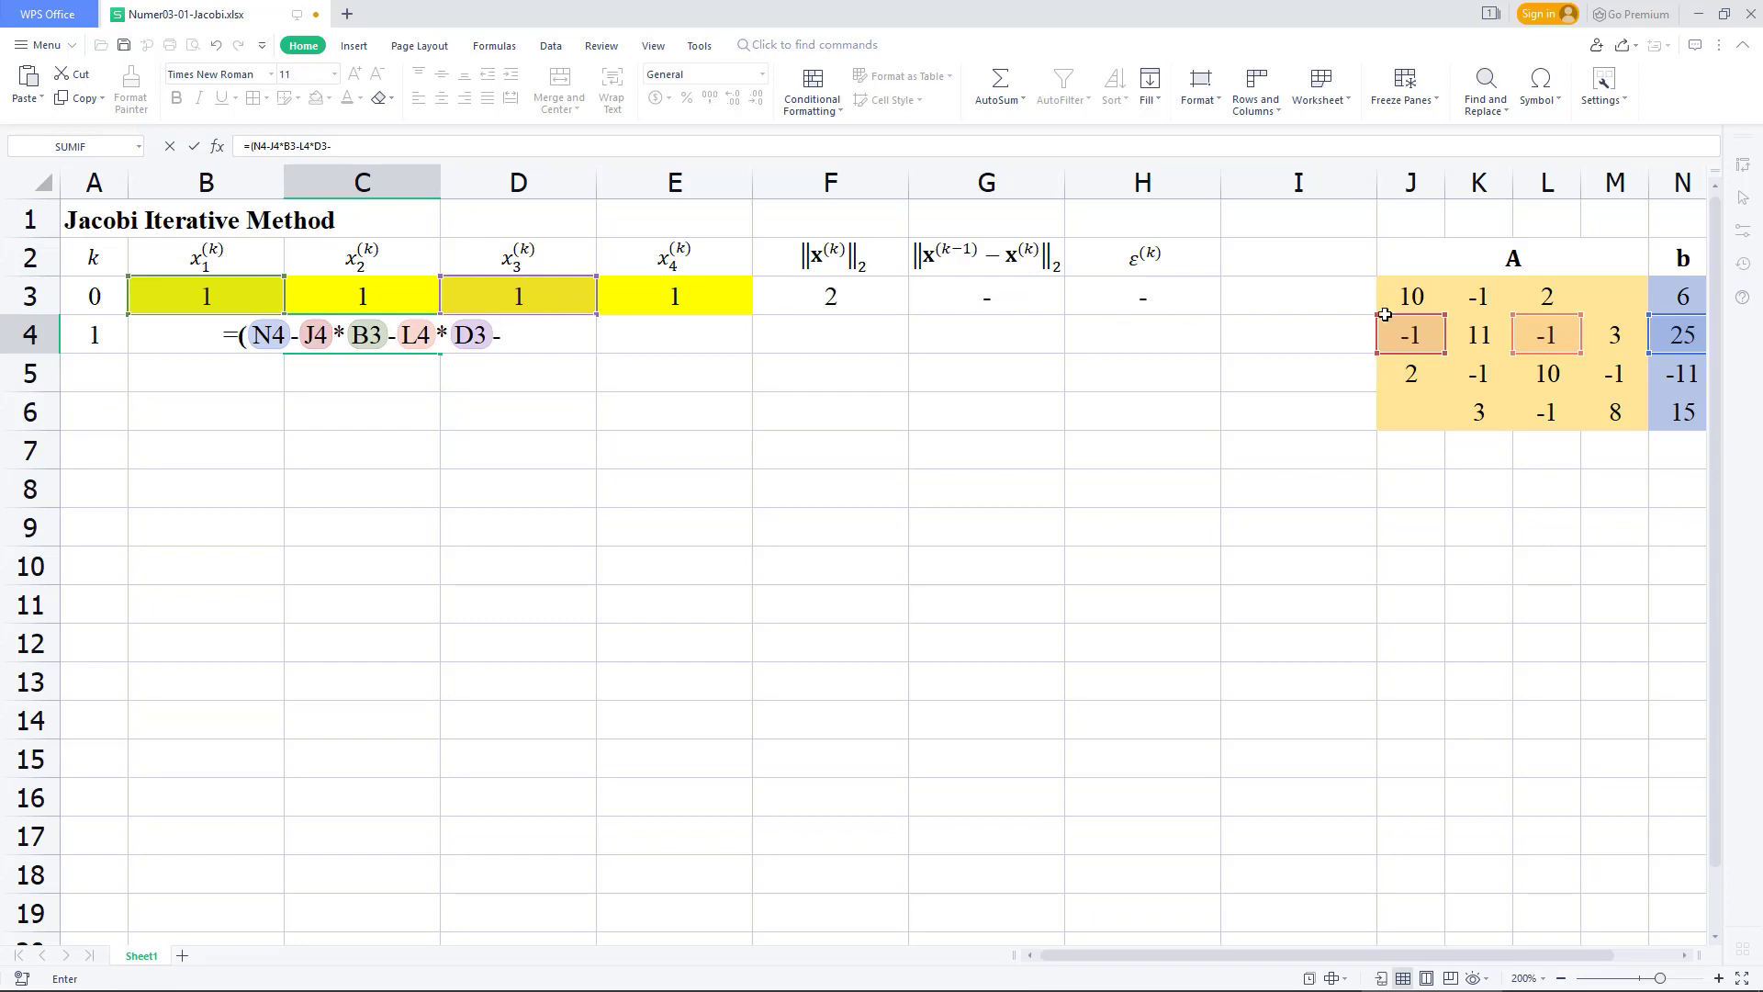
click(1617, 336)
text(*)
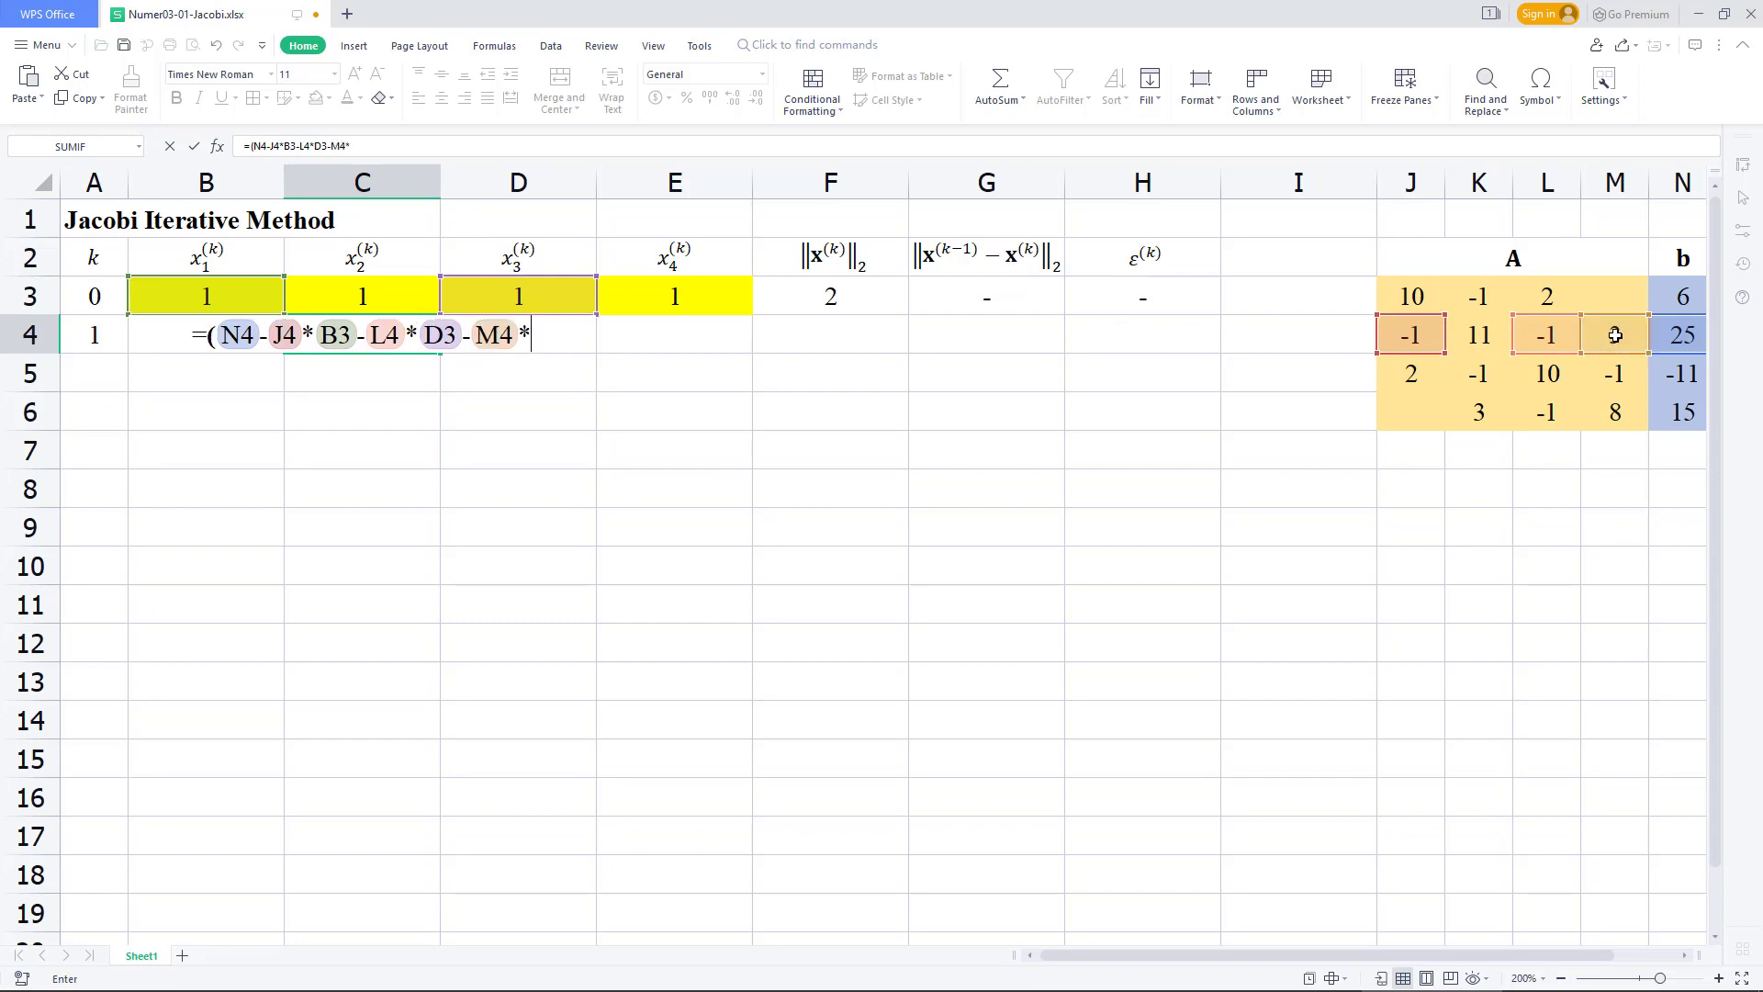
click(677, 300)
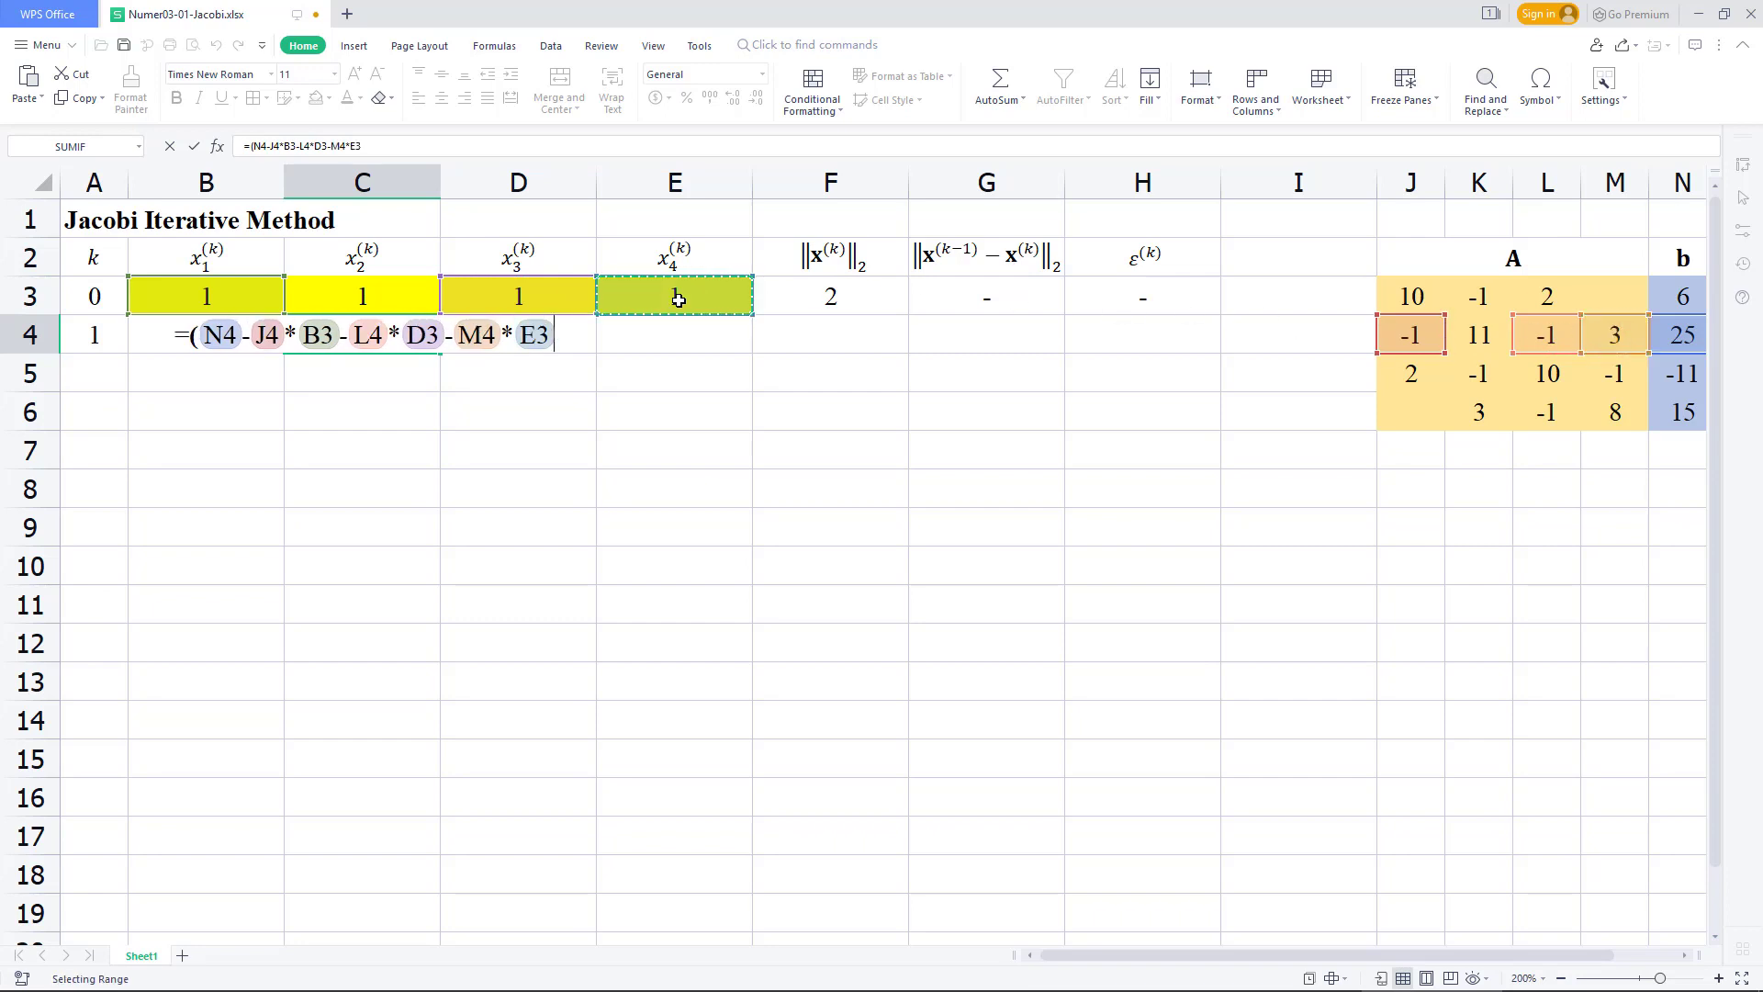
text()/)
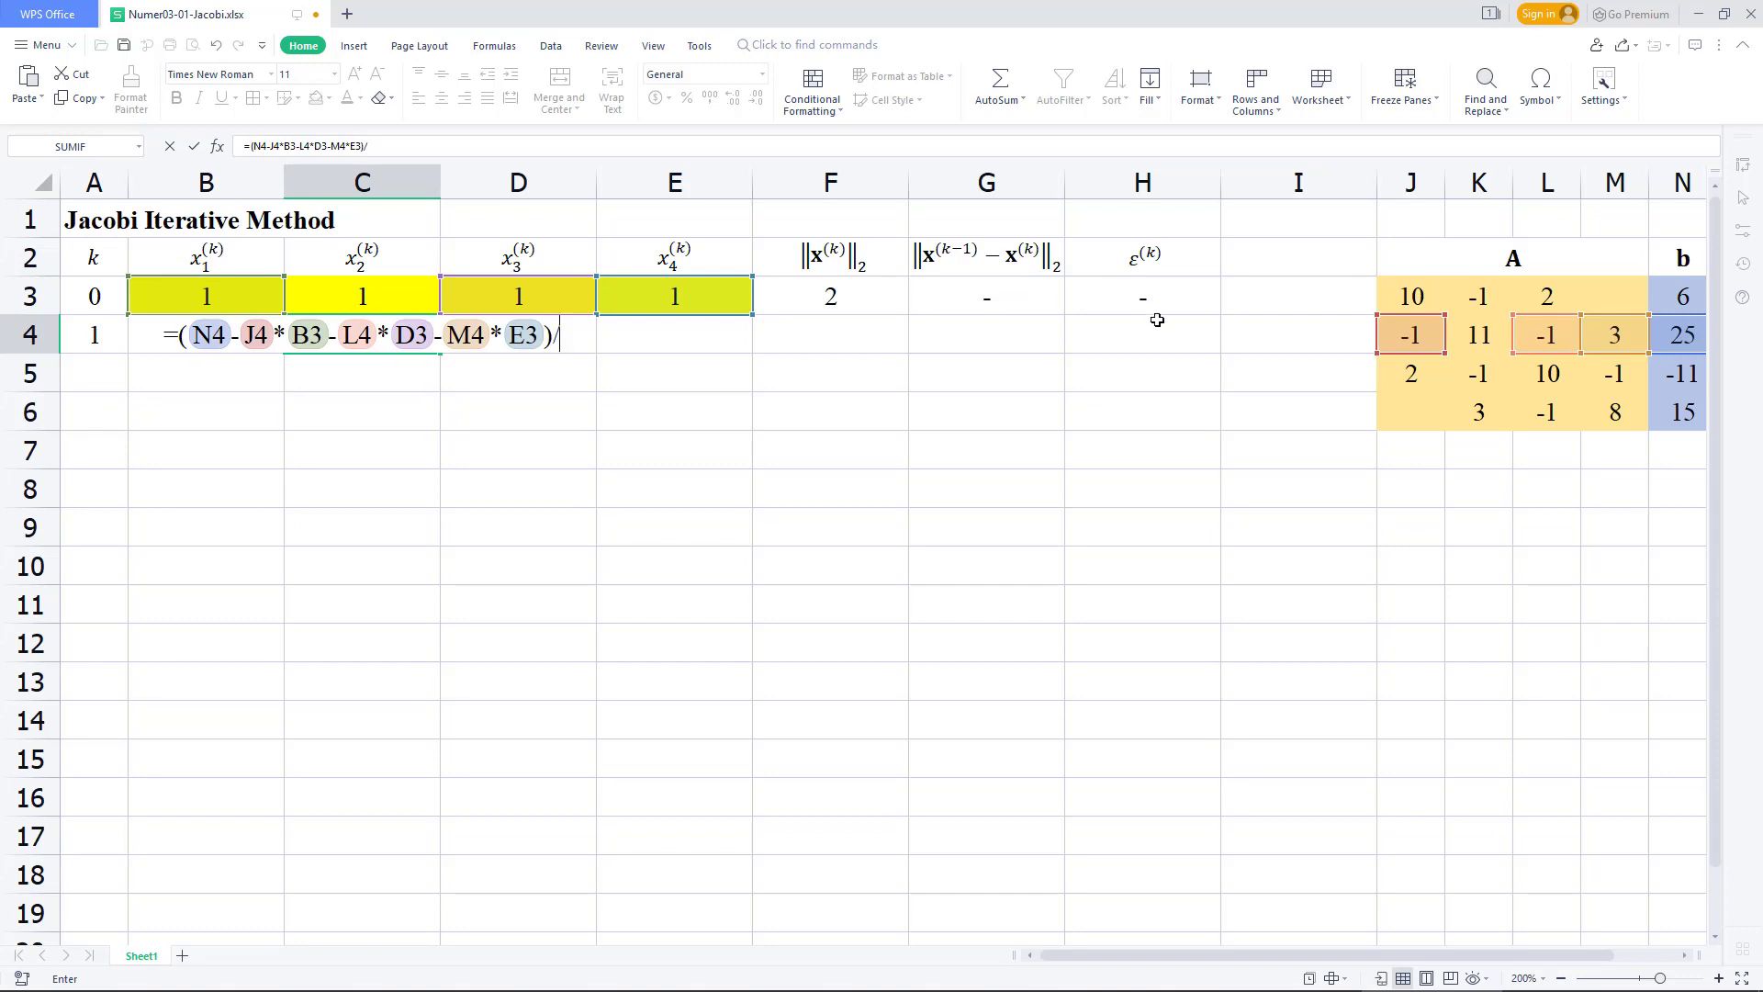
click(1487, 340)
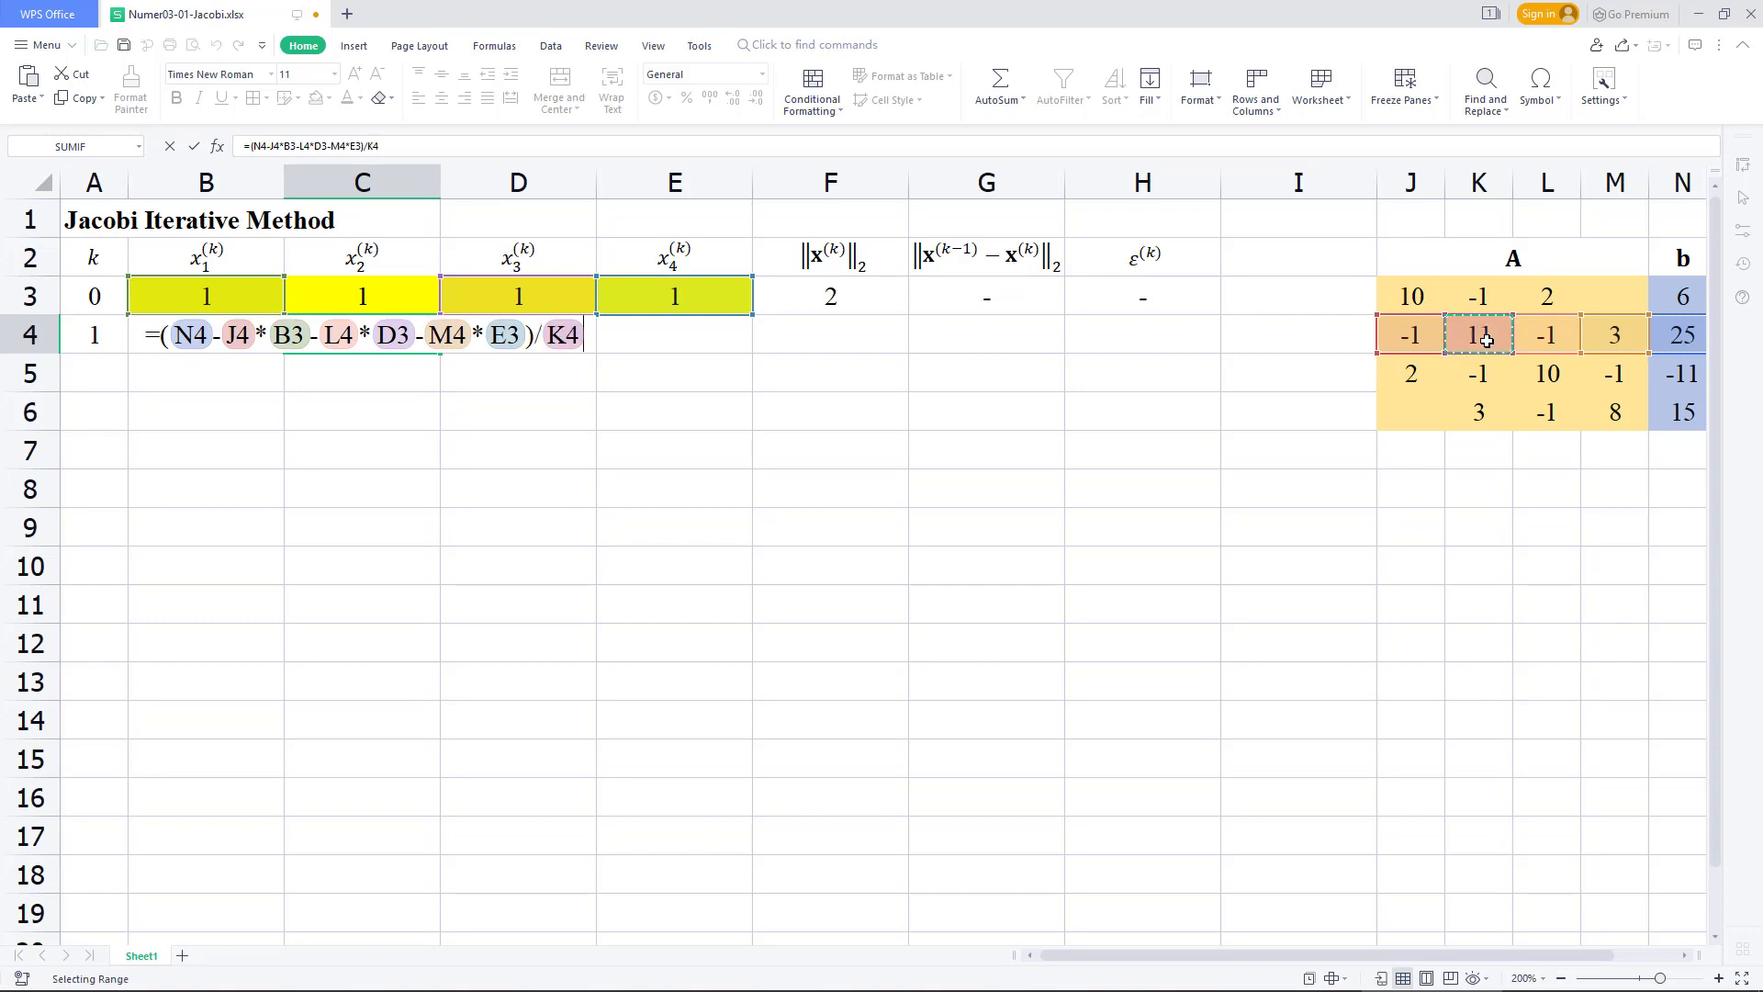
key(Return)
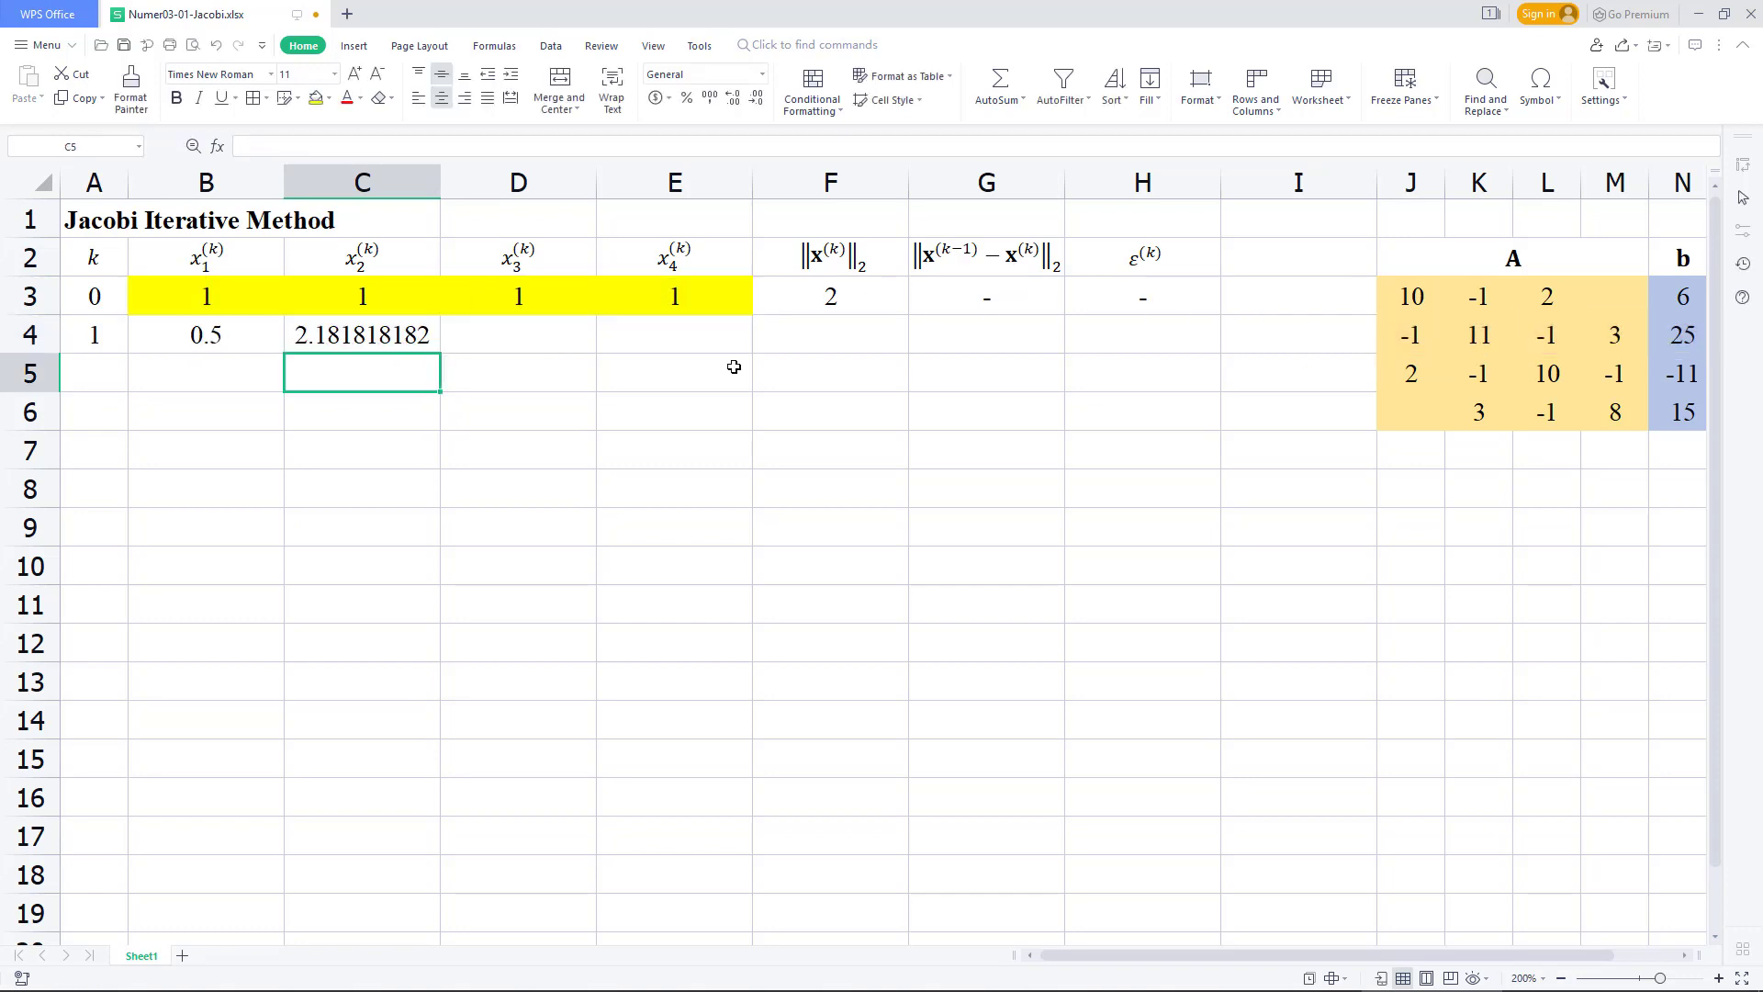
click(380, 336)
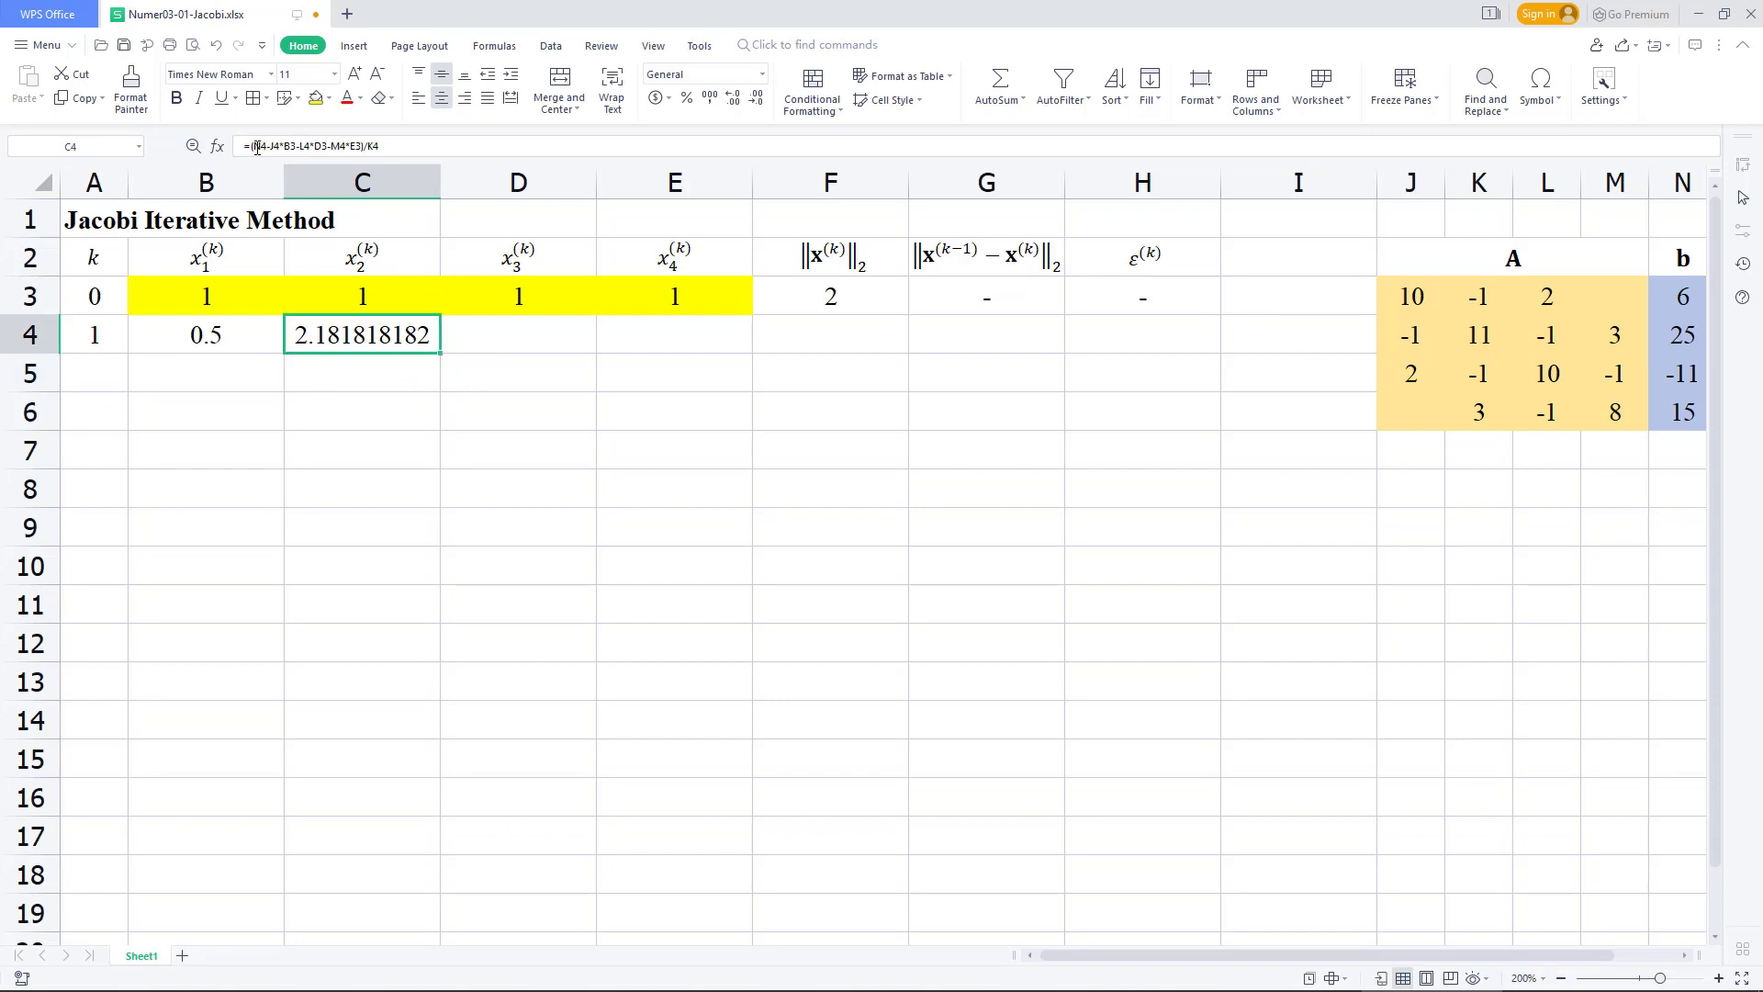
Change C4's formula to =($N$4-$J$4*B3-$L$4*D3-$M$4*E3)/$K$4, keeping 2.181818182.
click(254, 146)
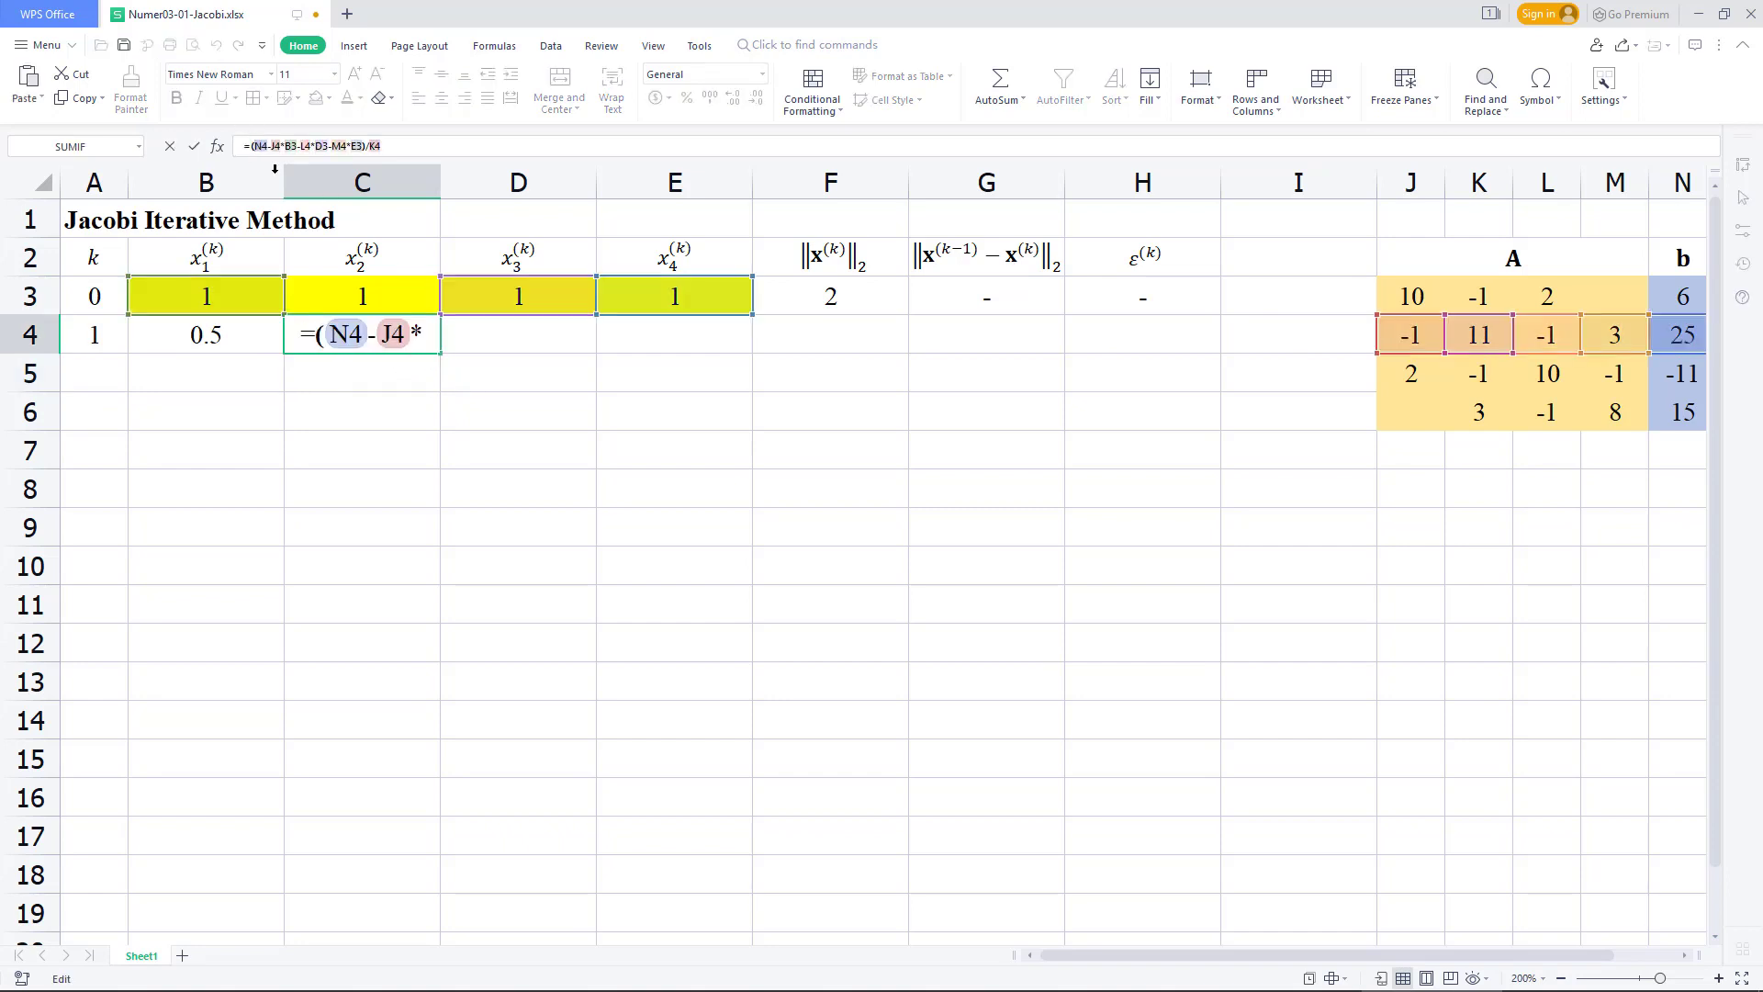
key(F4)
key(Right)
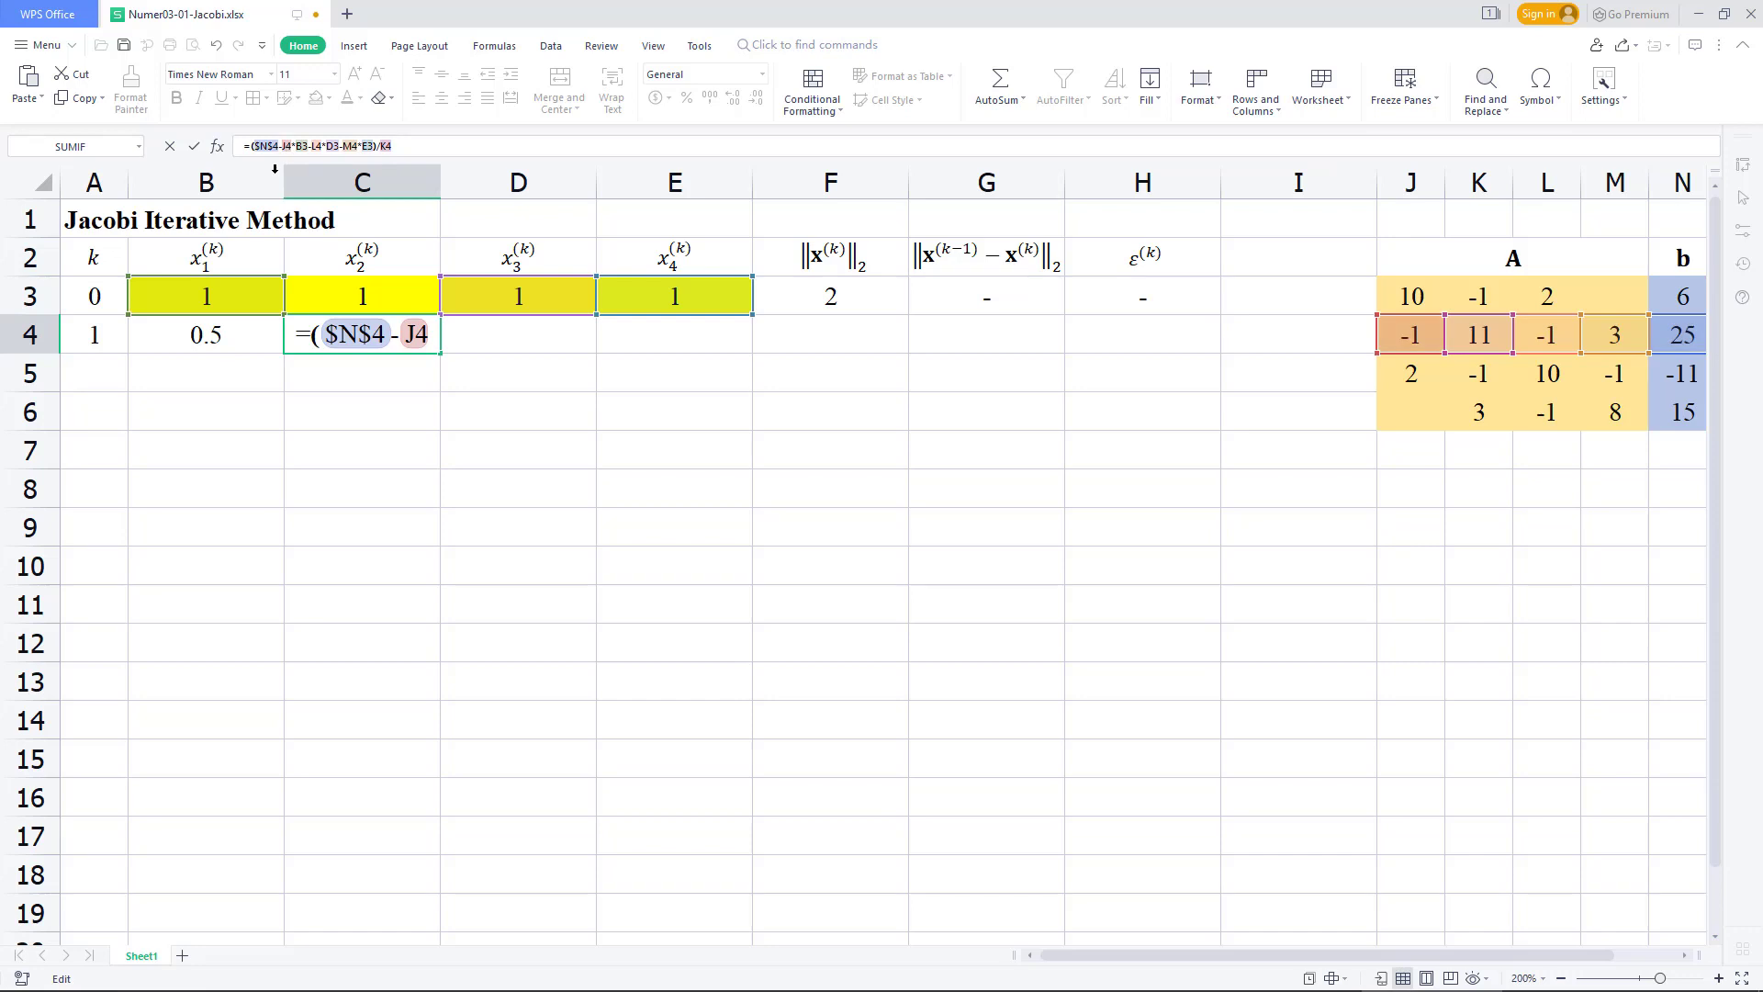
key(F4)
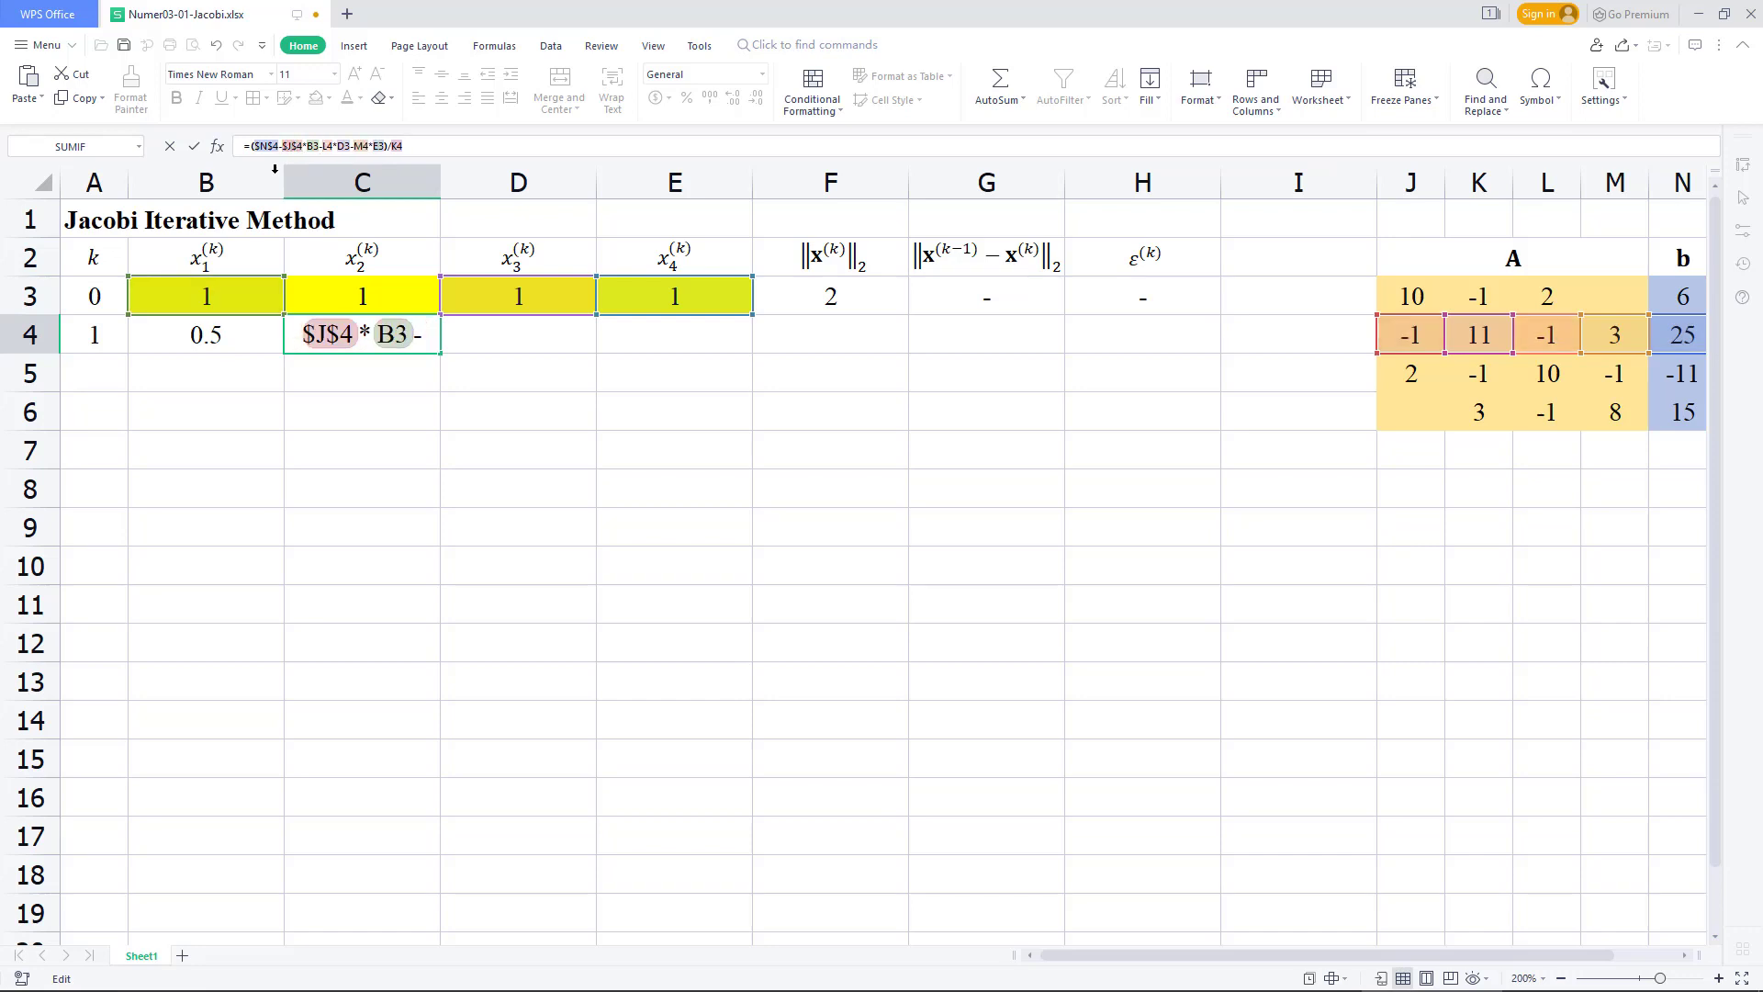
key(Right)
key(Right)
key(Right)
key(F4)
key(Right)
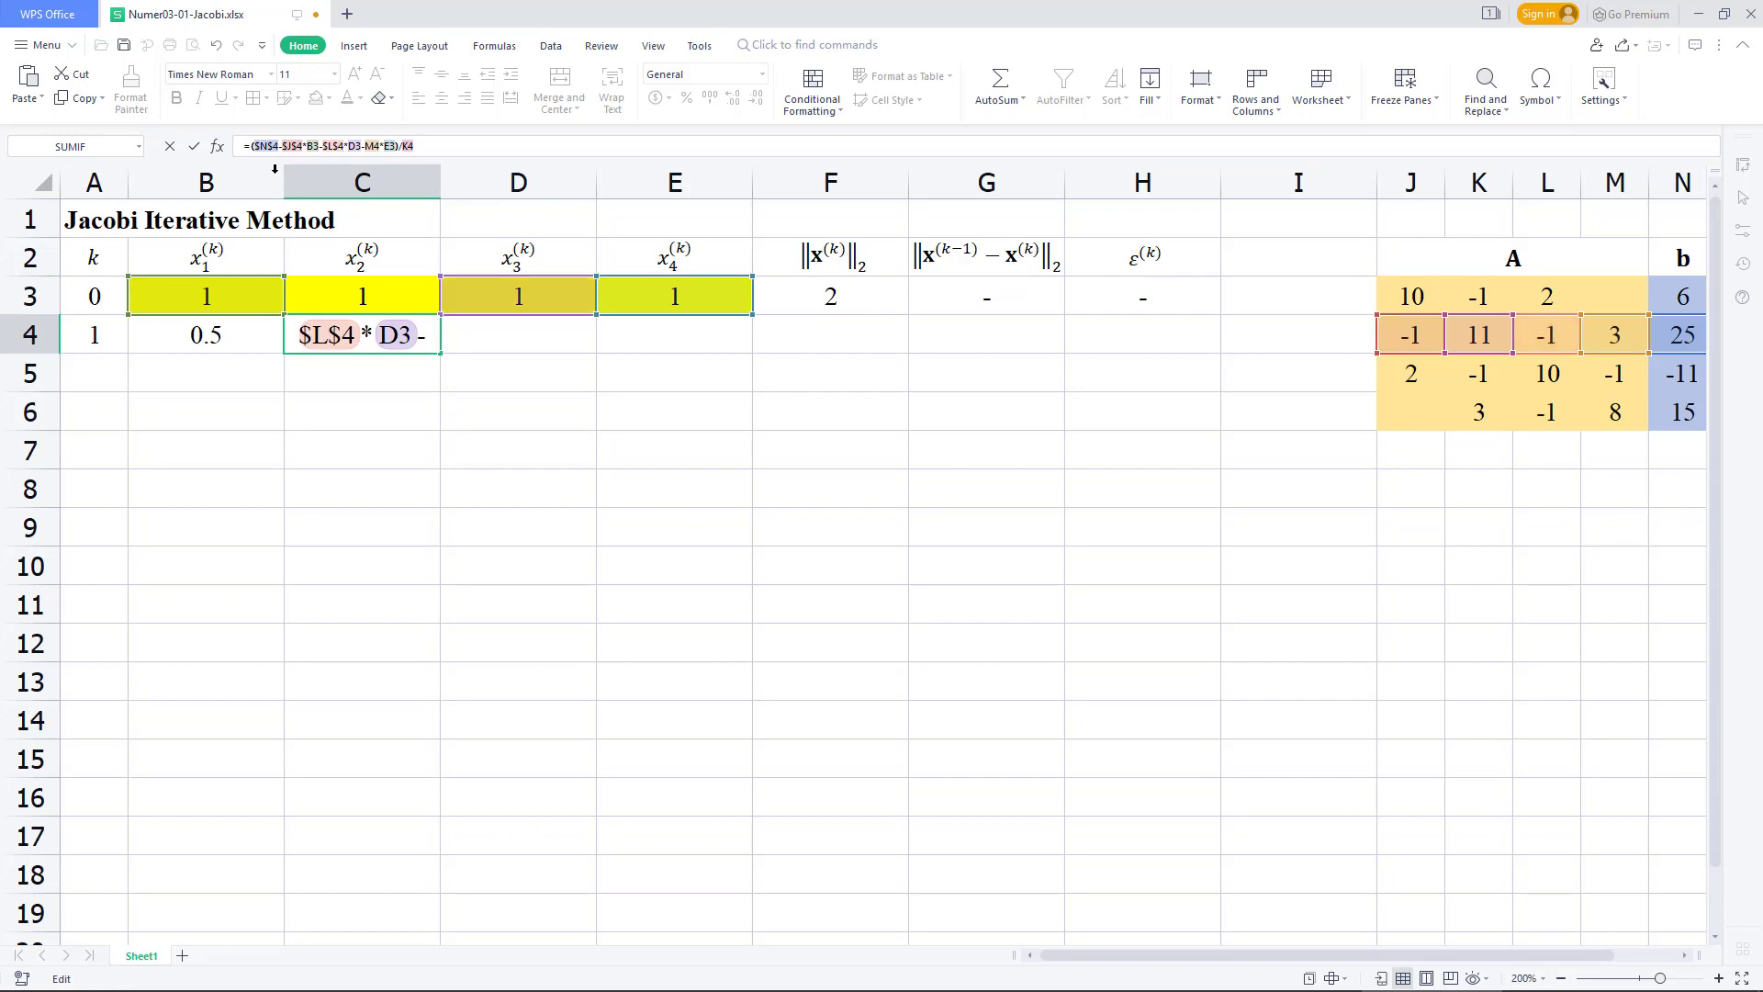
key(Right)
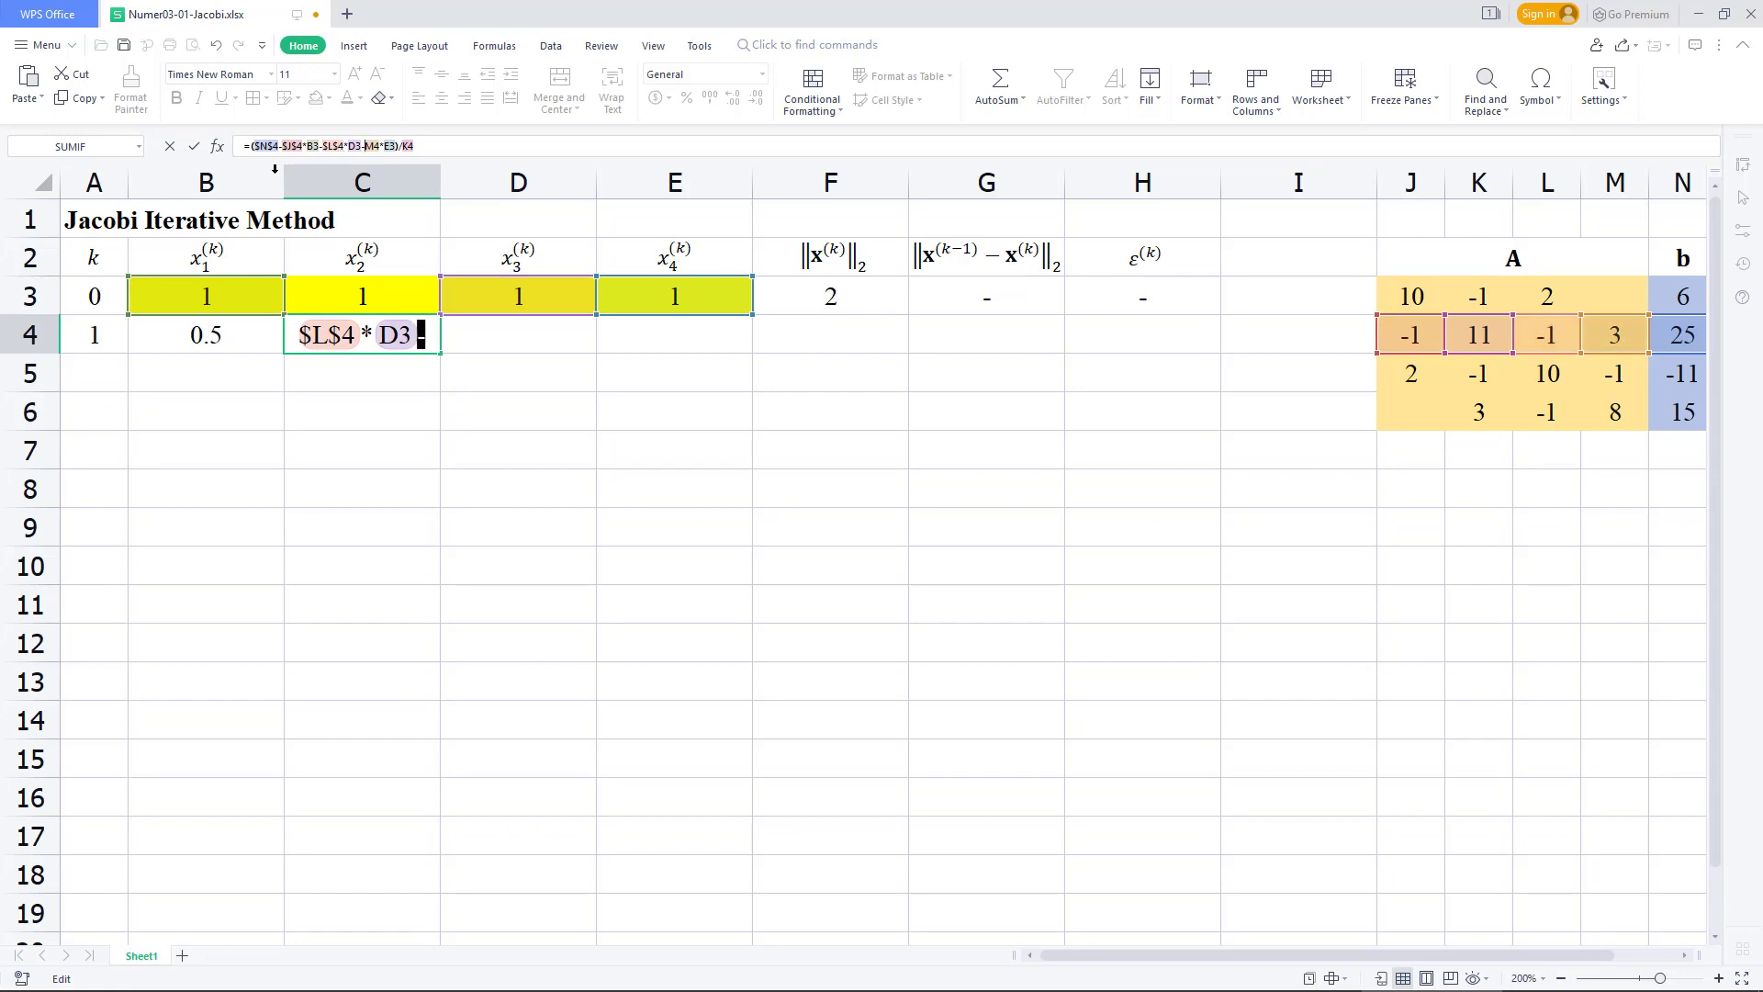
text($)
key(Right)
text($)
key(Right)
key(Right)
key(Right)
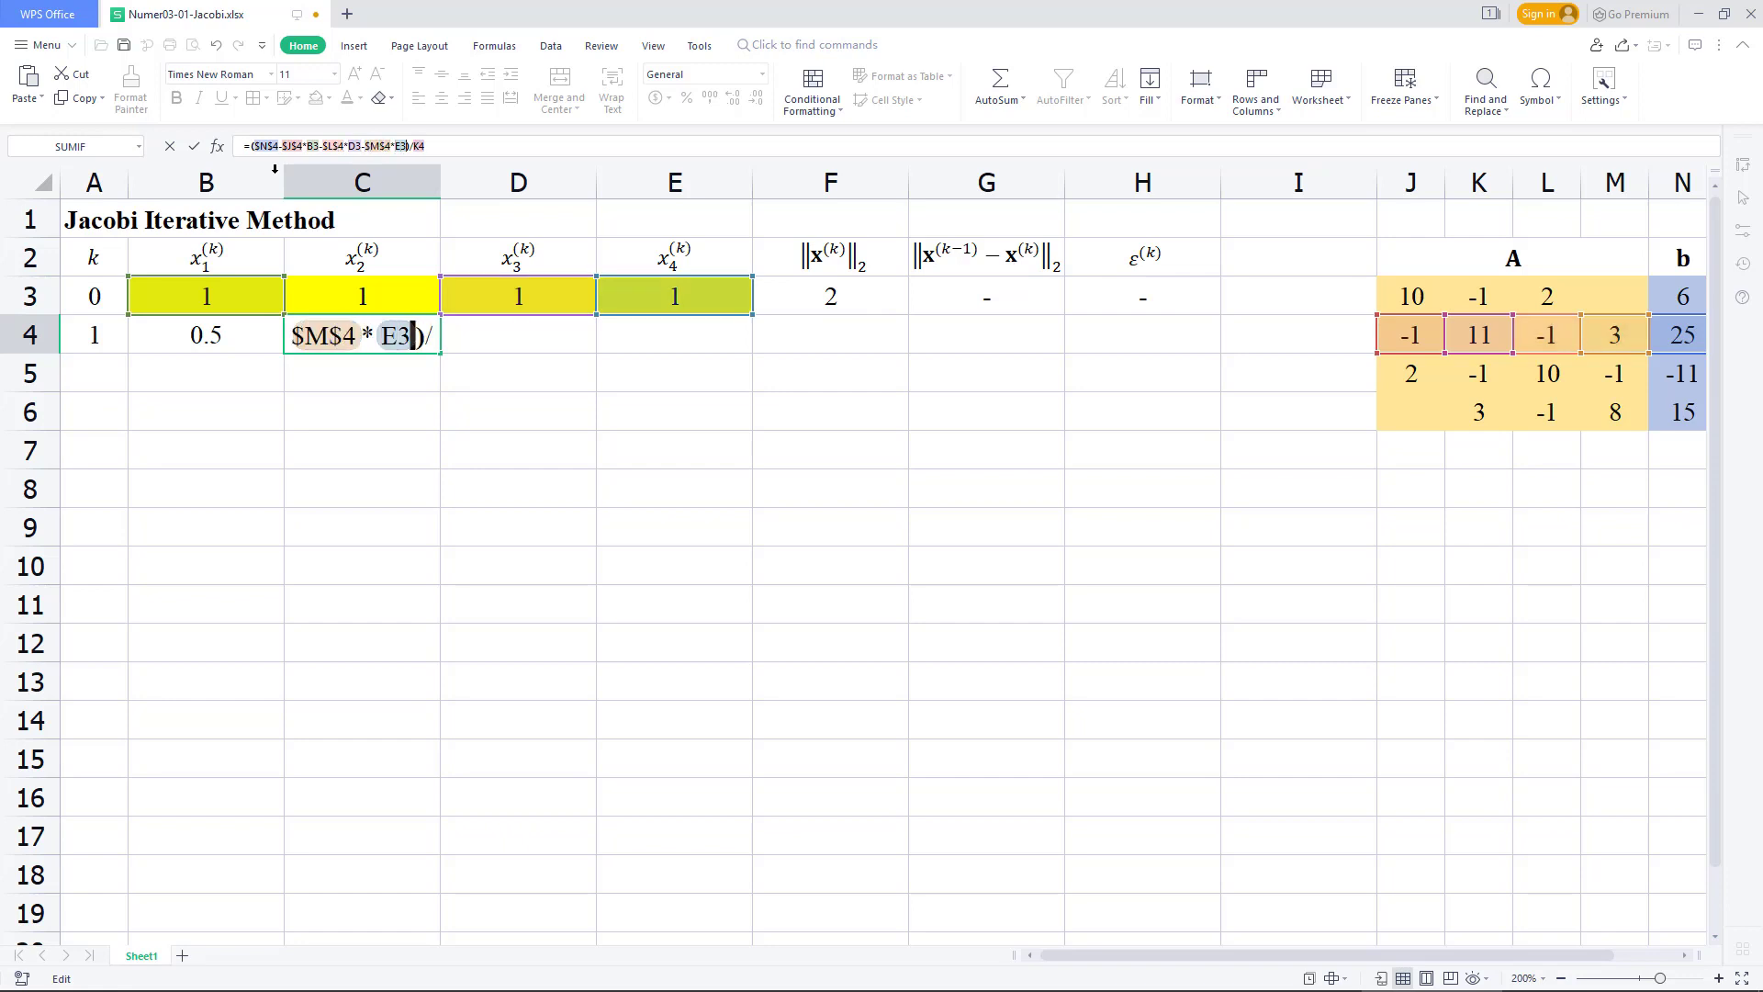
key(Right)
key(Right)
key(Right)
text($)
key(Right)
text($)
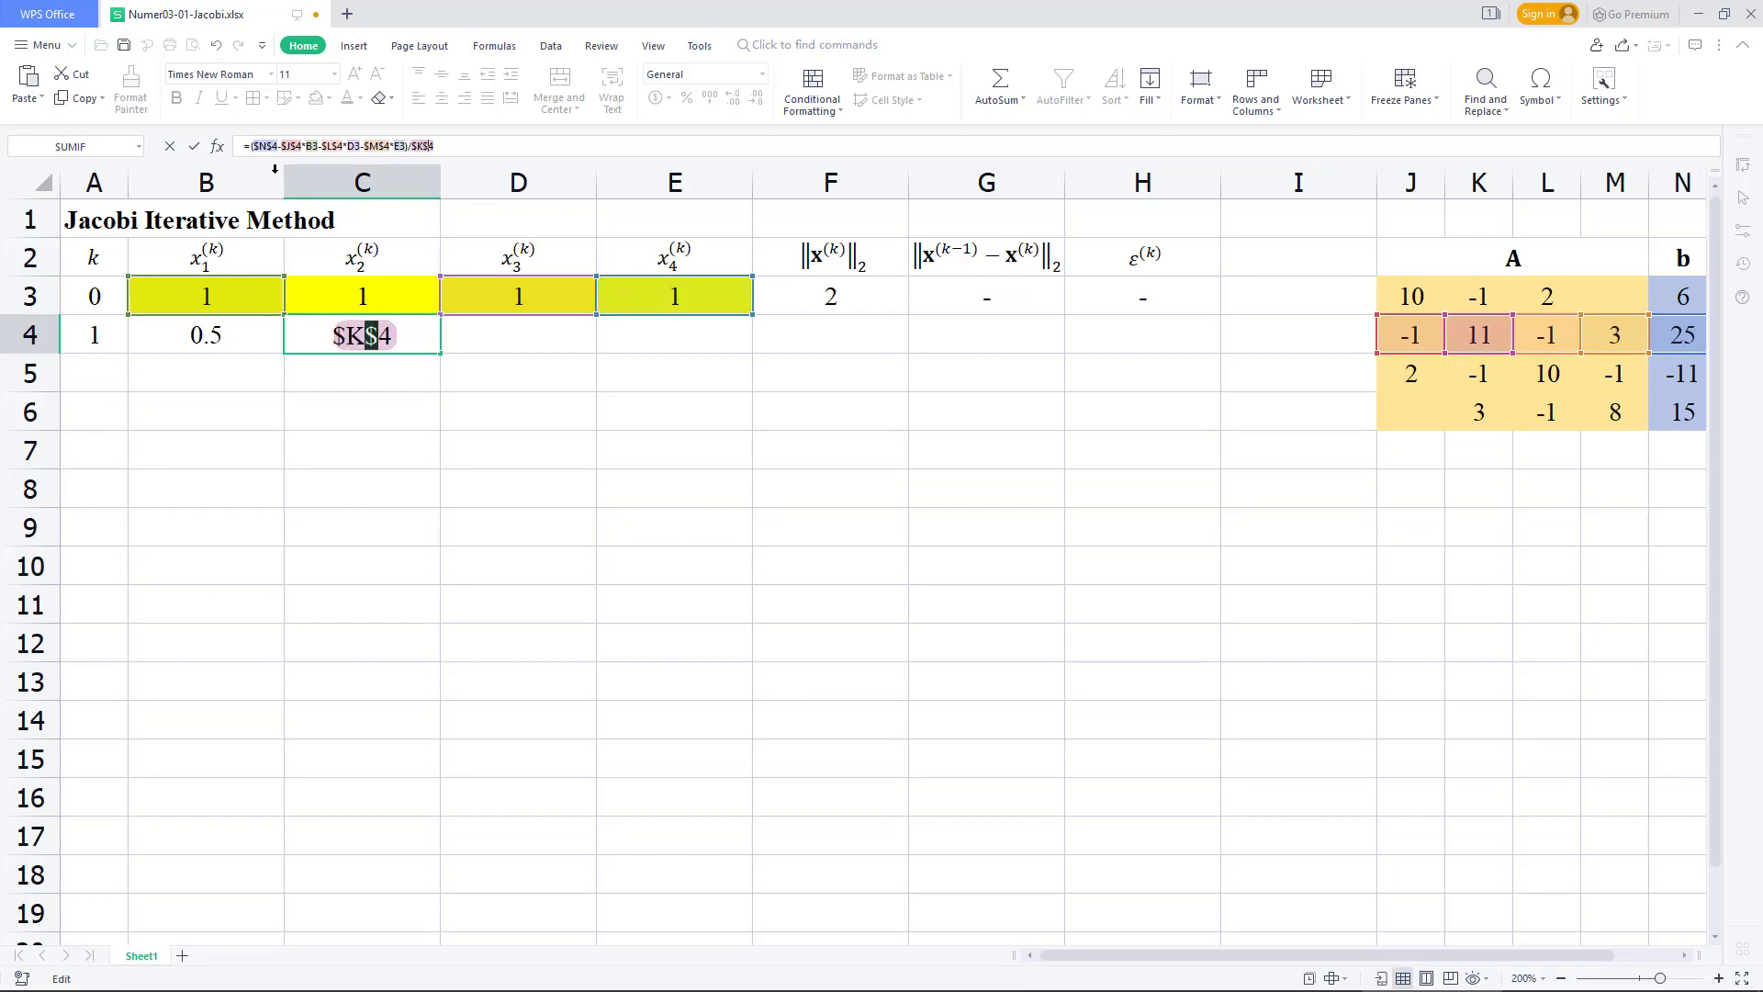
key(Return)
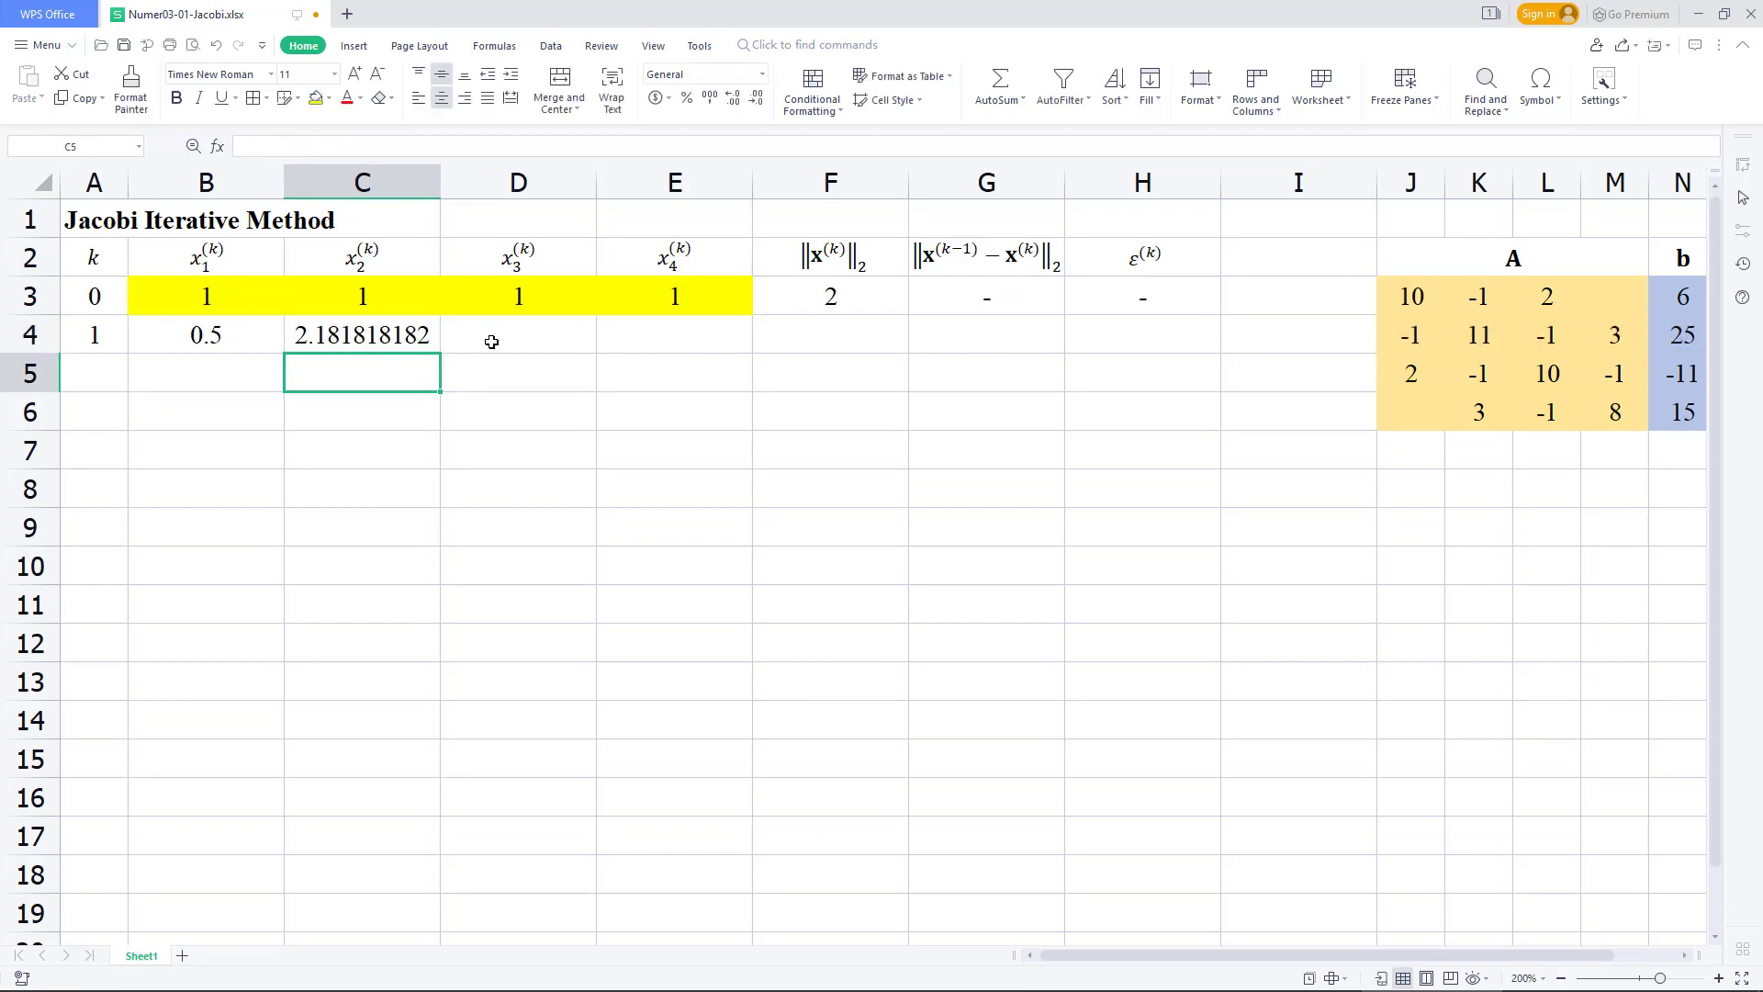
click(492, 341)
Enter the x3 formula =(N5-J5*B3-K5*C3-M5*E3)/L5 in D4, returning -1.1.
text(=()
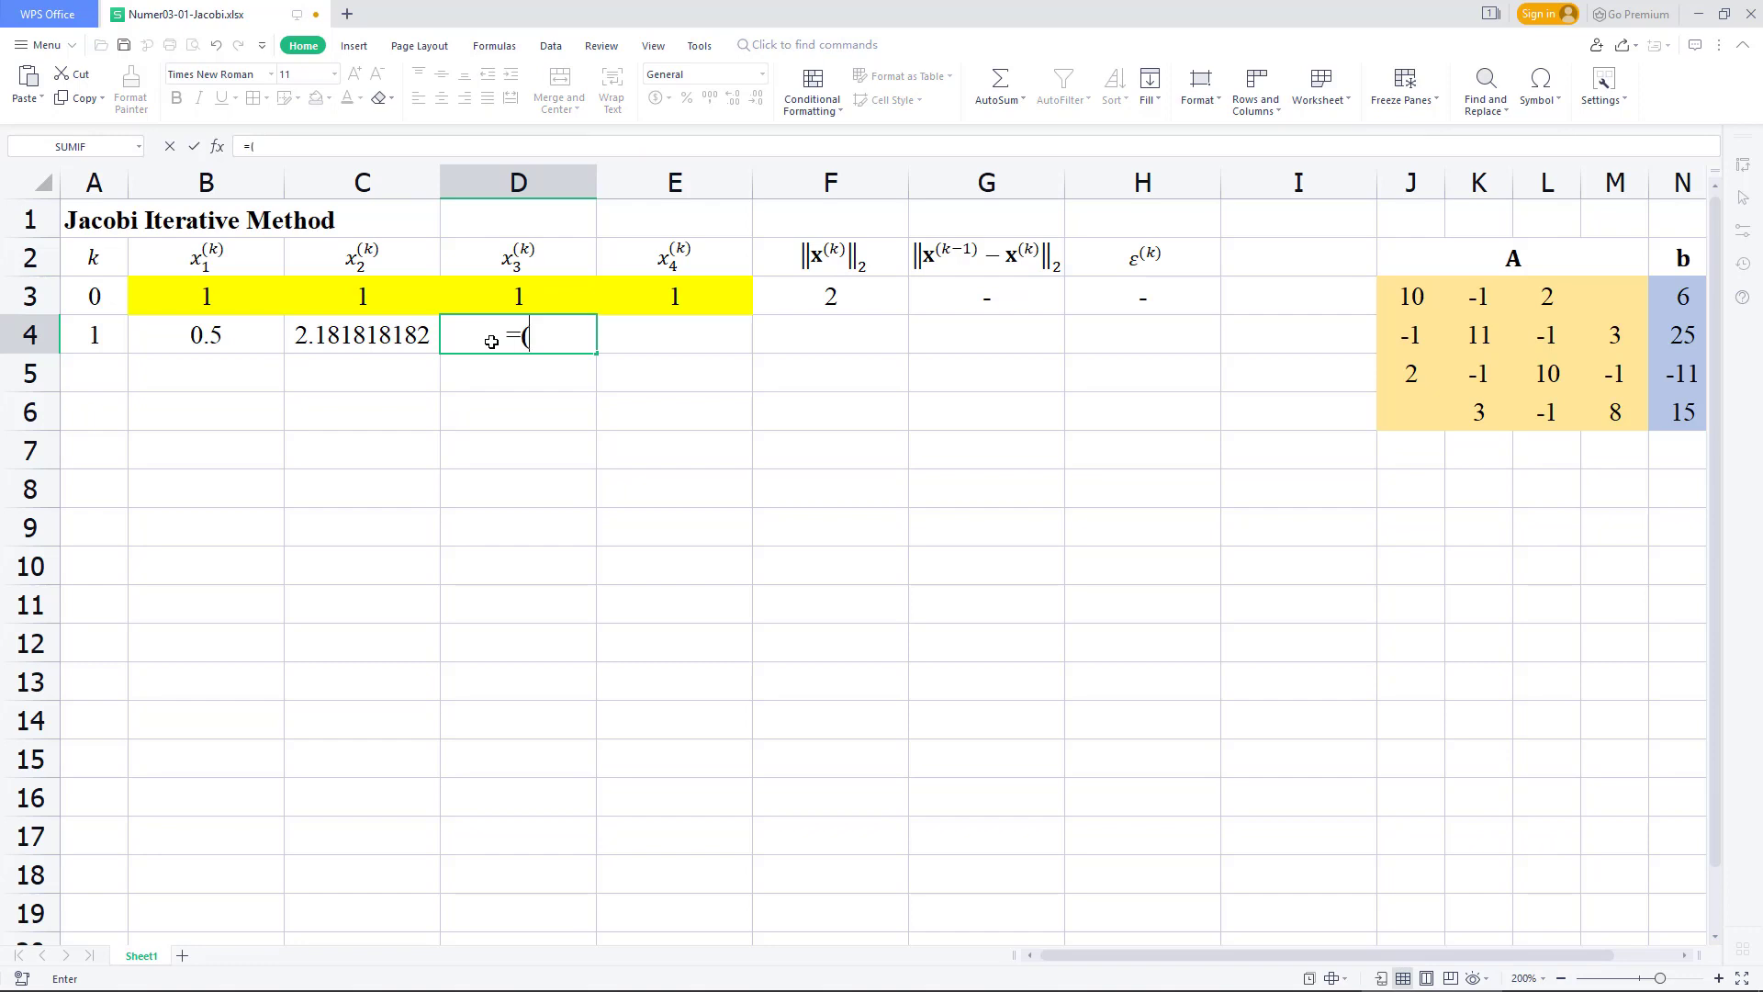
click(1681, 376)
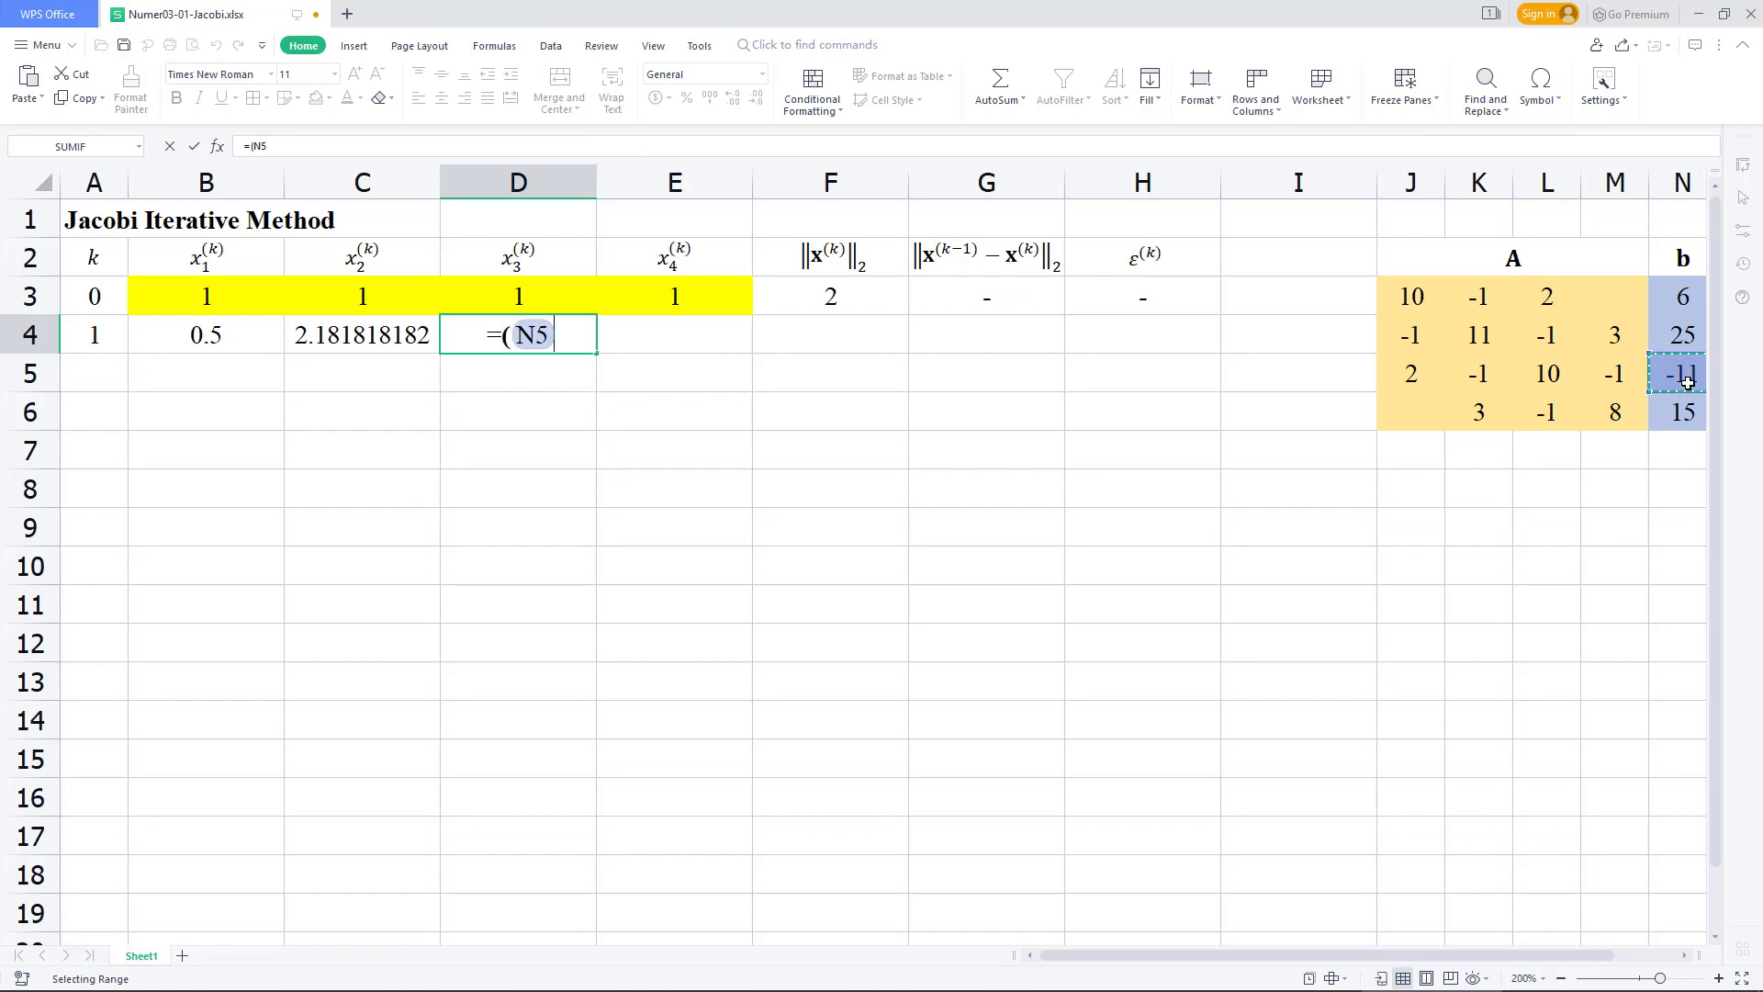
text(-)
click(1414, 378)
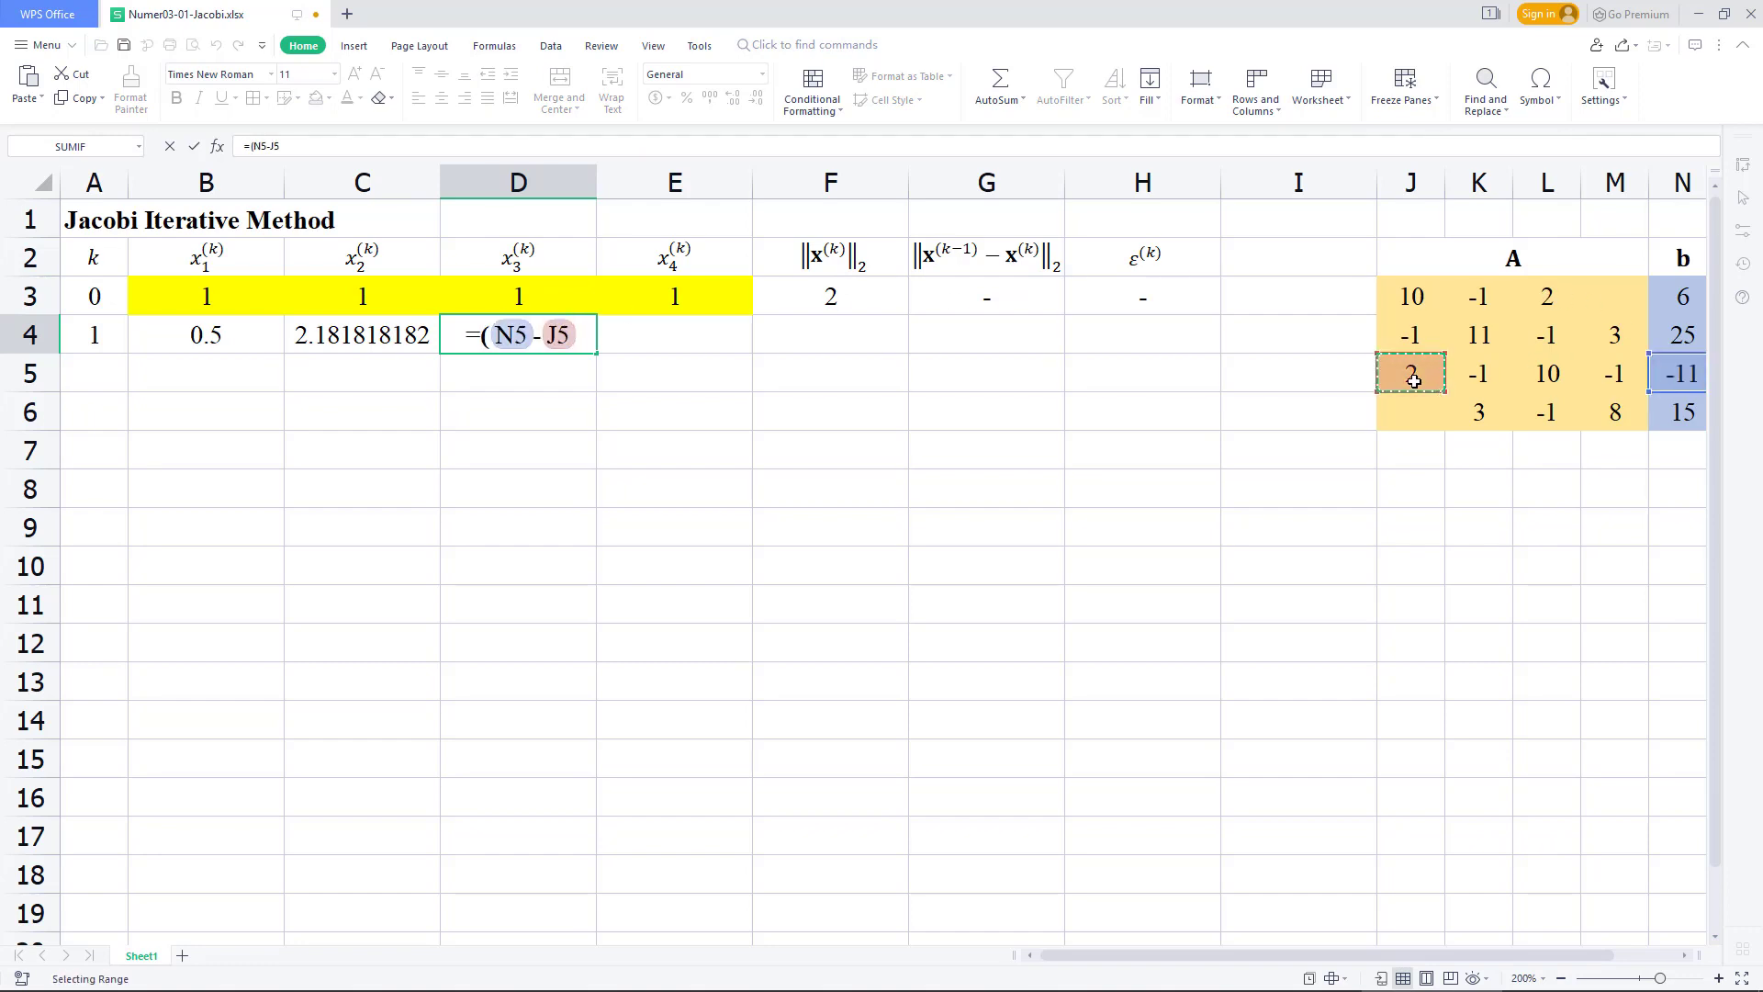
text(*)
click(225, 291)
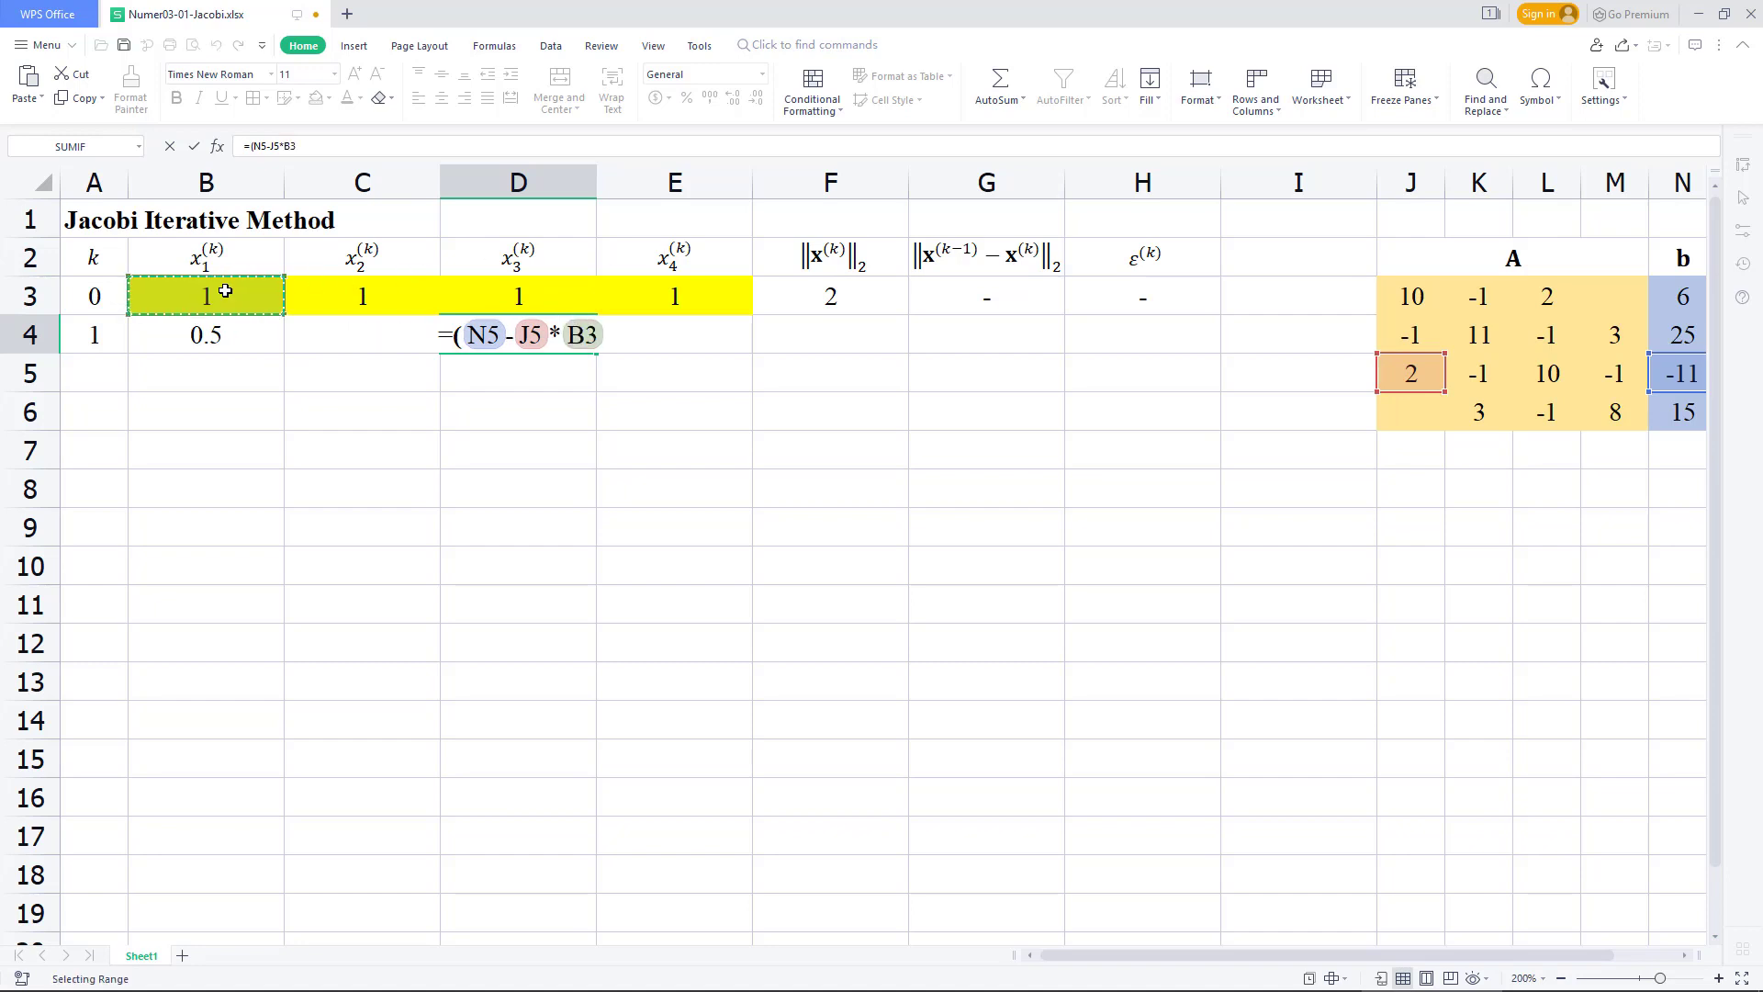
text(-)
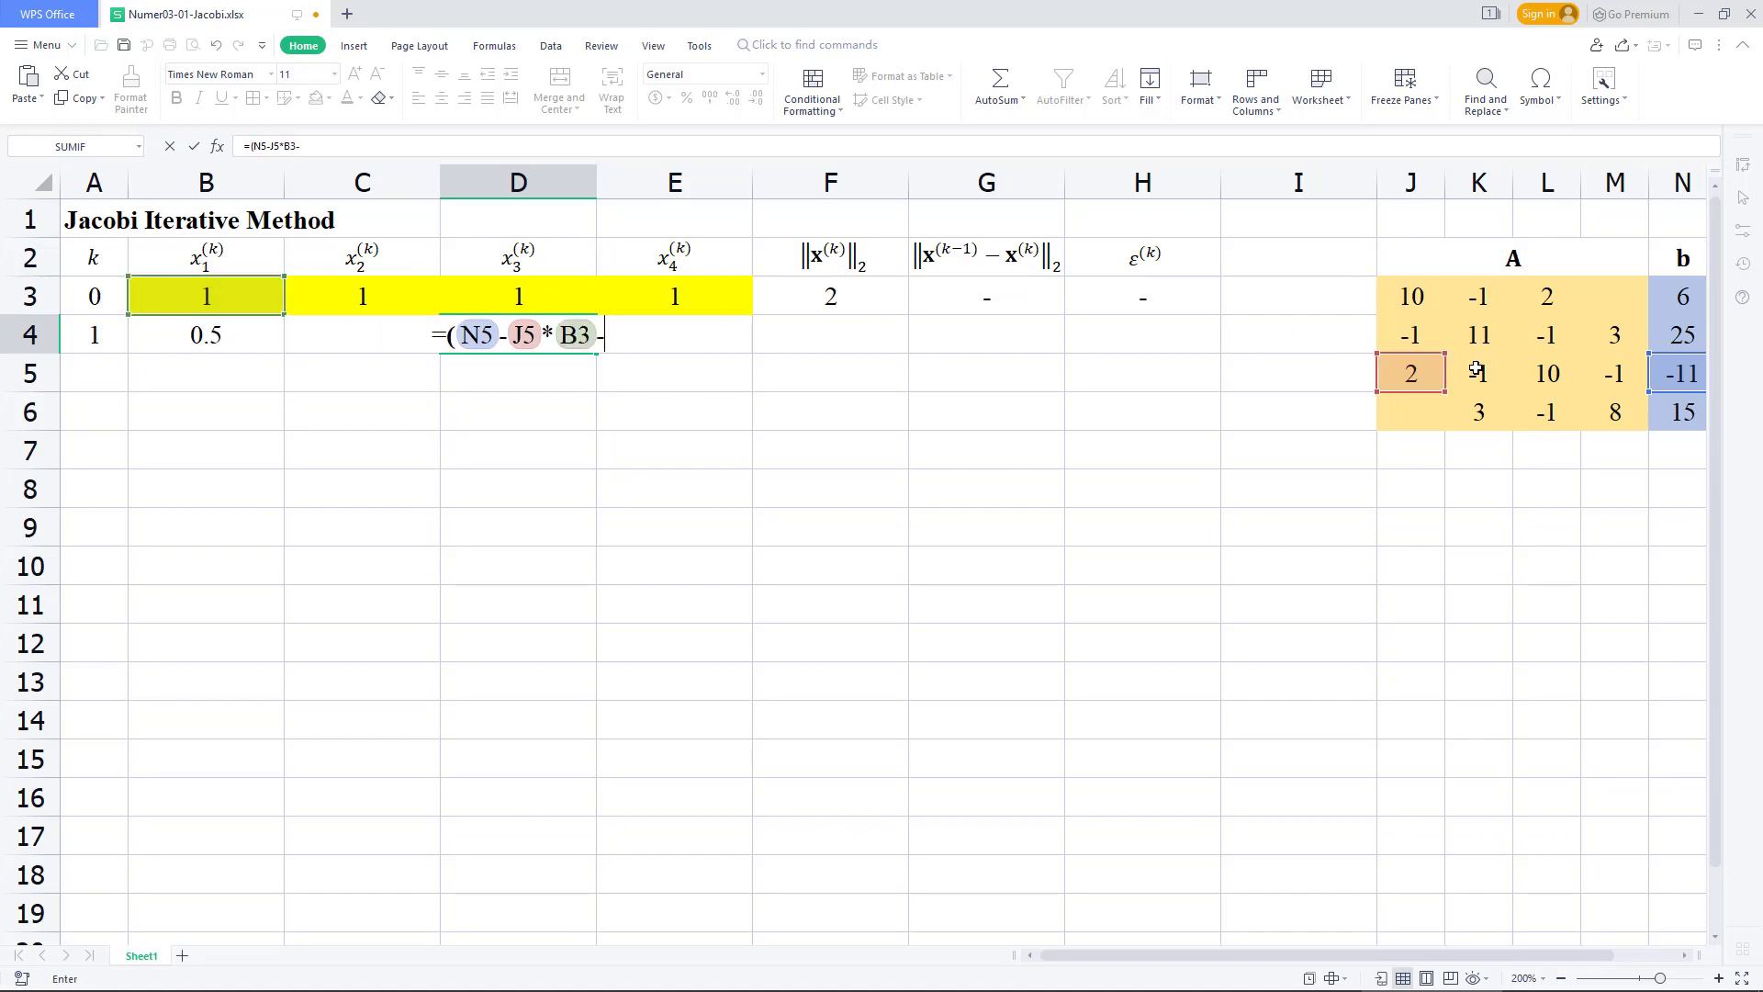
click(1481, 372)
text(*)
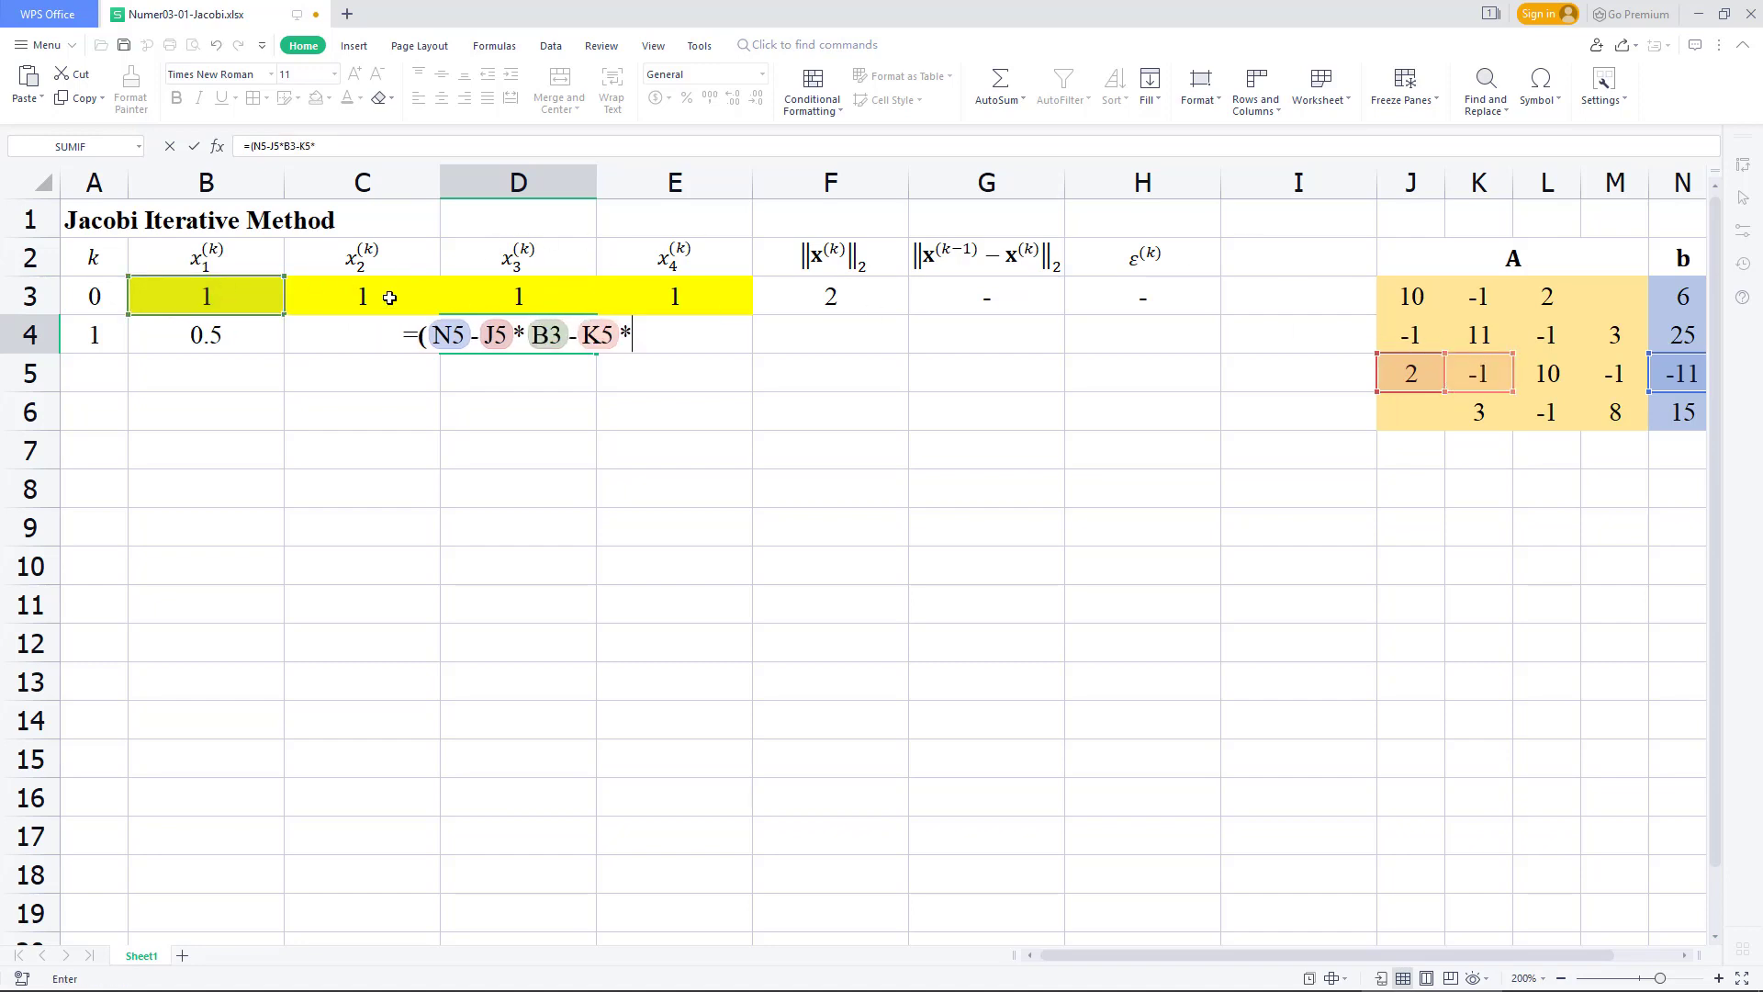
click(379, 299)
text(-)
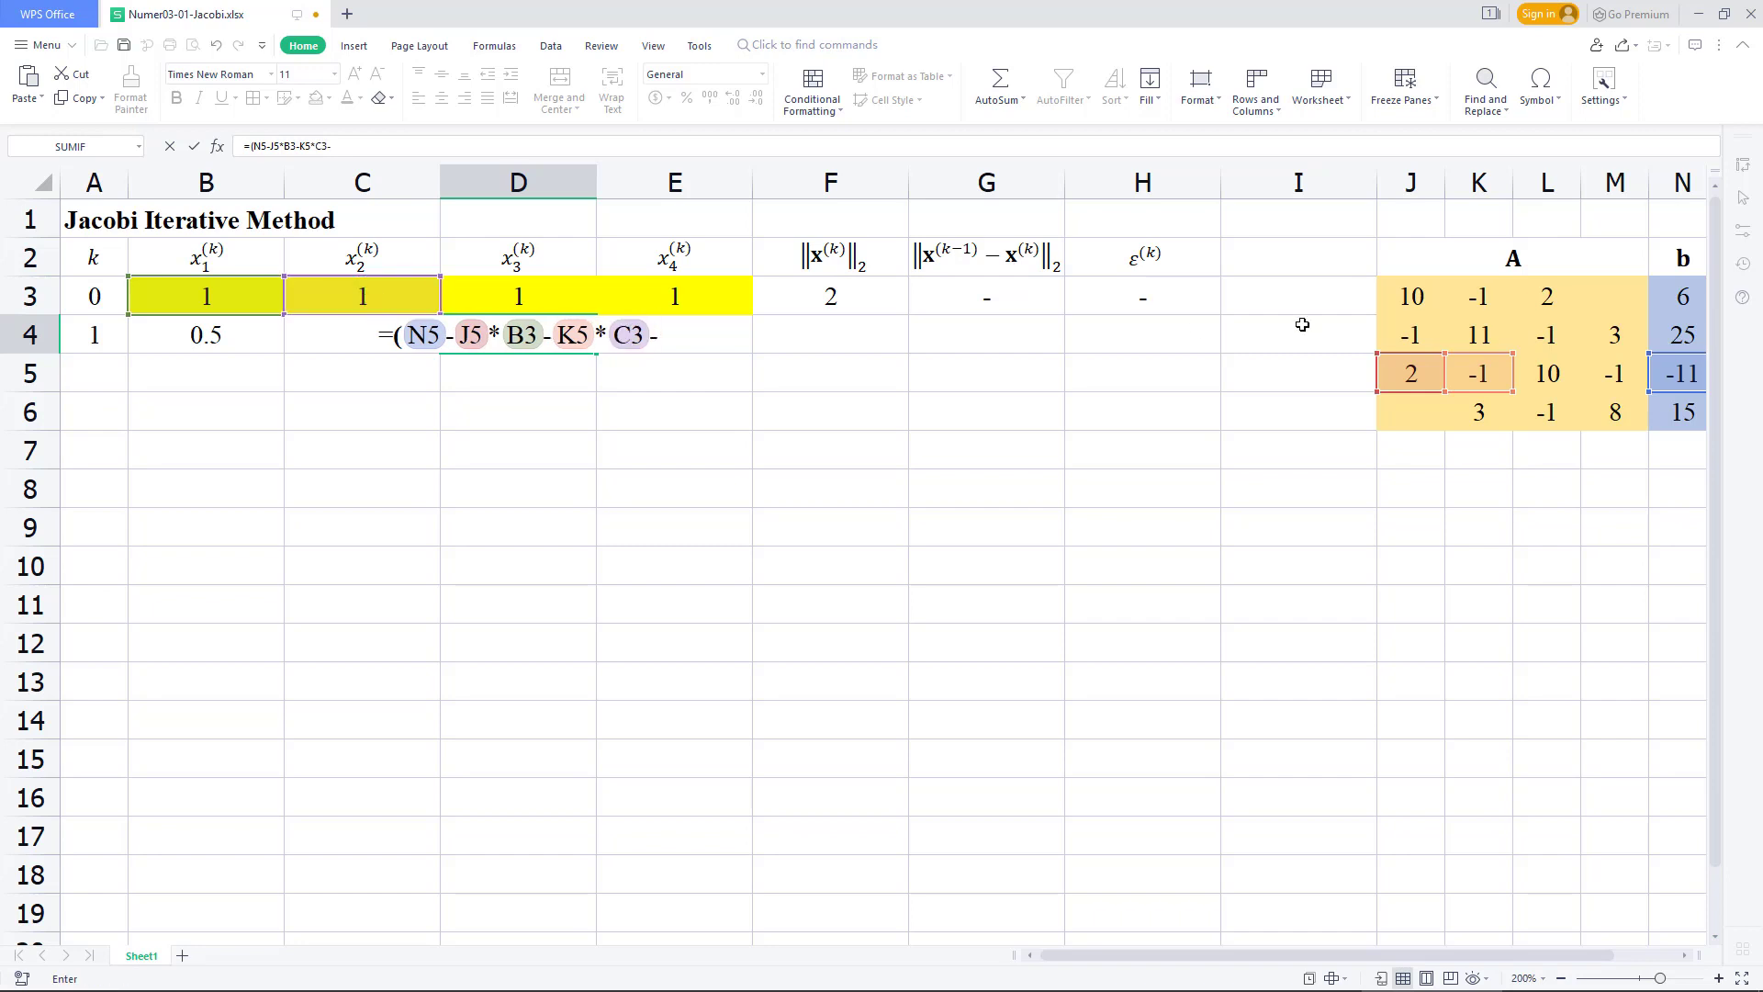
click(1615, 374)
text(*)
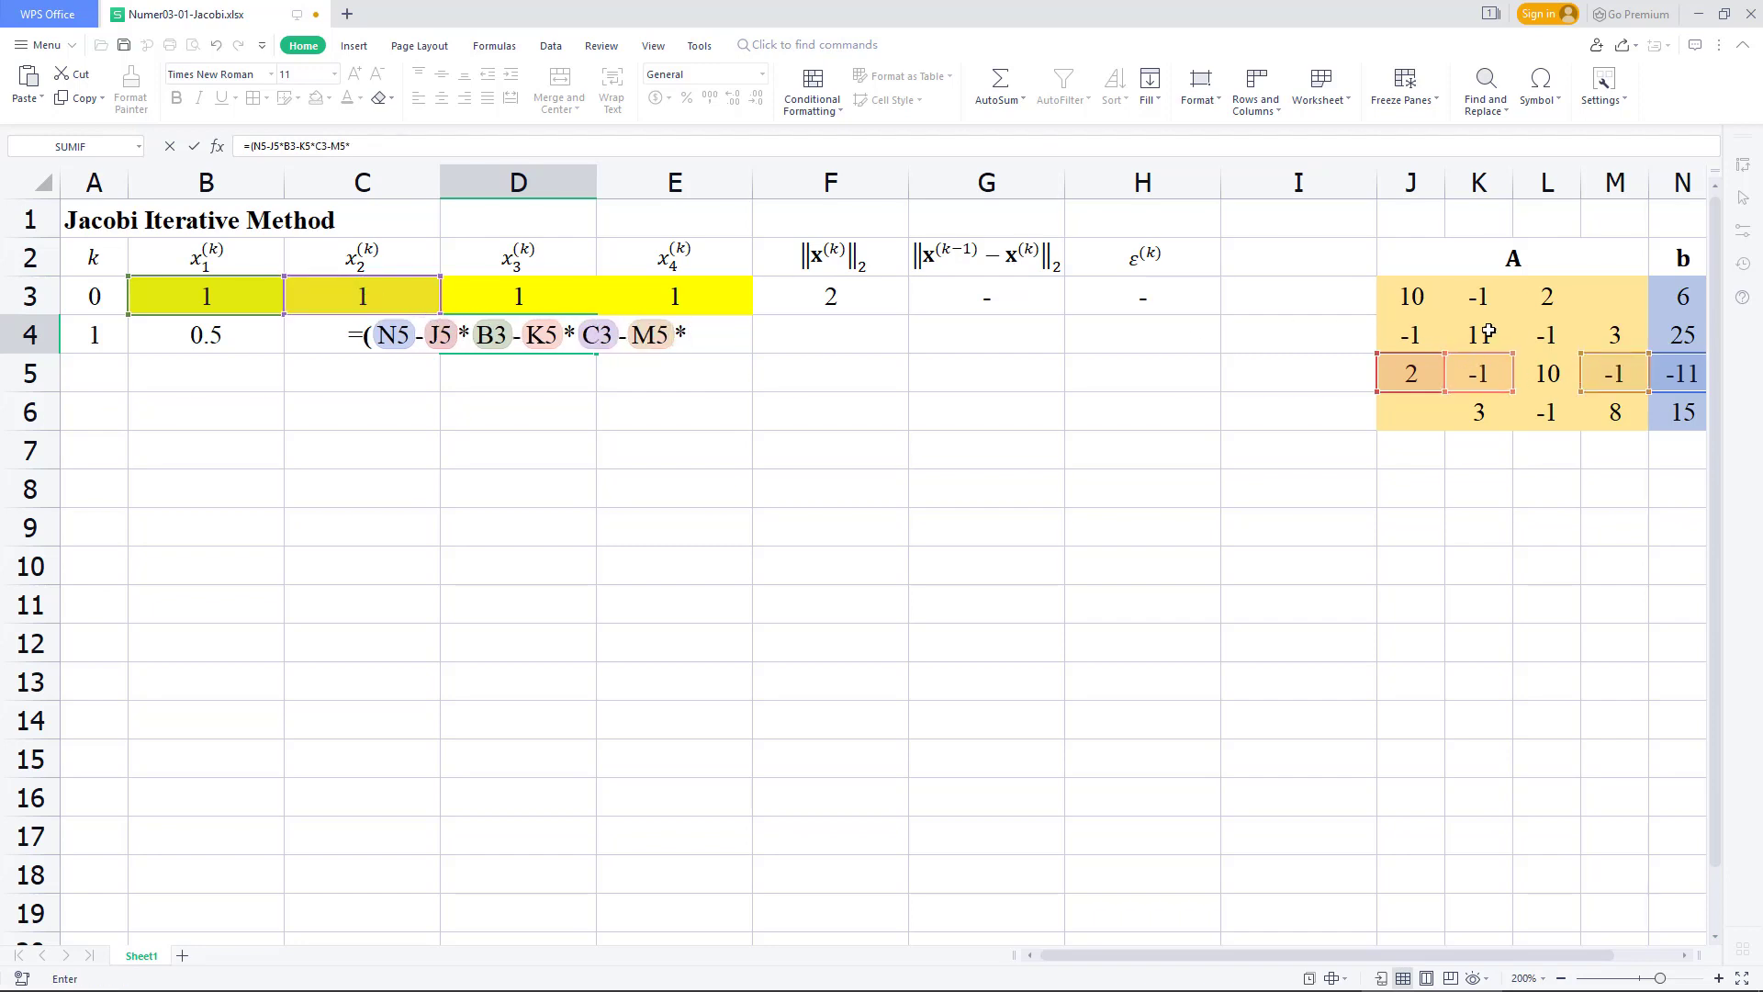
click(714, 306)
text())
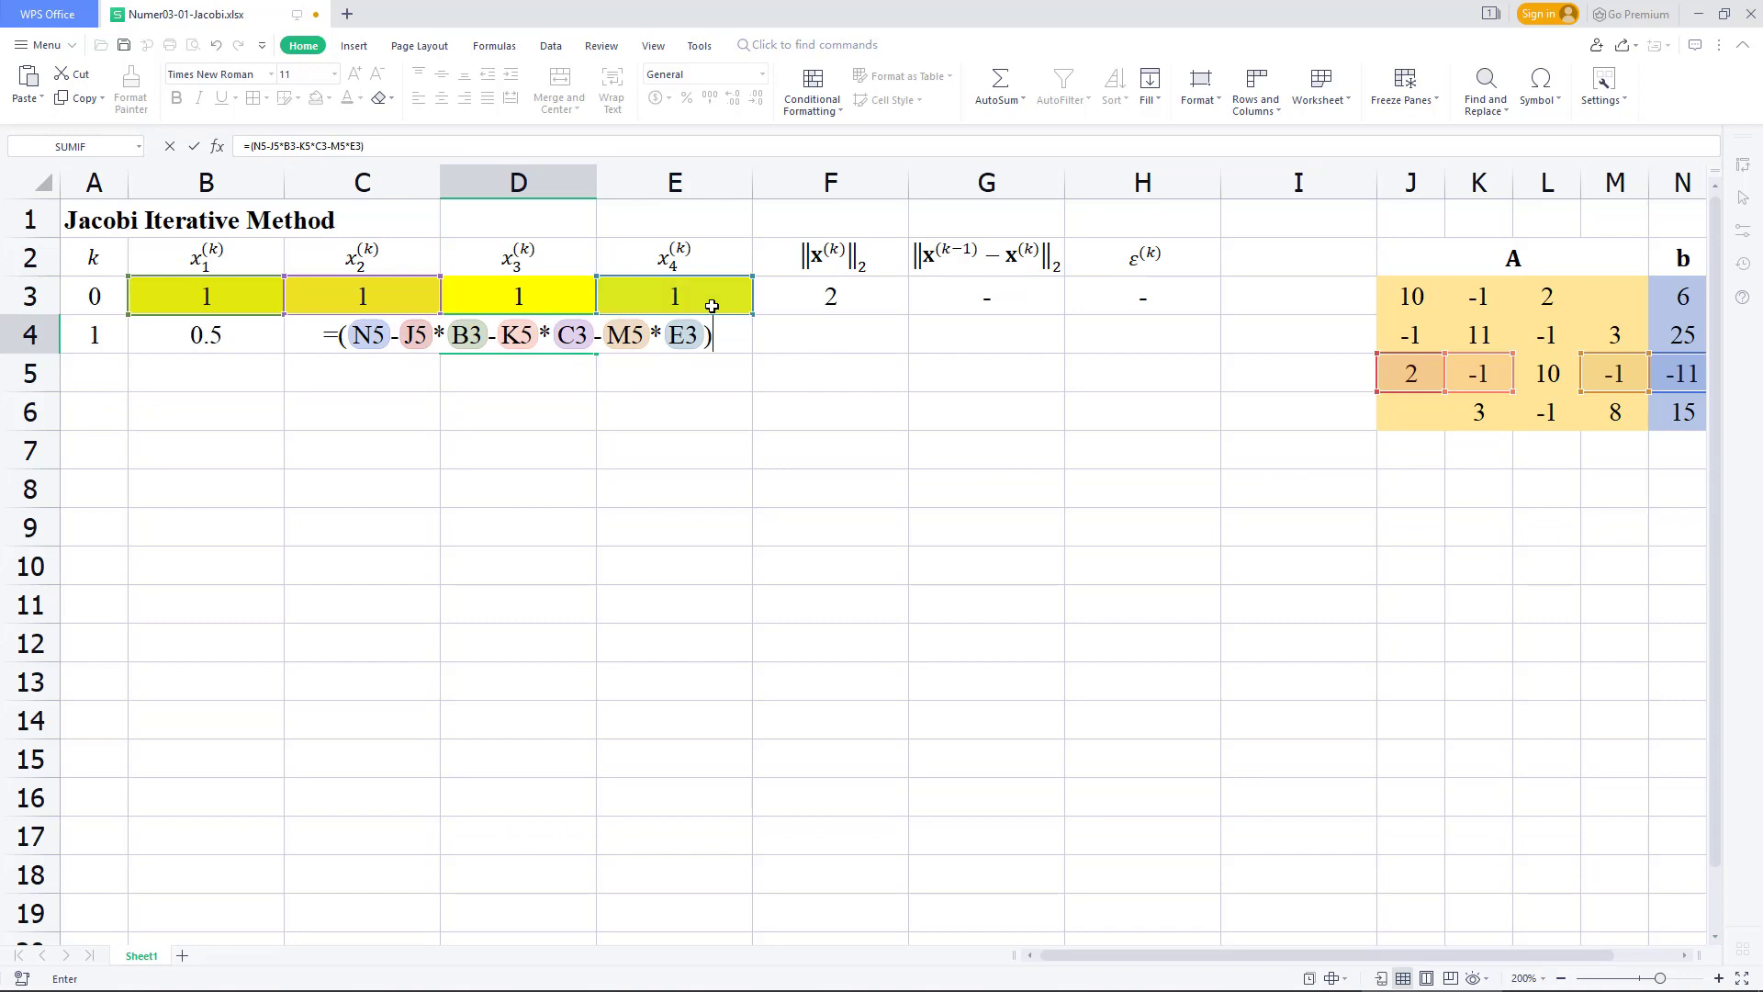
text(/)
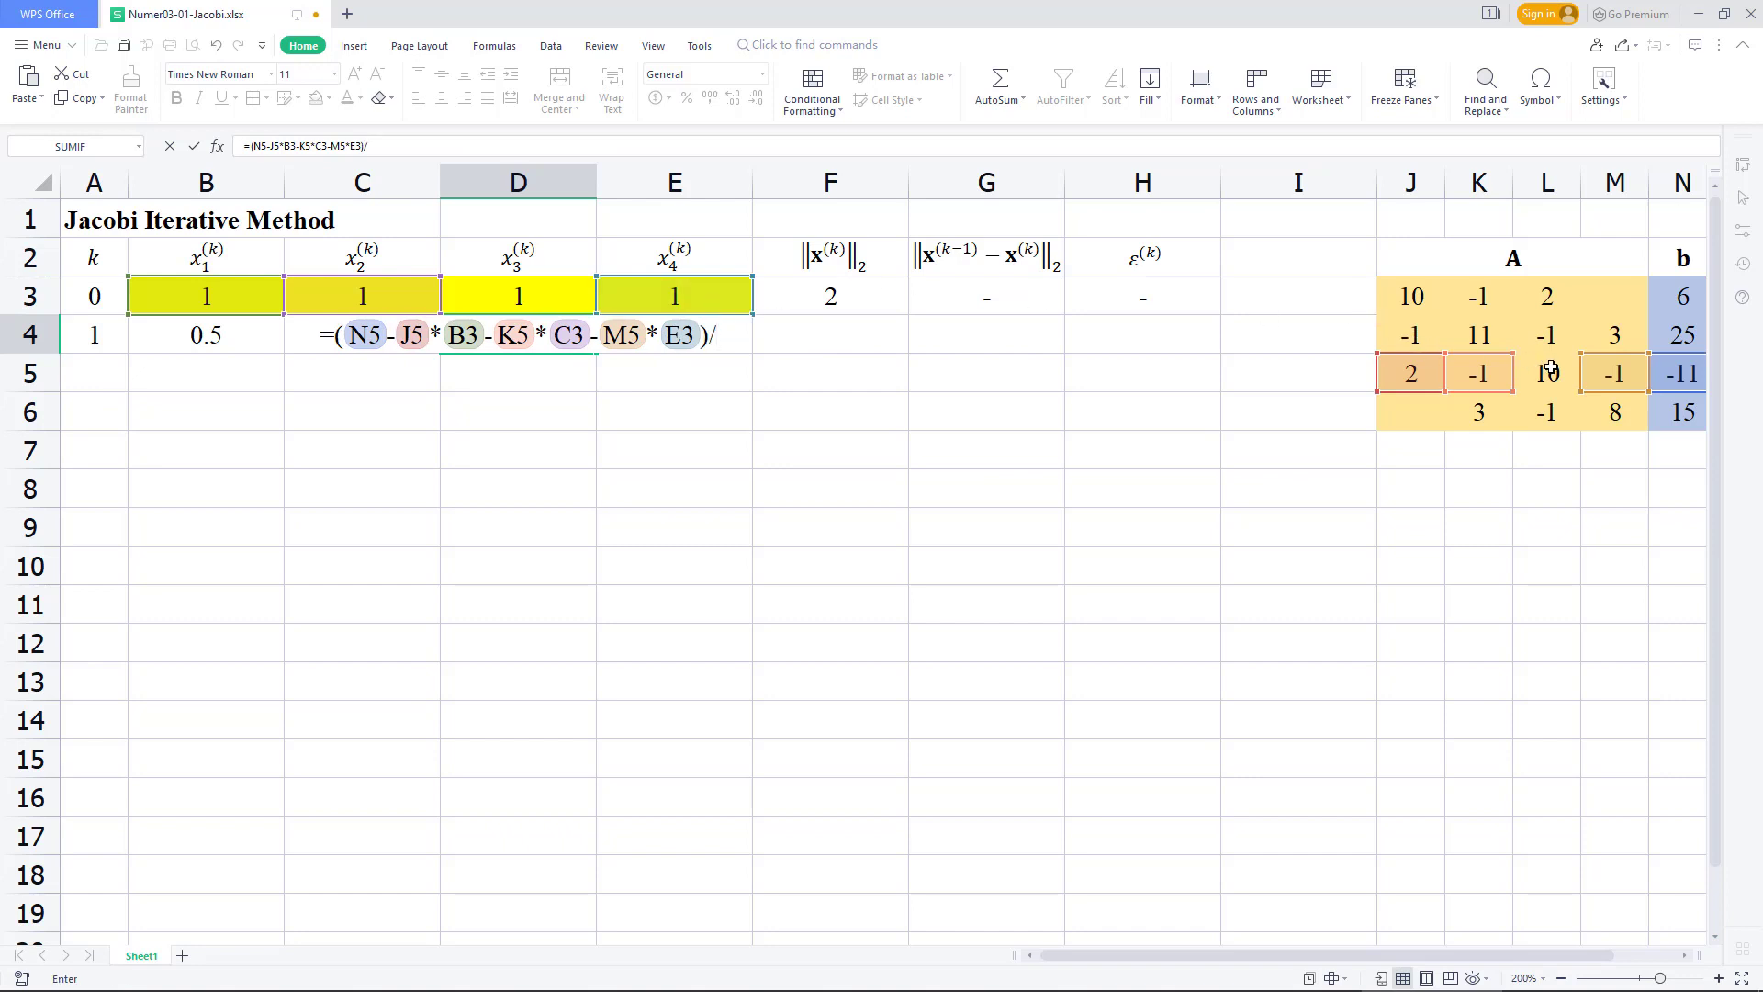
click(1550, 368)
key(Return)
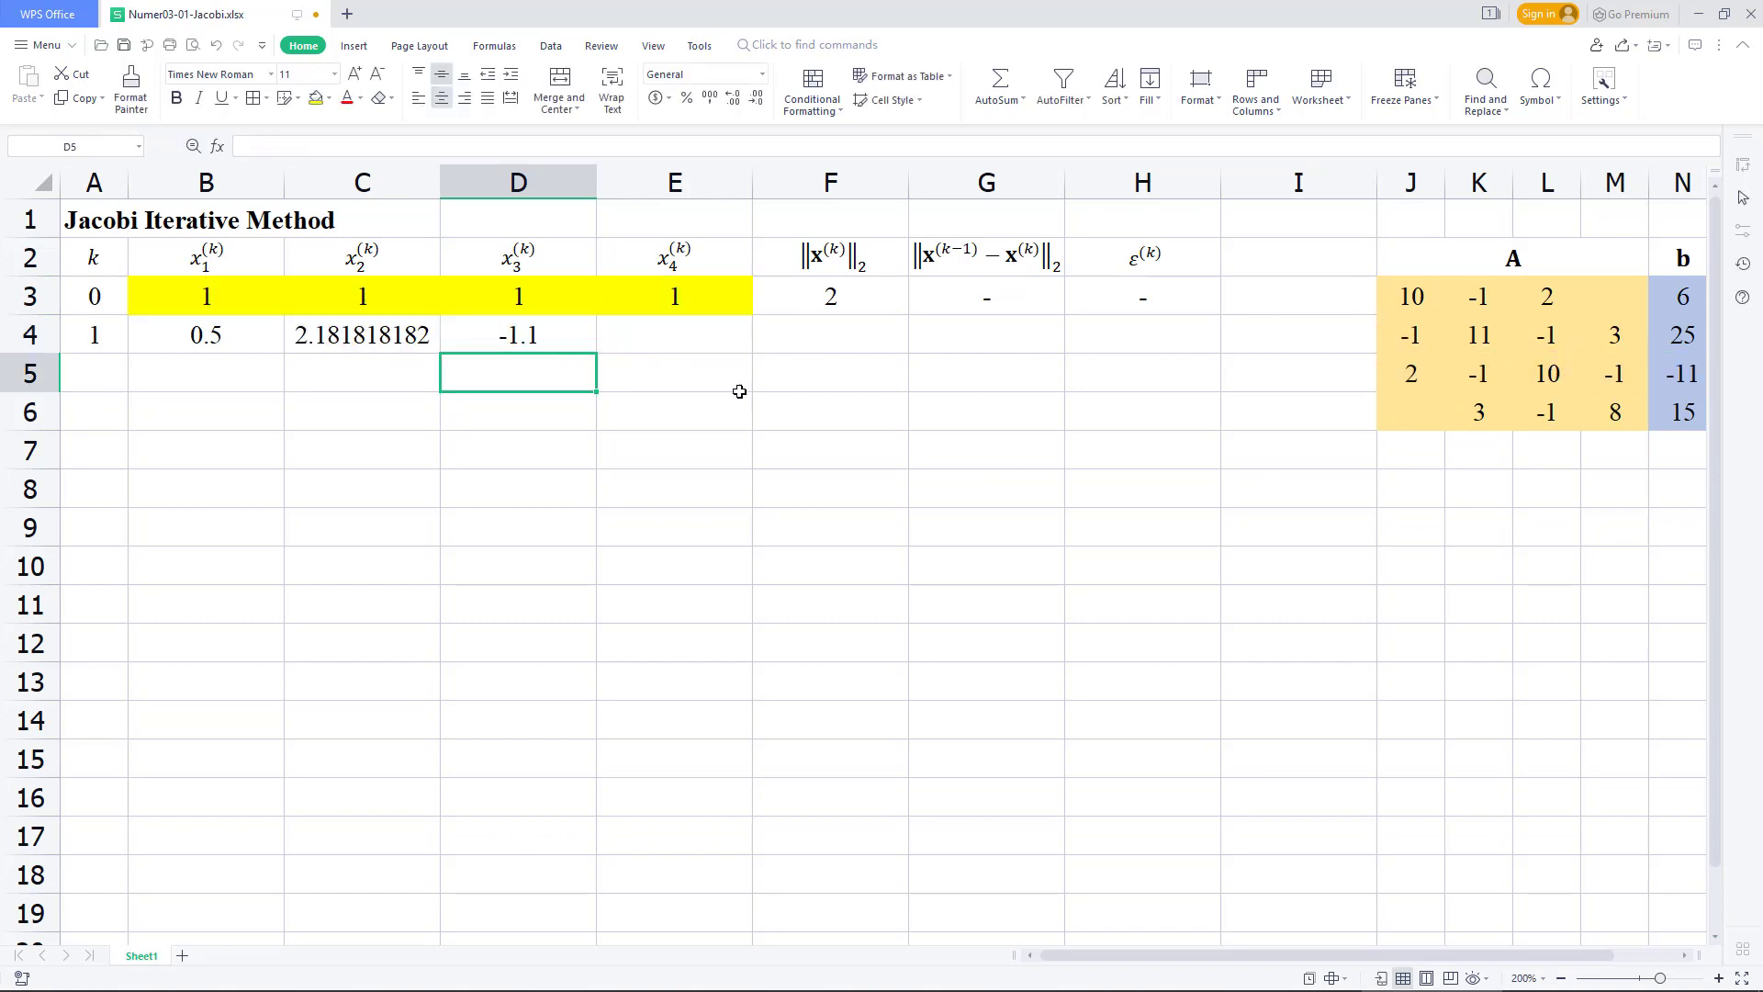
Convert D4's N5, J5, K5, M5 and L5 references to absolute ones, still returning -1.1.
click(551, 329)
click(254, 146)
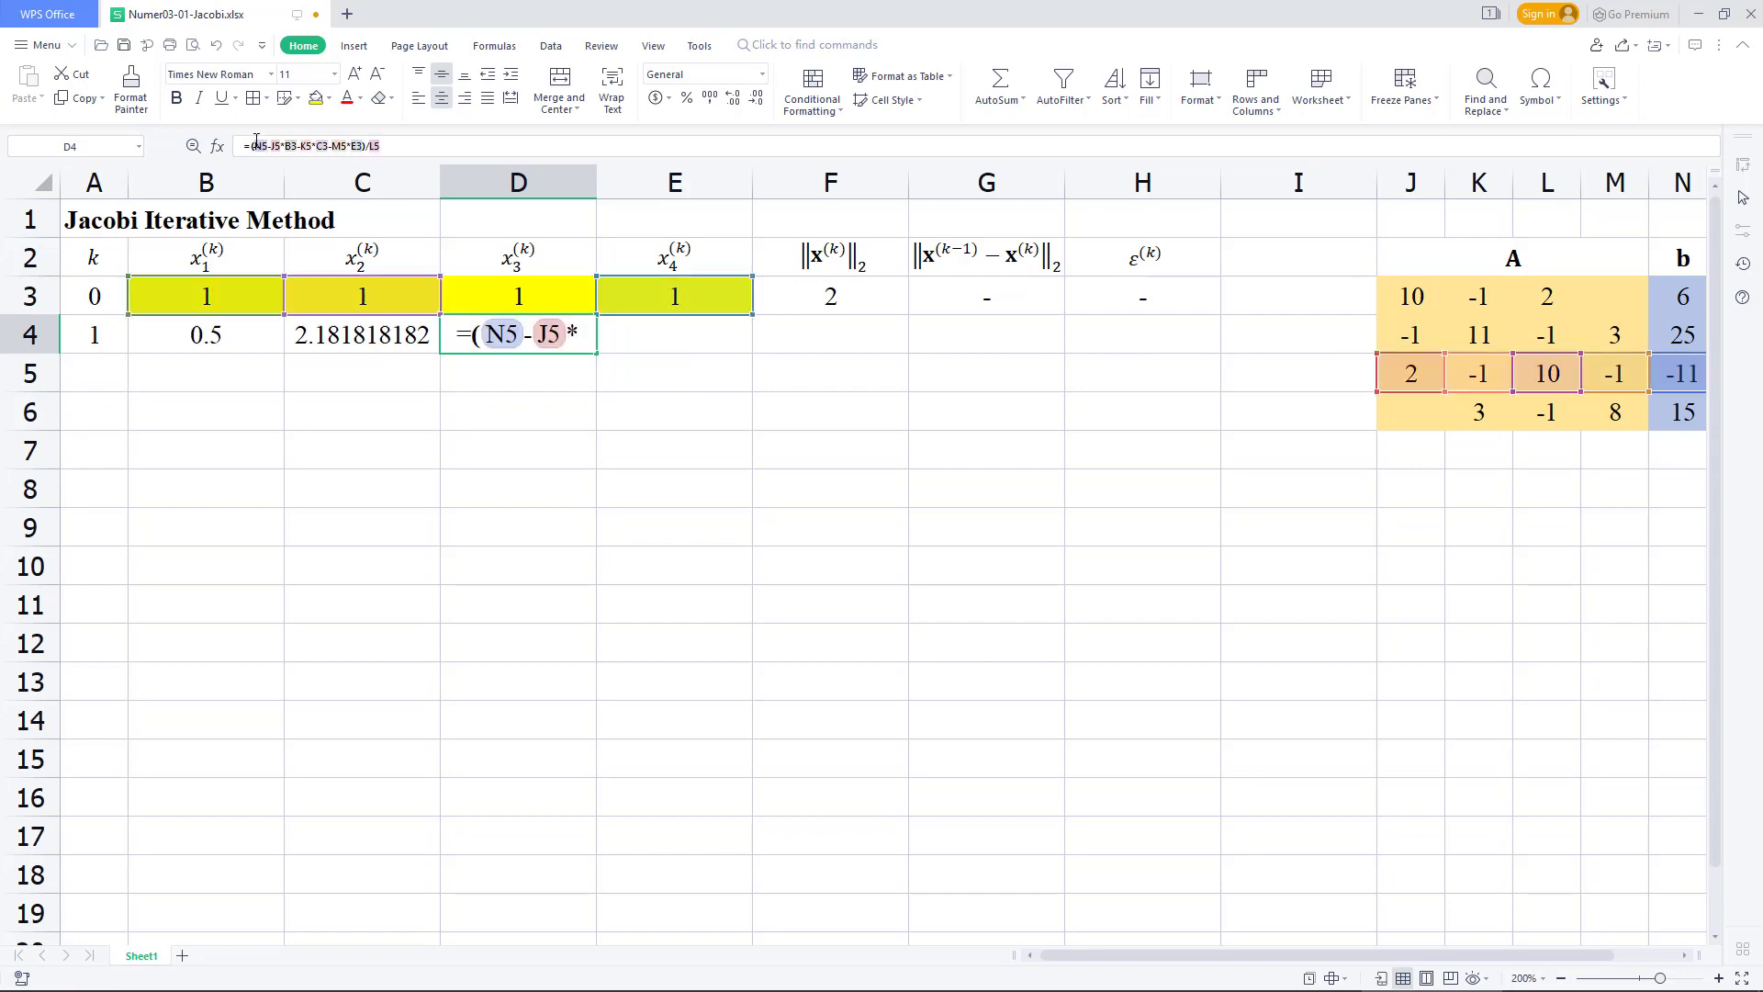
key(F4)
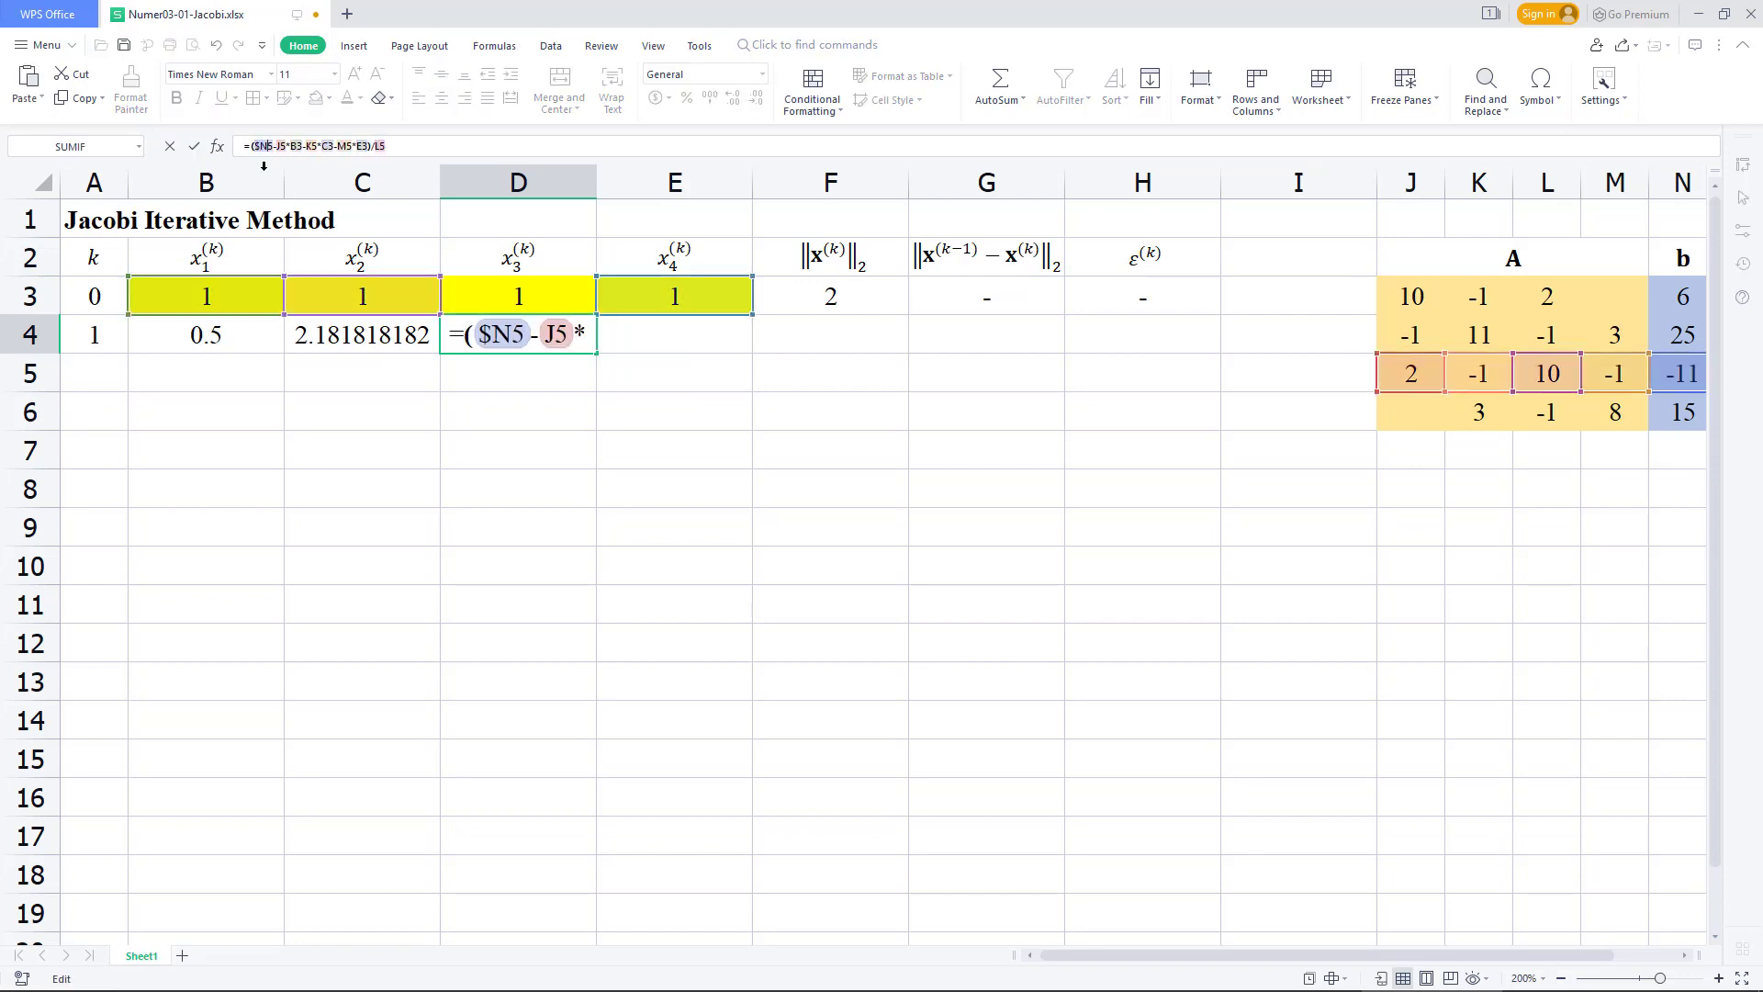
key(Right)
key(Right)
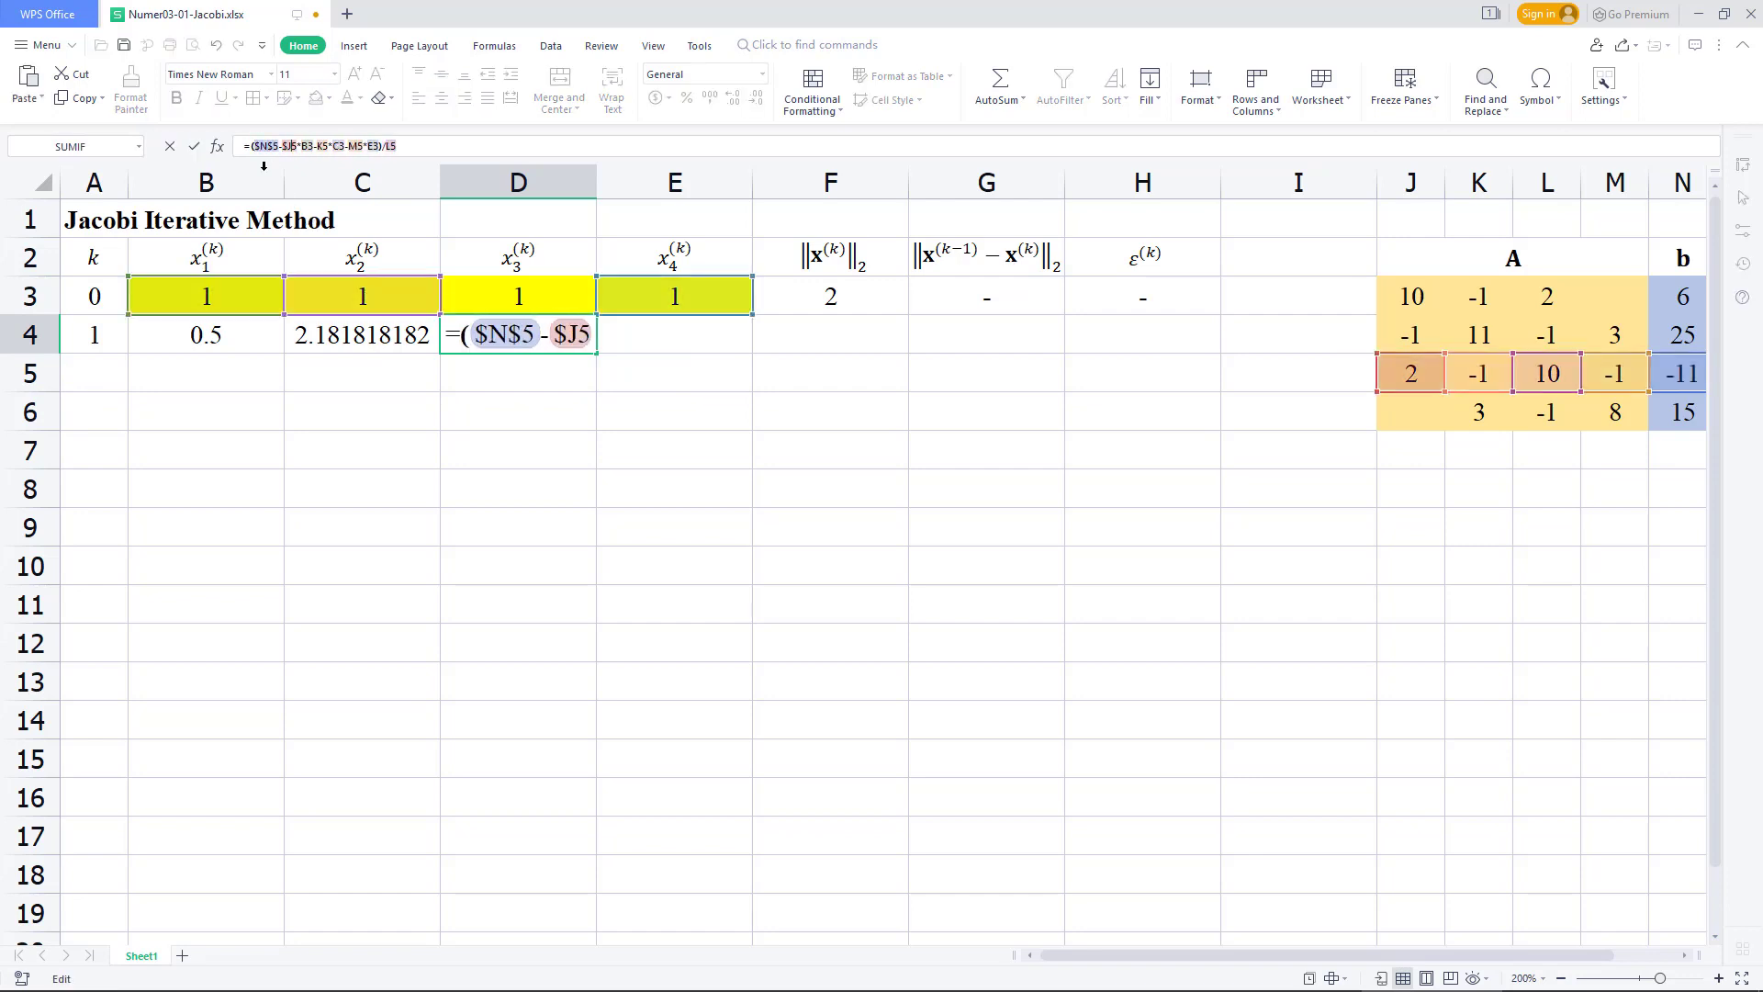
key(F4)
key(Right)
key(Right)
key(Right)
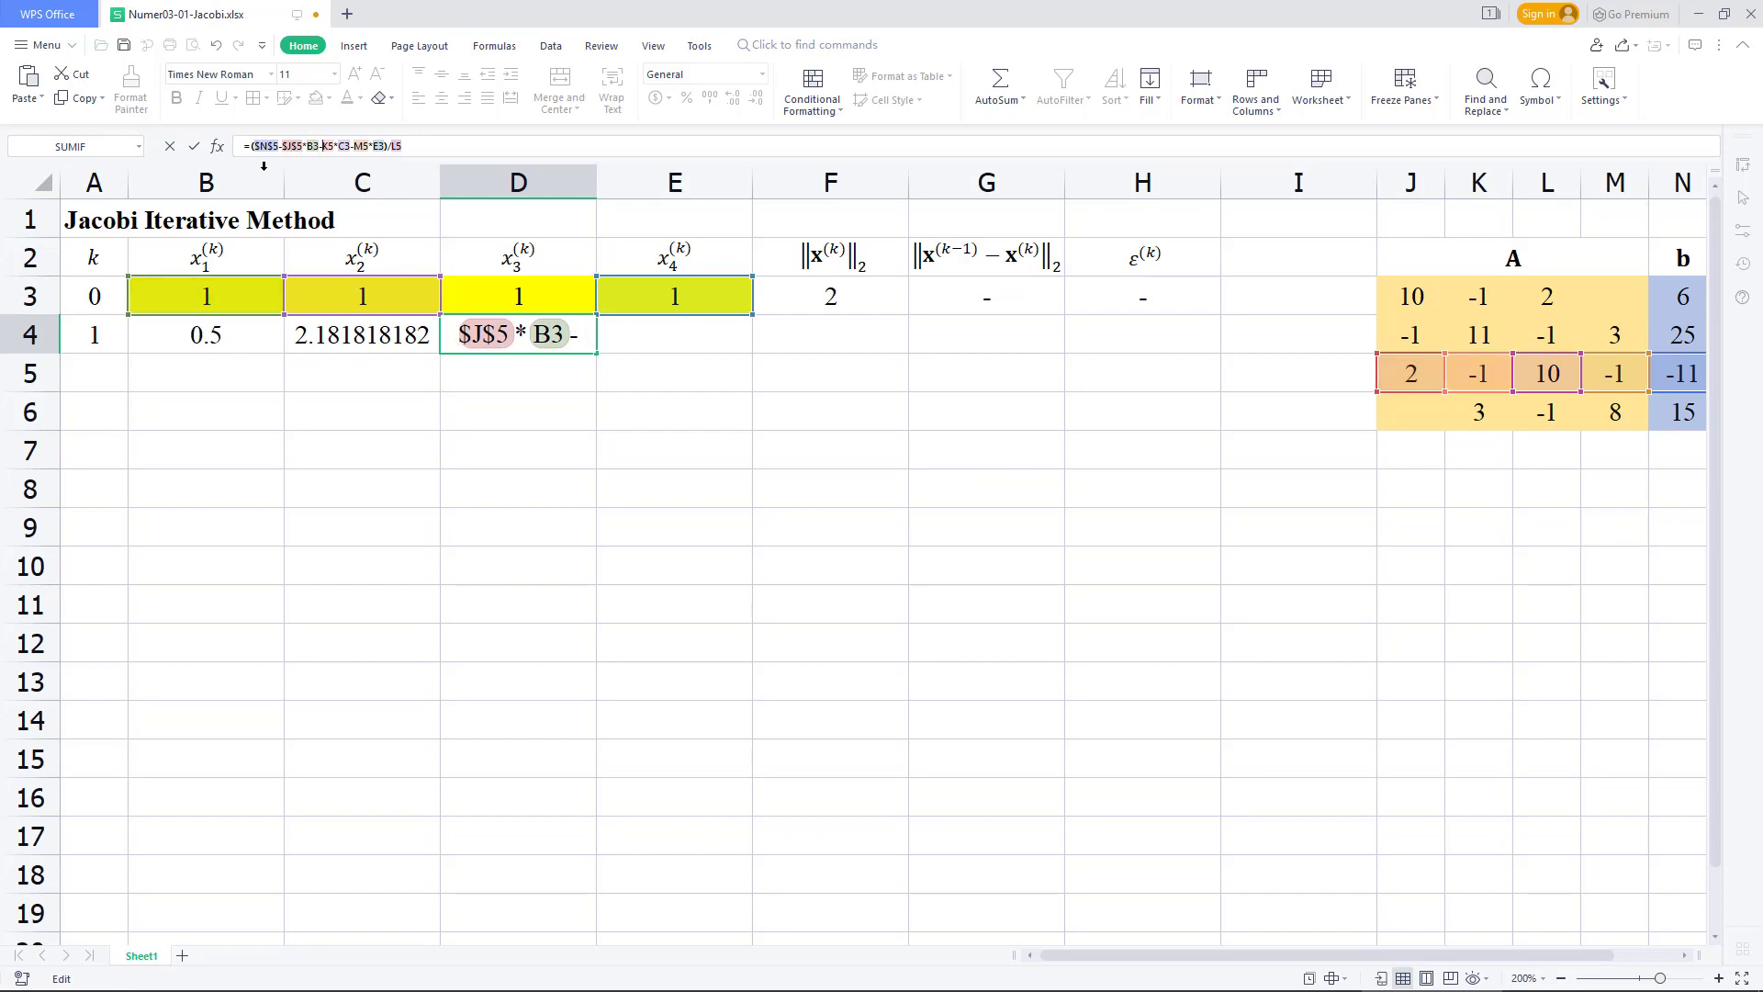
key(F4)
key(Right)
key(Right)
key(Right)
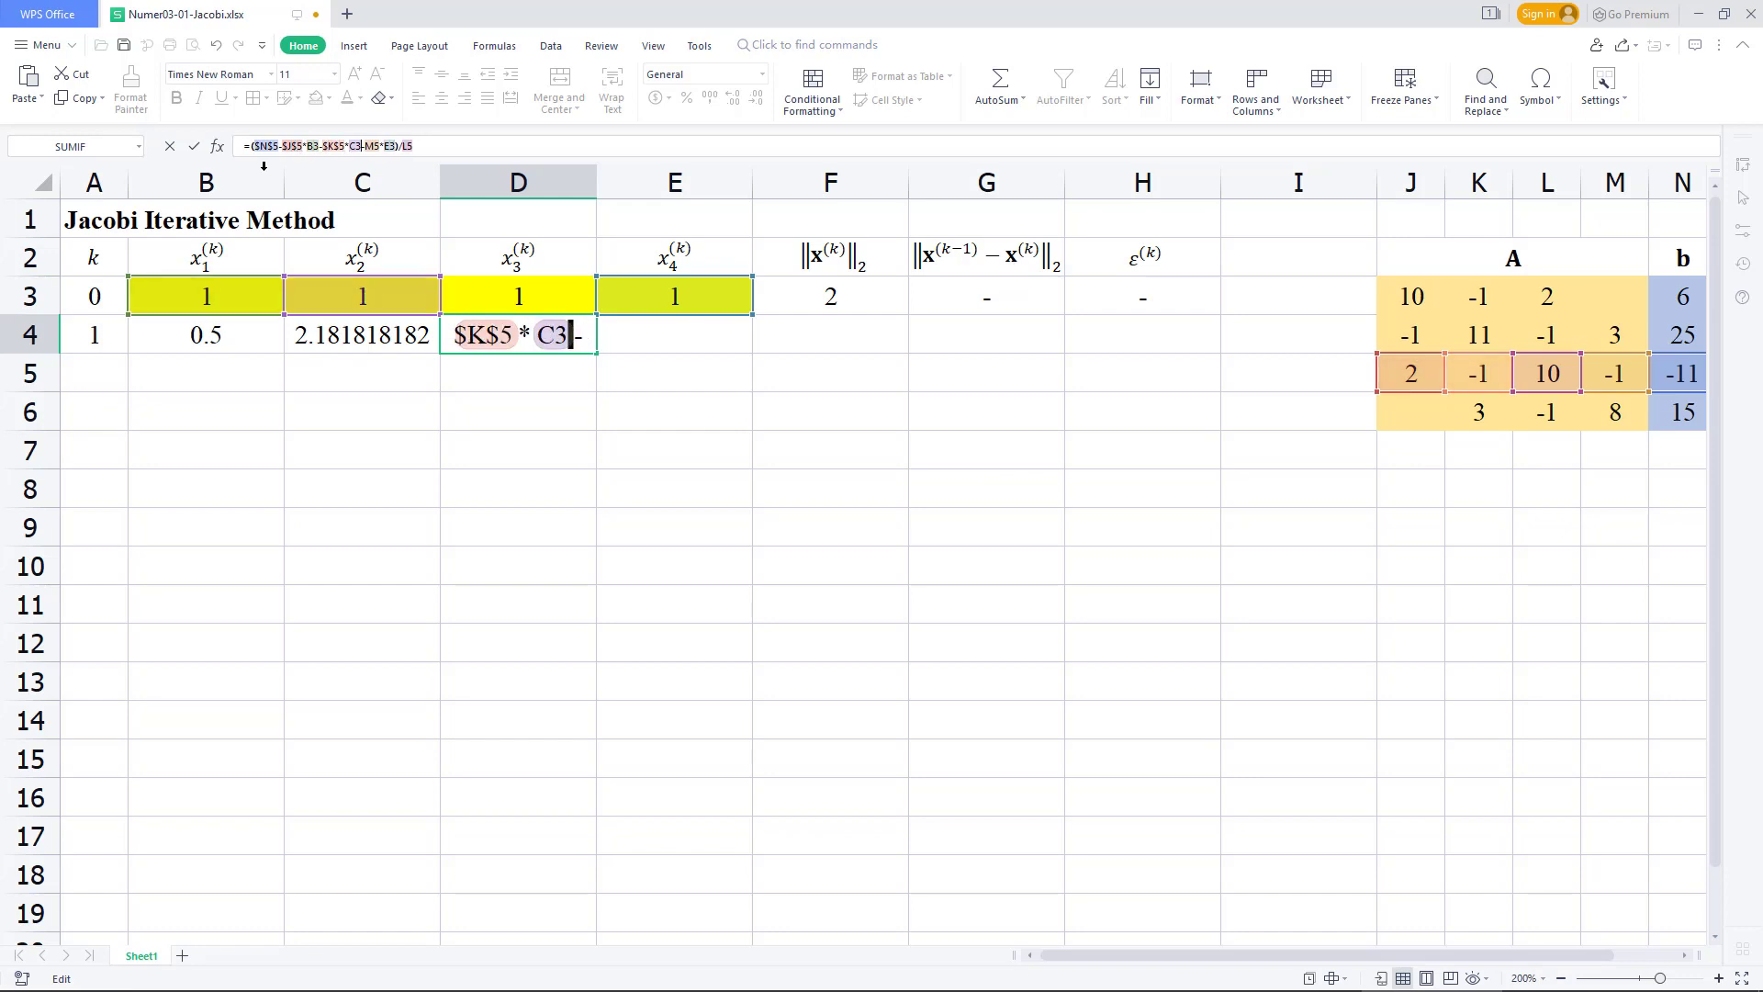
key(Right)
key(Right)
key(F4)
key(Right)
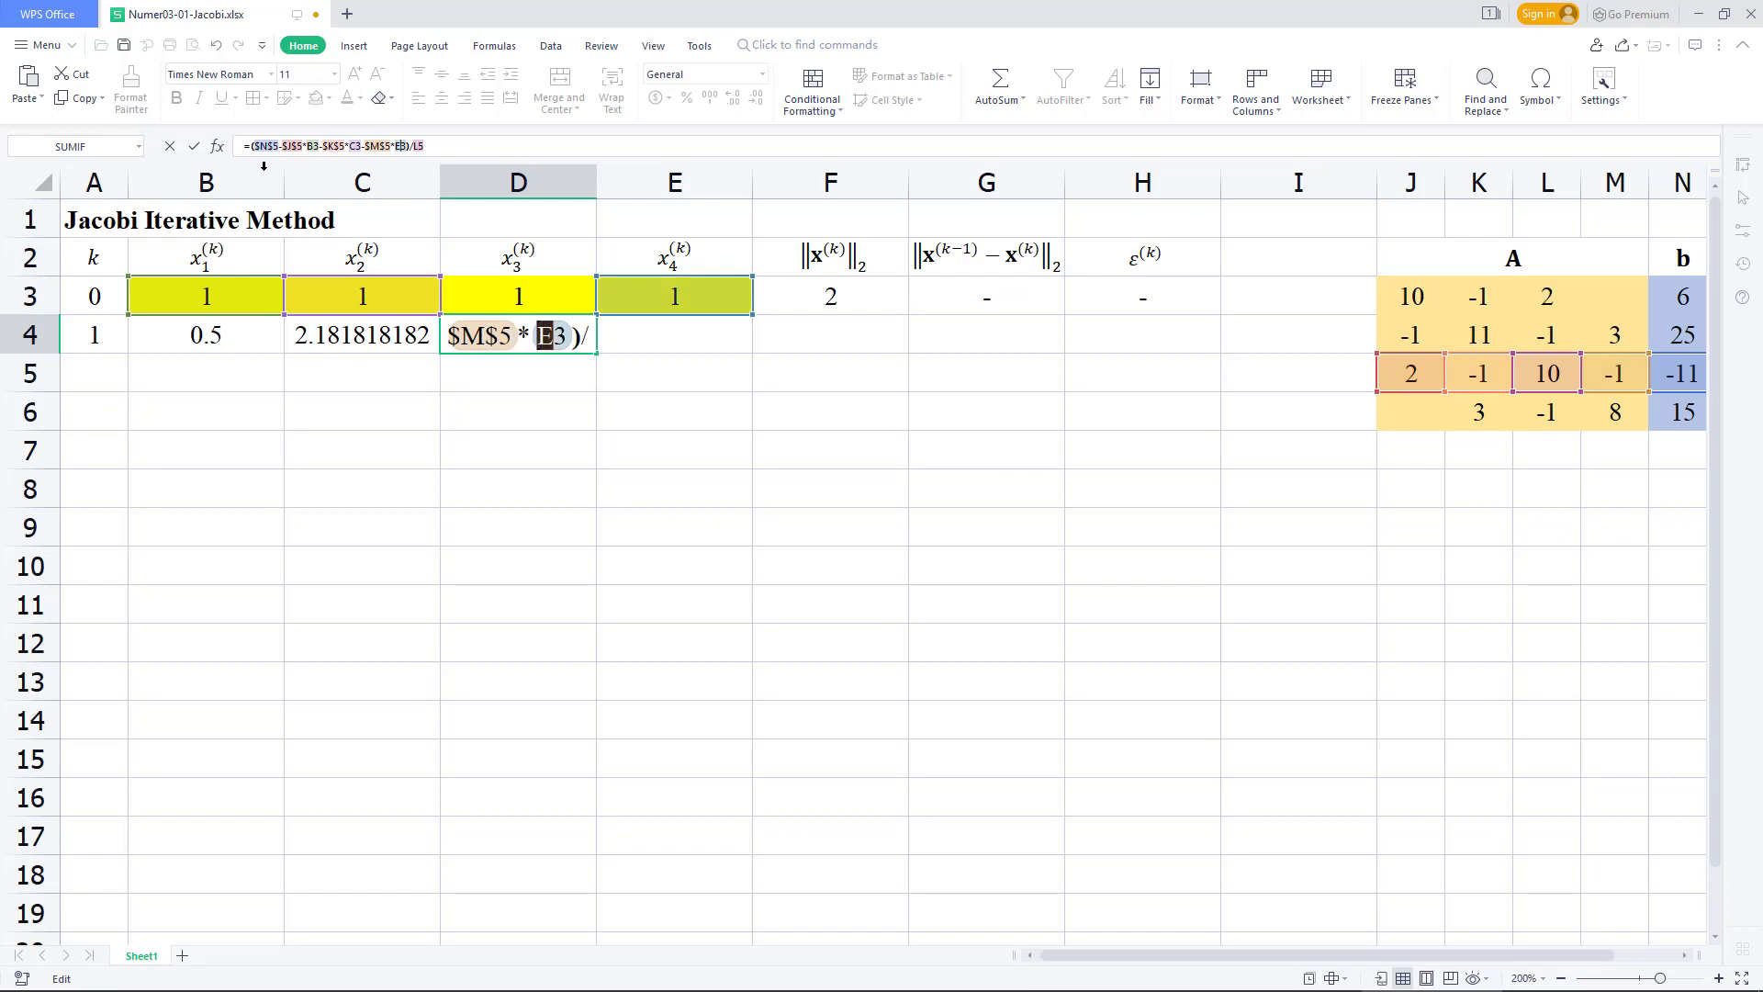
key(Right)
key(Right)
key(Right)
key(Right)
key(Right)
key(Right)
key(F4)
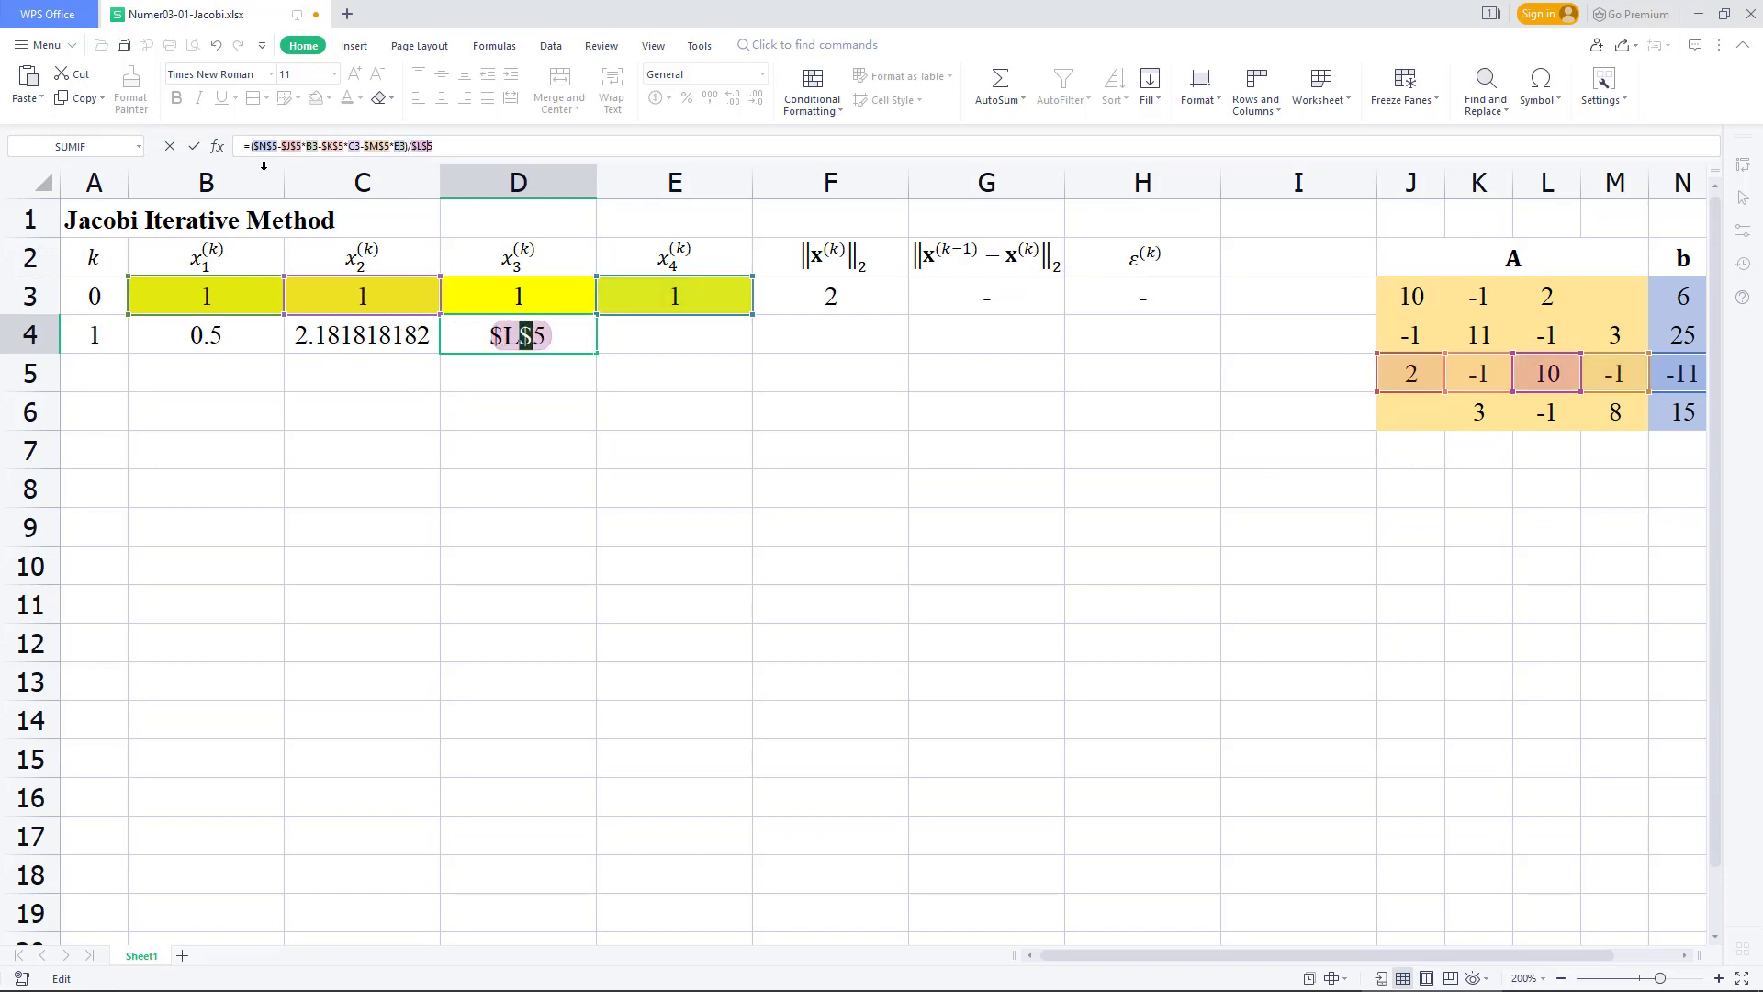
key(Return)
Enter the x4 formula =(N6-J6*B3-K6*C3-L6*D3)/M6 in E4, returning 1.625.
click(663, 332)
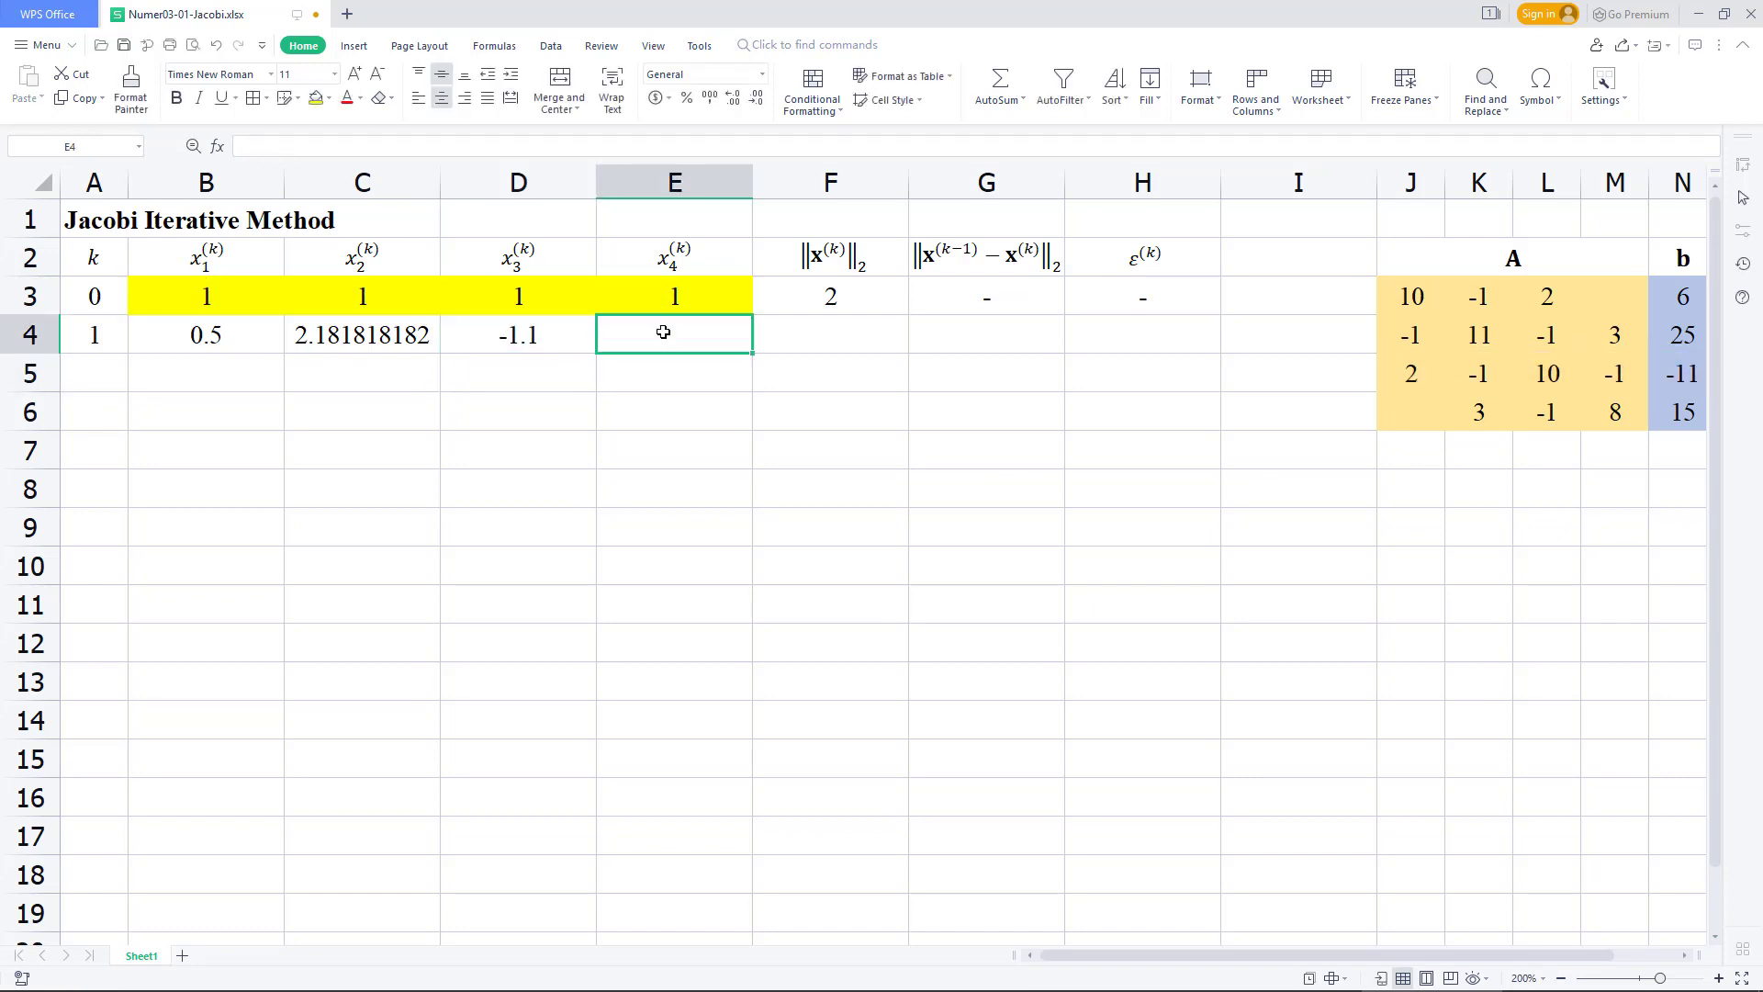
text(=()
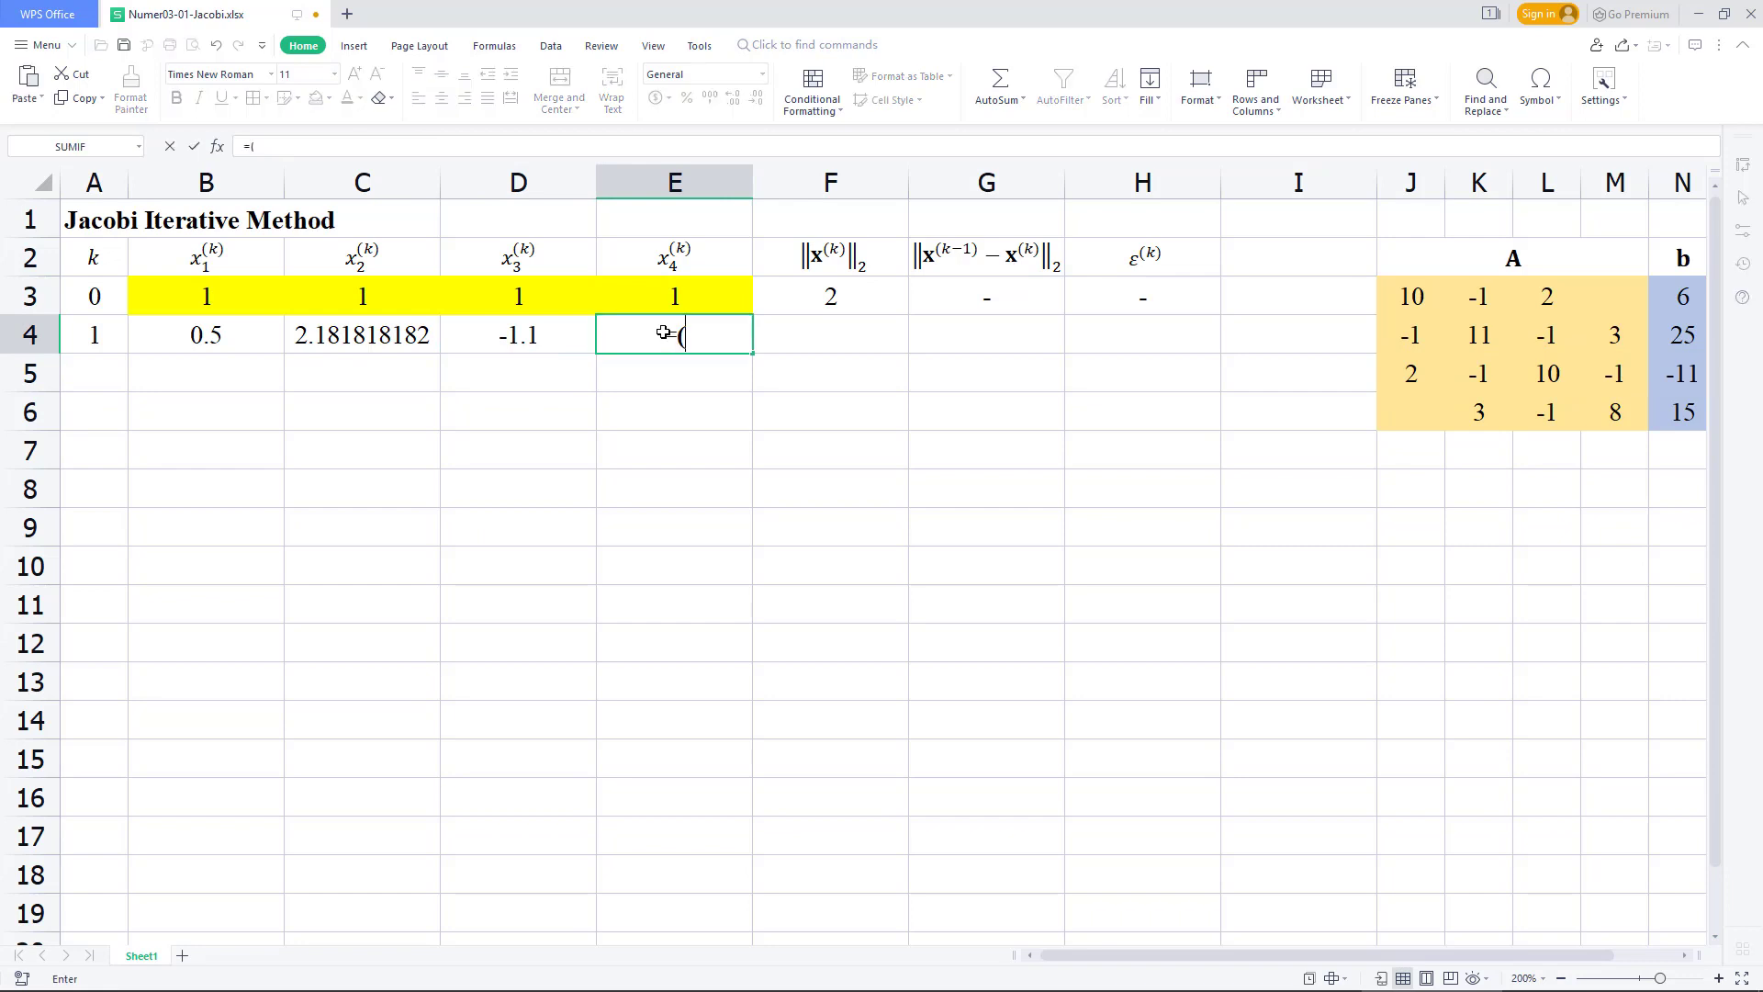
click(1683, 418)
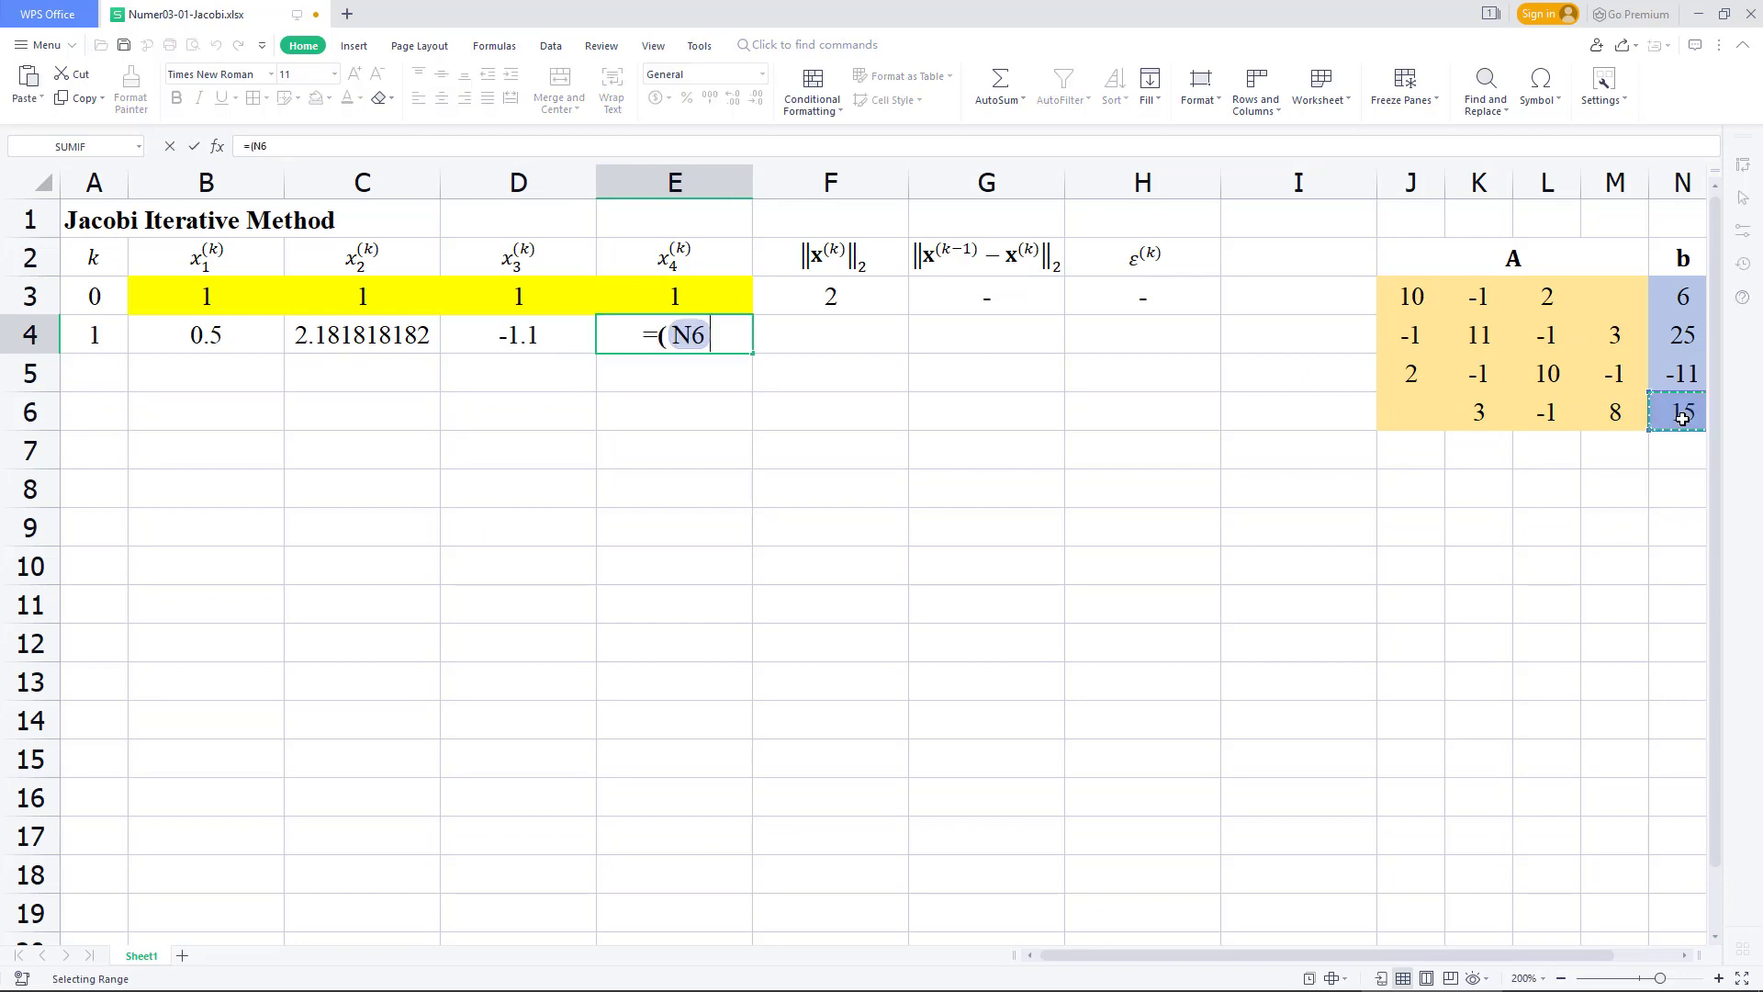
text(-)
click(1416, 416)
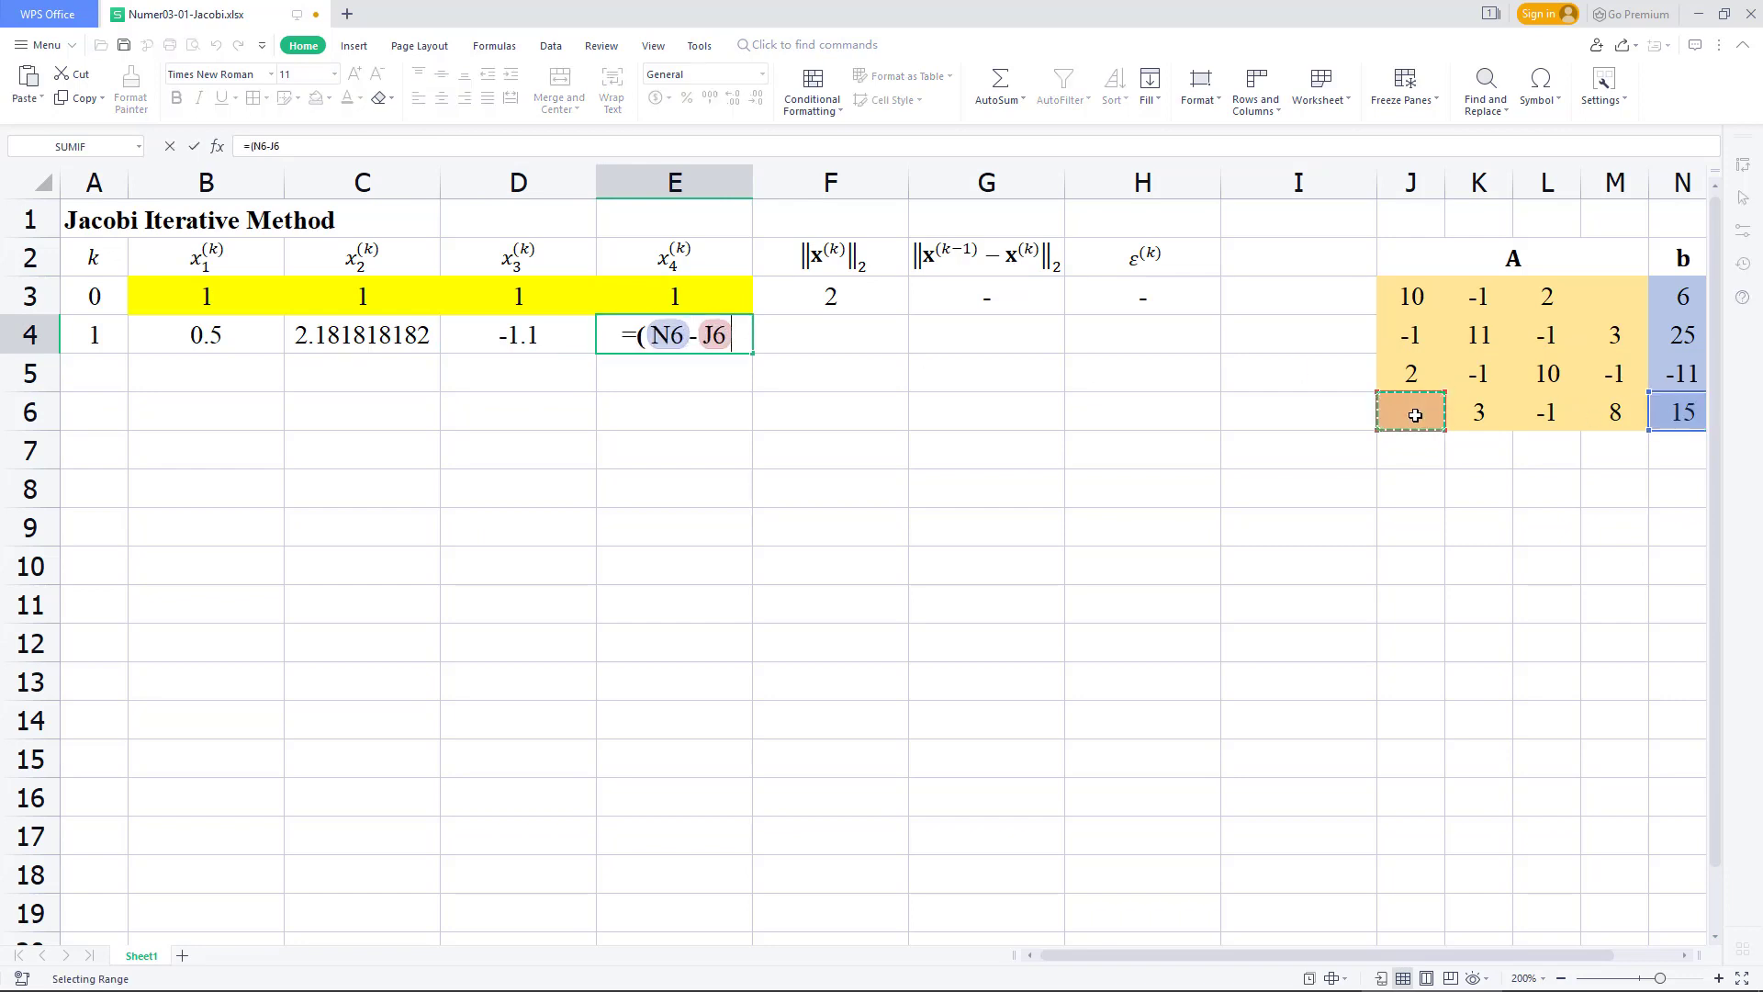
text(*)
click(224, 301)
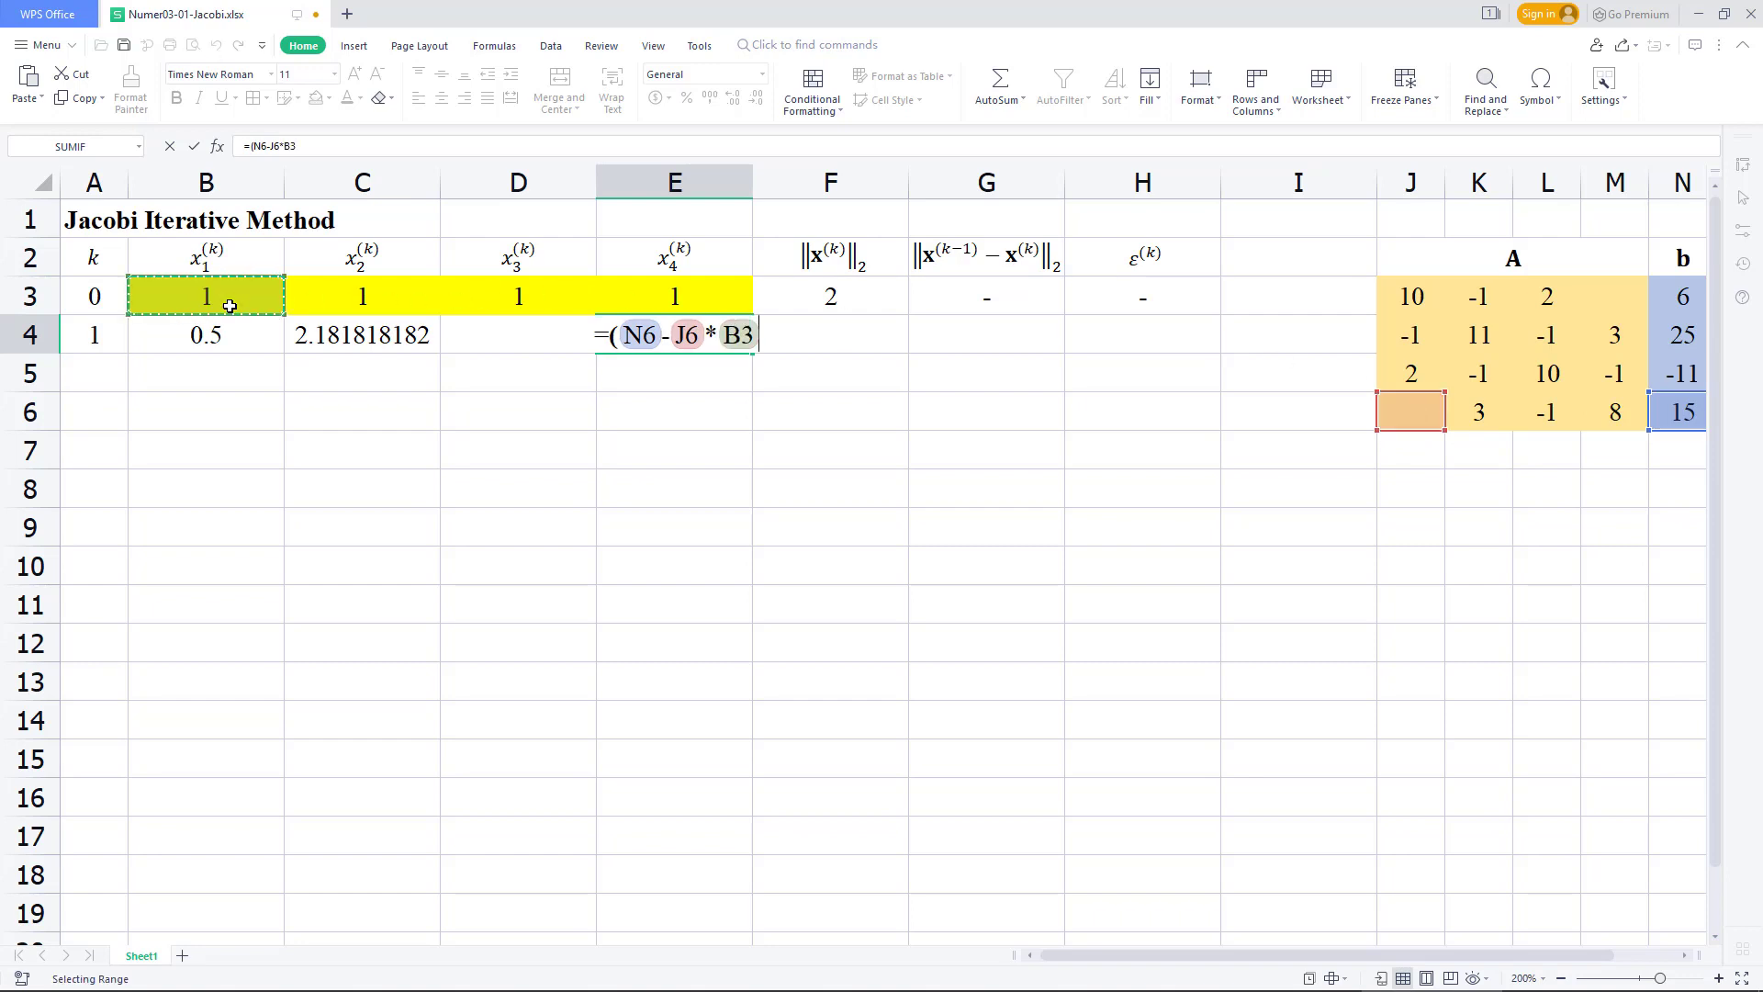
text(-)
click(1483, 411)
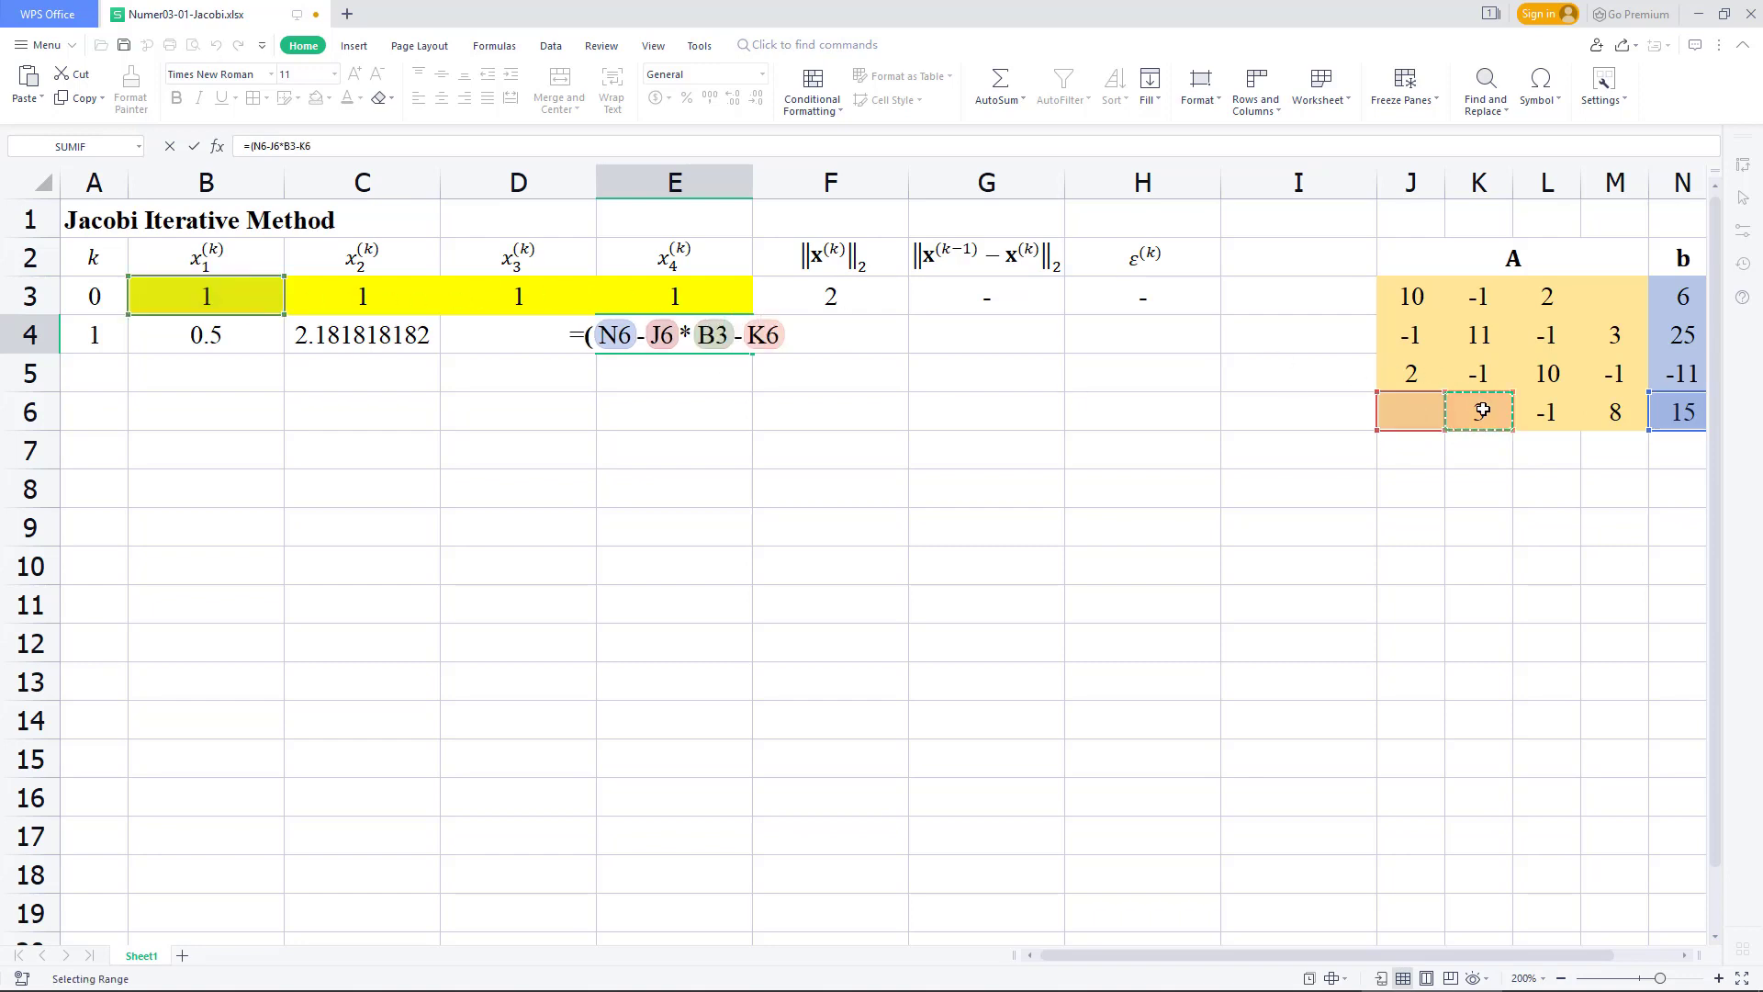
text(*)
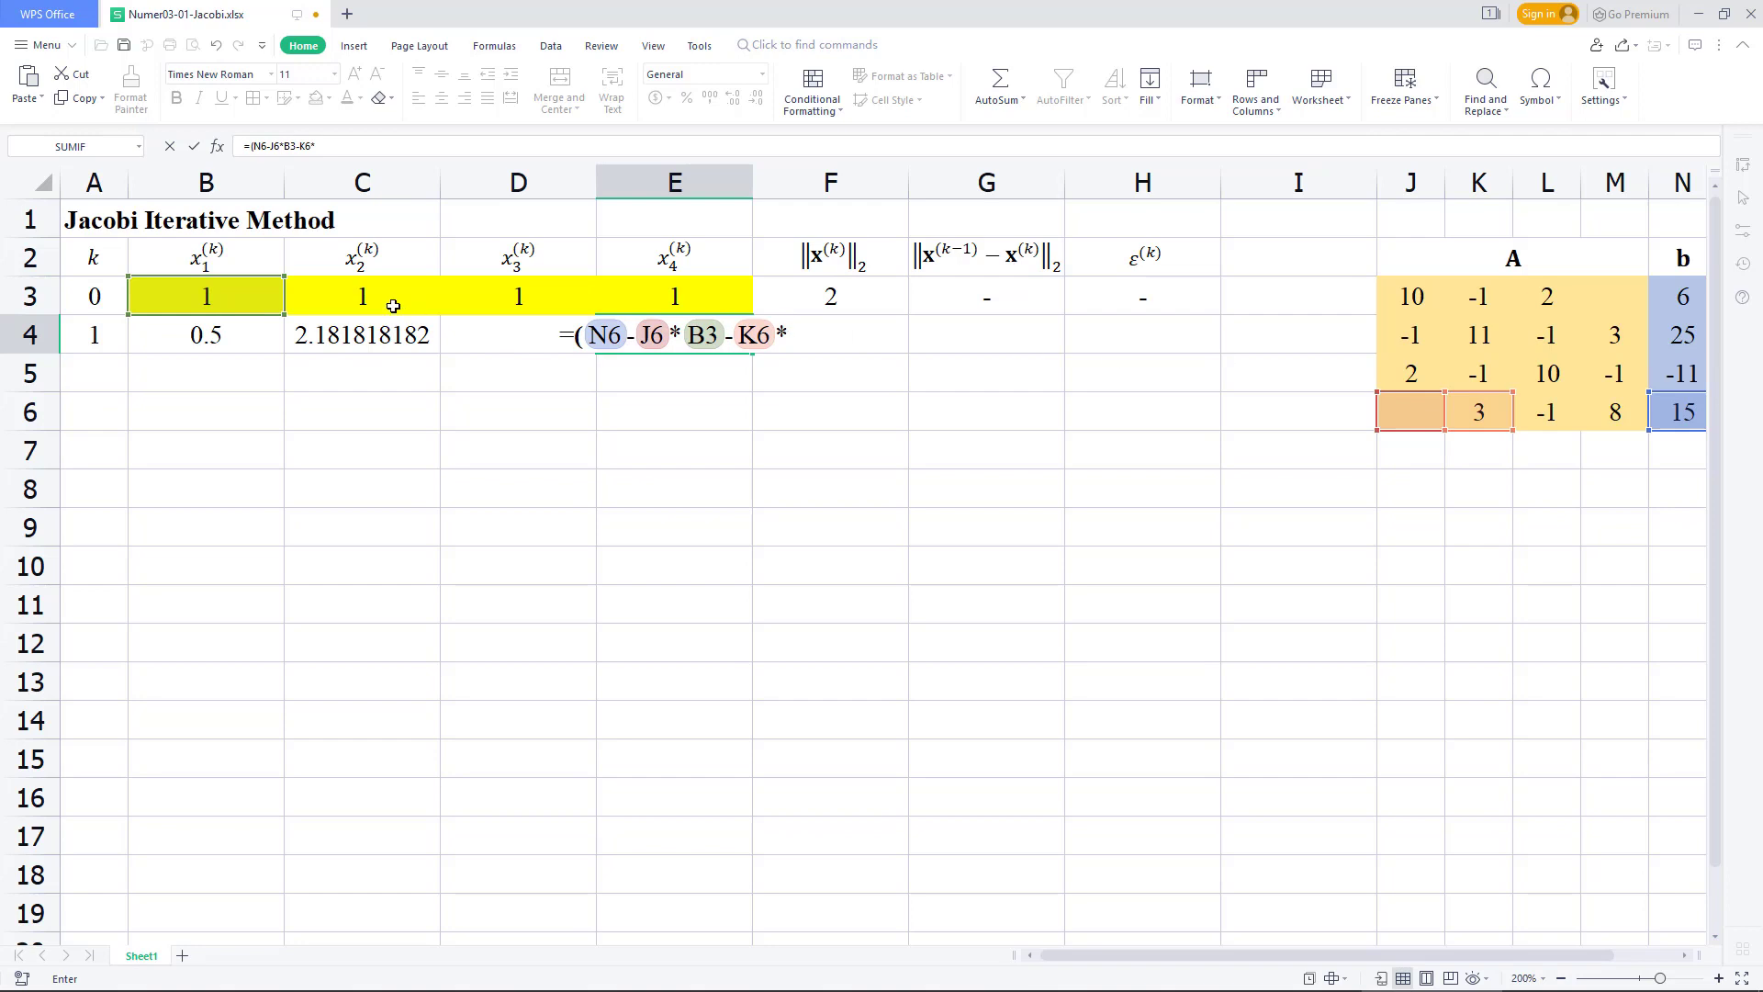
click(379, 295)
text(-)
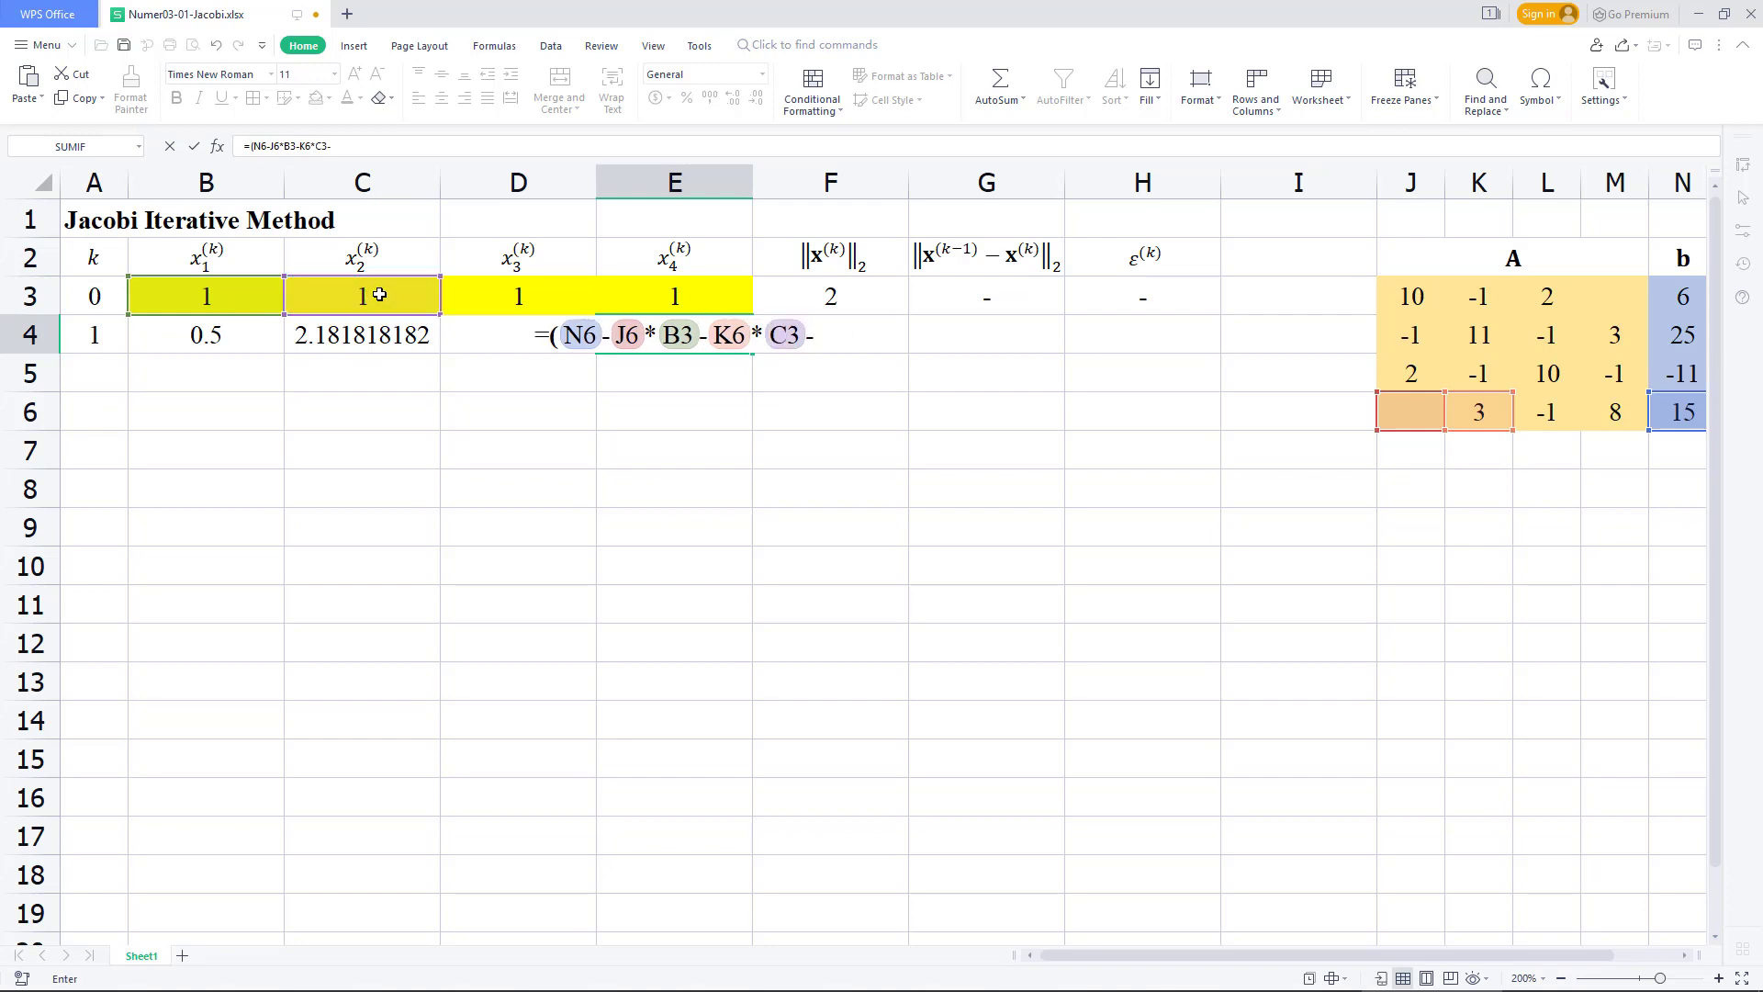
click(1551, 413)
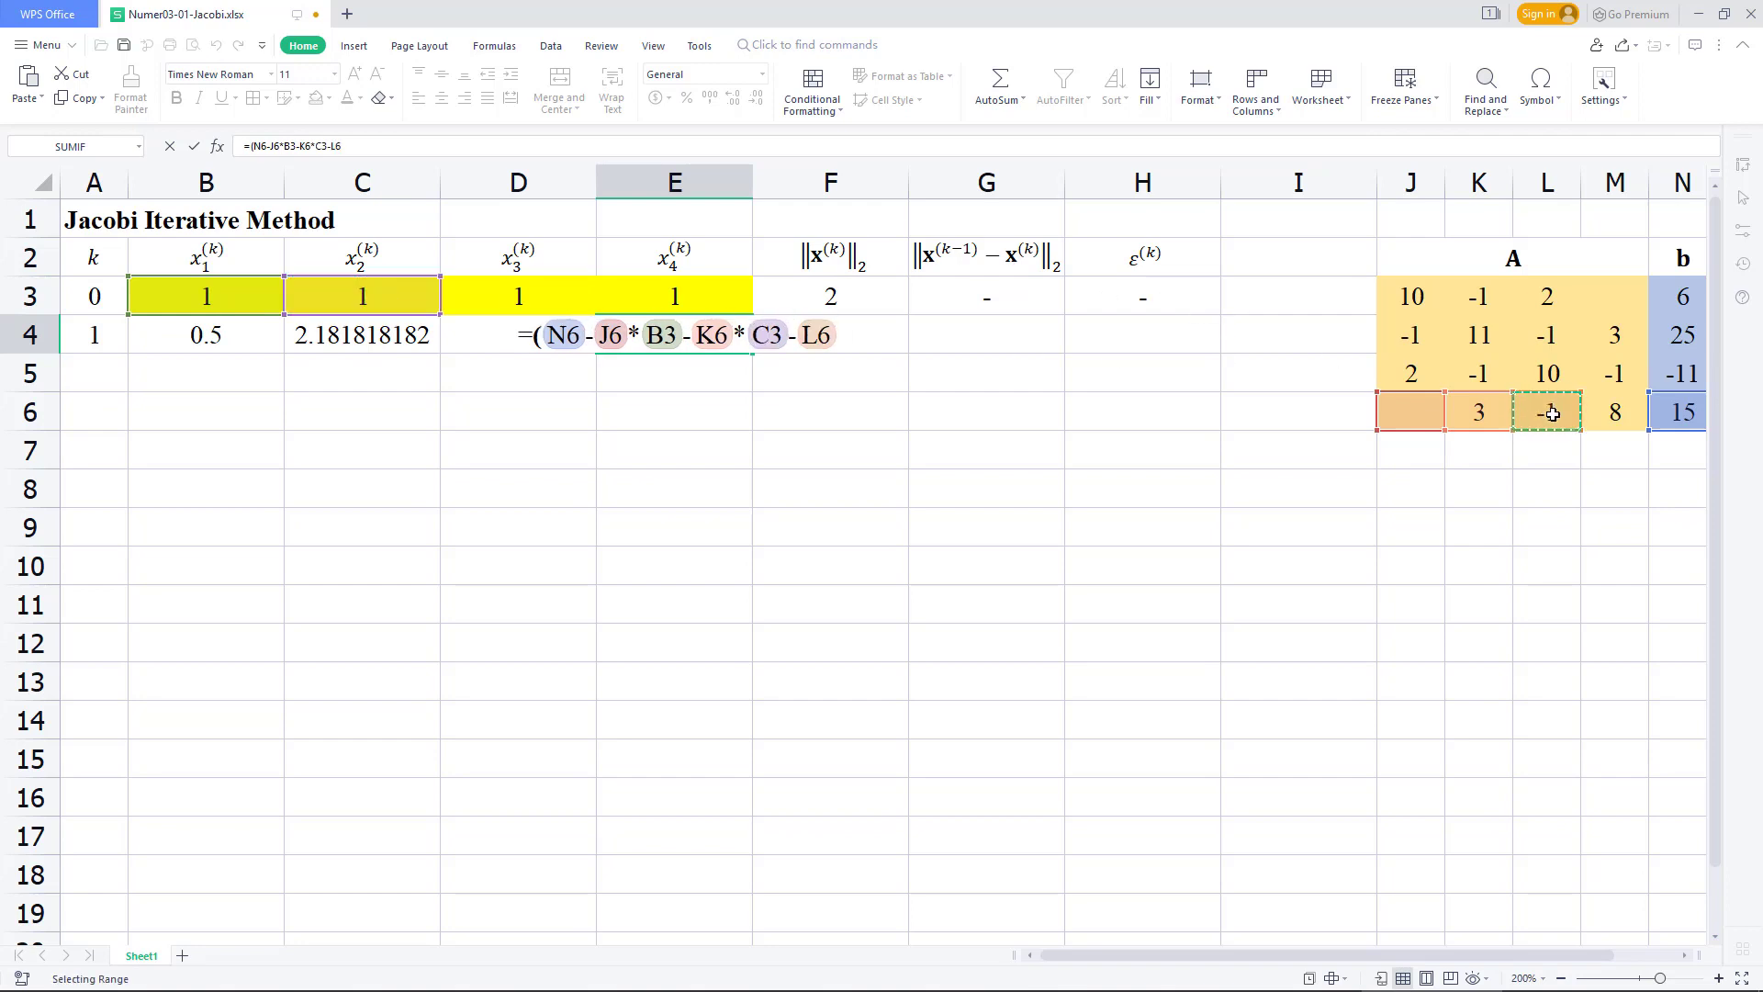
text(*)
click(552, 299)
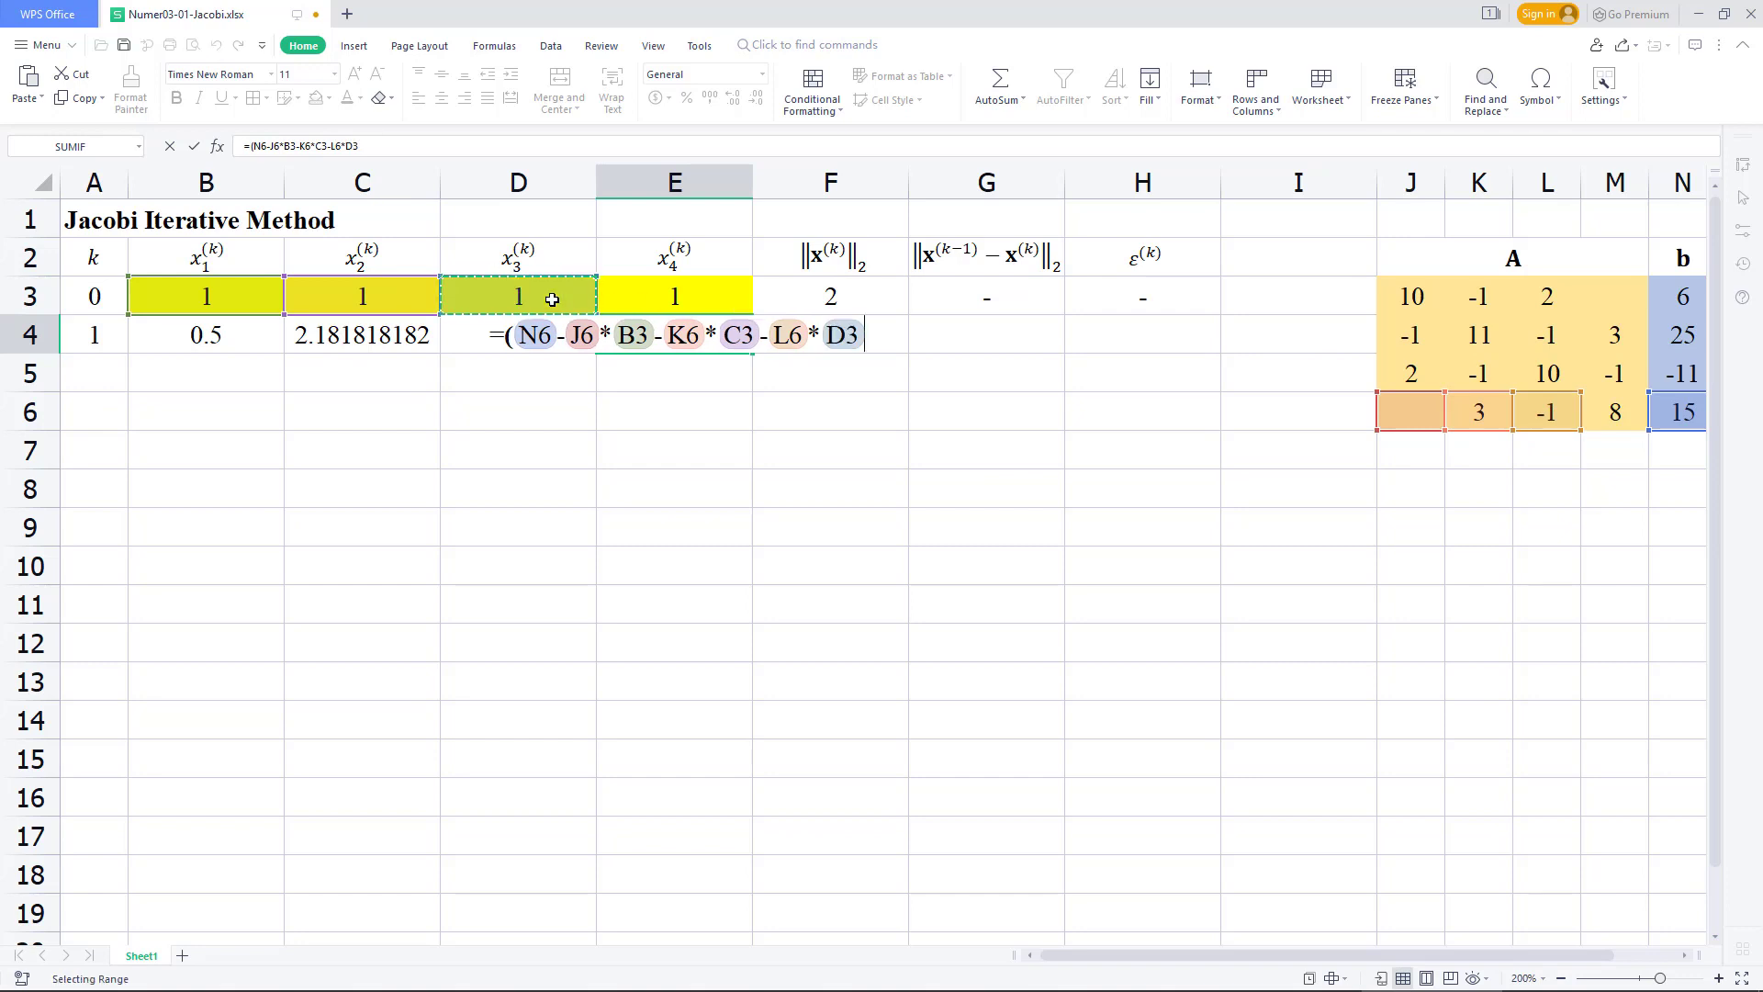
text()/)
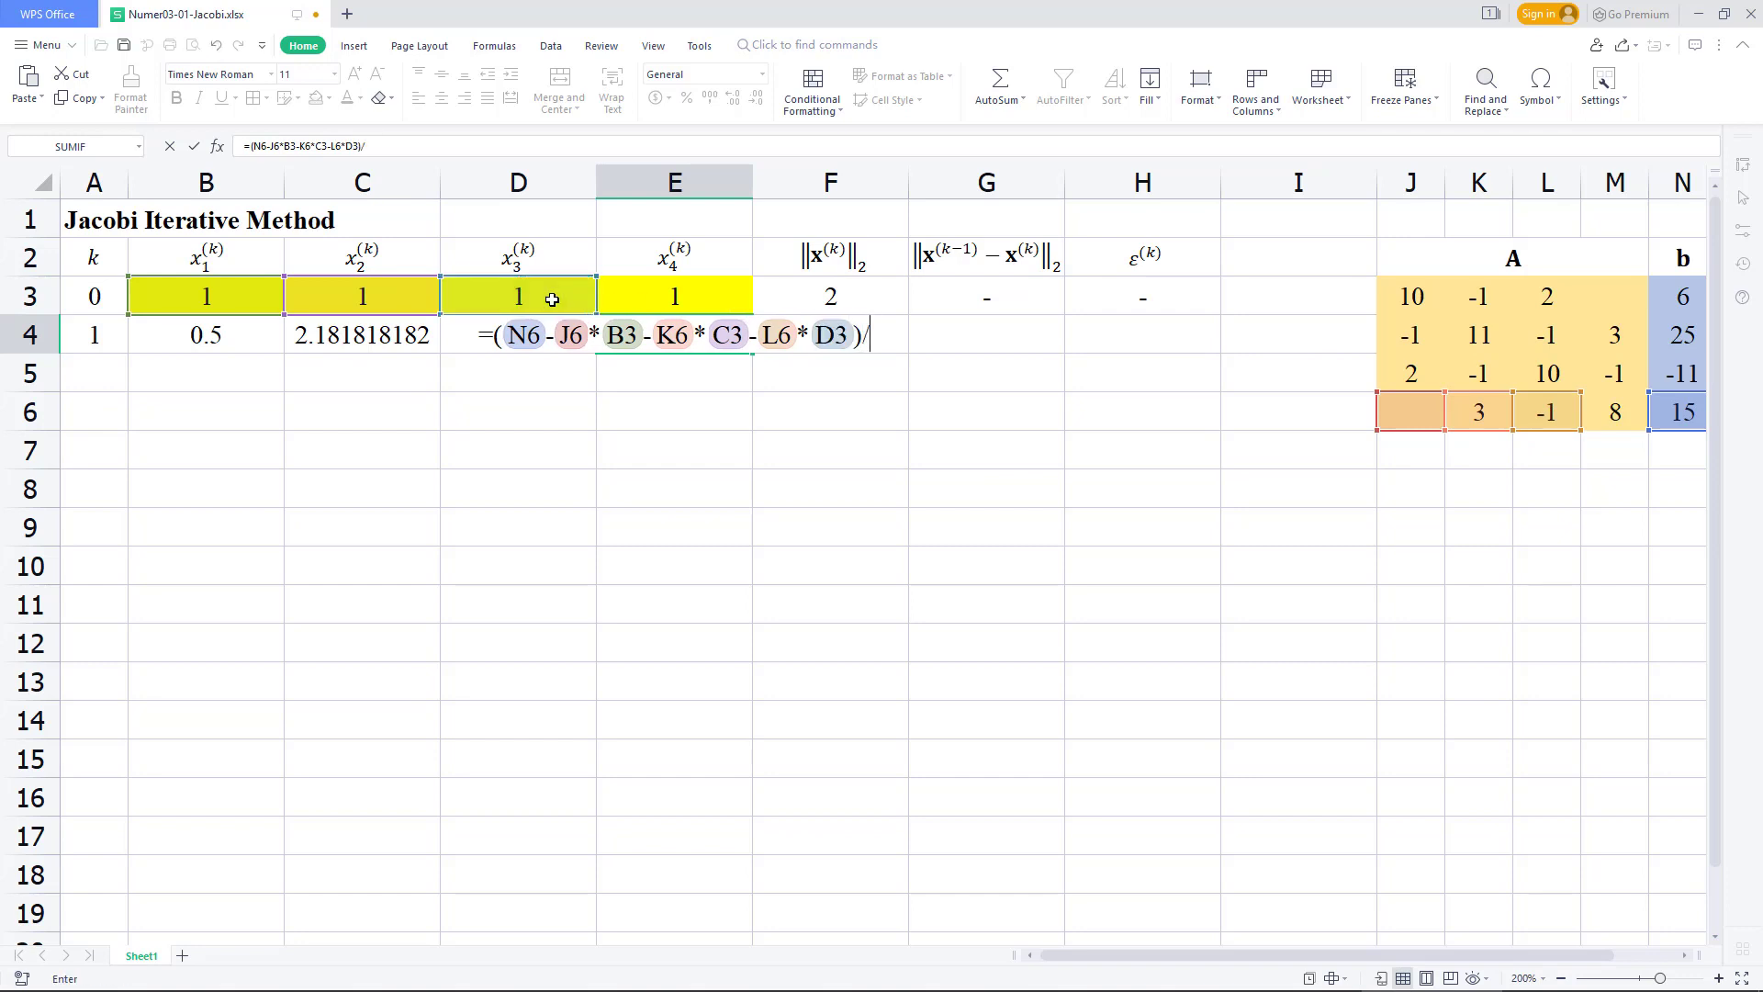
click(1623, 415)
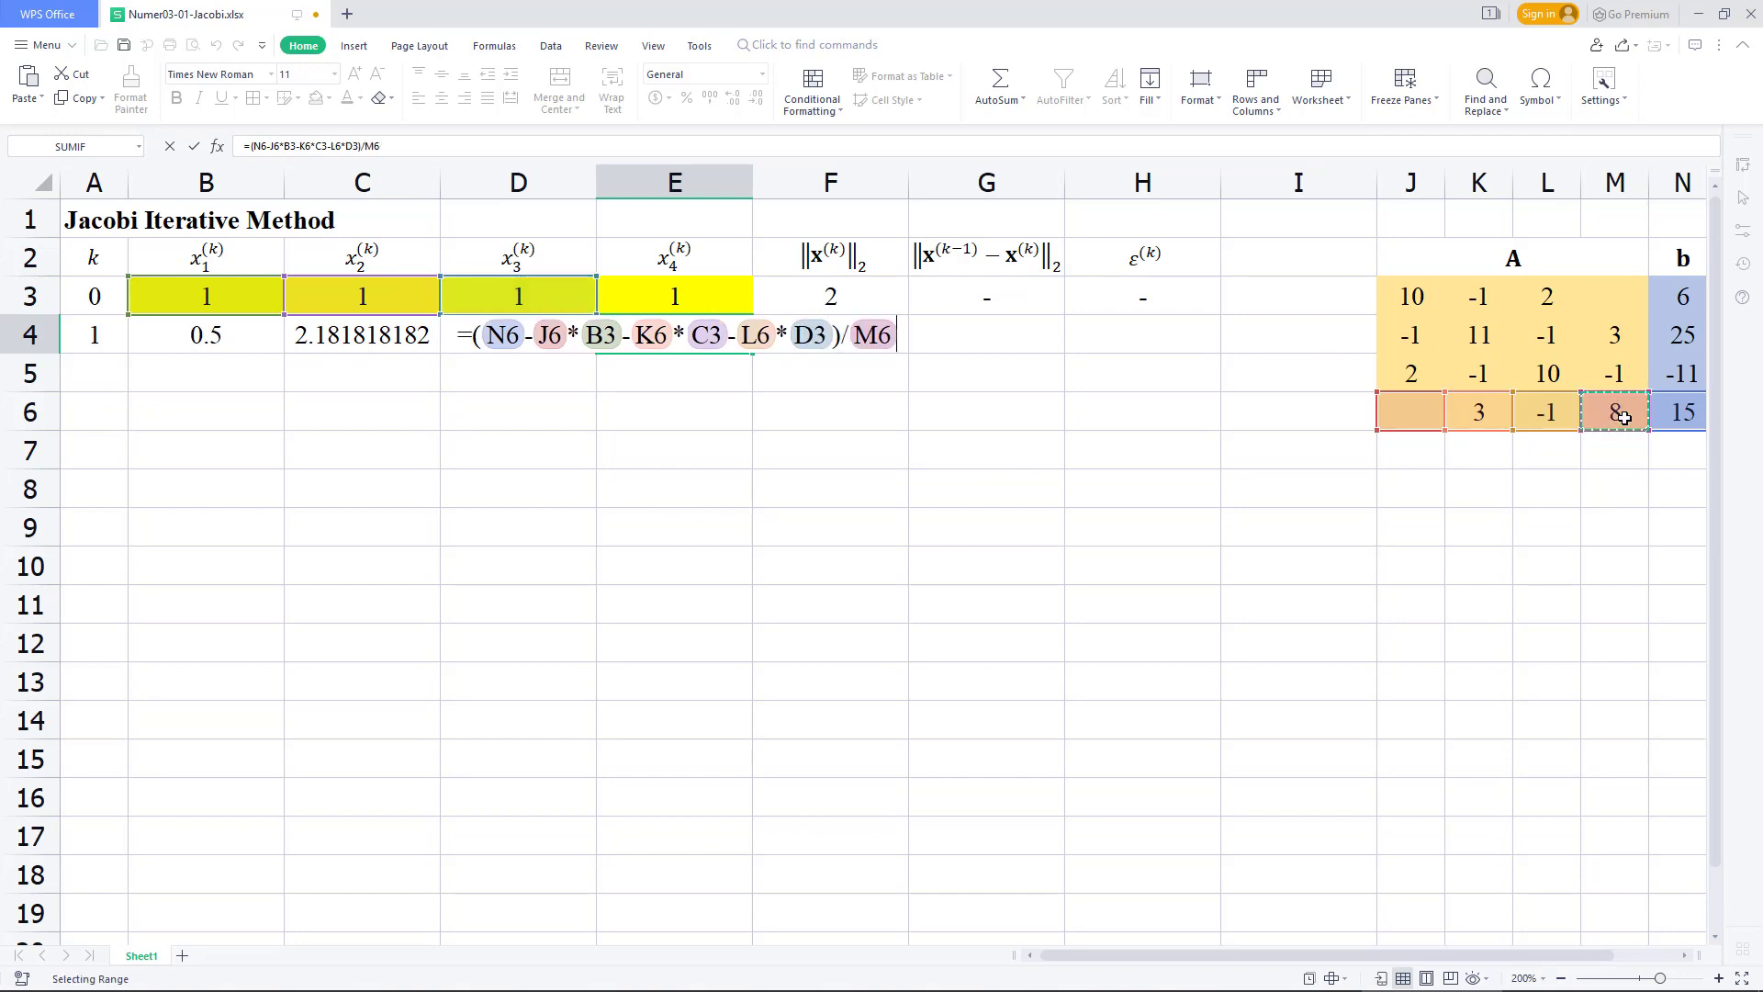
key(Return)
Rewrite E4's formula with $N$6, $J$6, $K$6, $L$6 and $M$6, still returning 1.625.
click(725, 341)
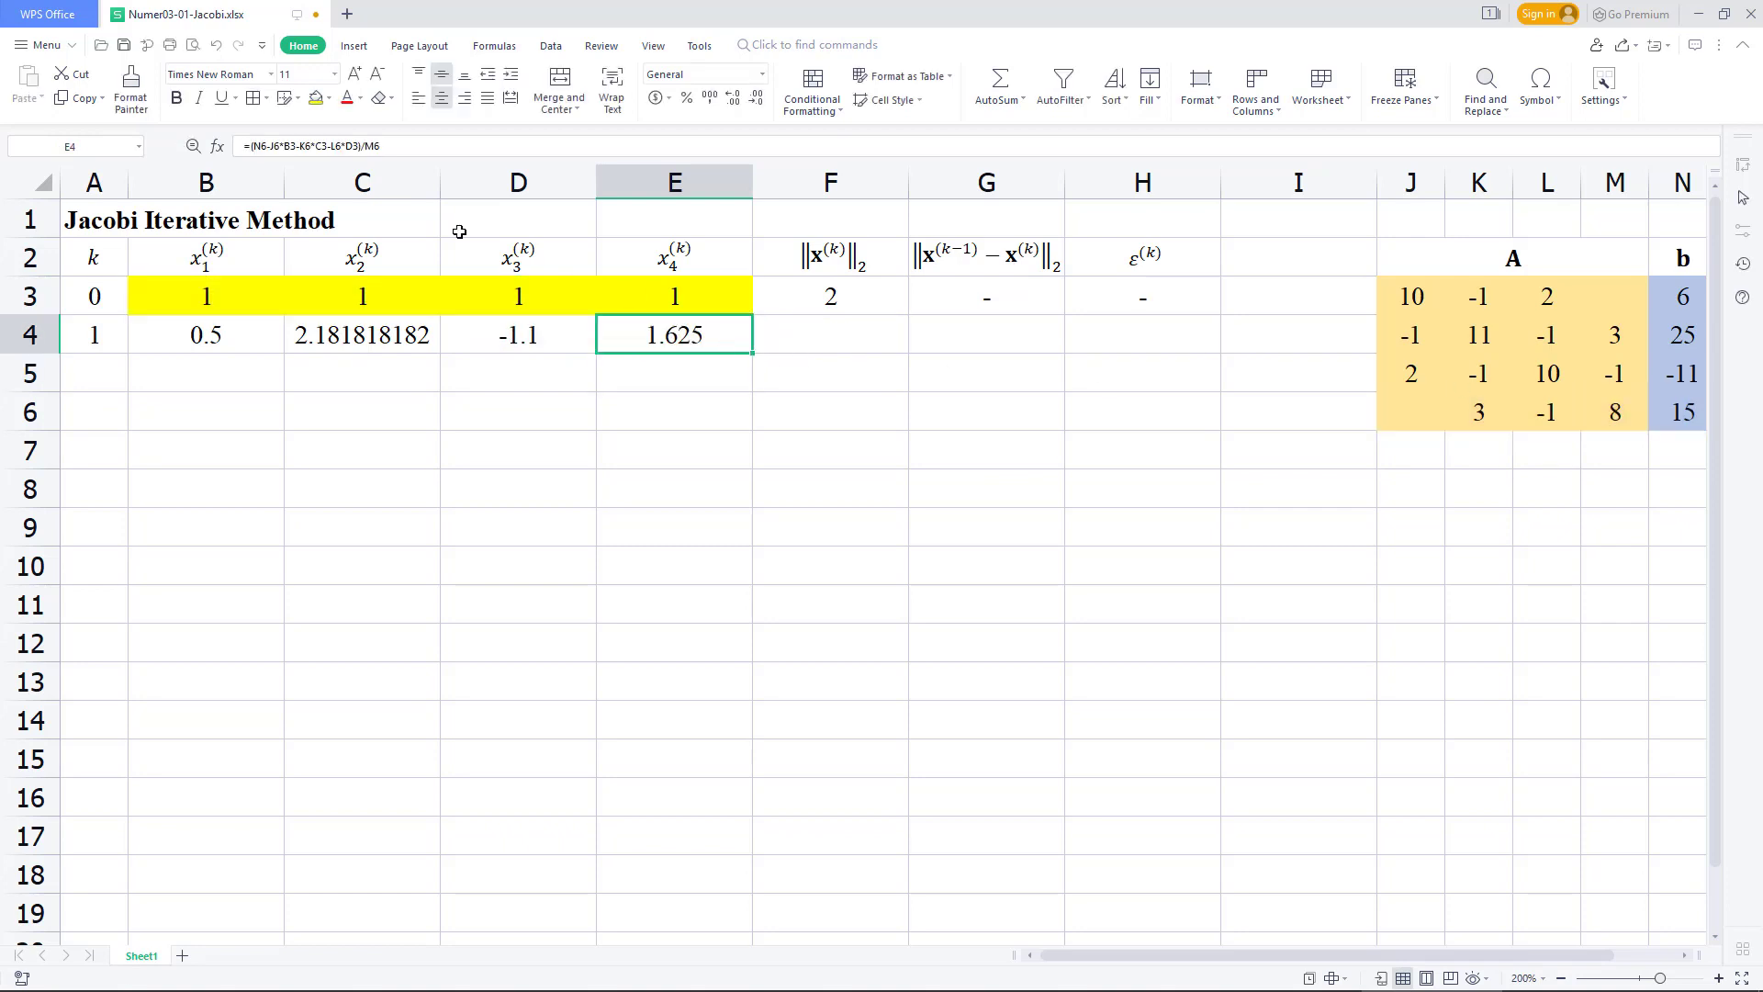
click(262, 149)
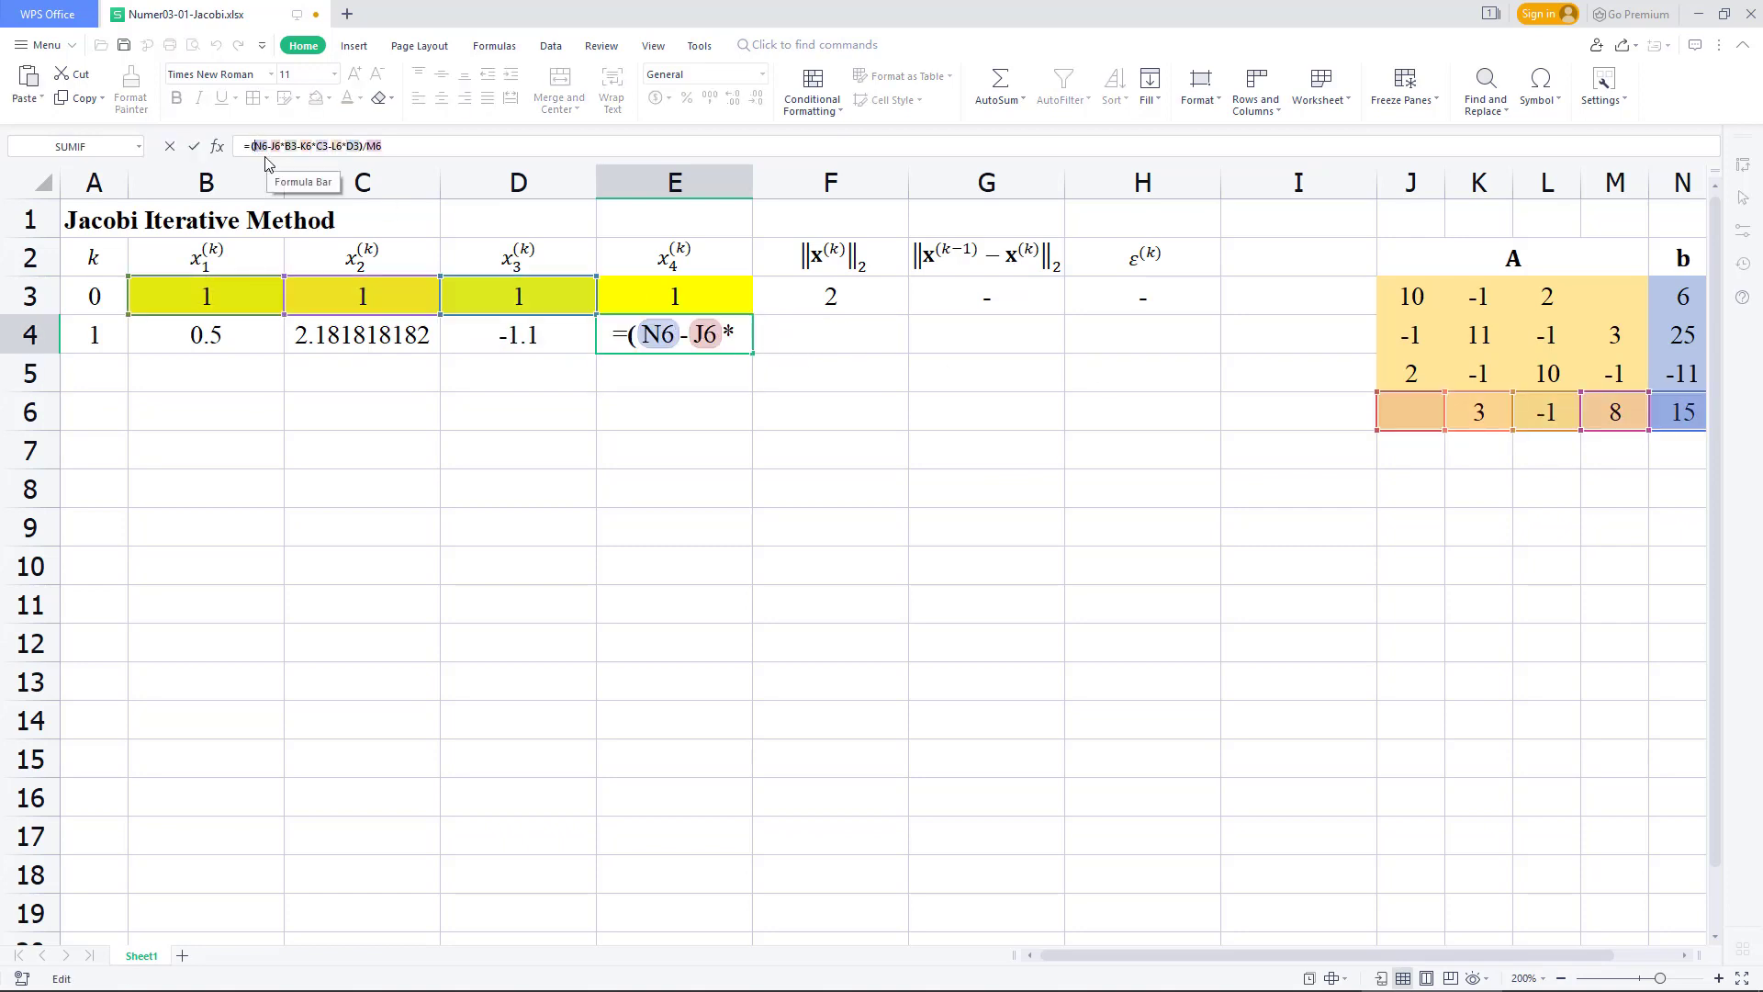
text($N$)
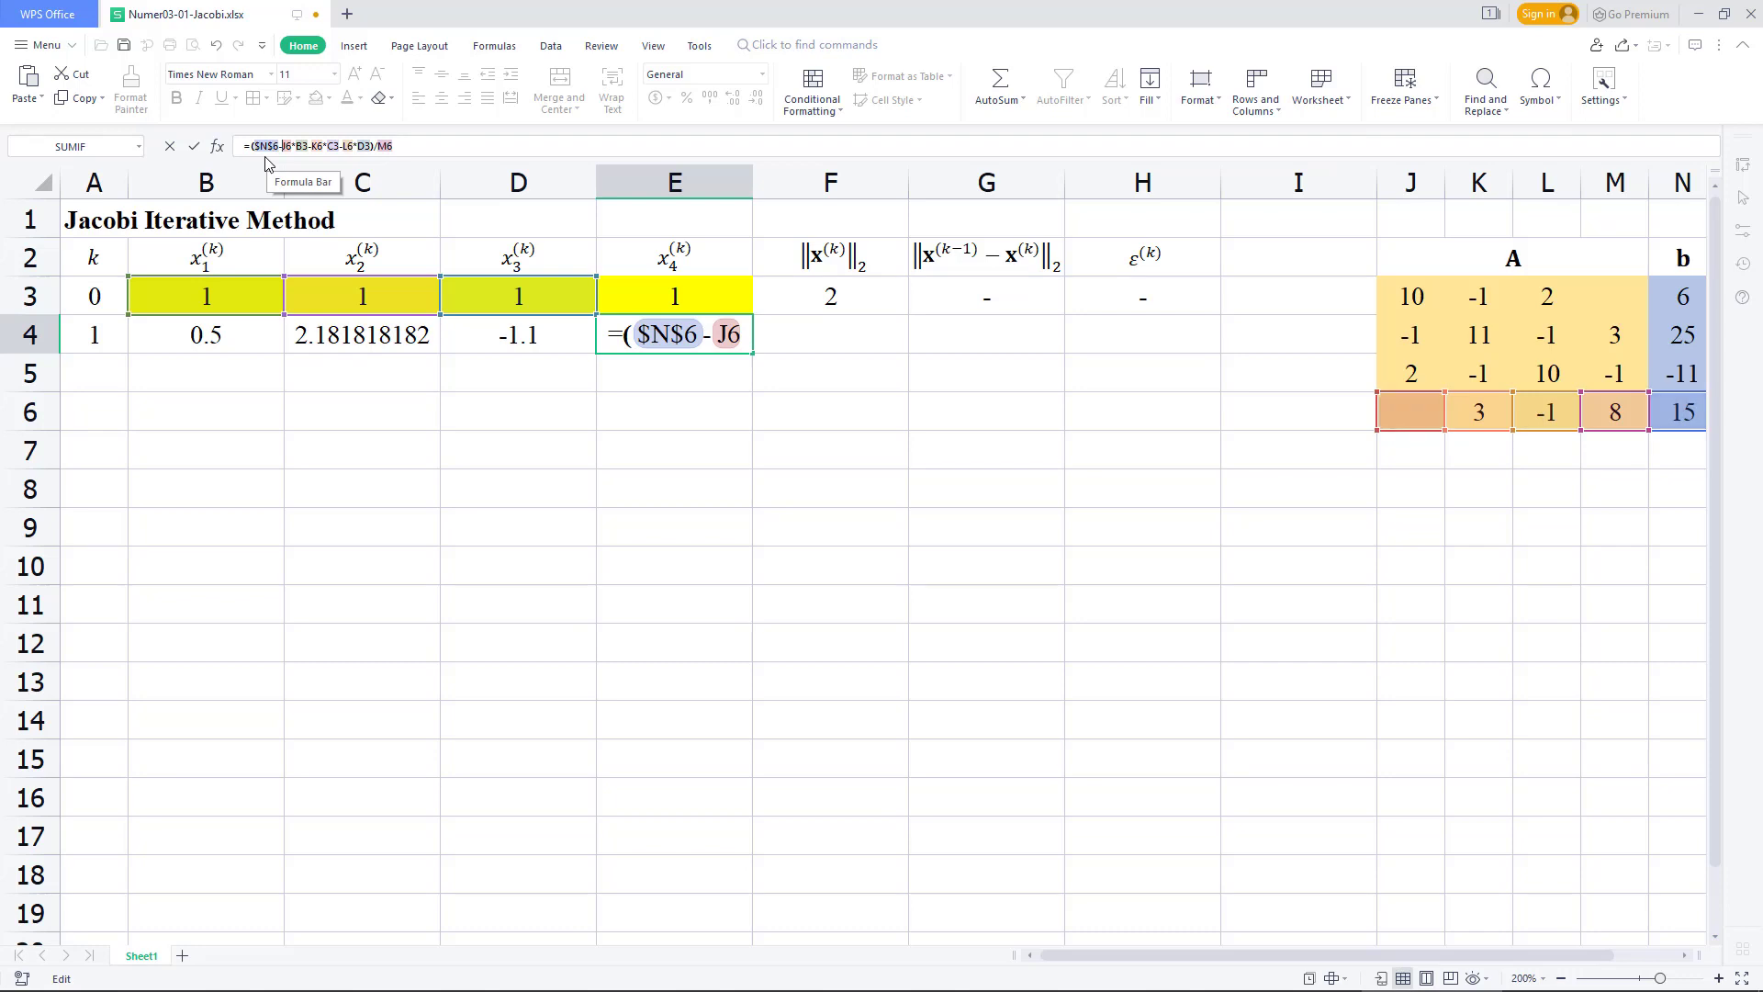
key(Right)
key(Right)
text($)
key(Right)
text($N)
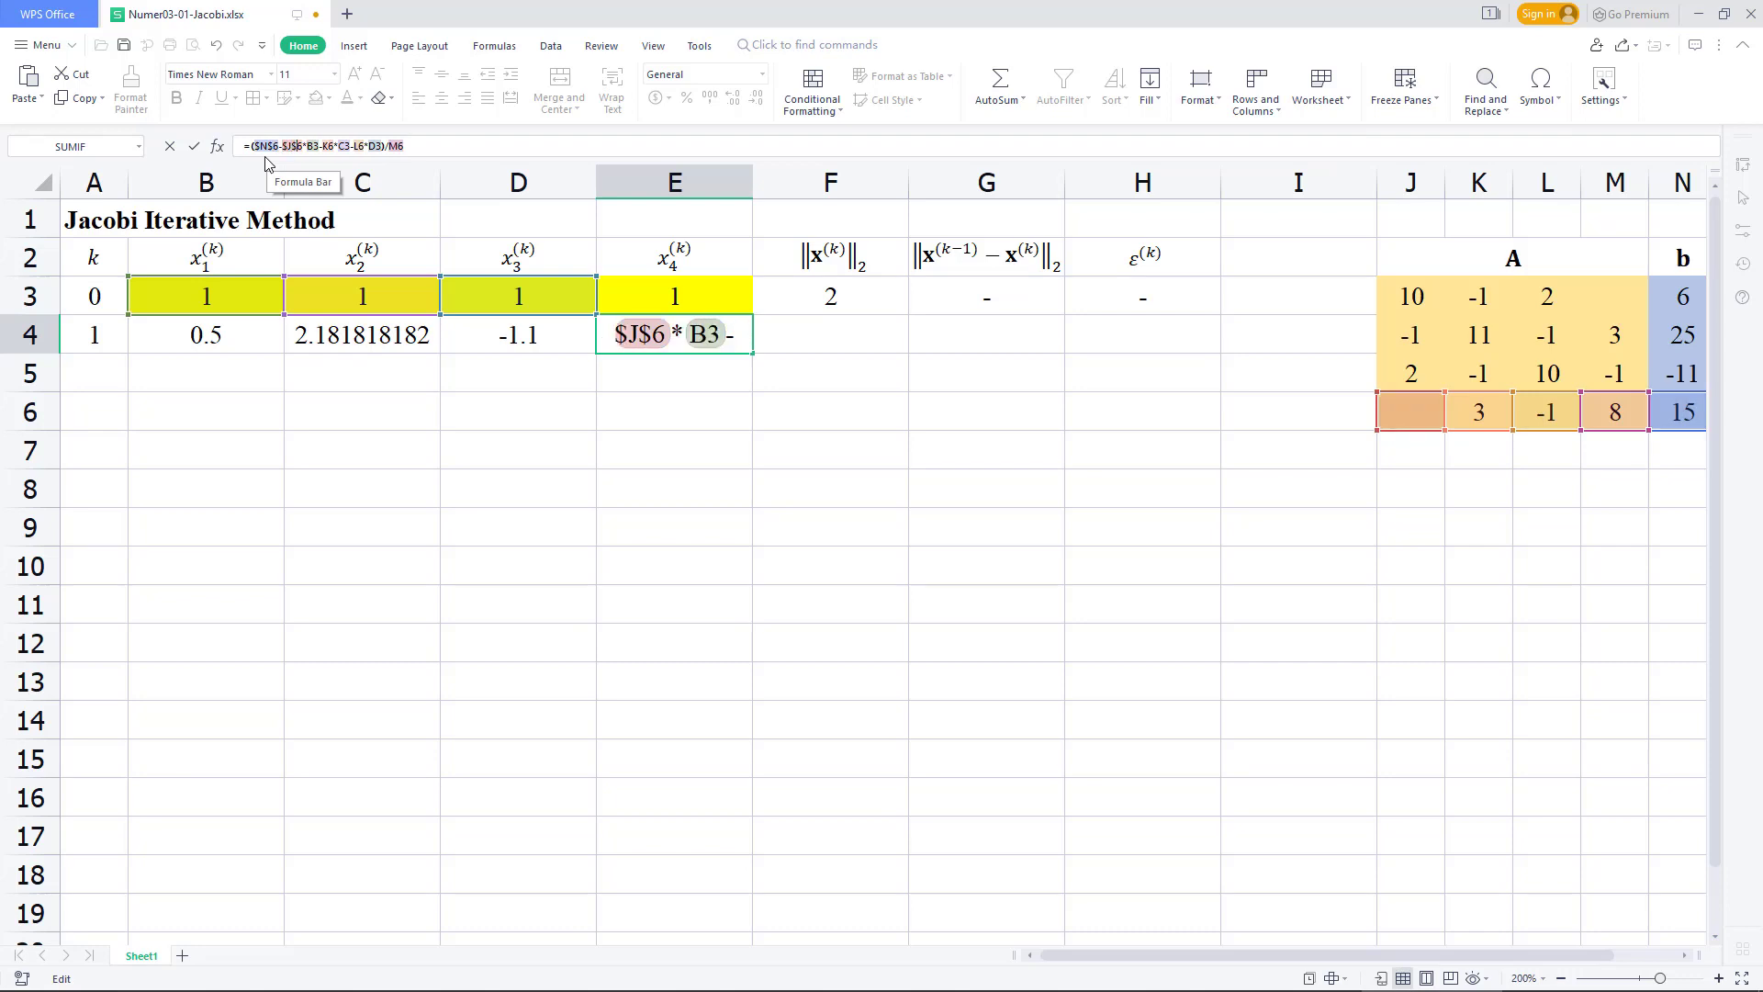
text($)
key(Right)
text($)
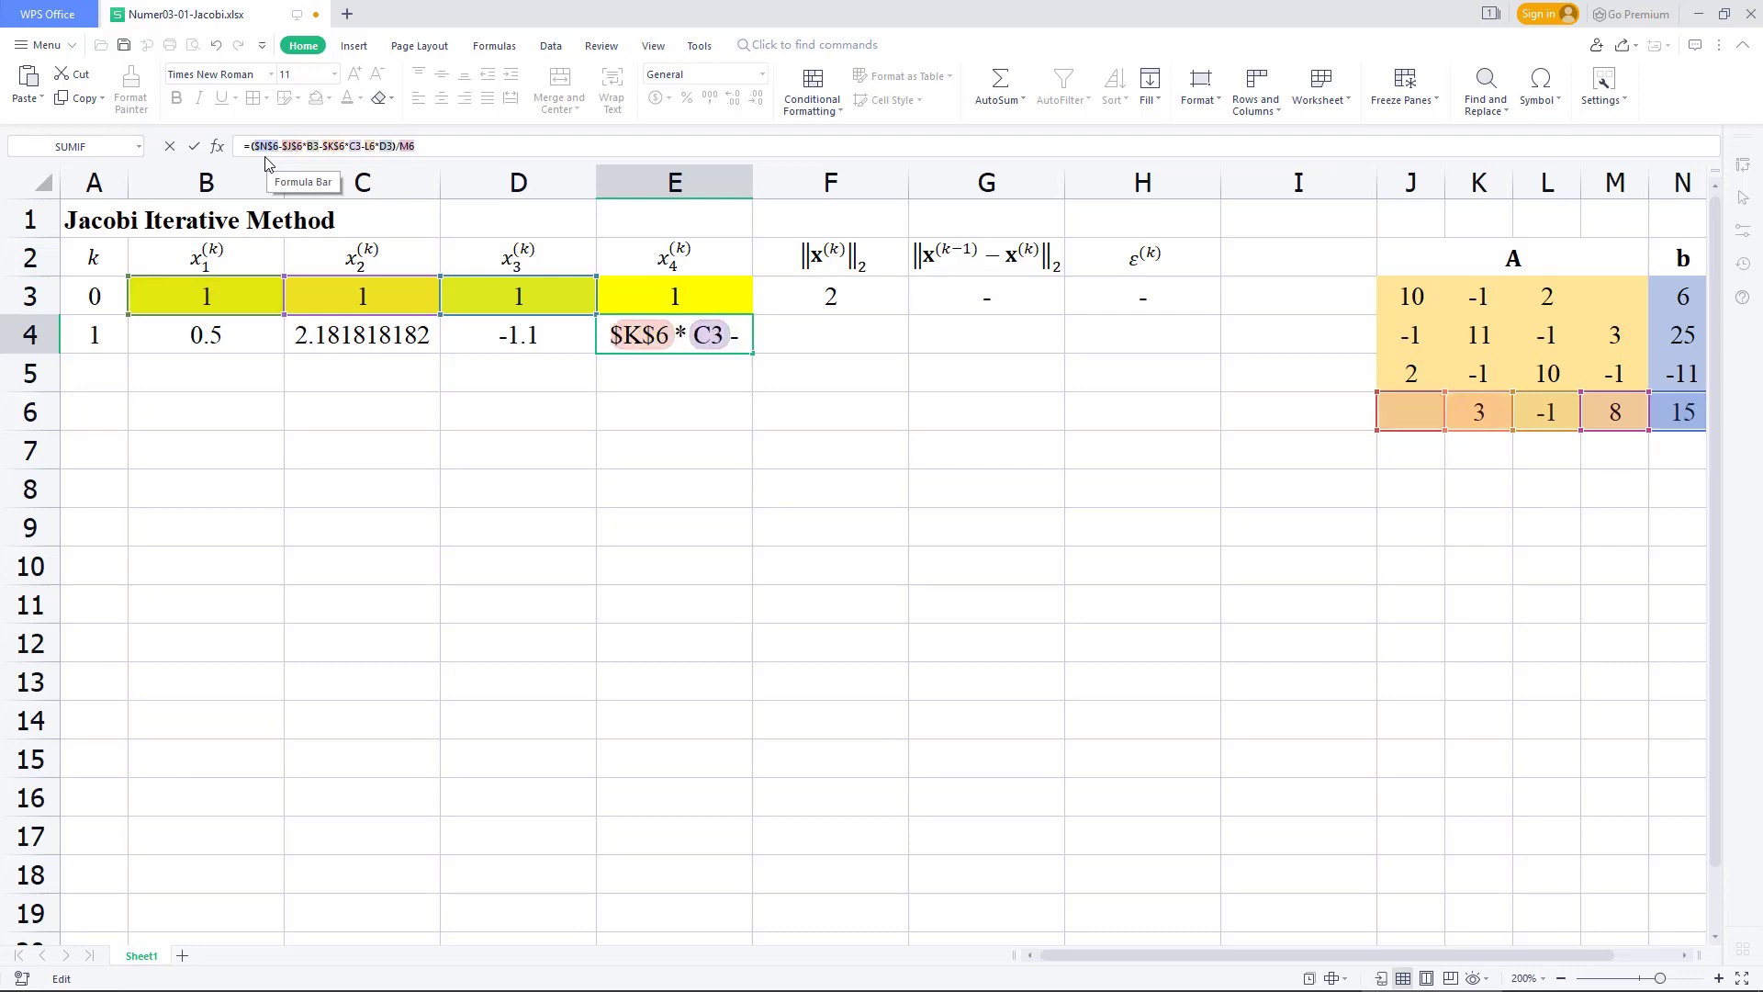
key(Right)
key(Right)
key(Right)
key(Right)
key(Right)
text($)
key(Right)
text($)
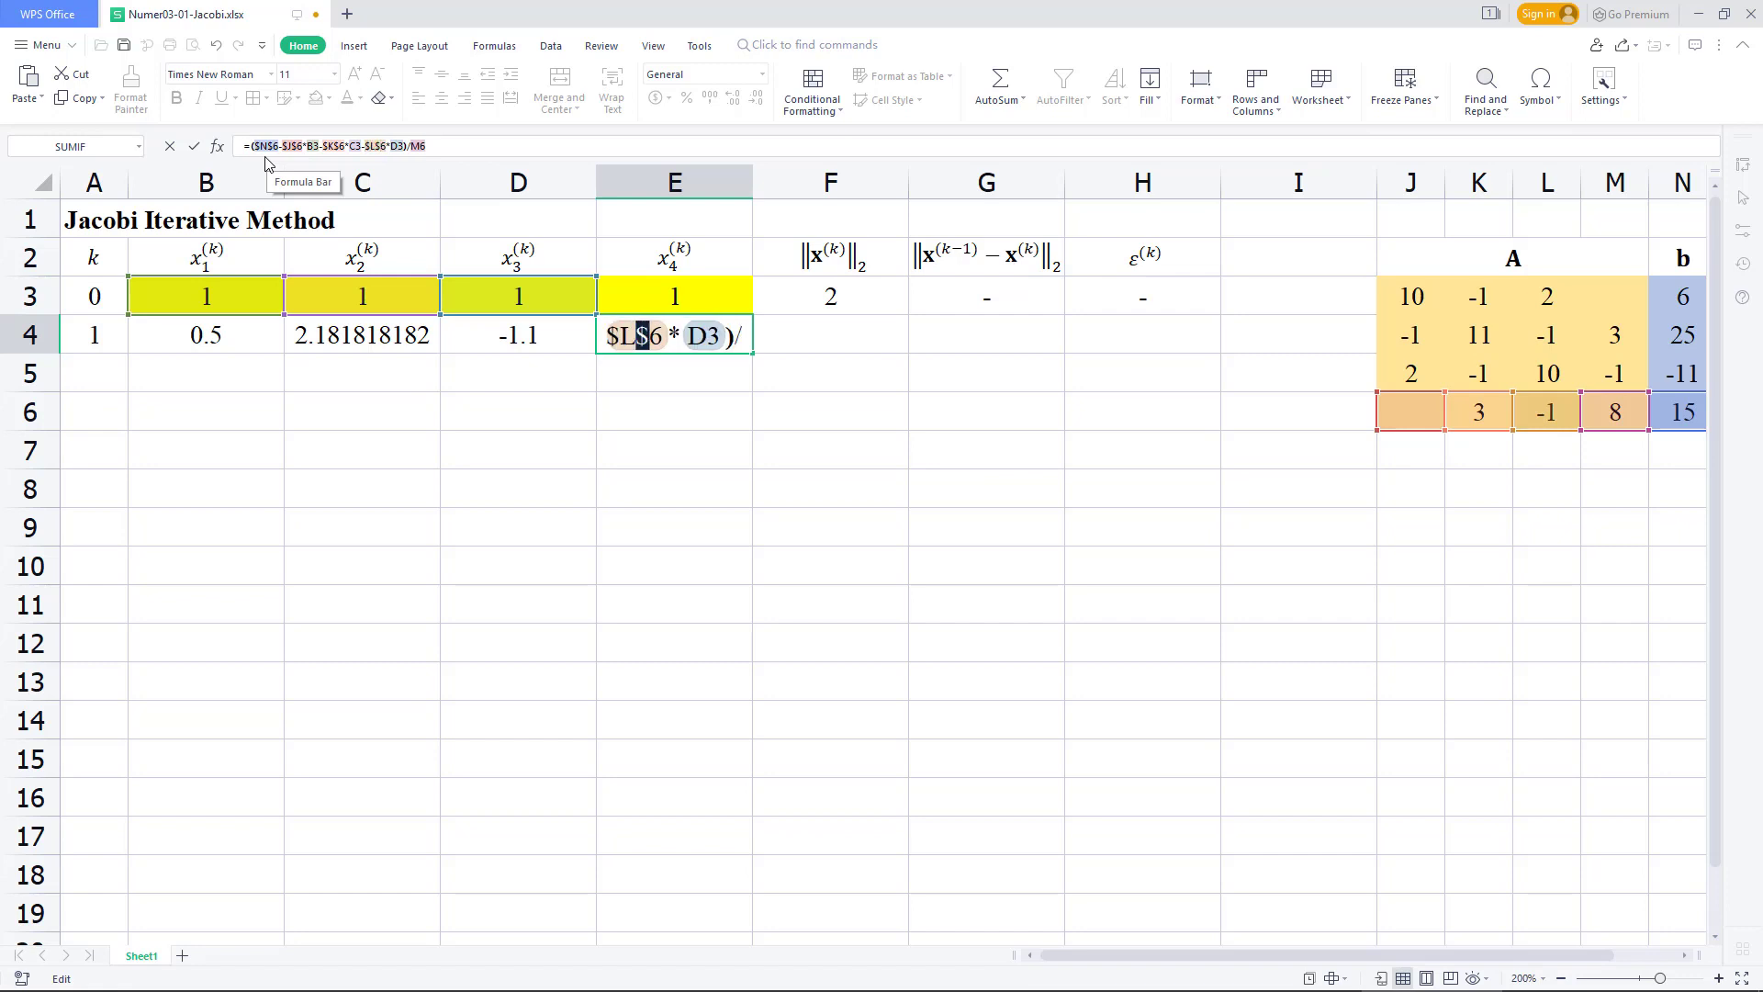
key(Right)
key(Right)
key(Right)
key(Right)
key(Right)
key(Right)
text($)
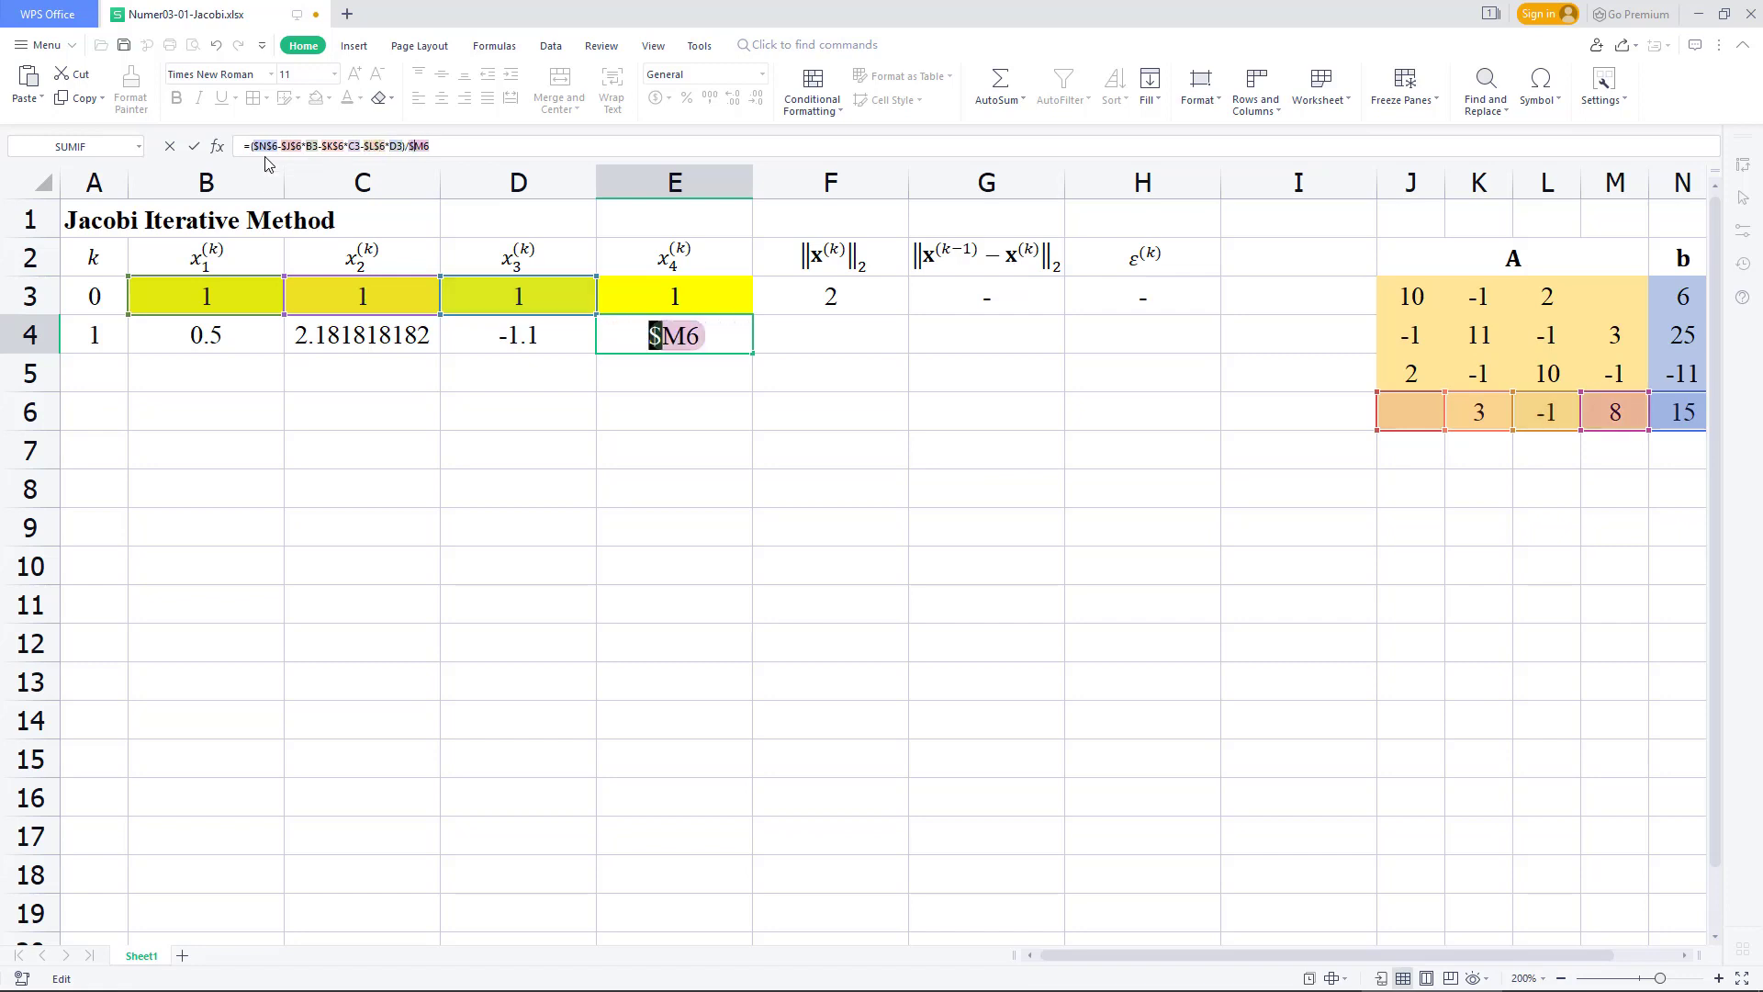
key(Right)
text($)
key(Return)
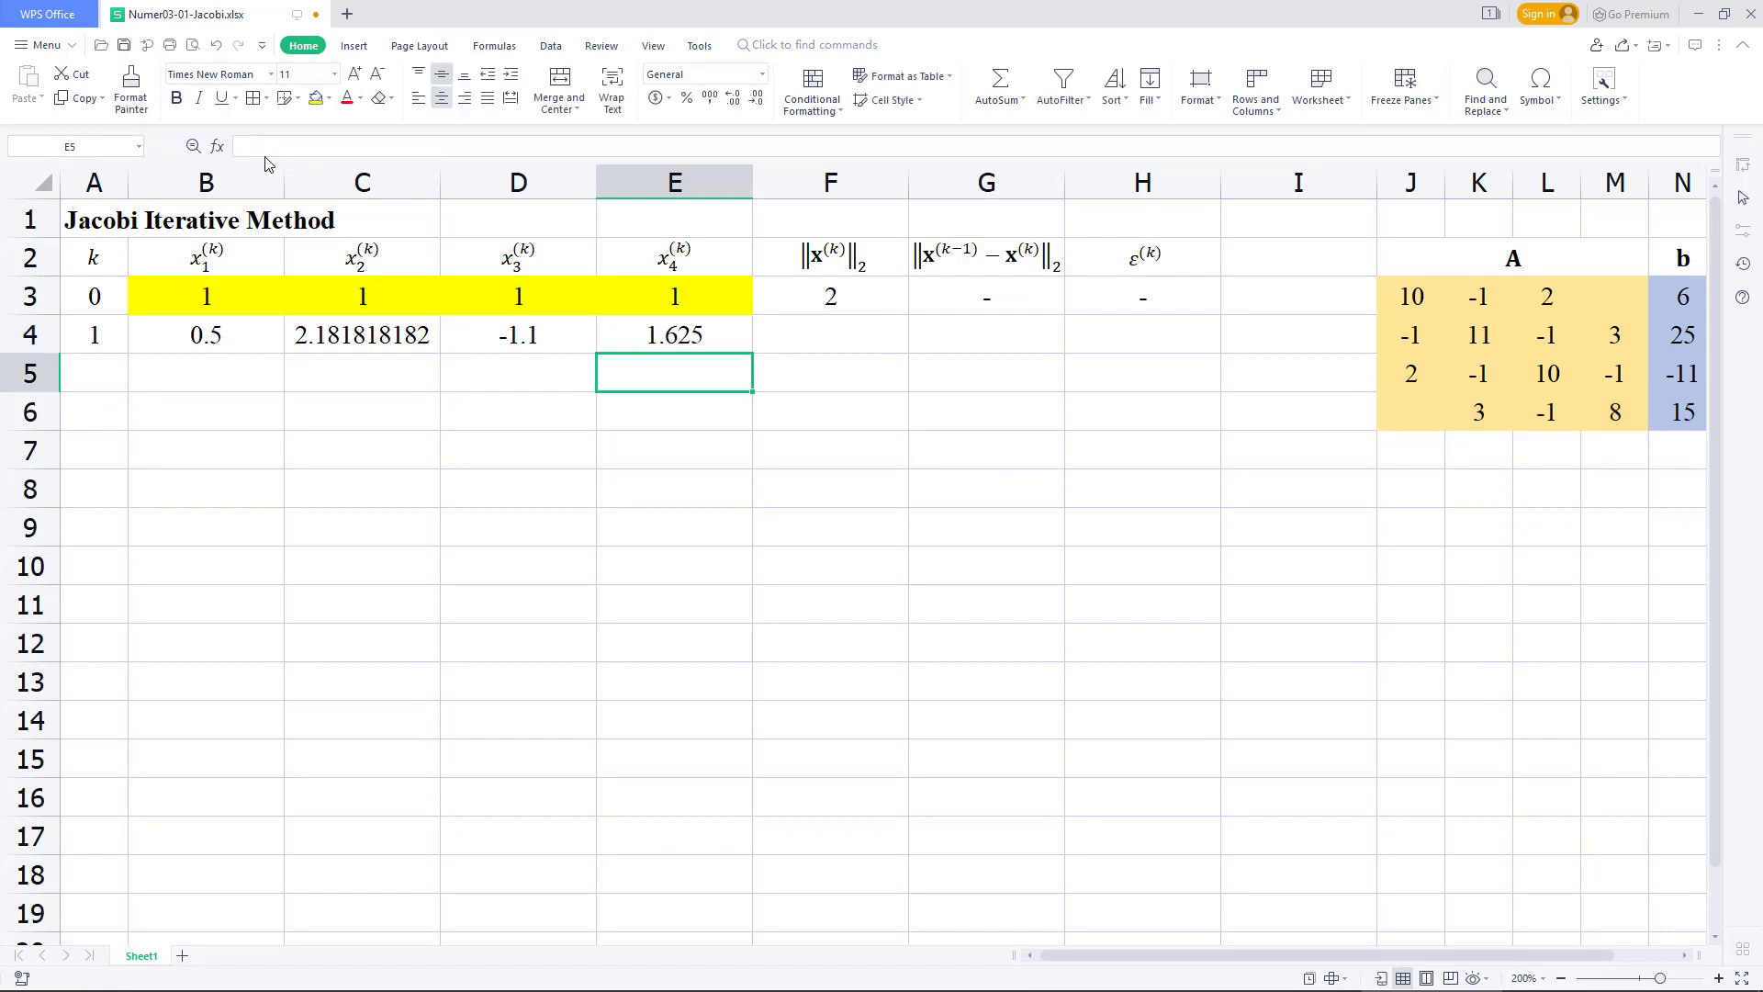
Fill F3's 2-norm formula down into F4, showing 2.976735725.
click(885, 294)
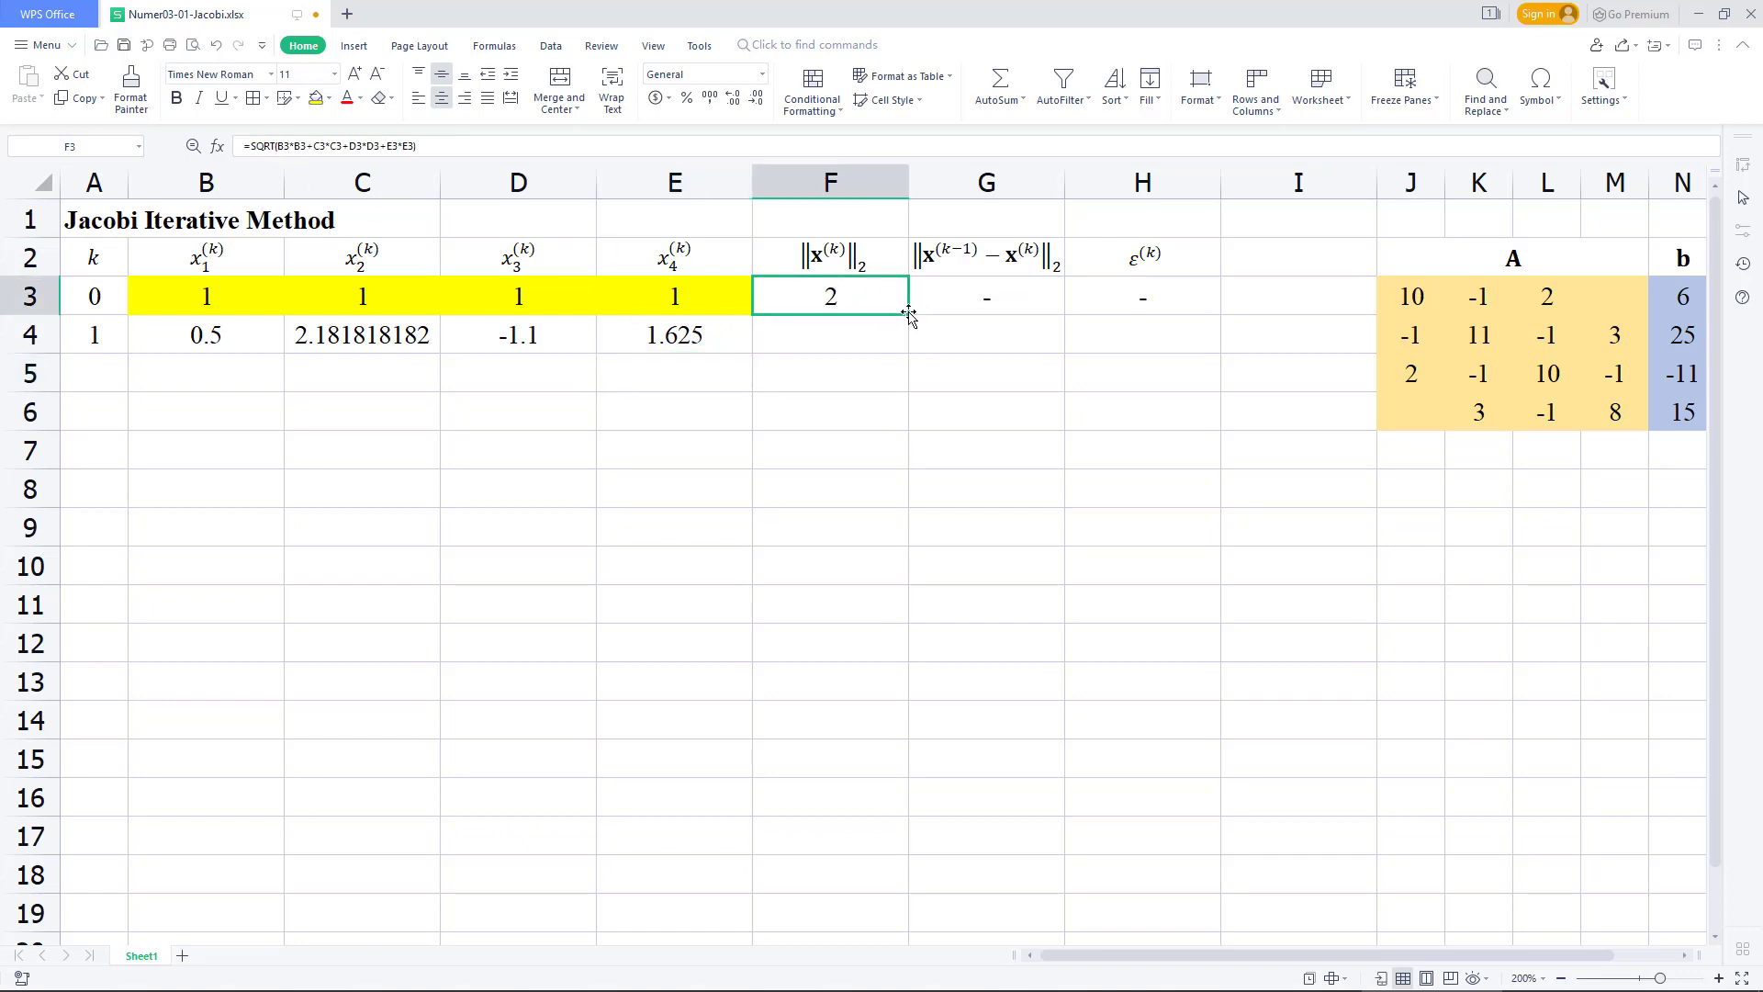
drag(908, 314, 904, 339)
click(1003, 336)
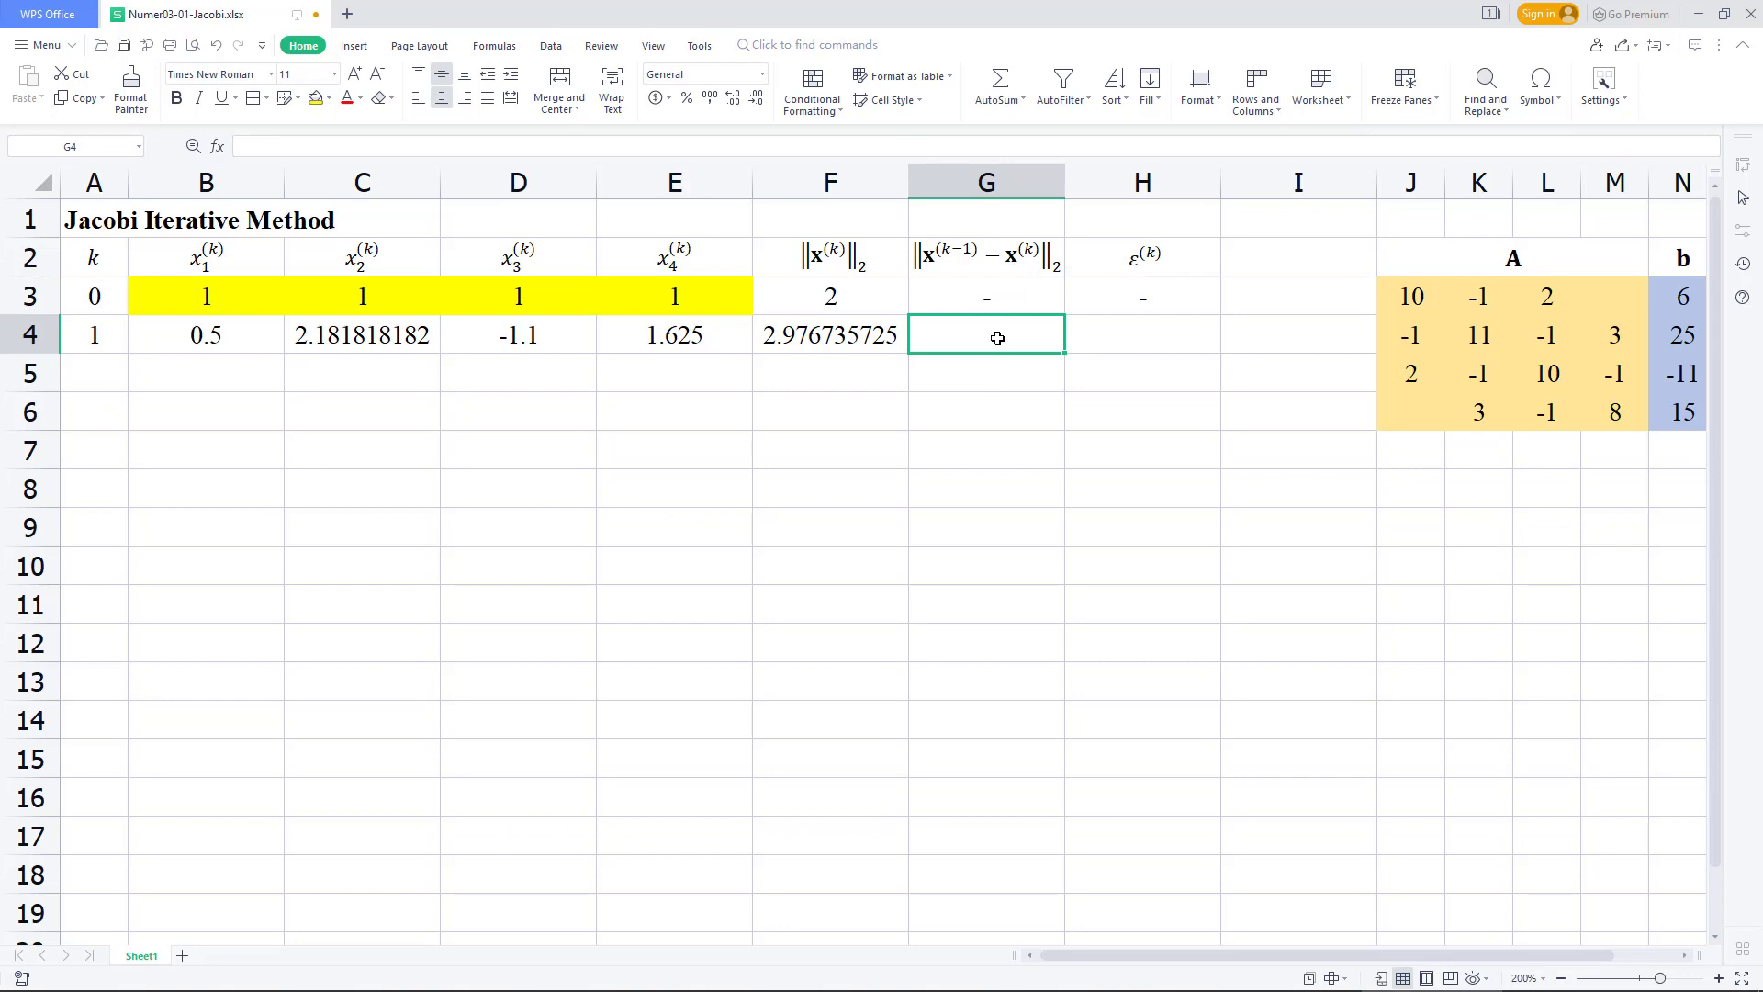
Start G4's formula as =sqrt((B3-B4)^2+(C3-C4)^2 for the difference norm.
text(=sqr)
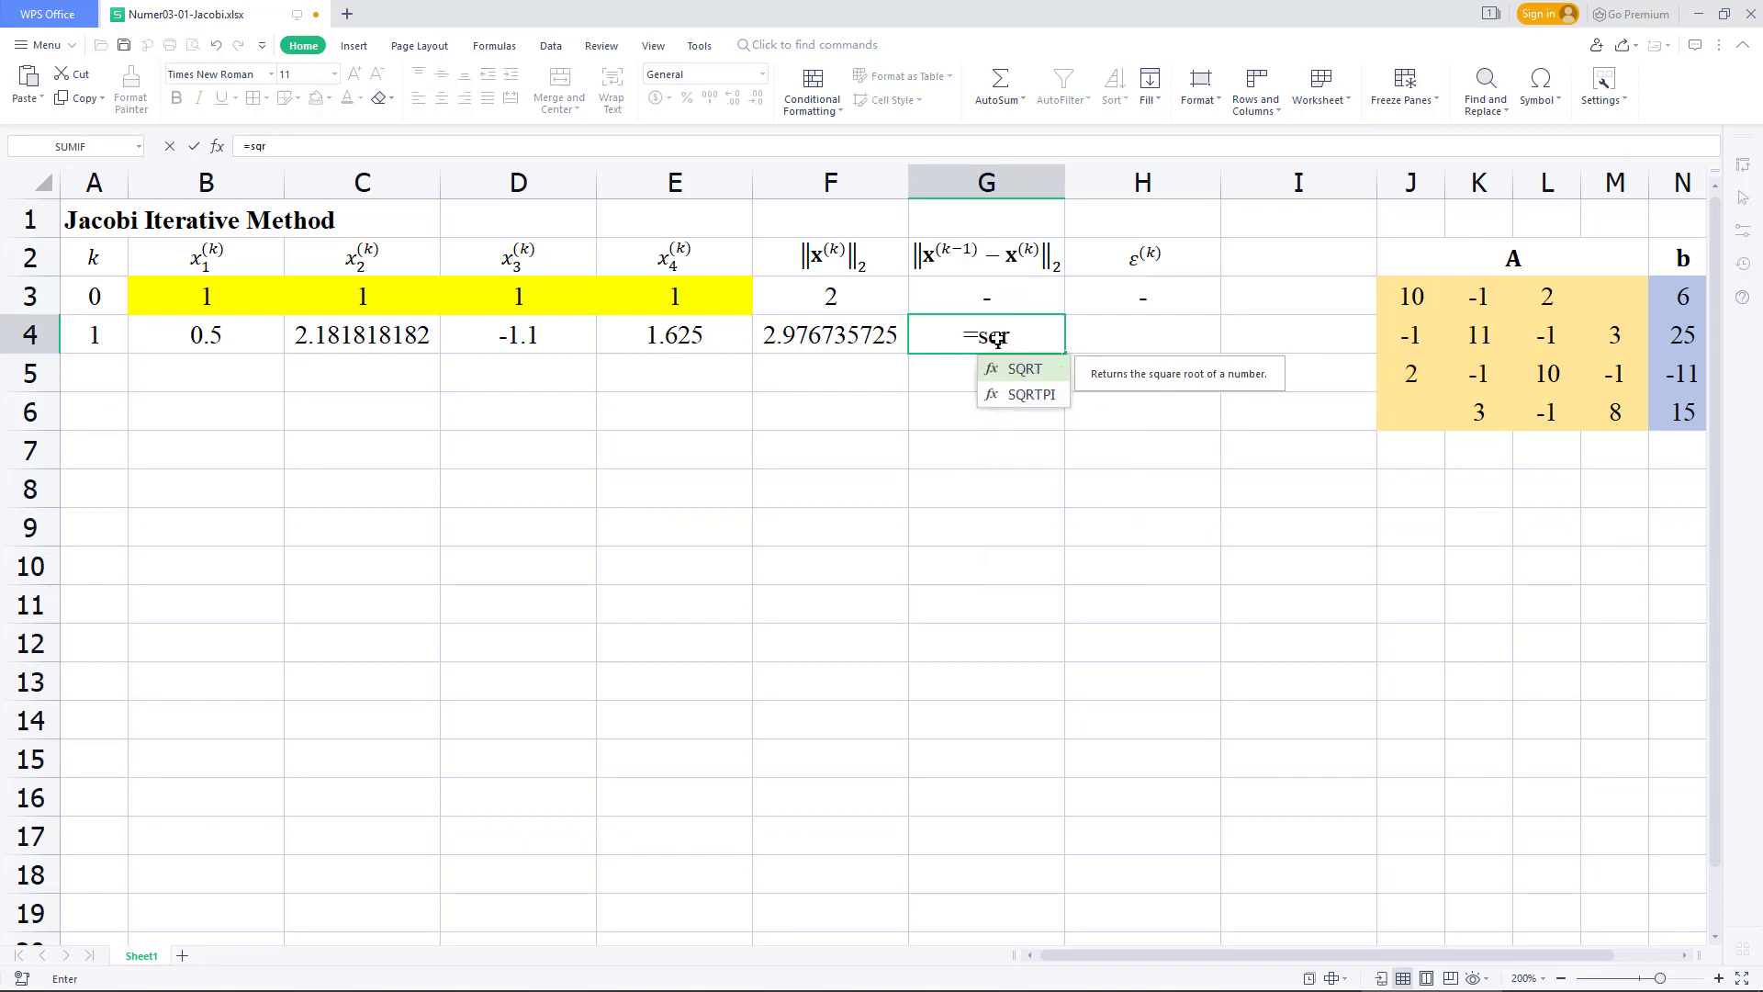
text(t())
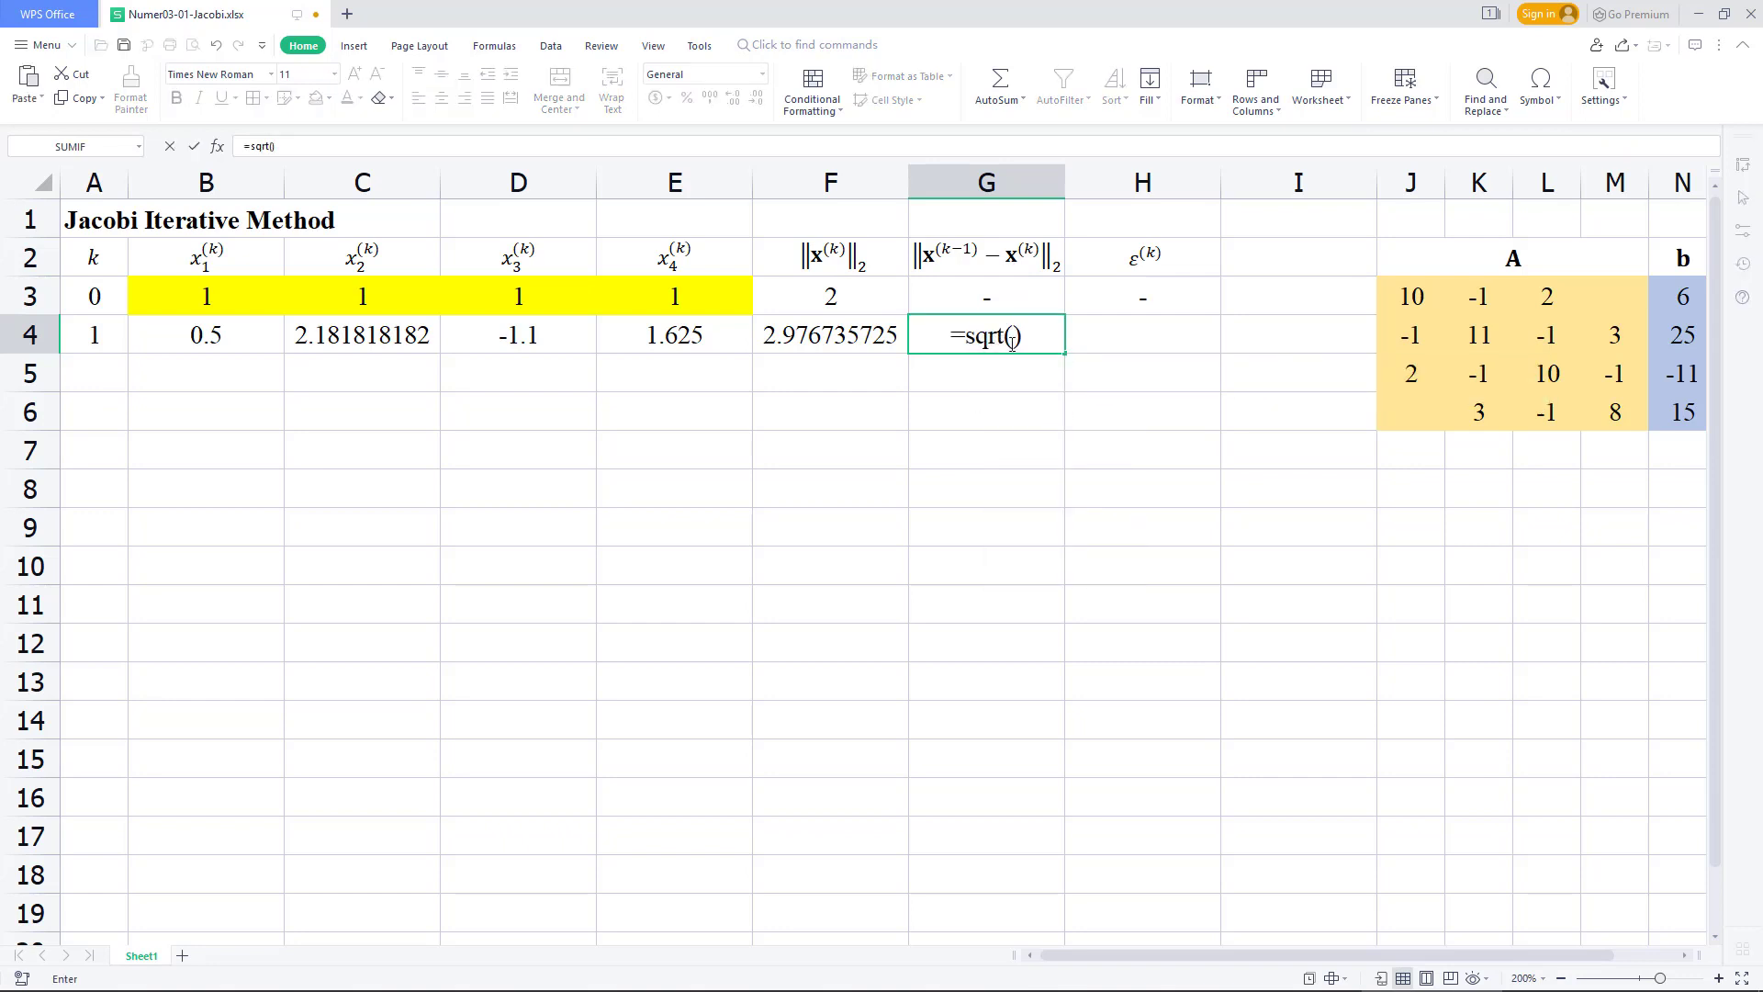
click(1013, 337)
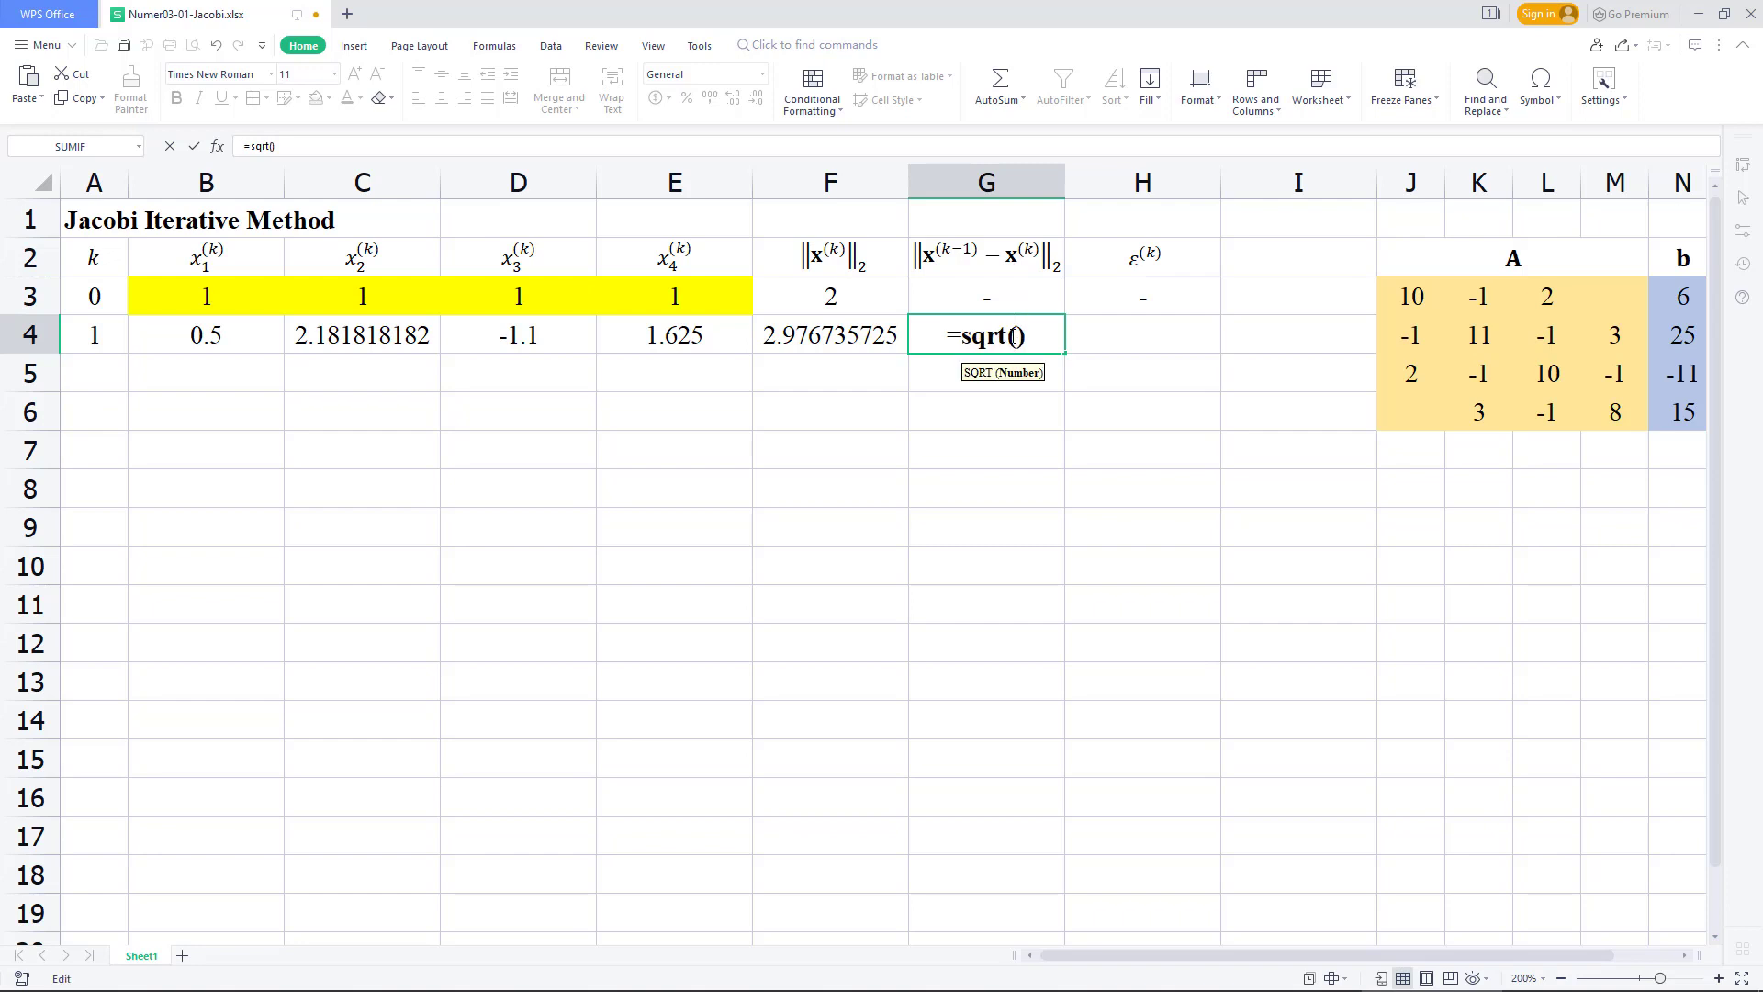
text(())
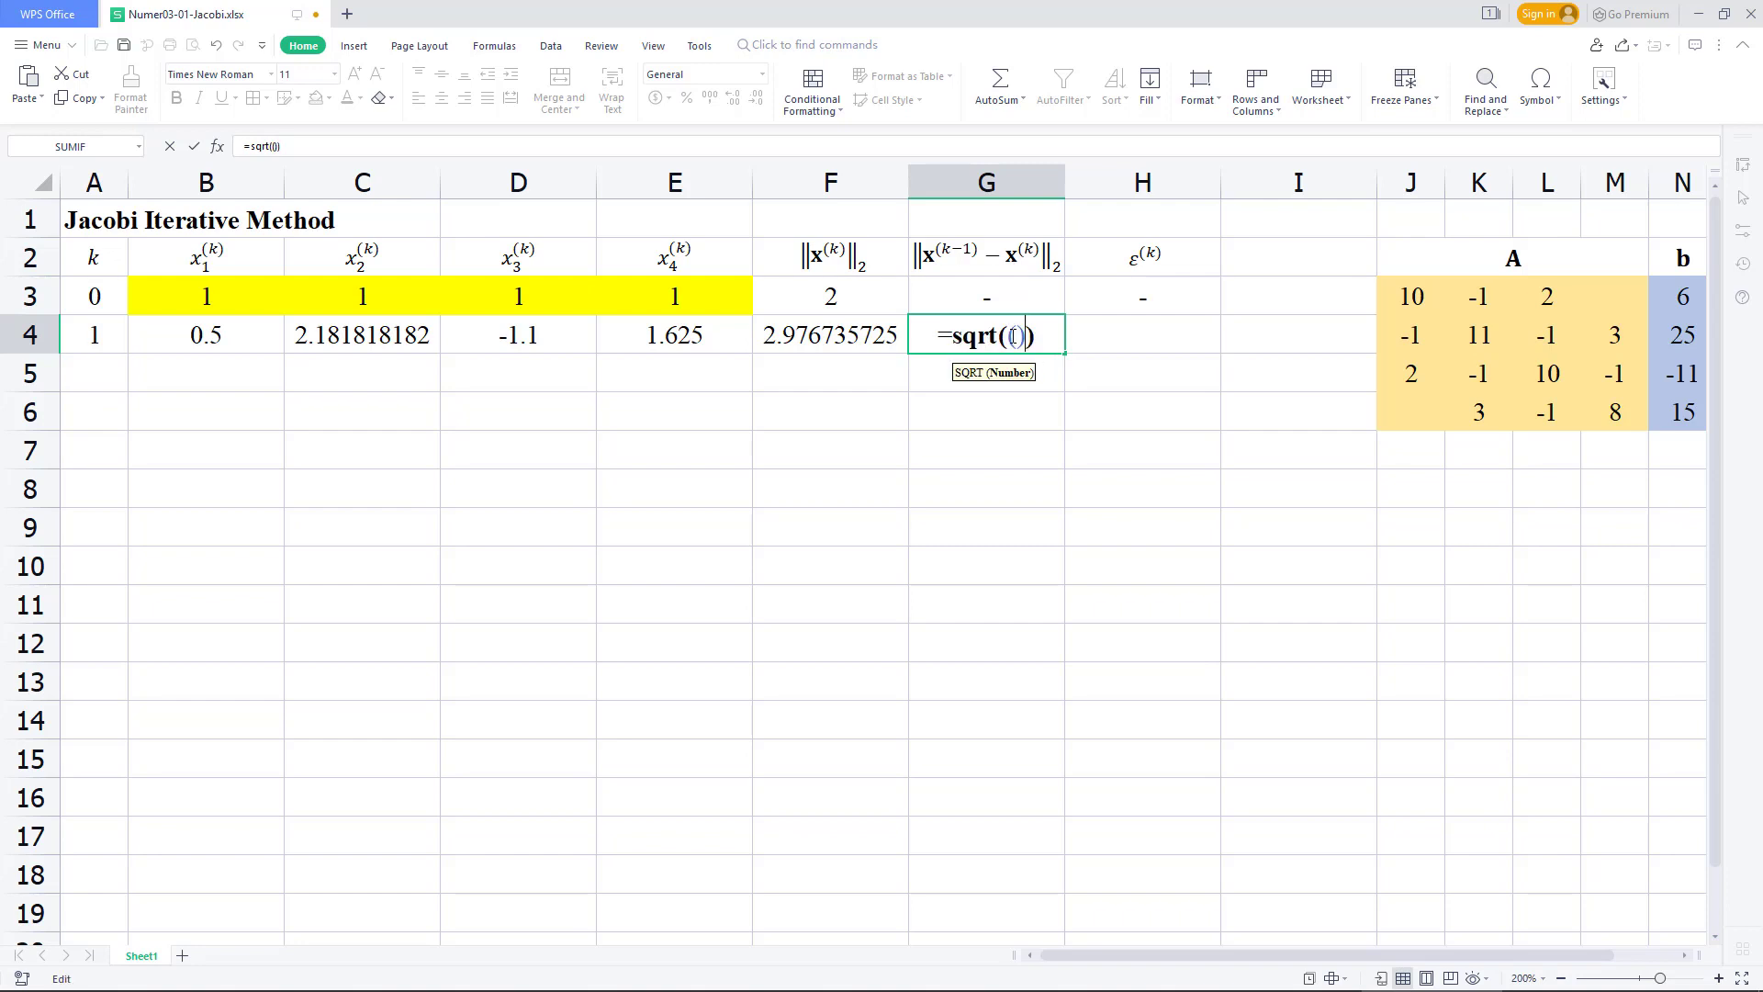
click(1018, 338)
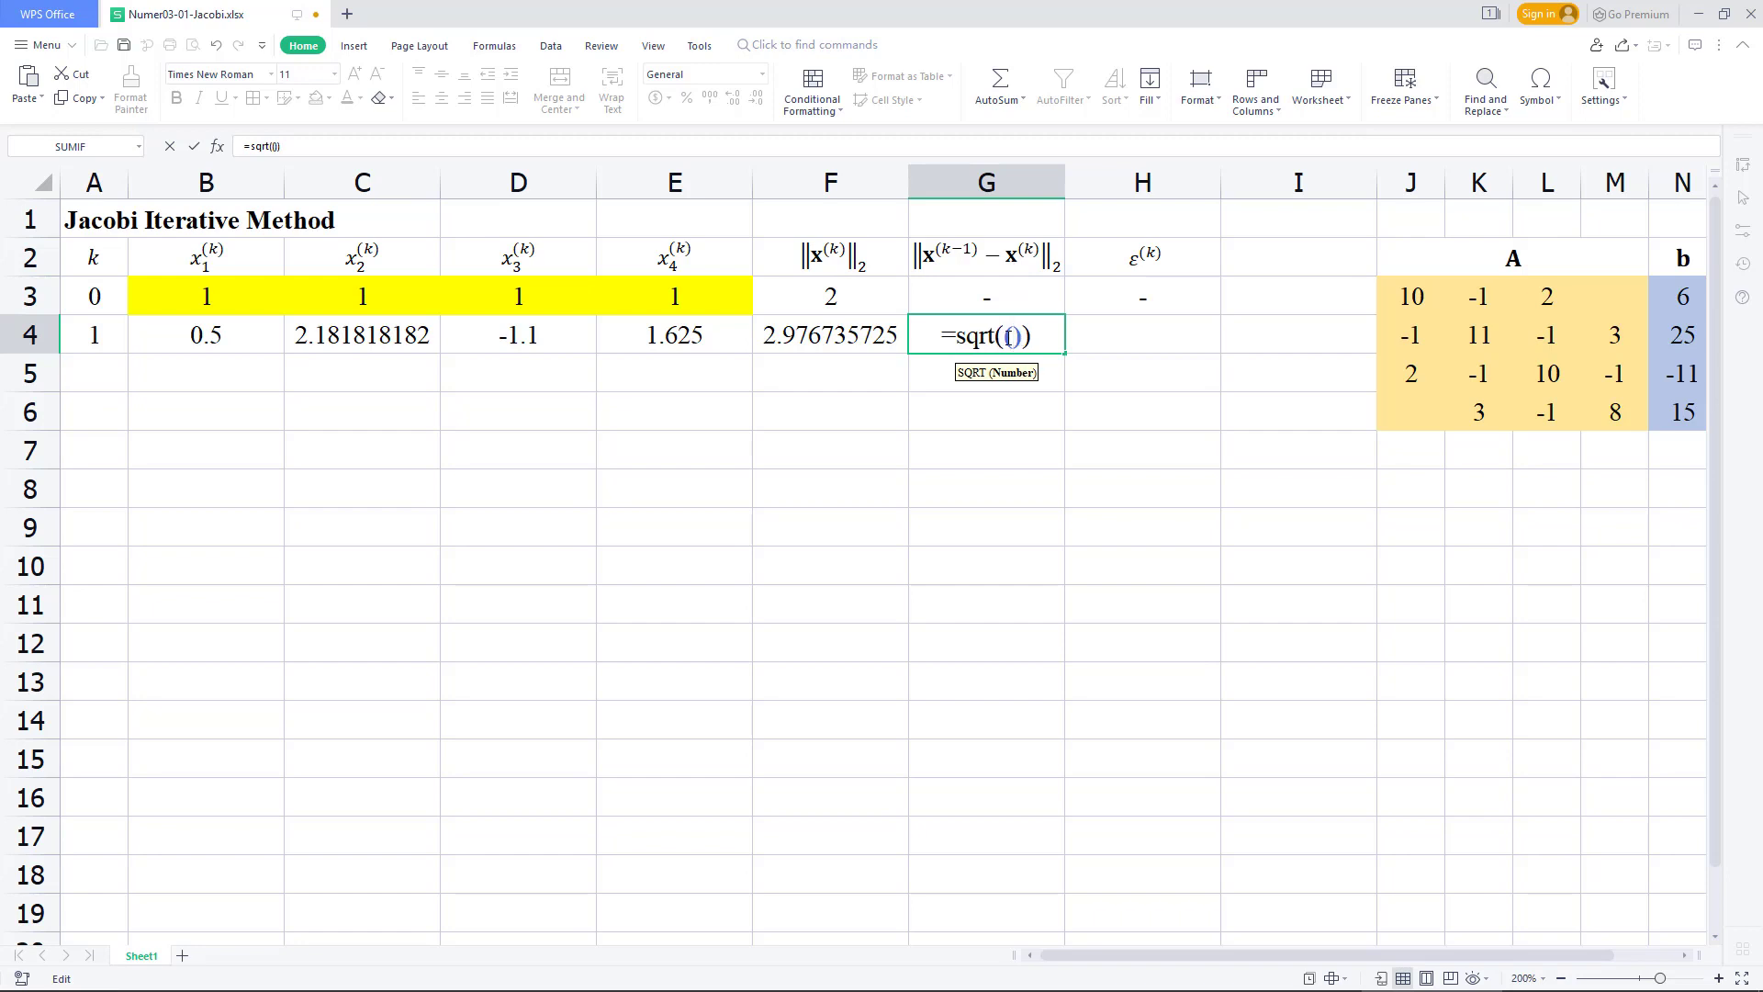
click(243, 296)
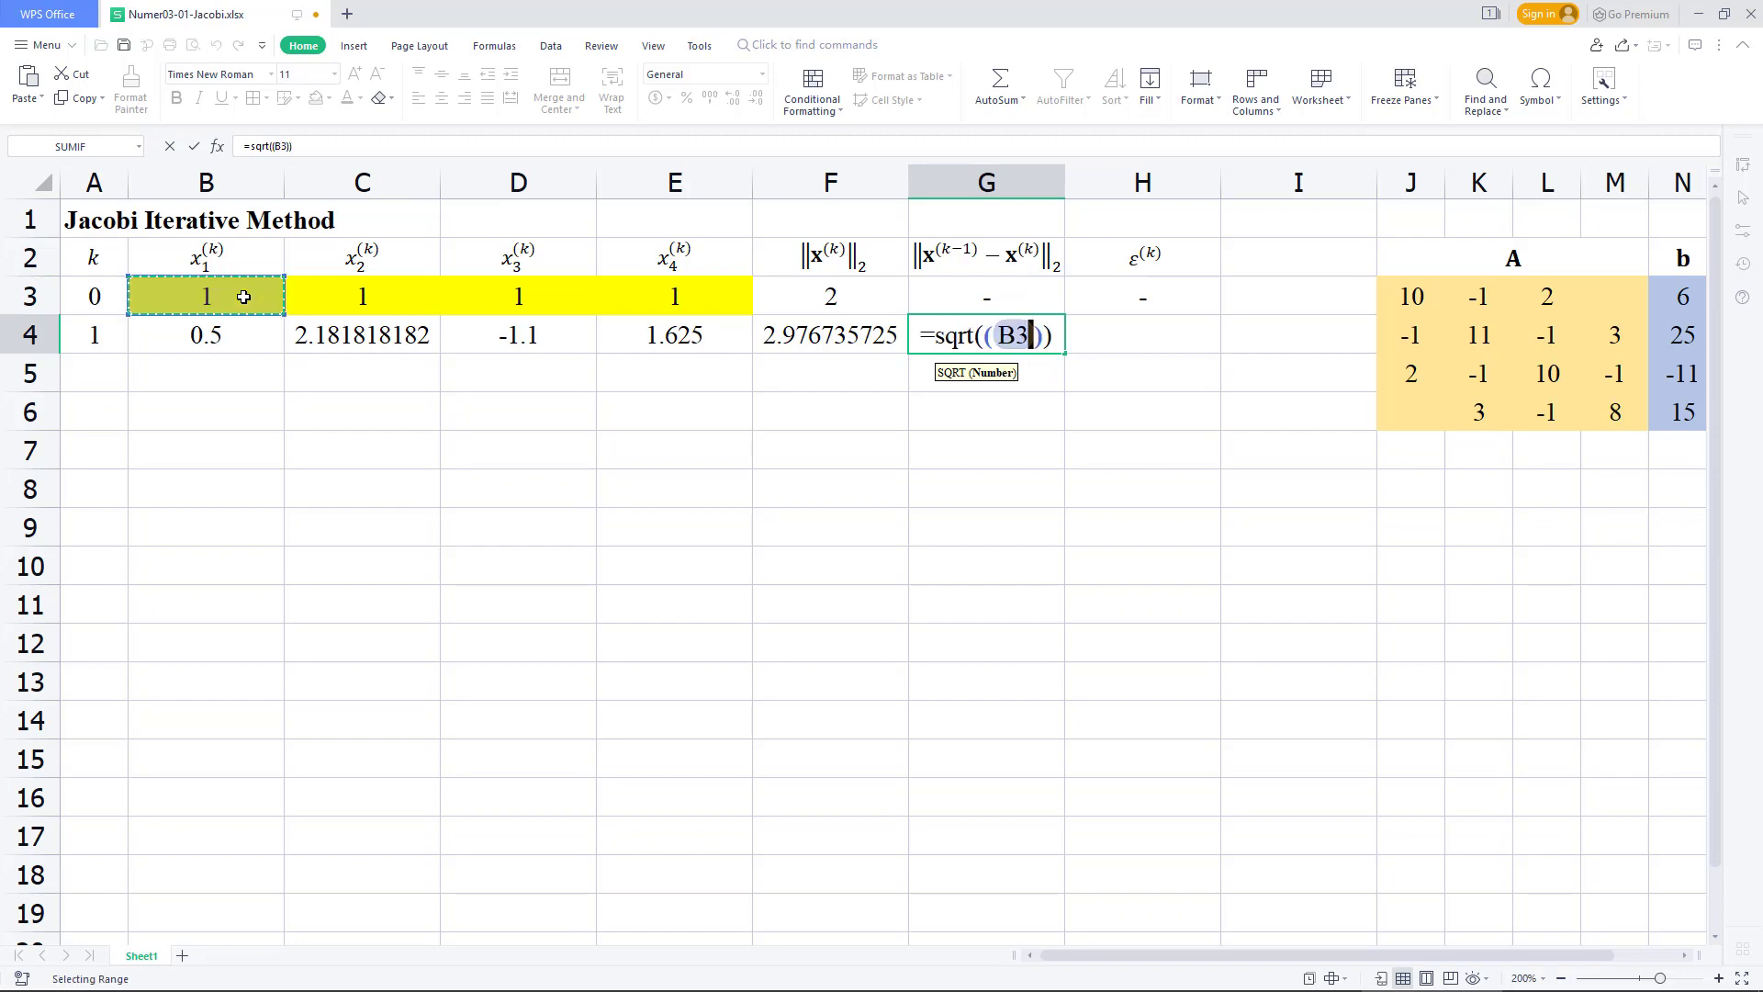
text(-)
click(225, 336)
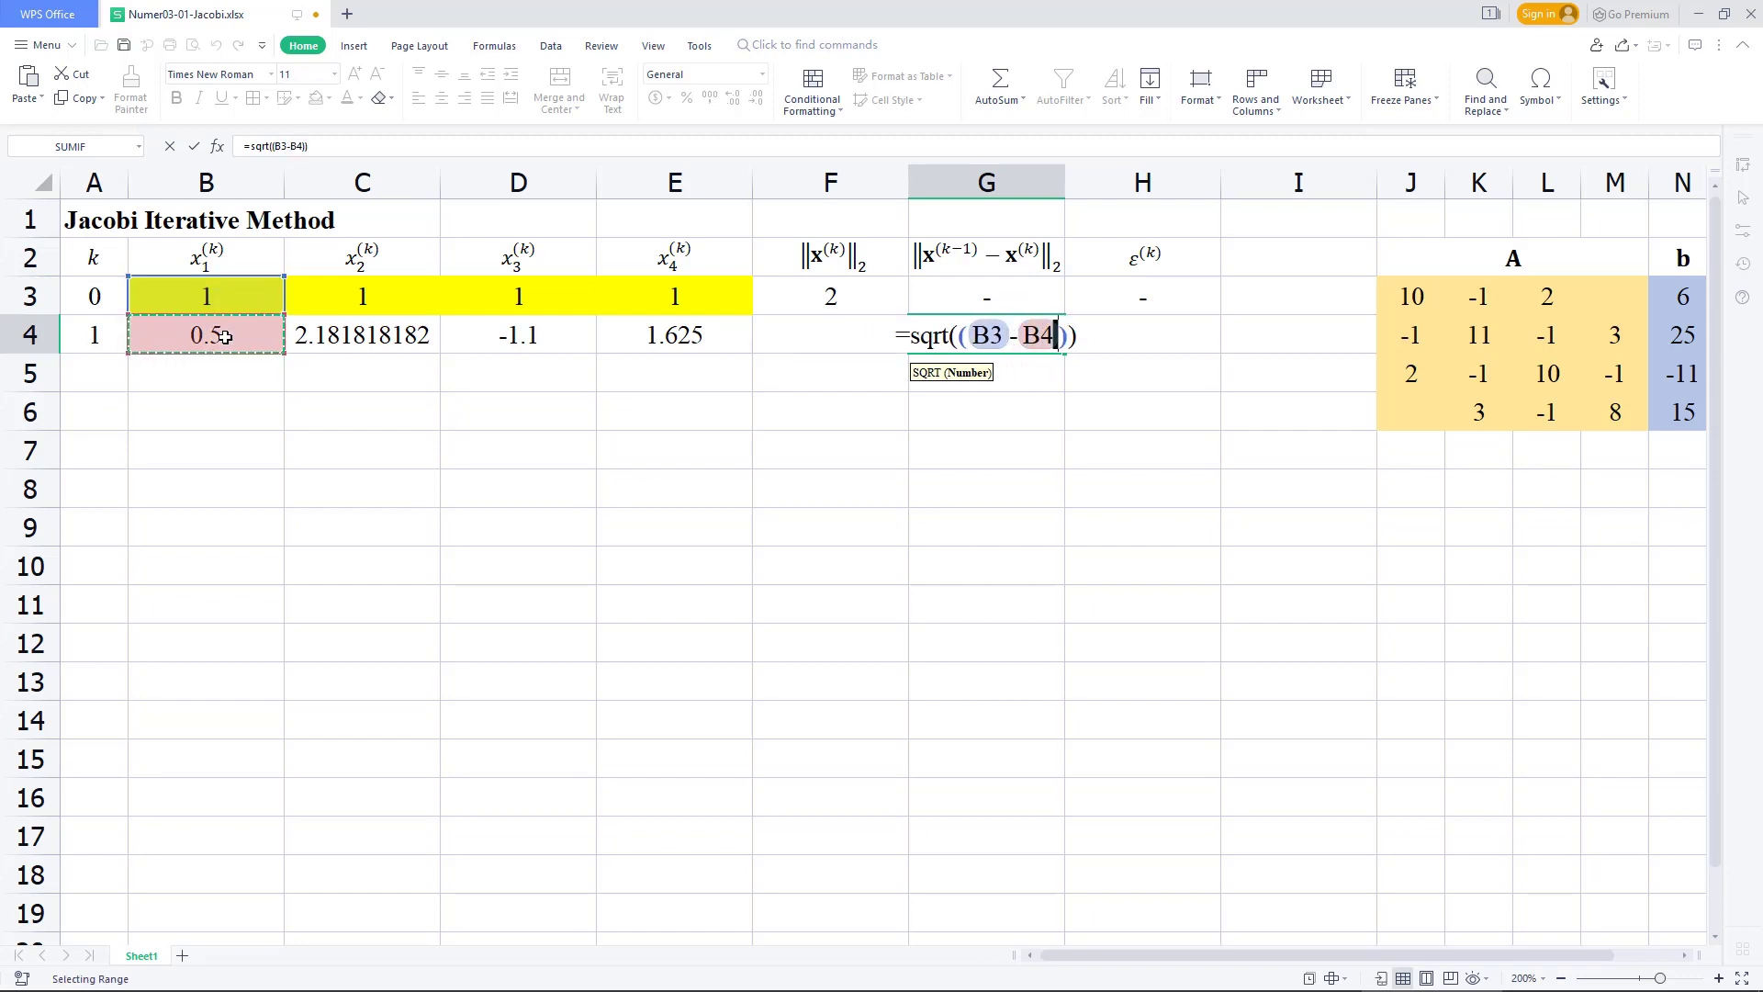
click(1068, 335)
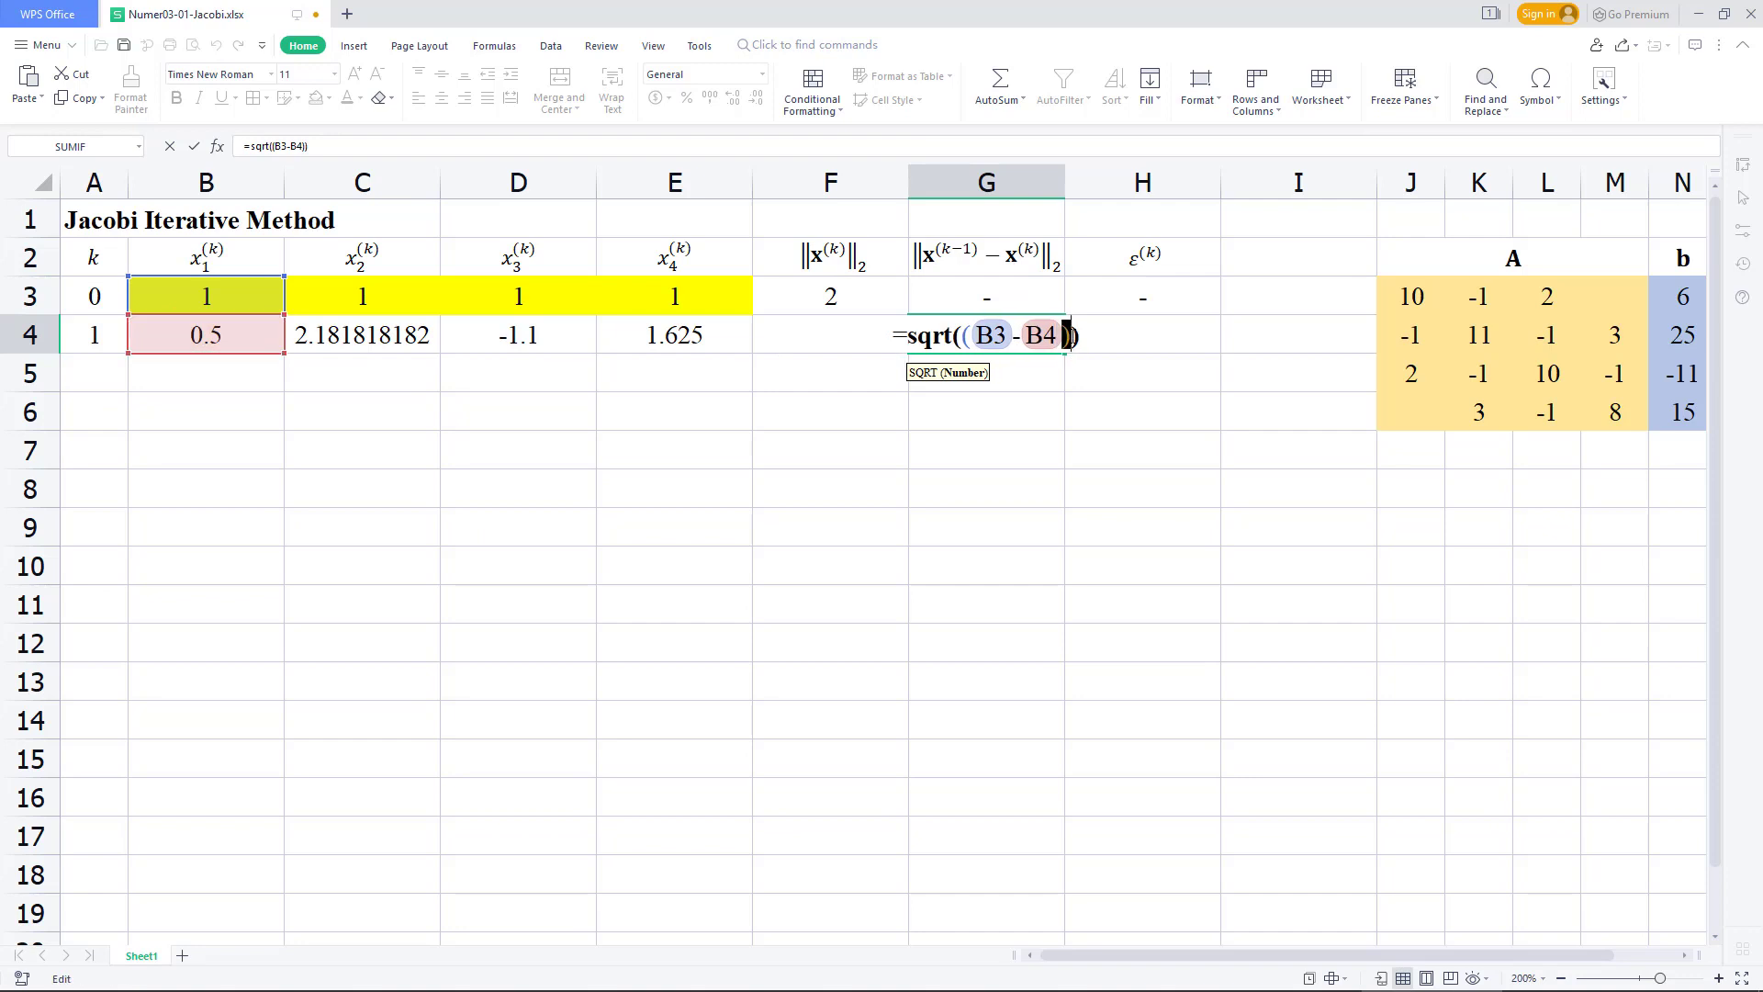
text(^)
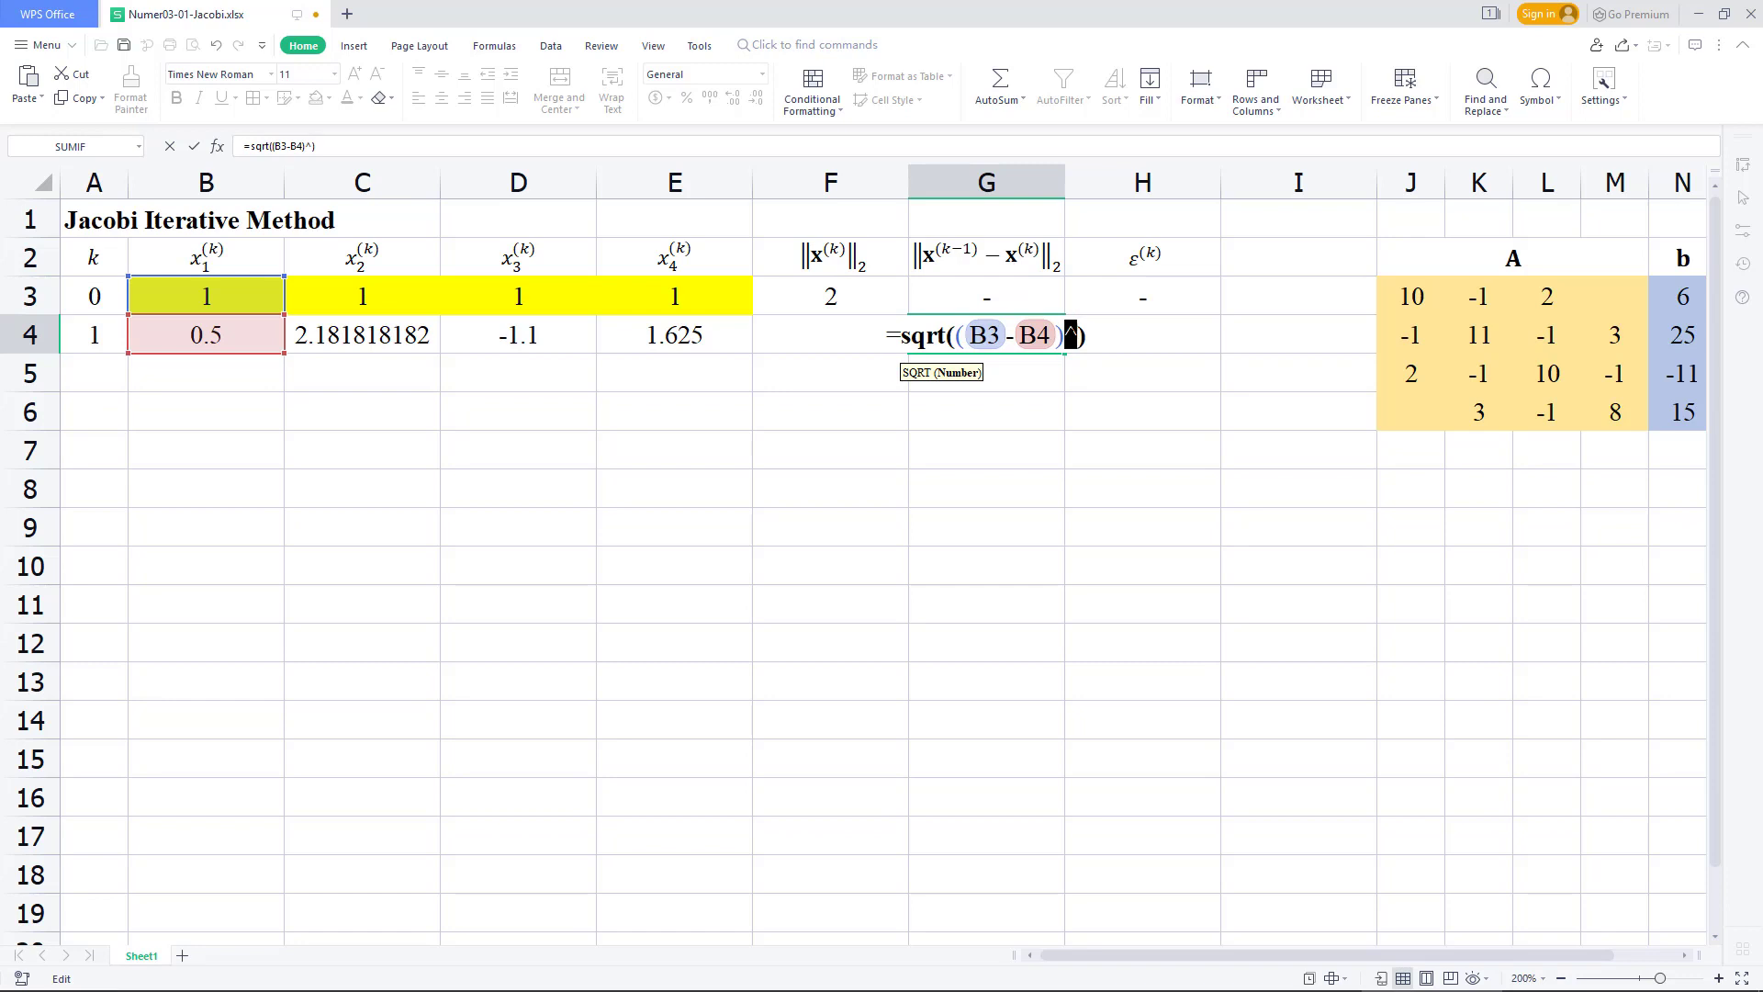
text(2+)
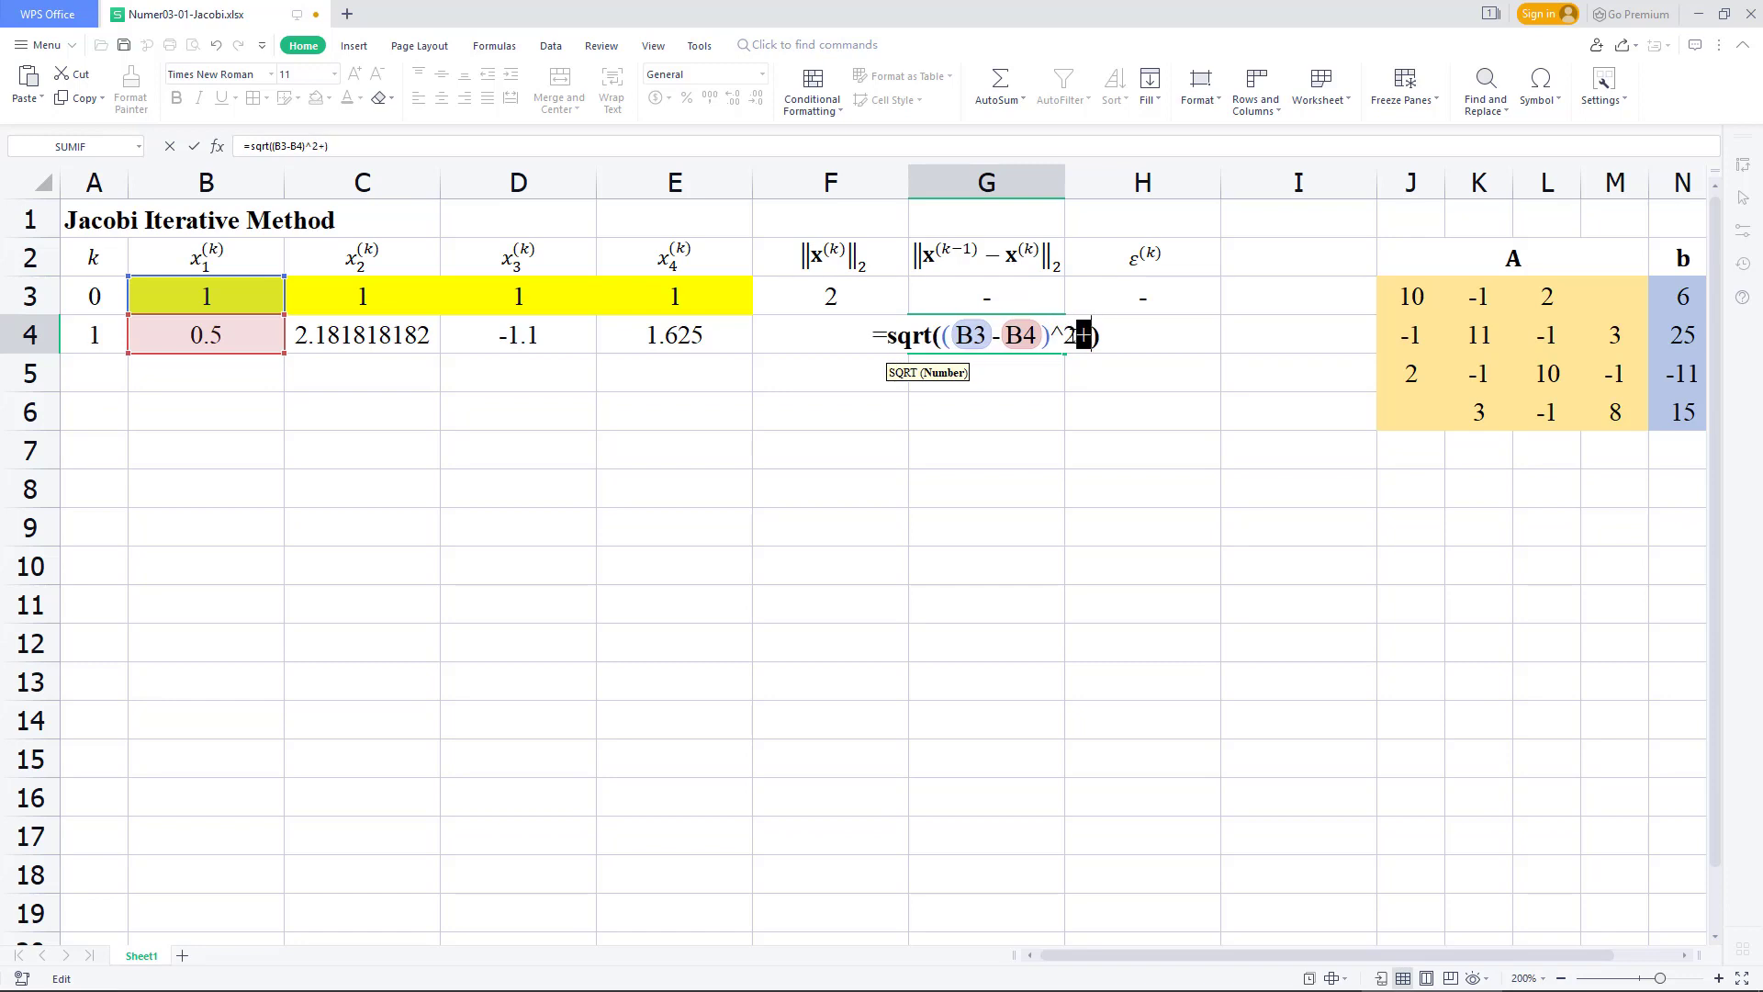
text(()
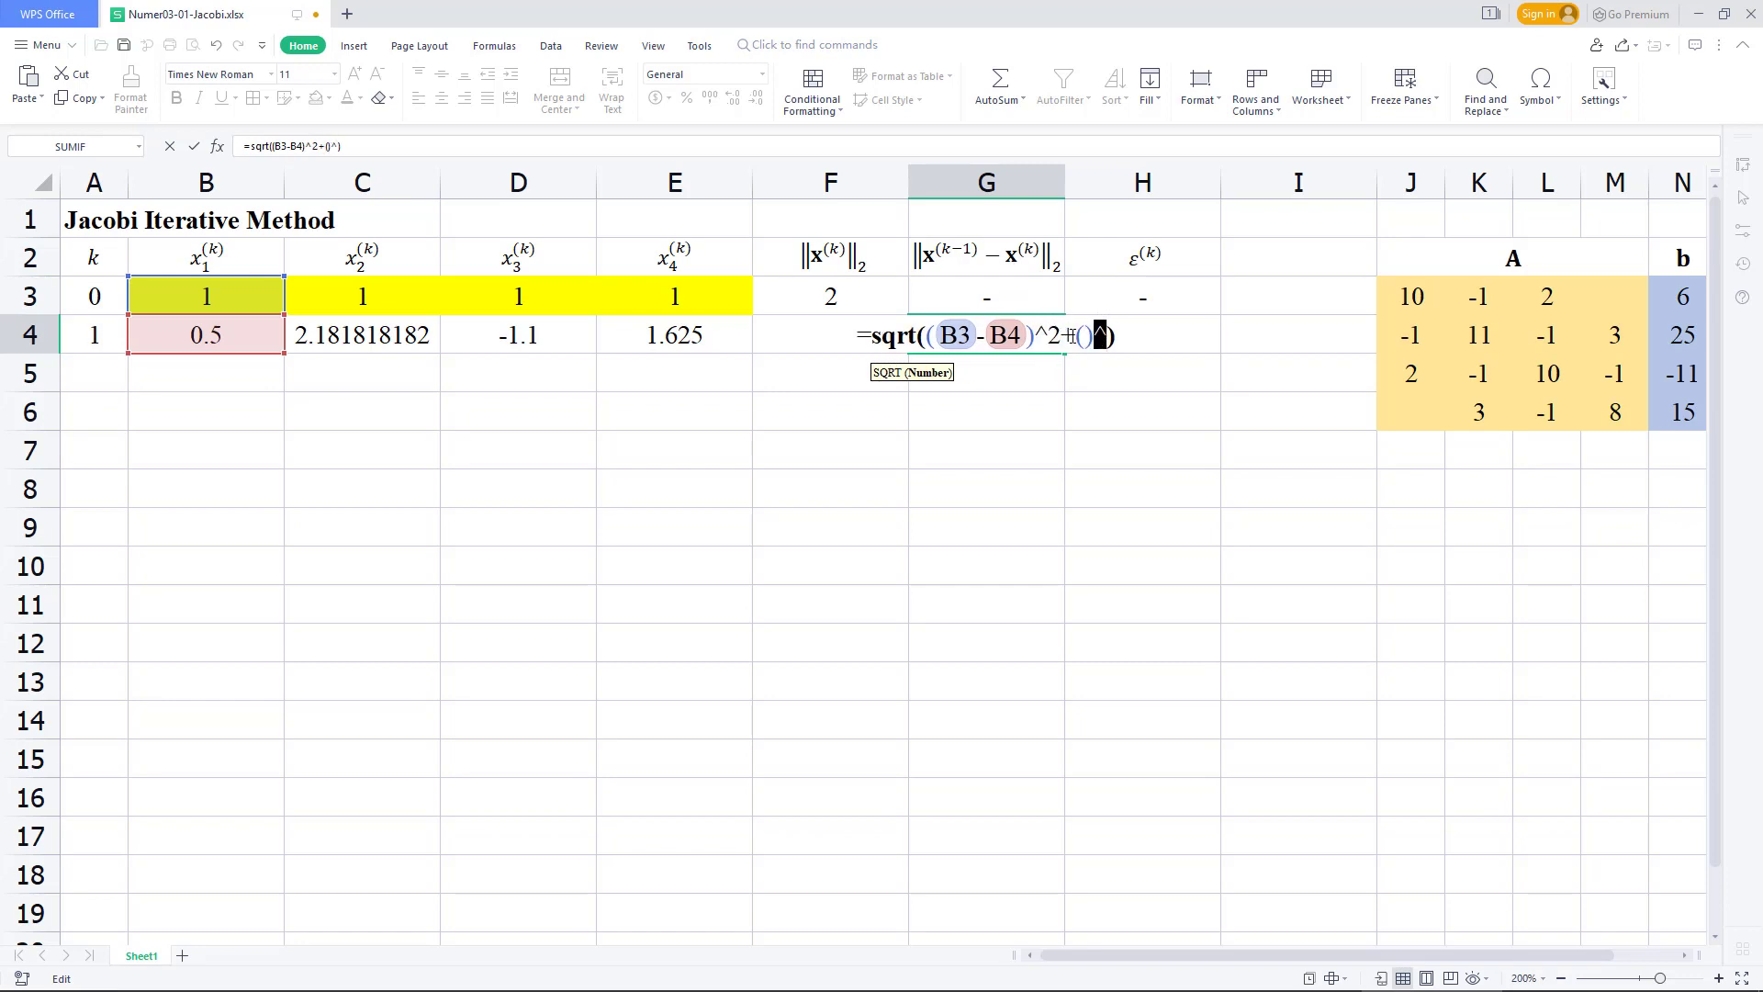
text()^2)
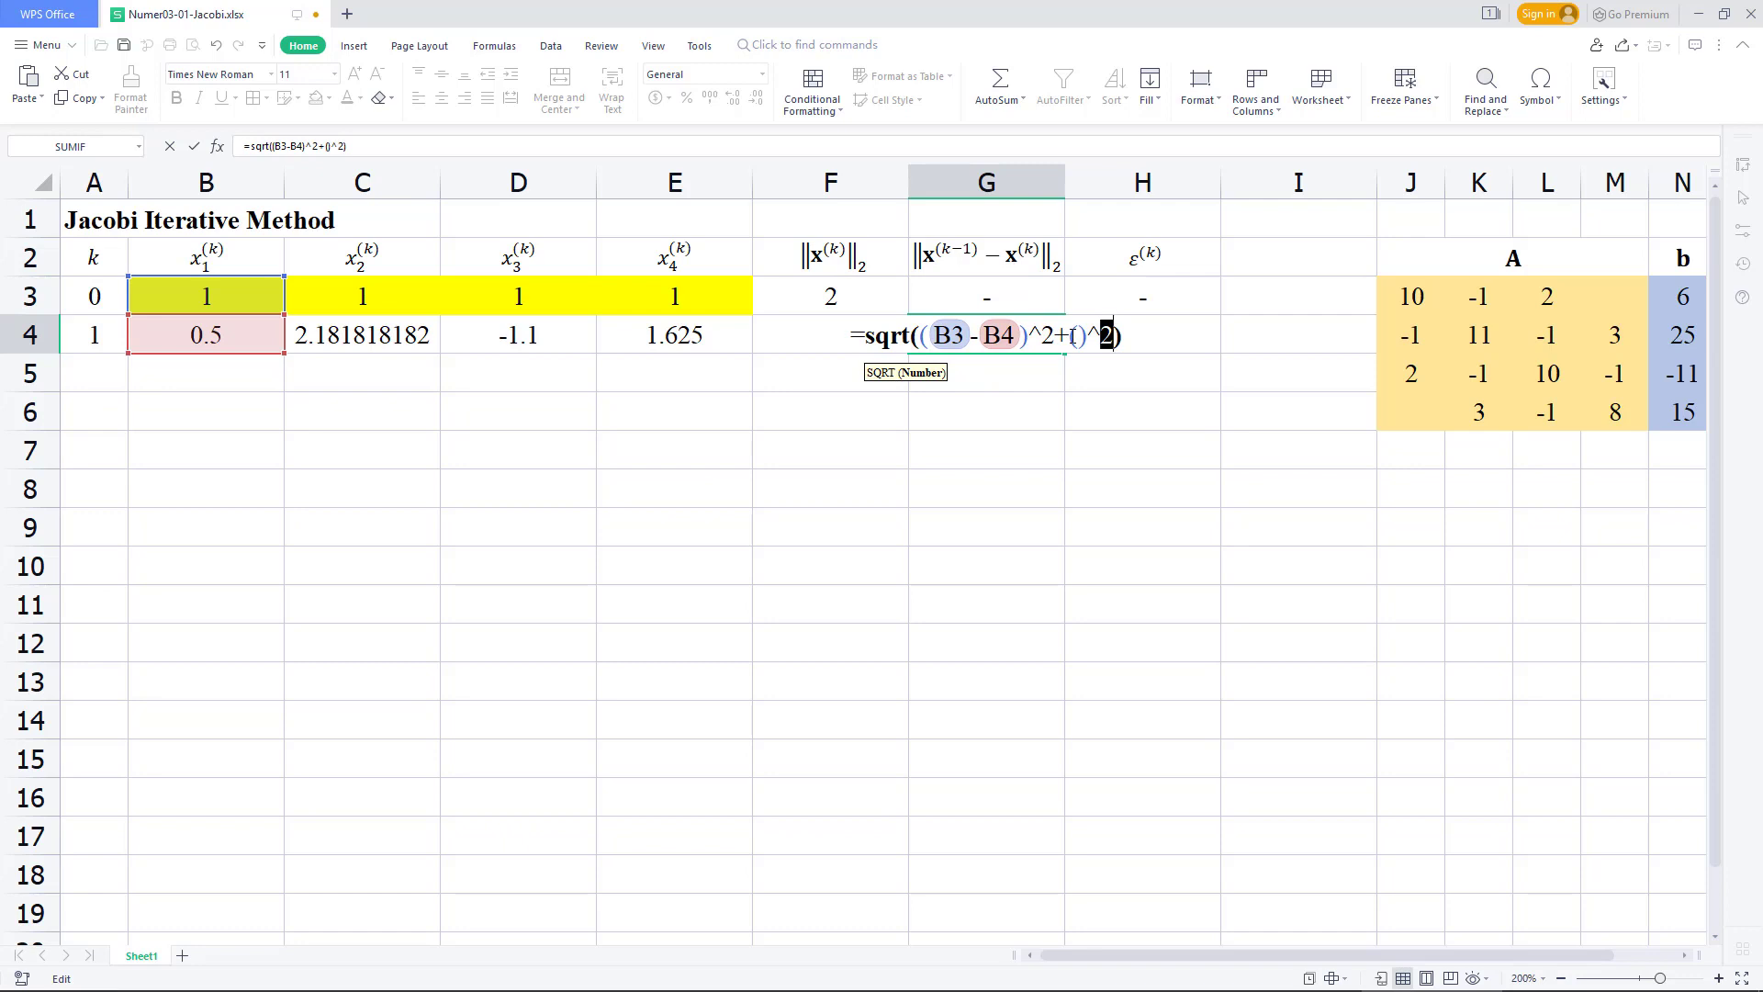
click(1076, 335)
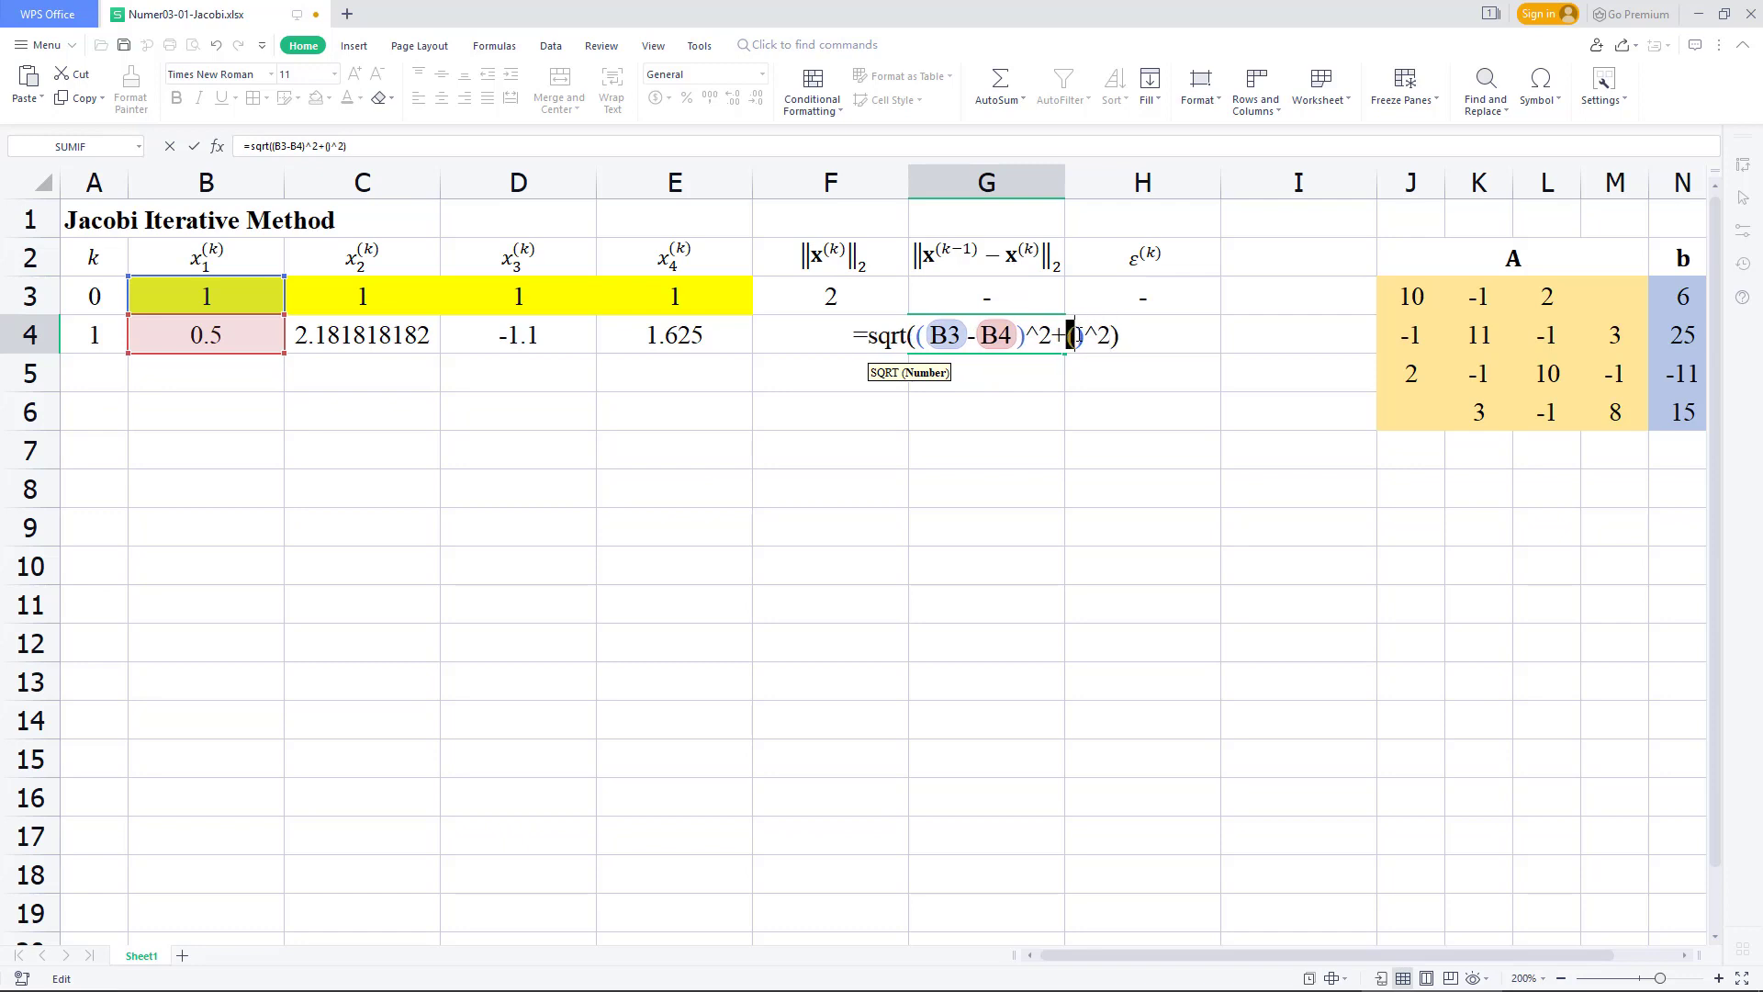
click(387, 297)
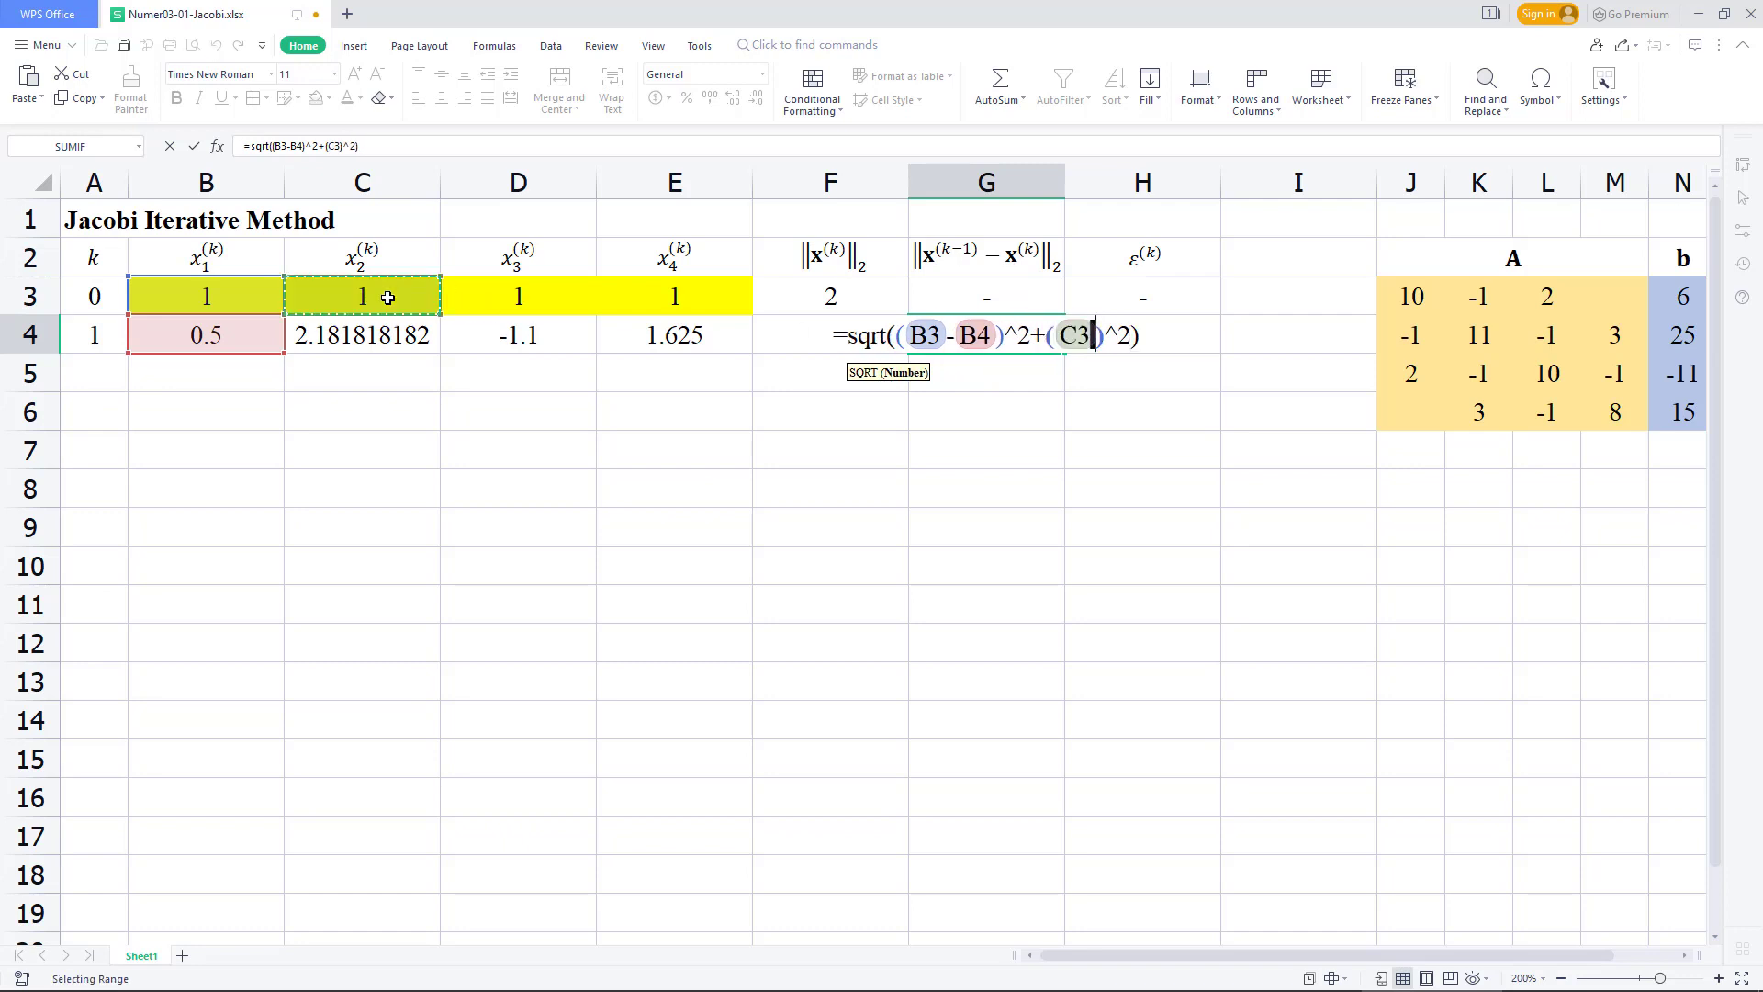
text(-)
click(383, 334)
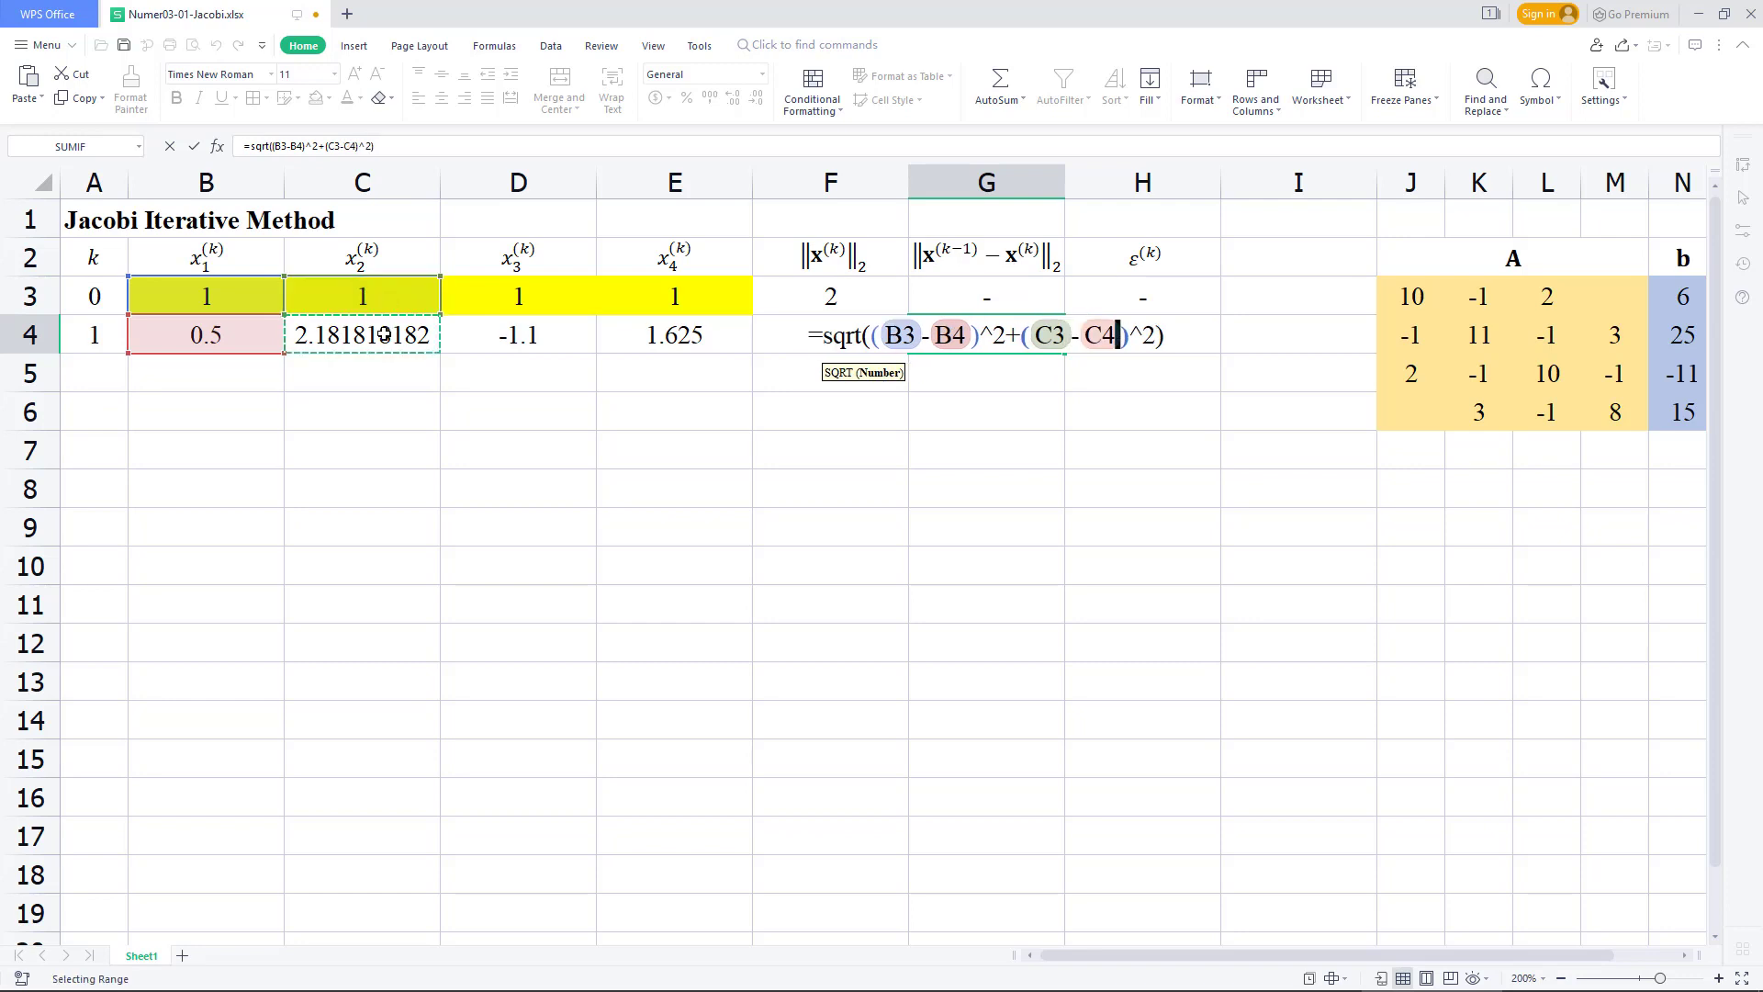
double_click(1154, 336)
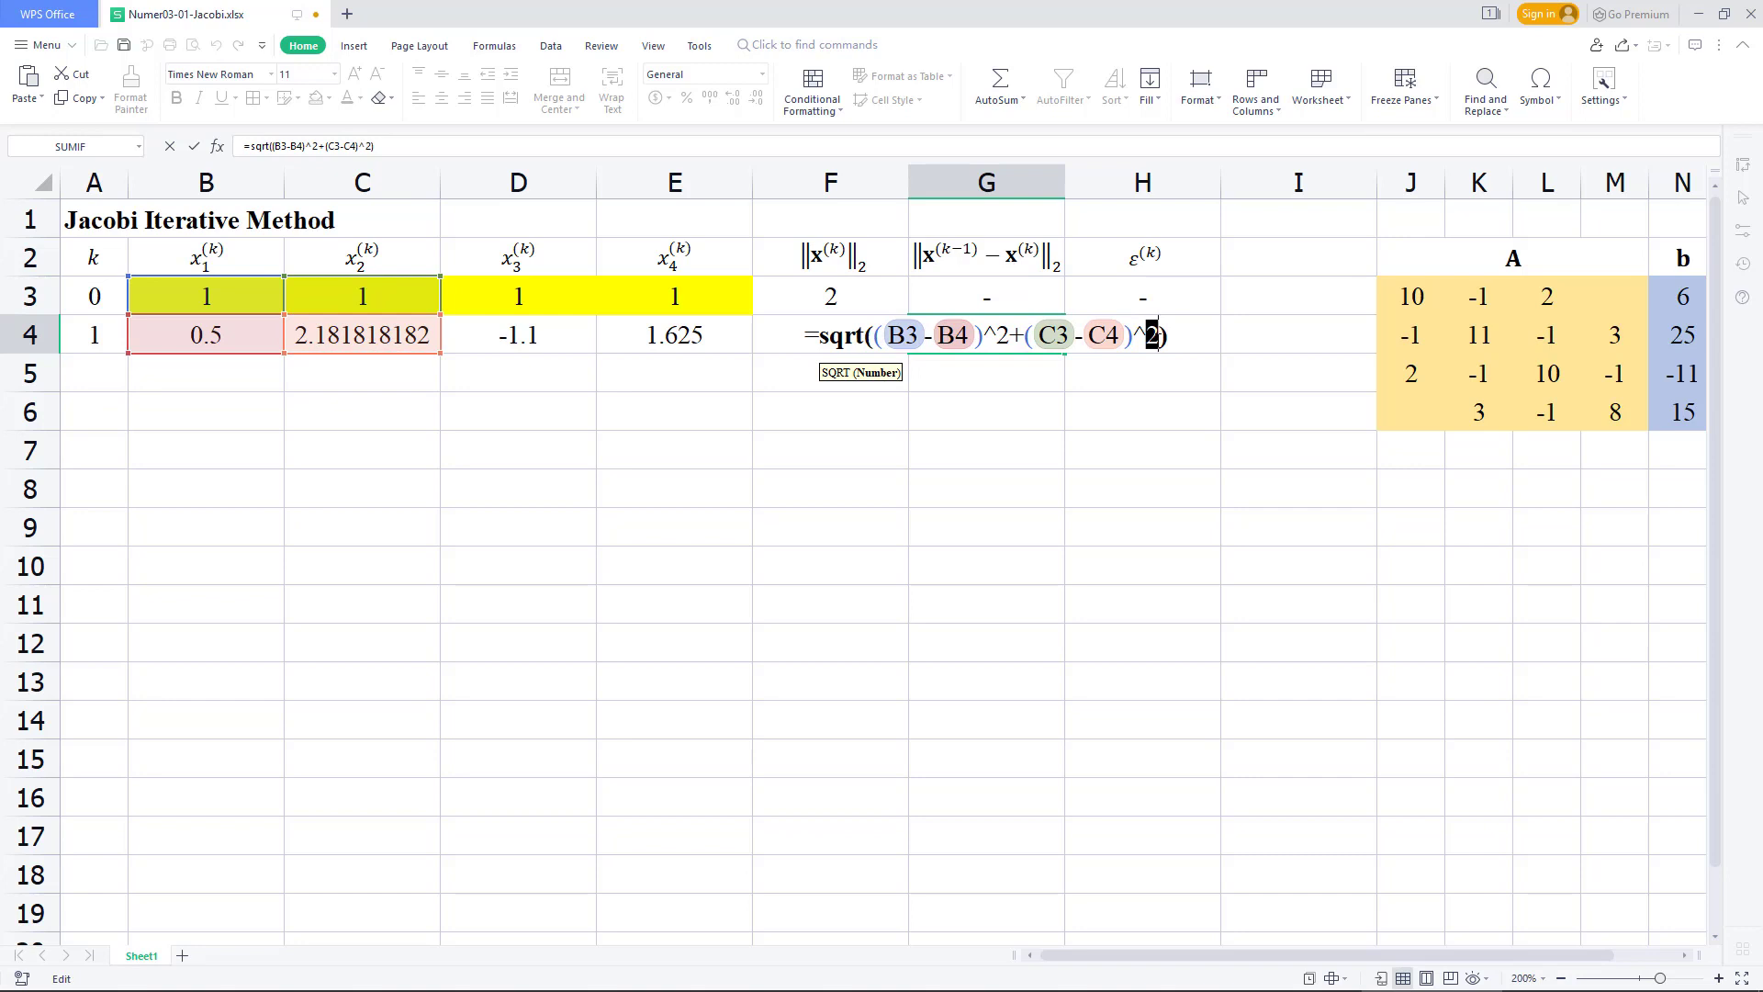
text(+()^)
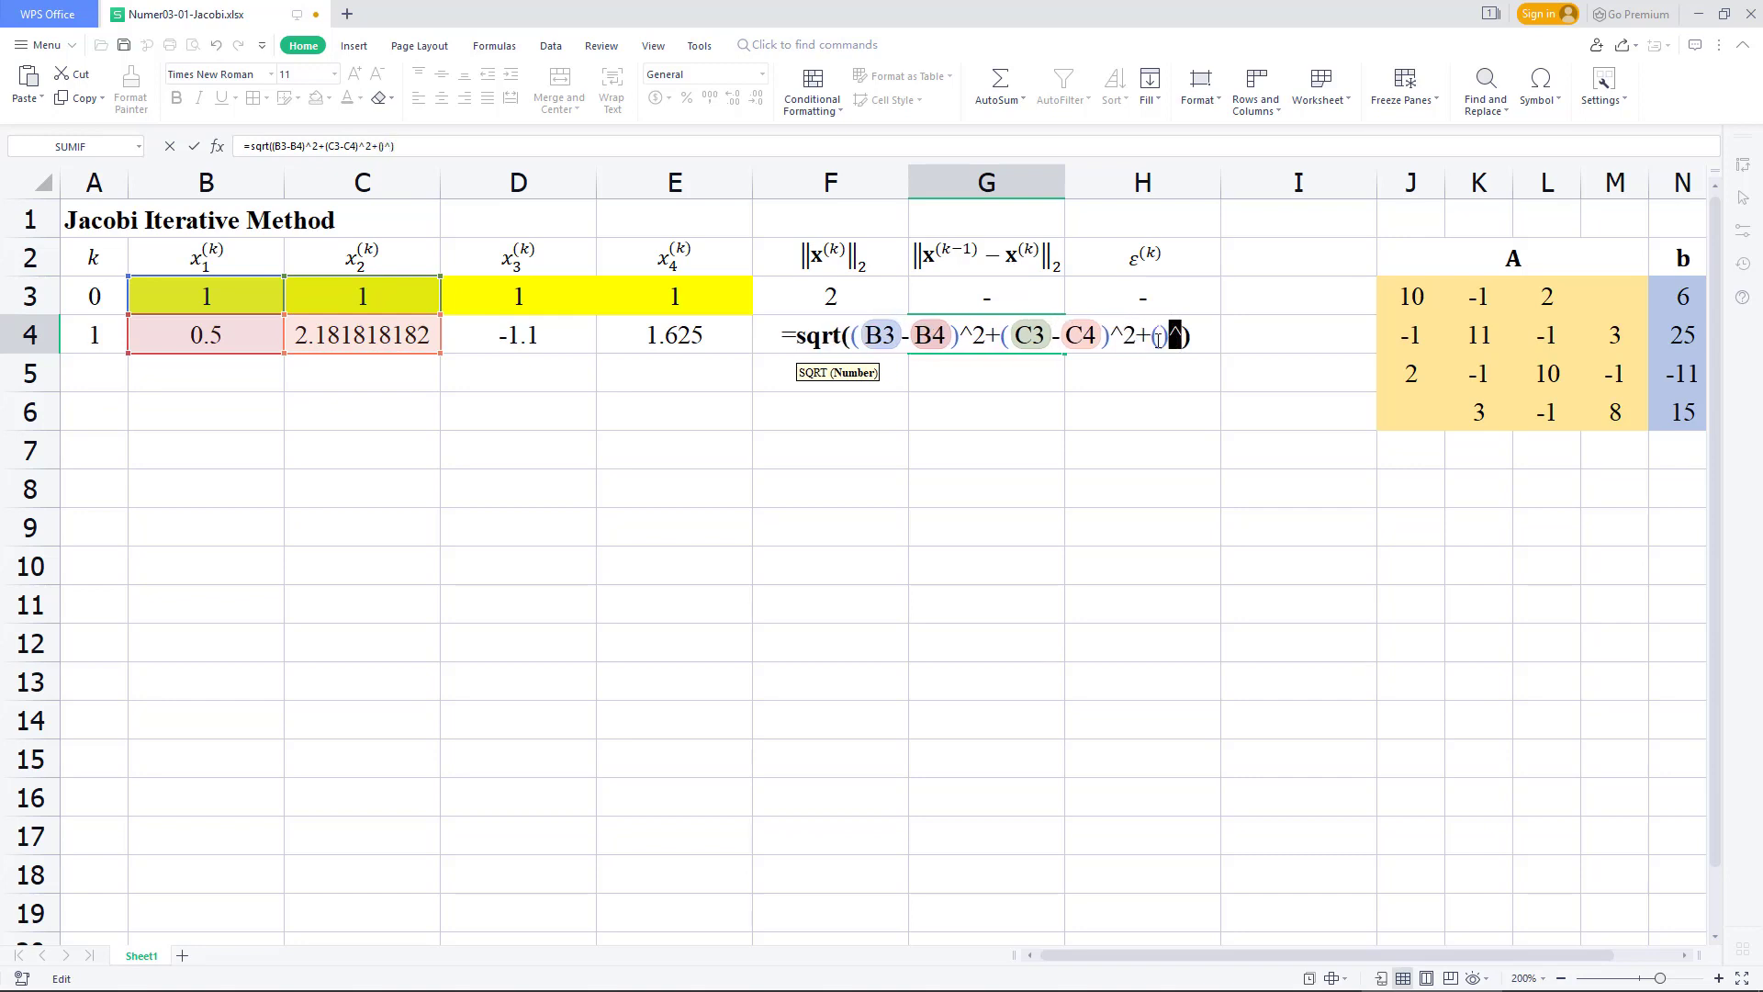
text(2)
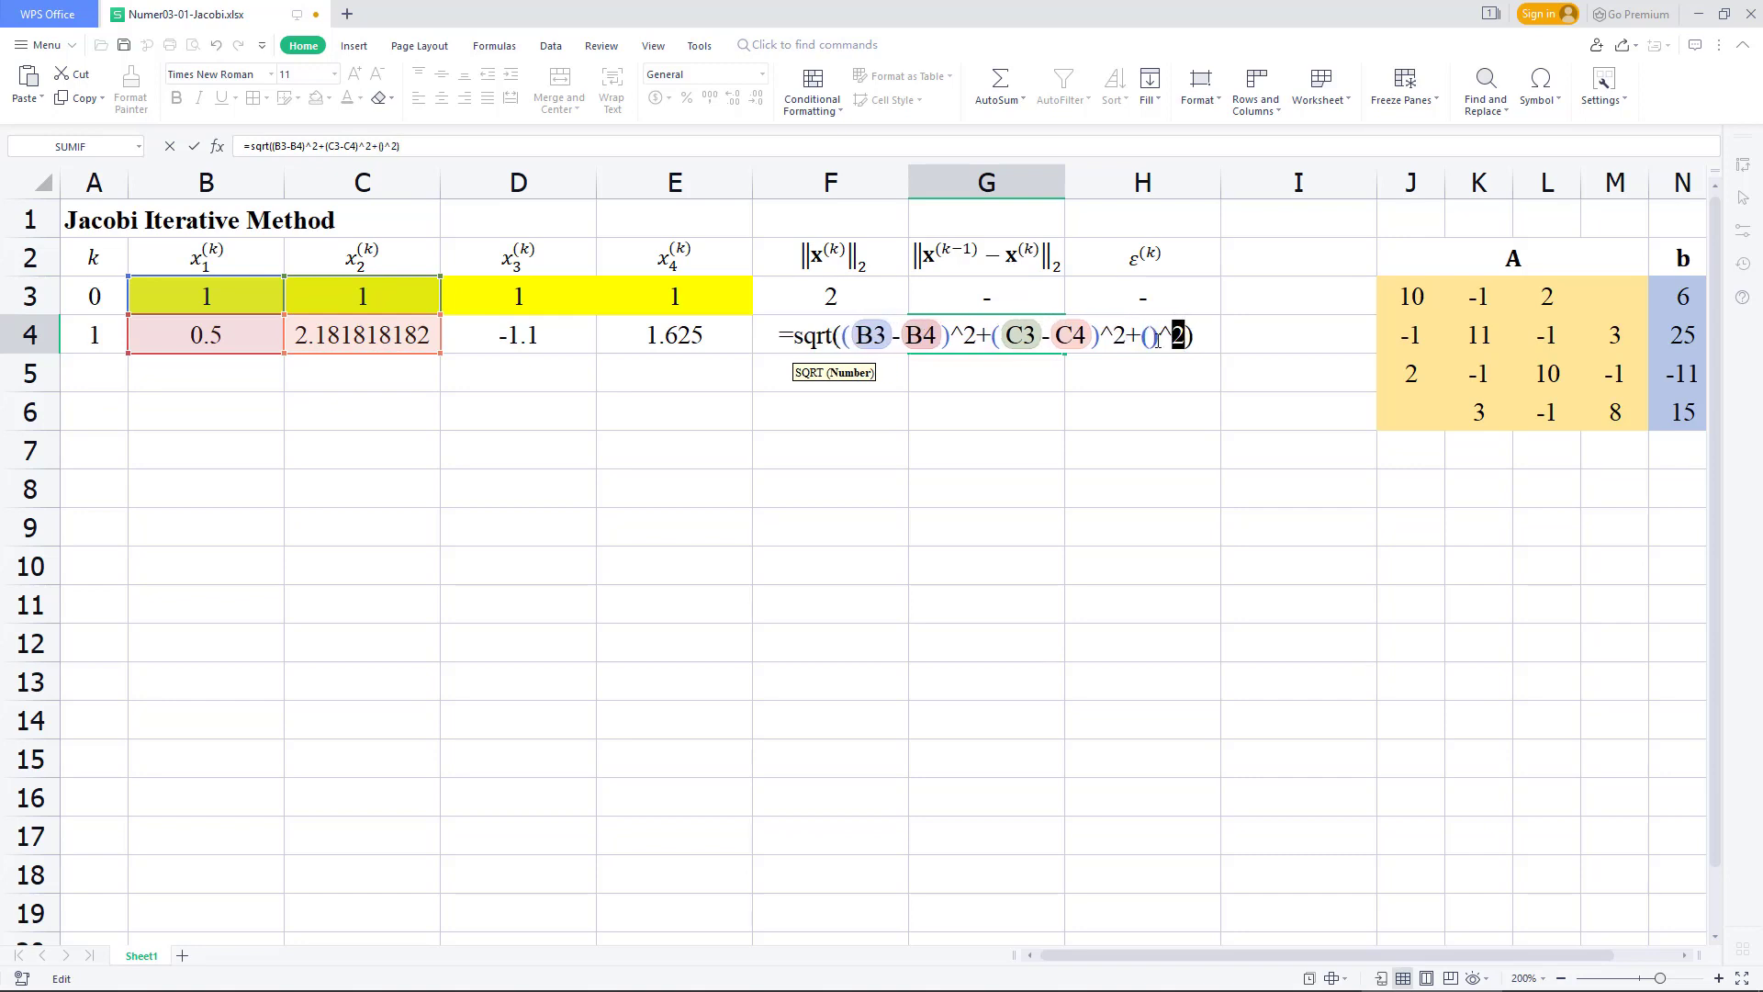
Add the (D3-D4)^2 and (E3-E4)^2 terms and commit, giving 2.539157186.
click(1155, 337)
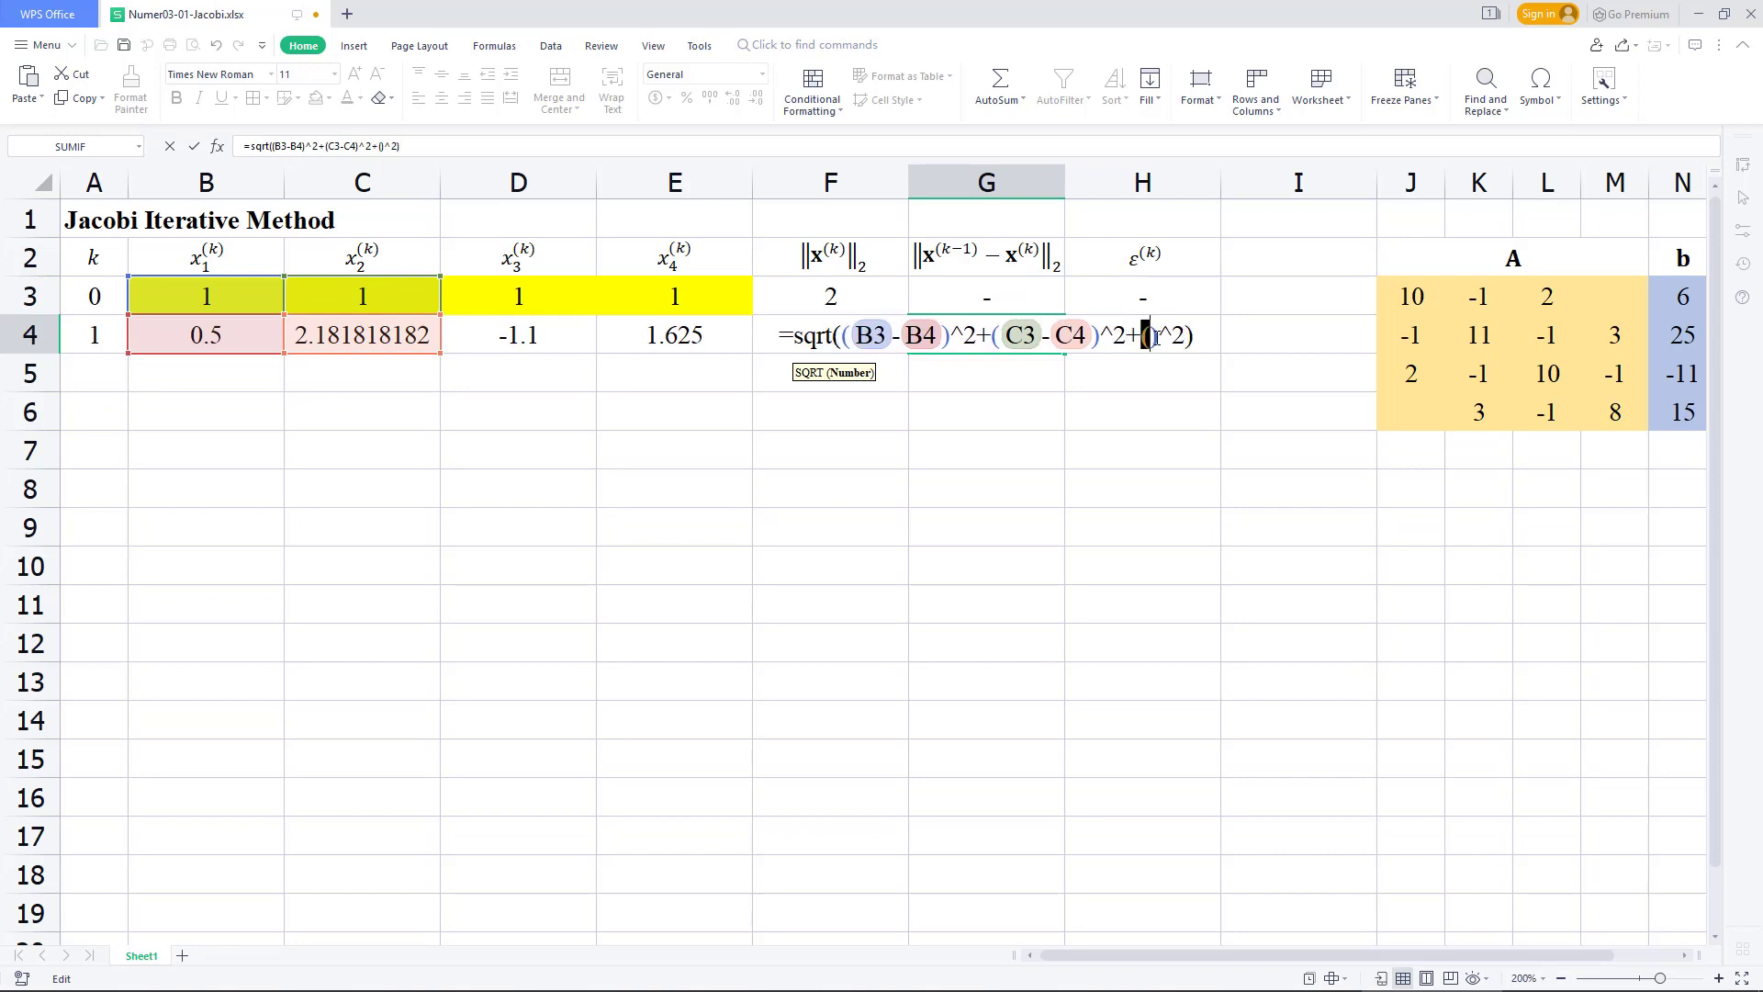
click(529, 295)
text(-)
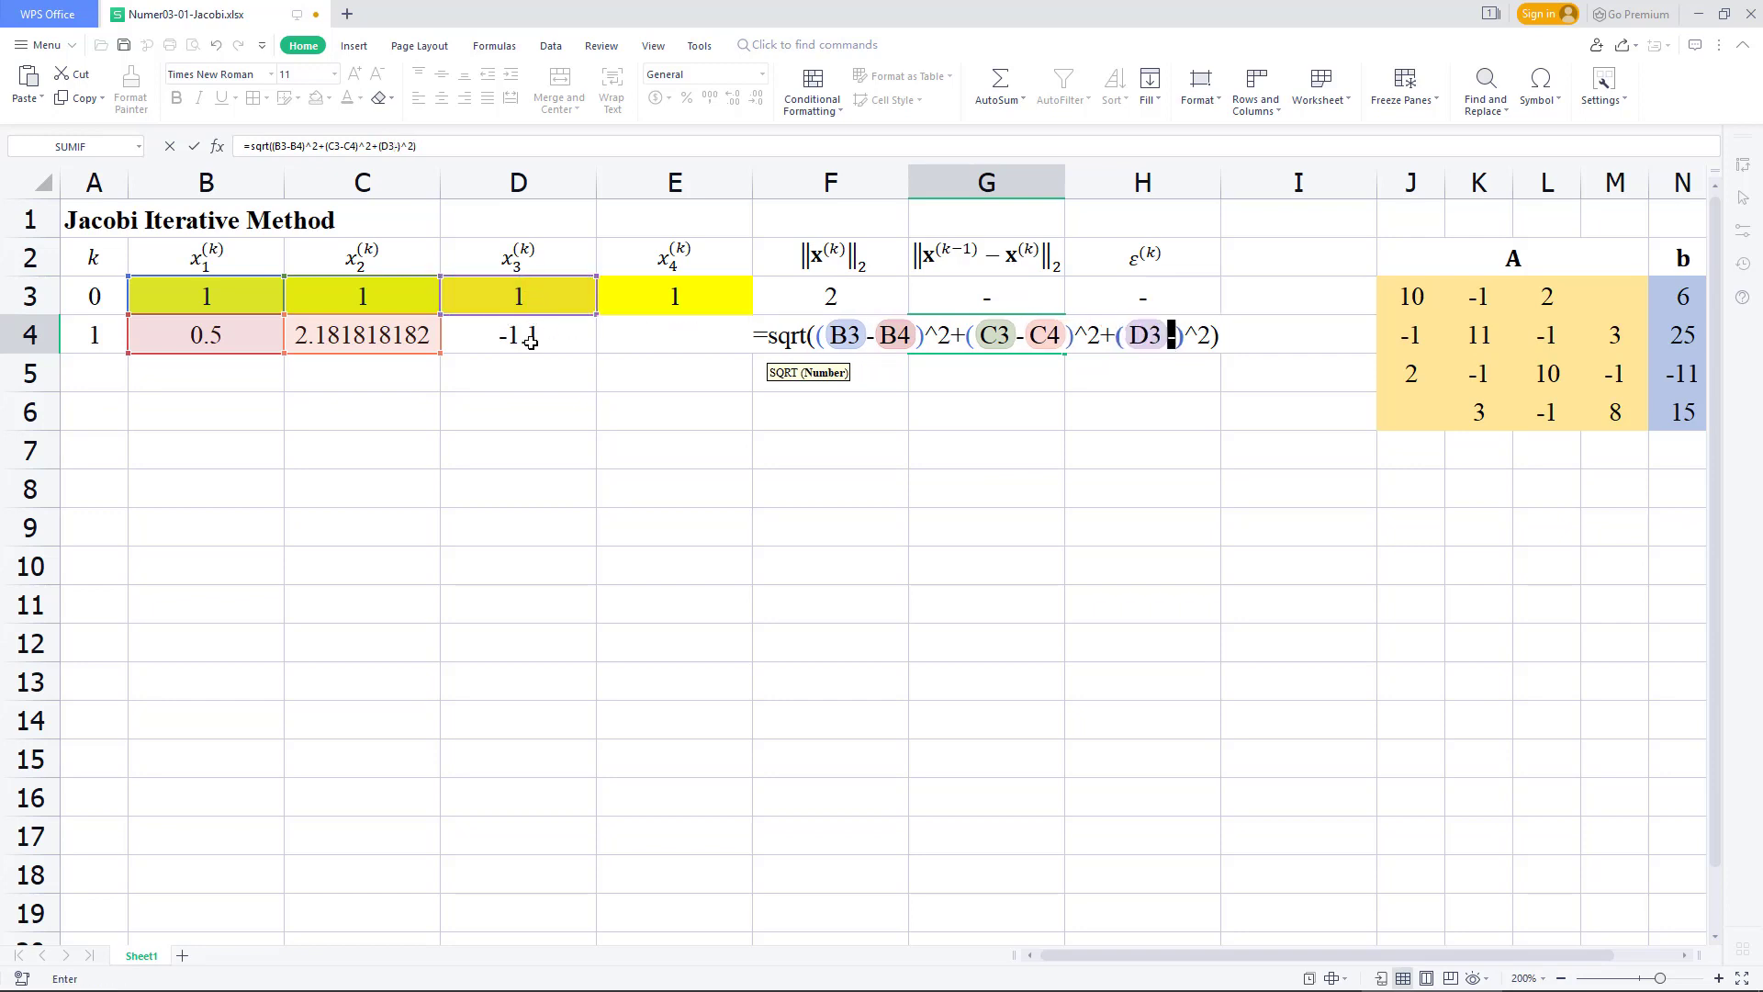
click(529, 340)
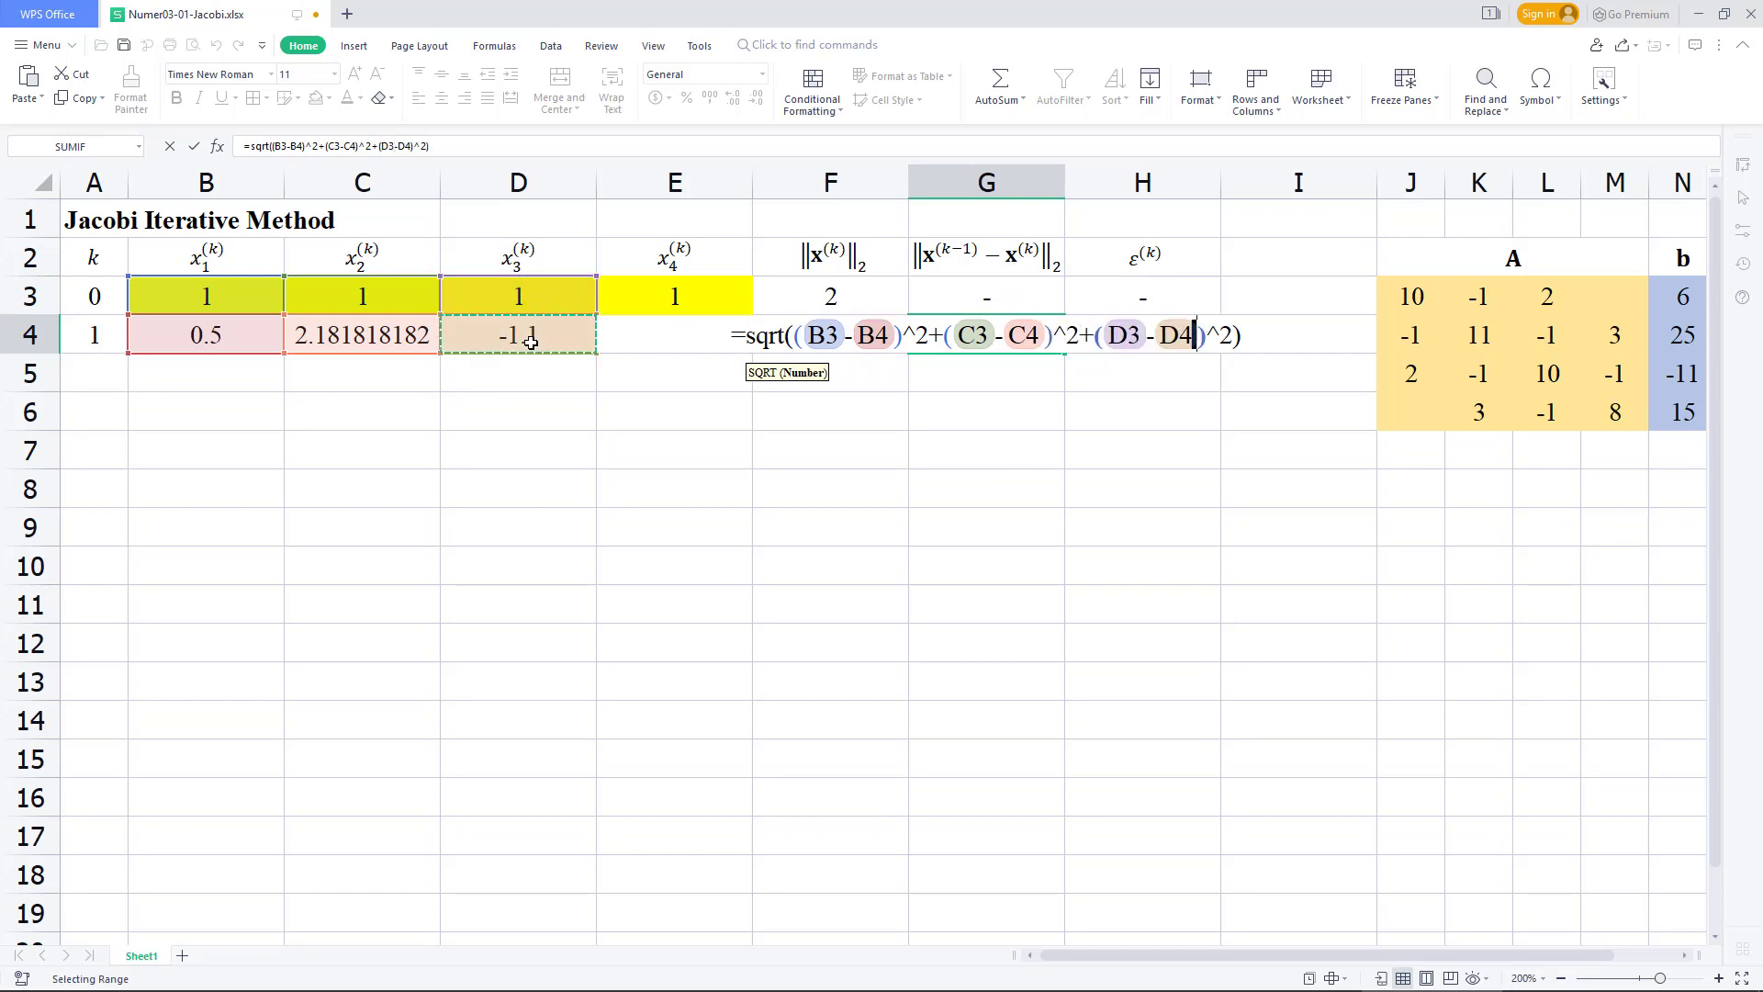
double_click(1227, 335)
text(+)
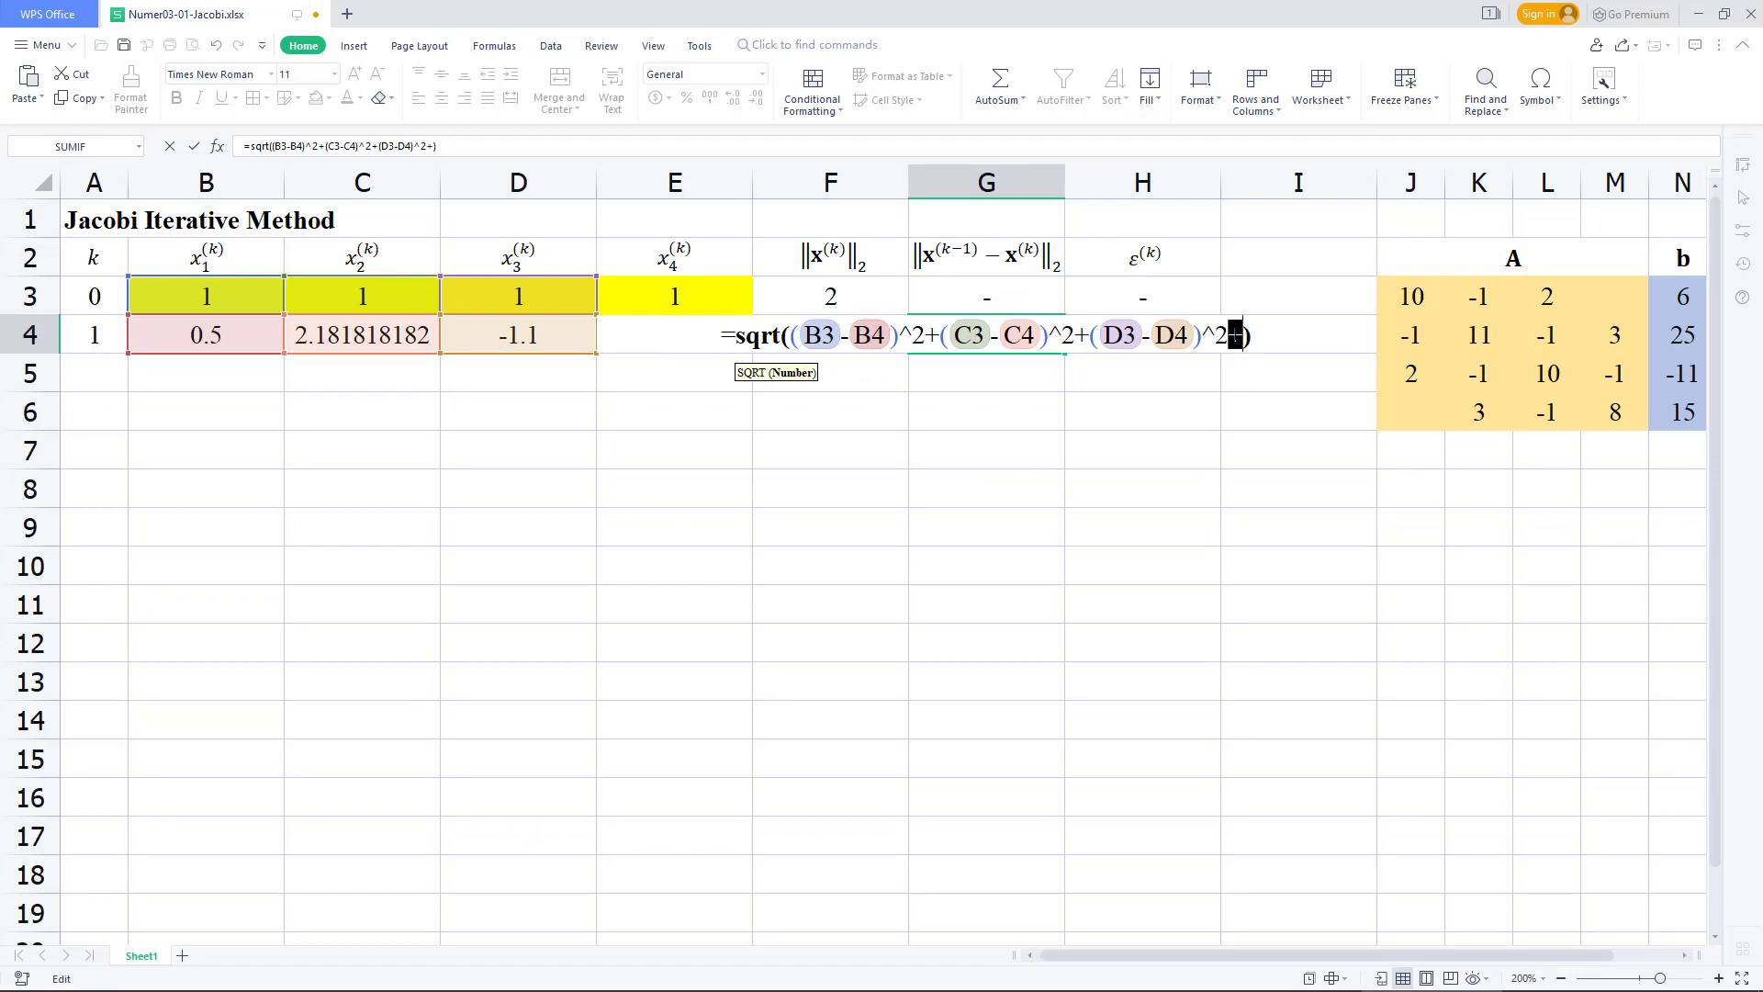
text(()^2)
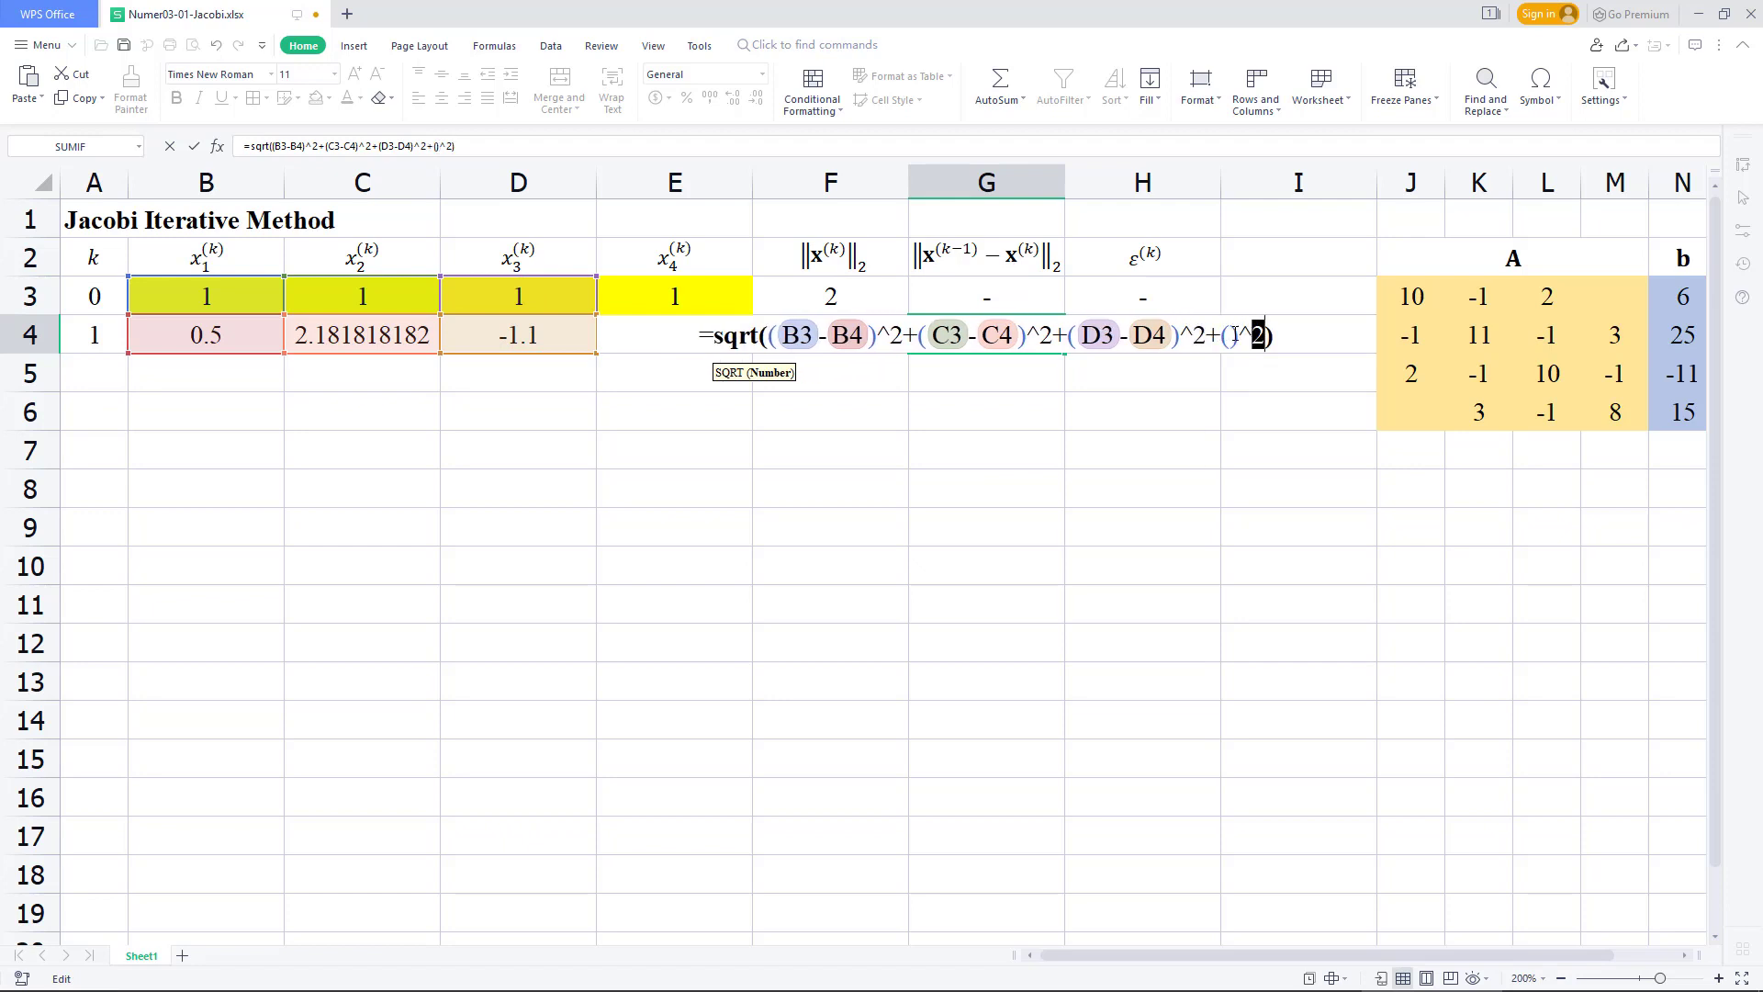
click(1232, 336)
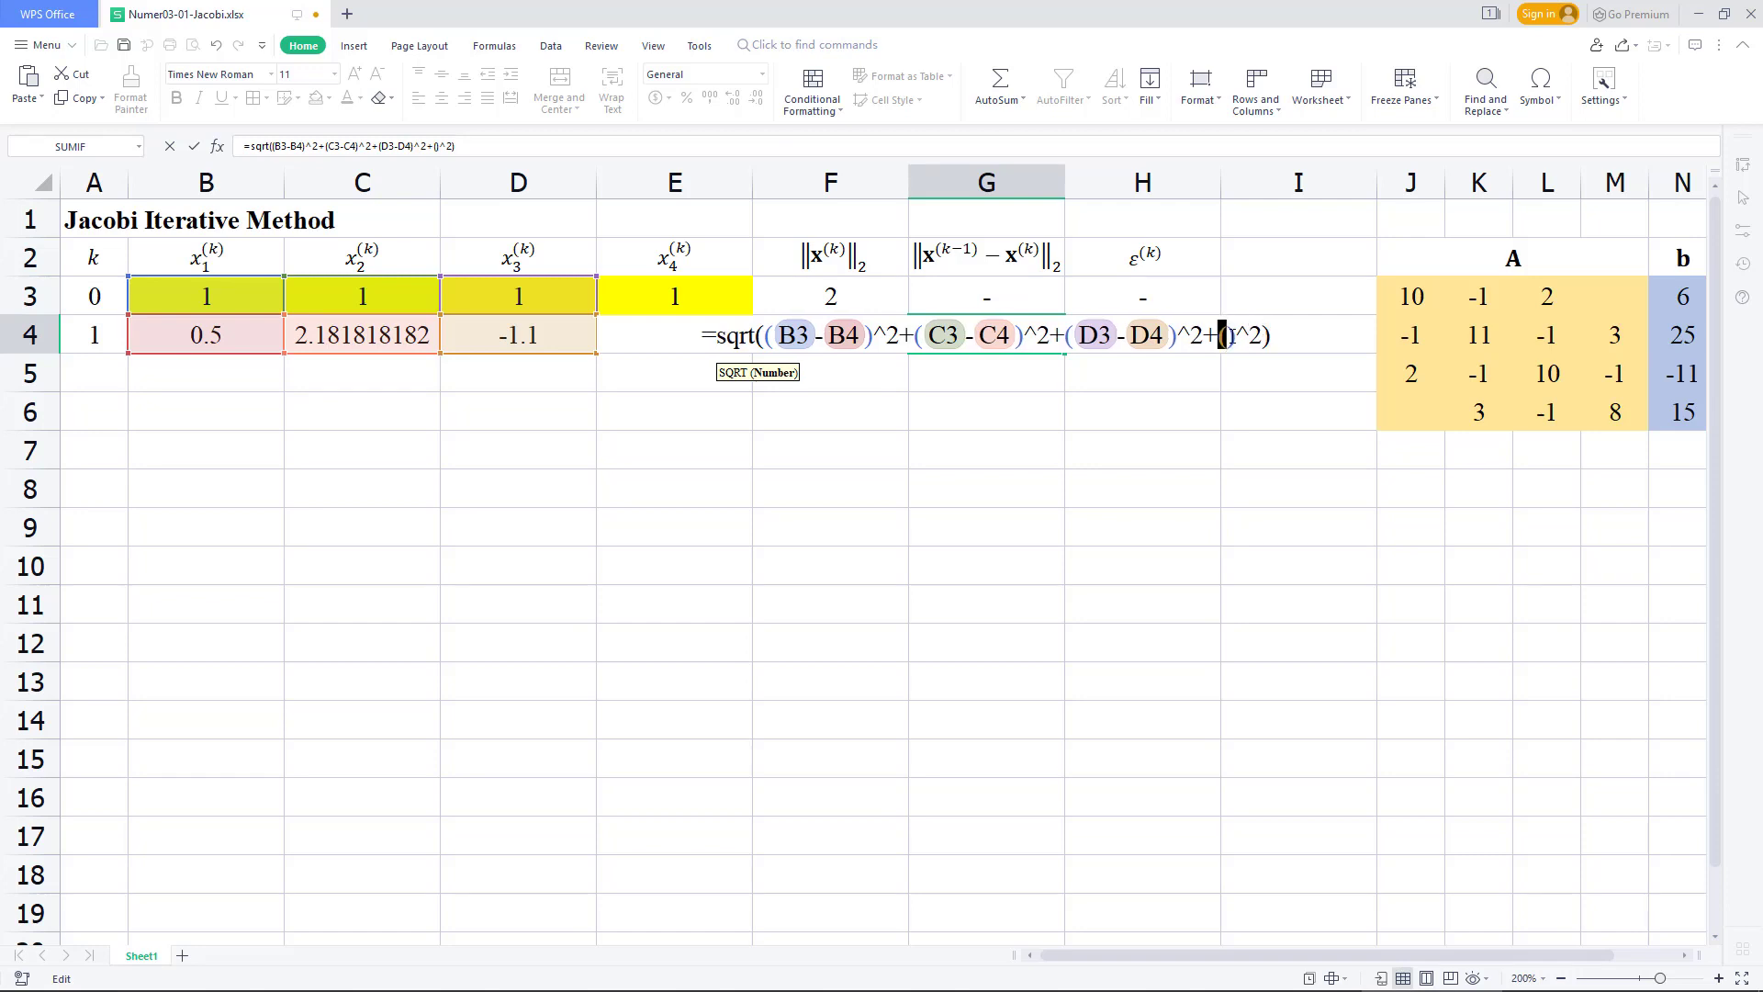
text(e3-e)
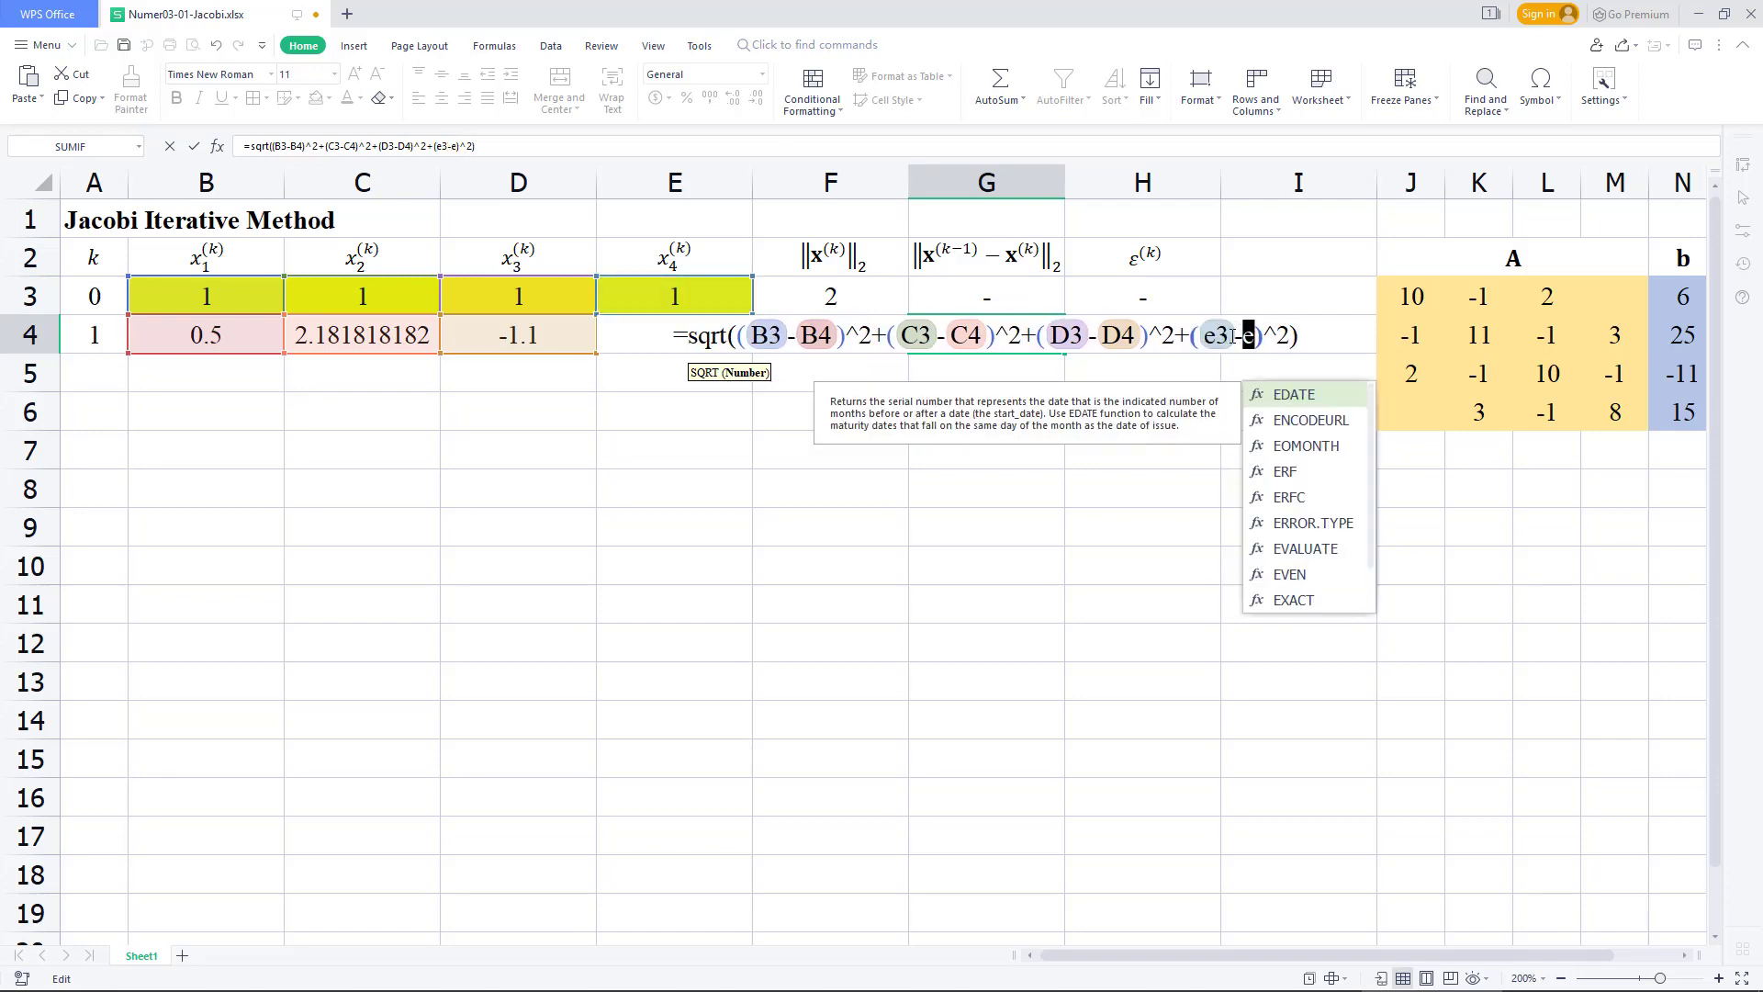
text(4)
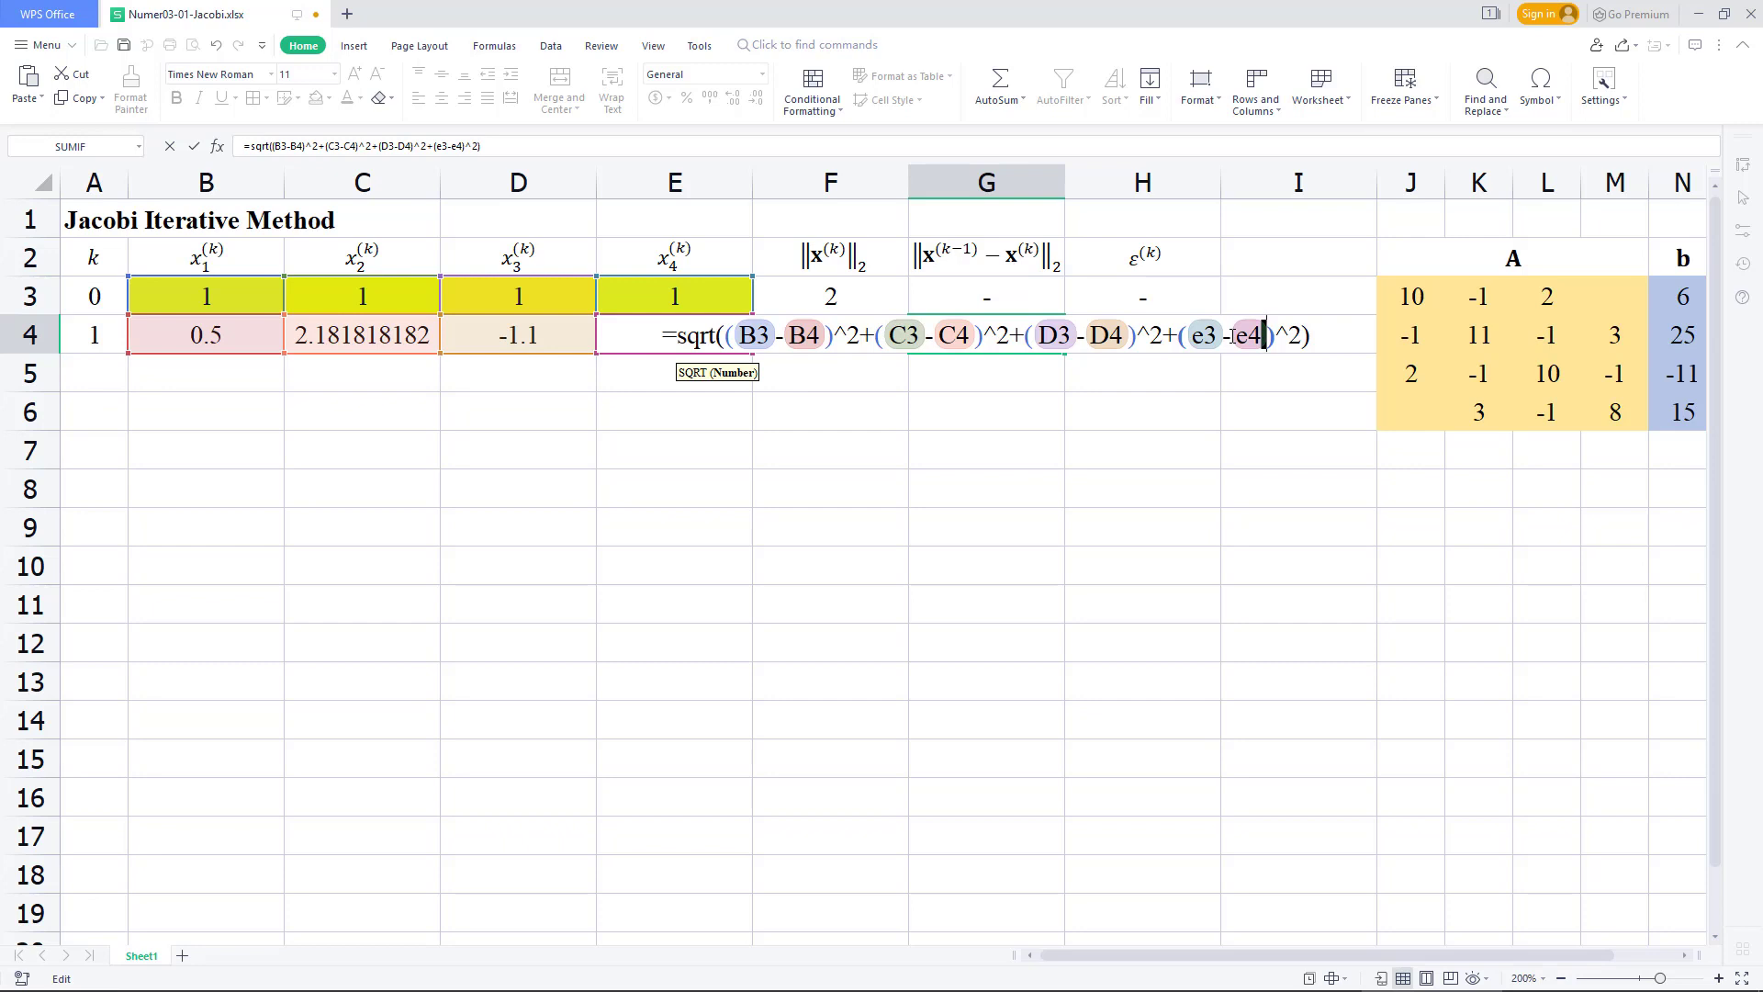
key(Return)
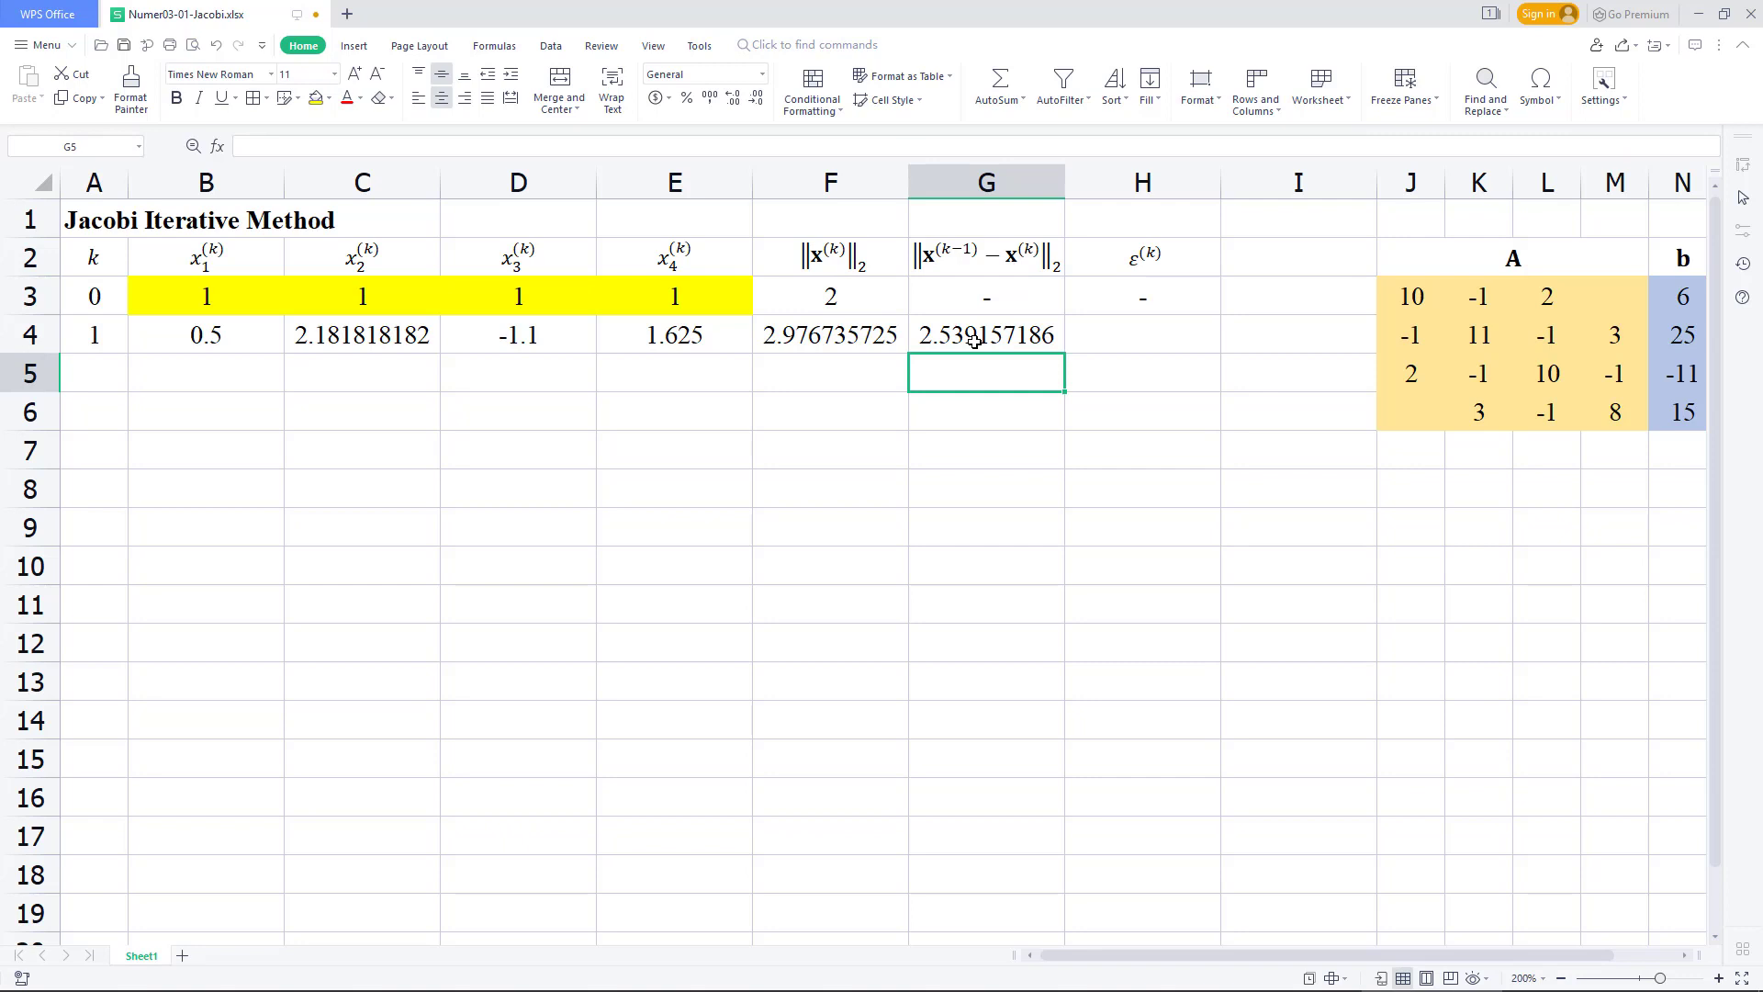
Enter =abs(G4/F4) in H4, giving the relative error 0.853000542.
click(1138, 335)
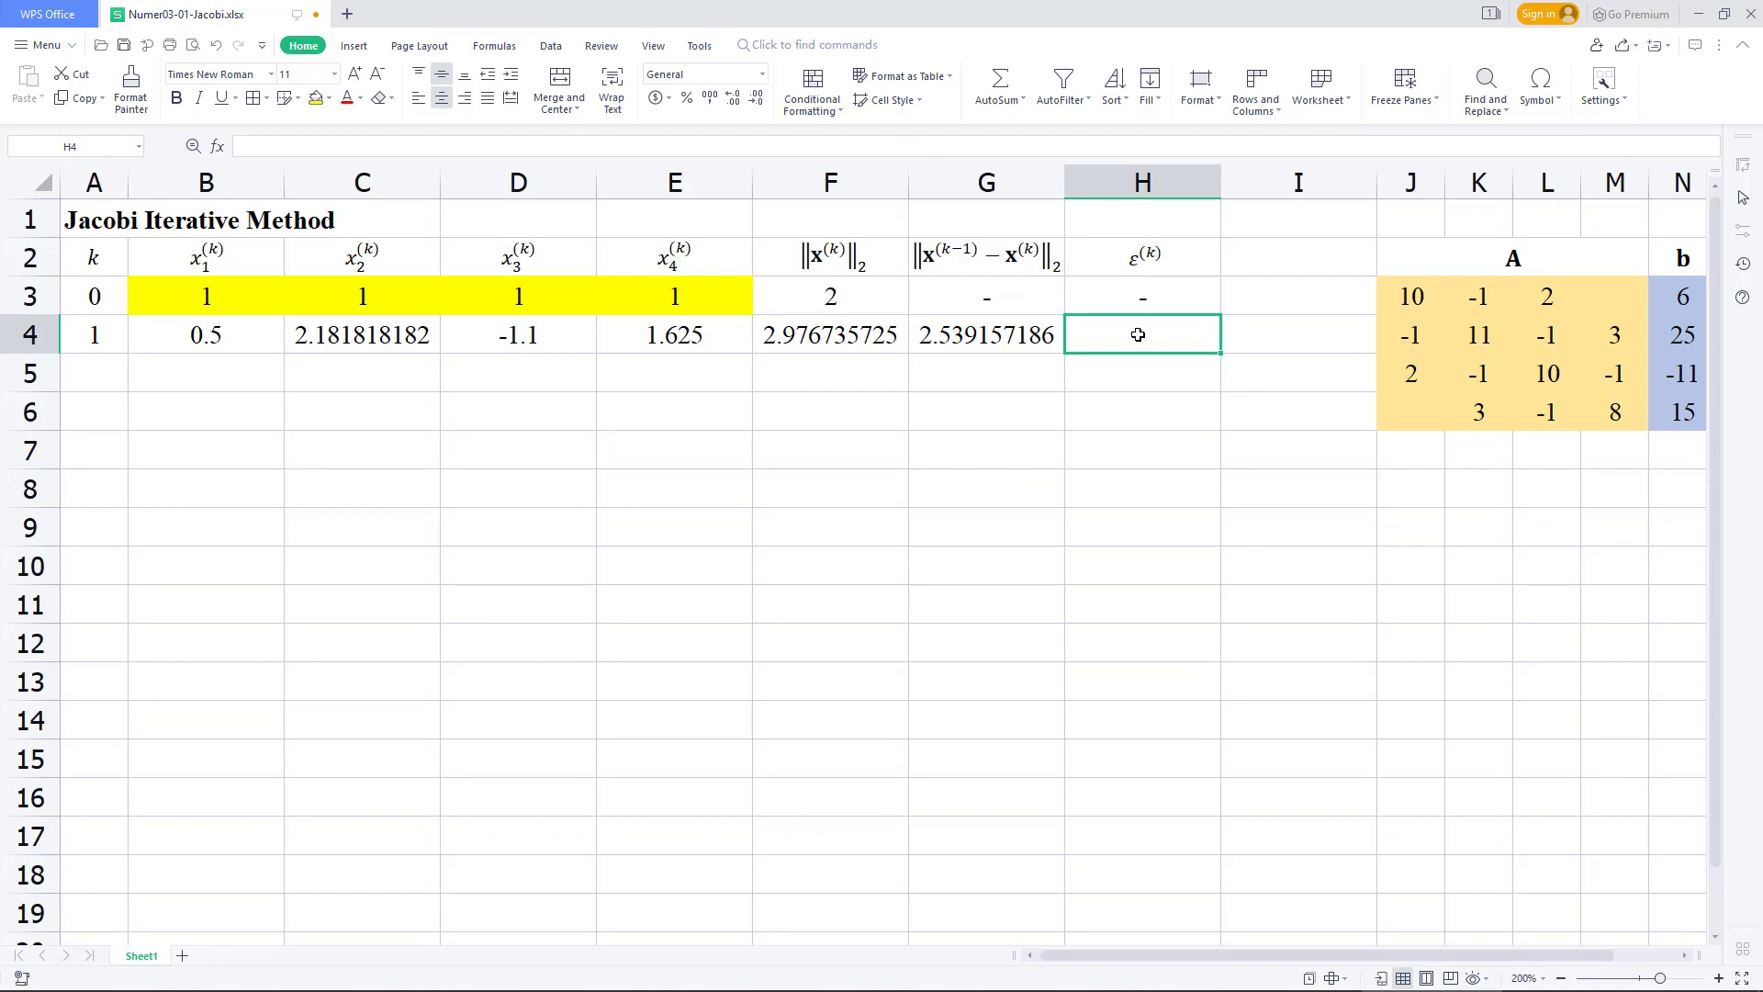
text(=)
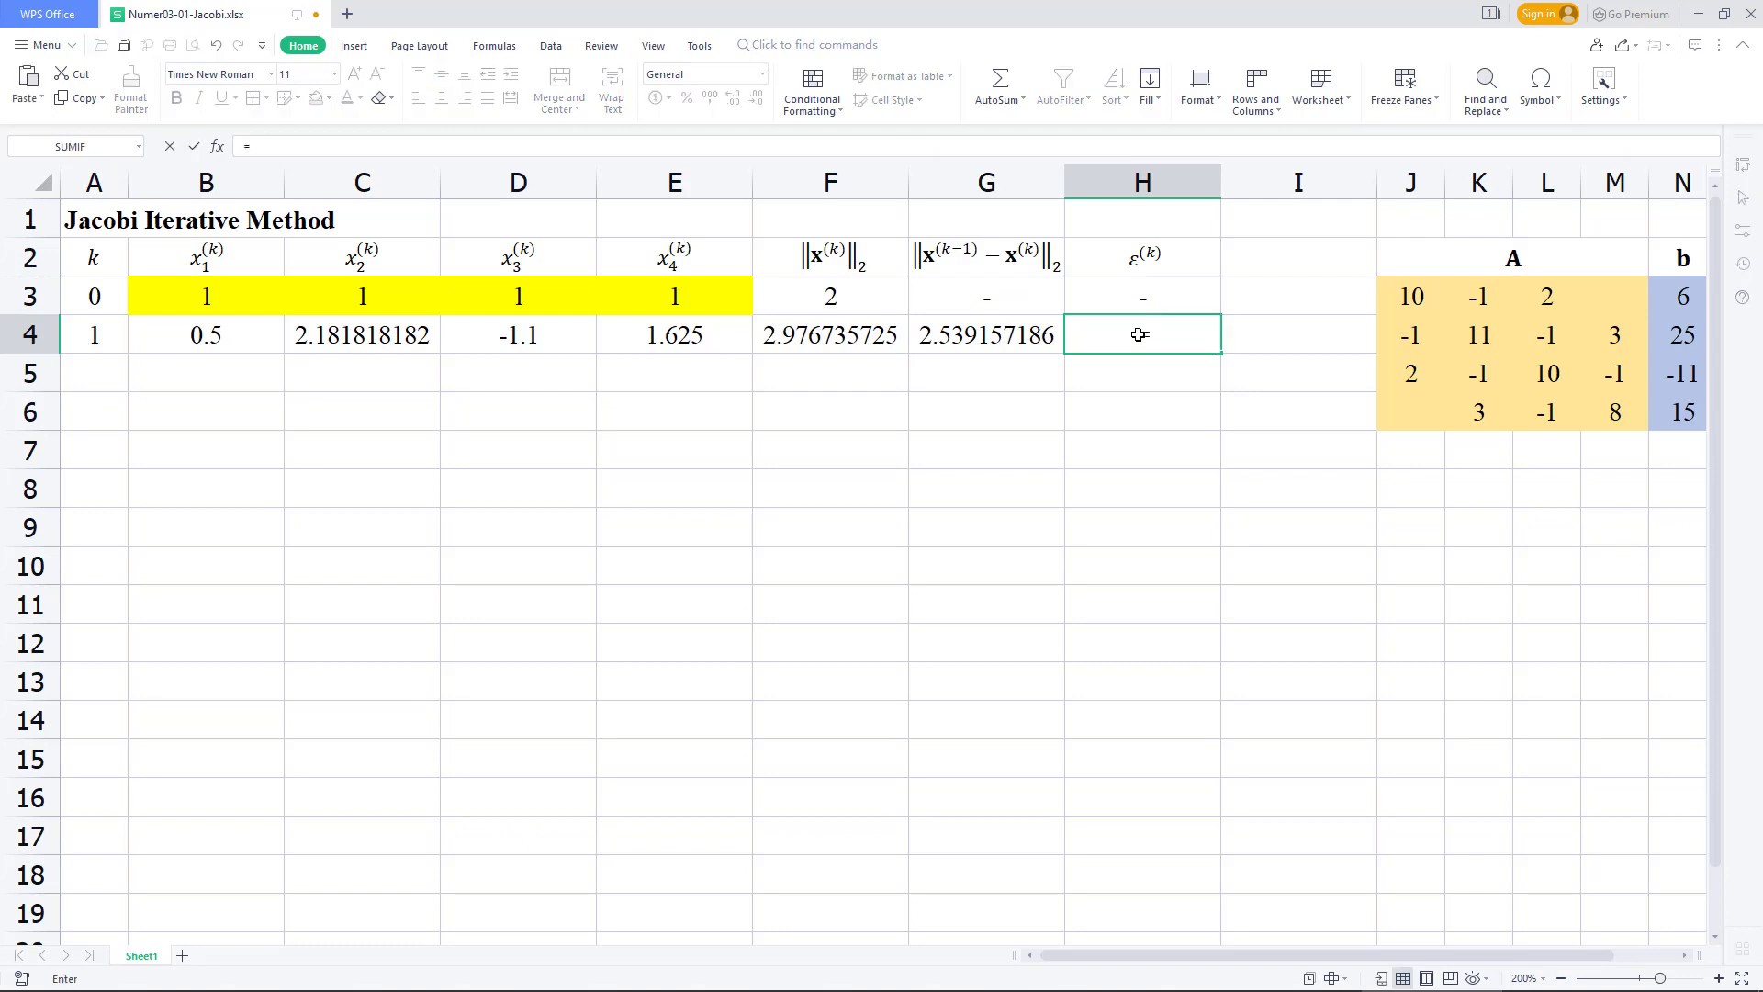
text(ab)
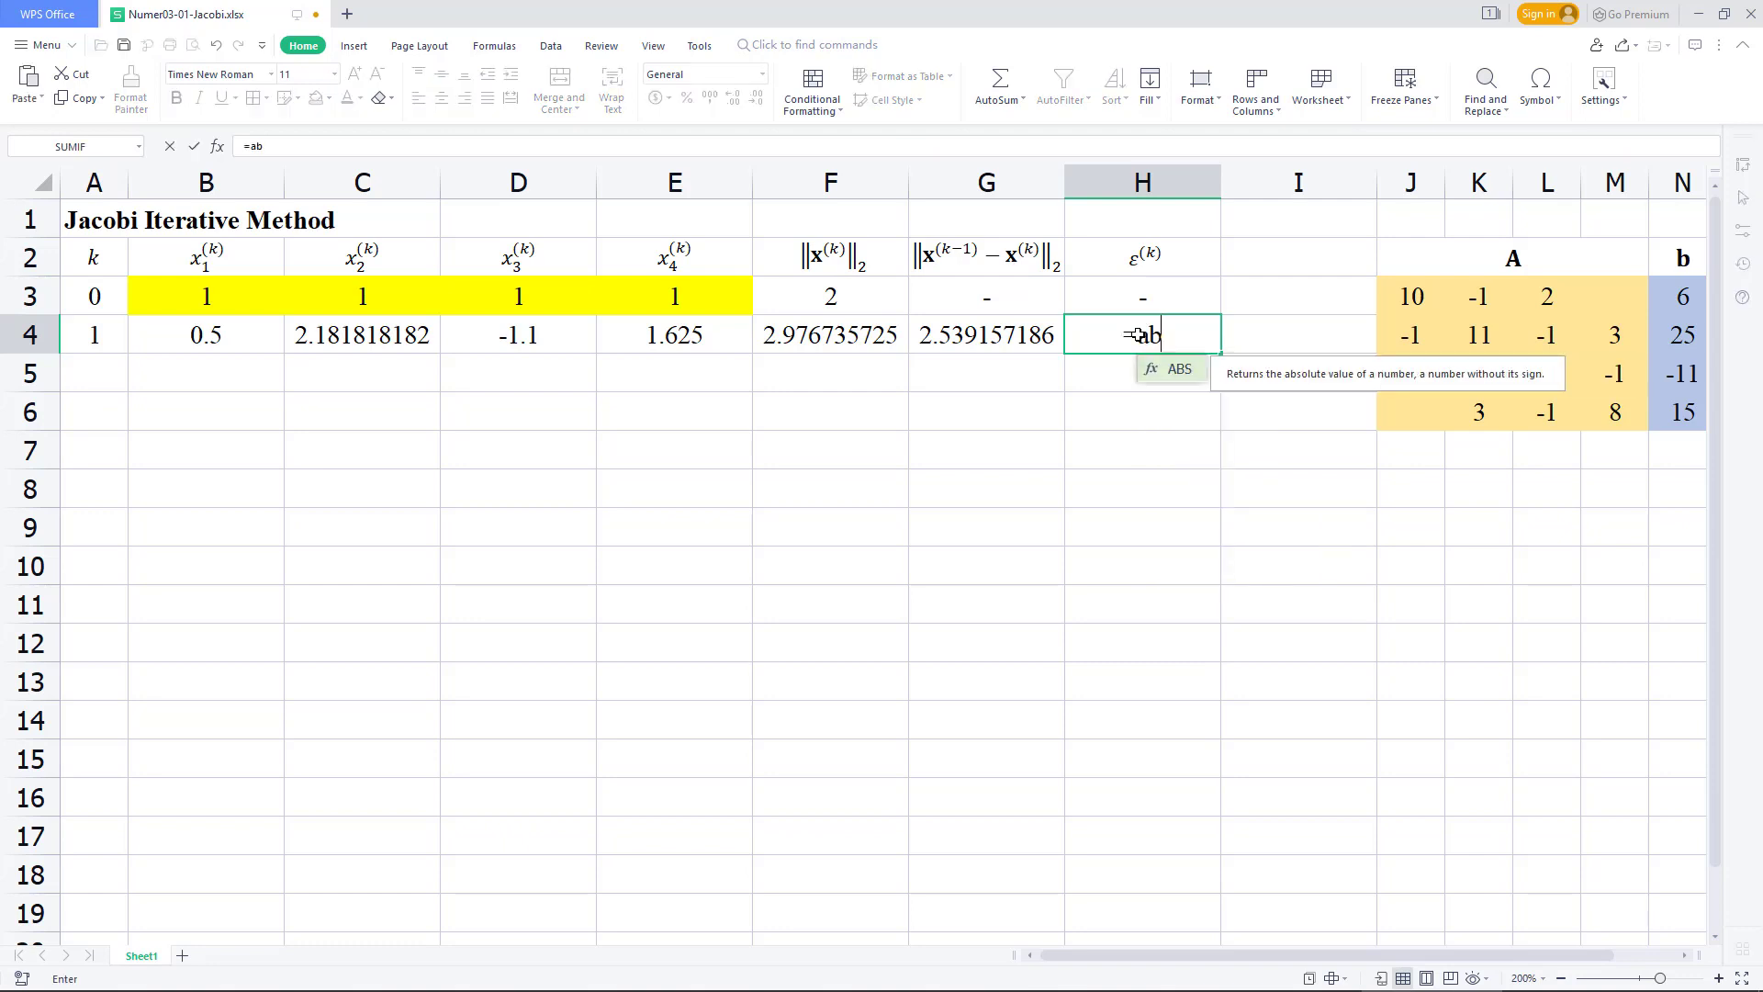
text(s()
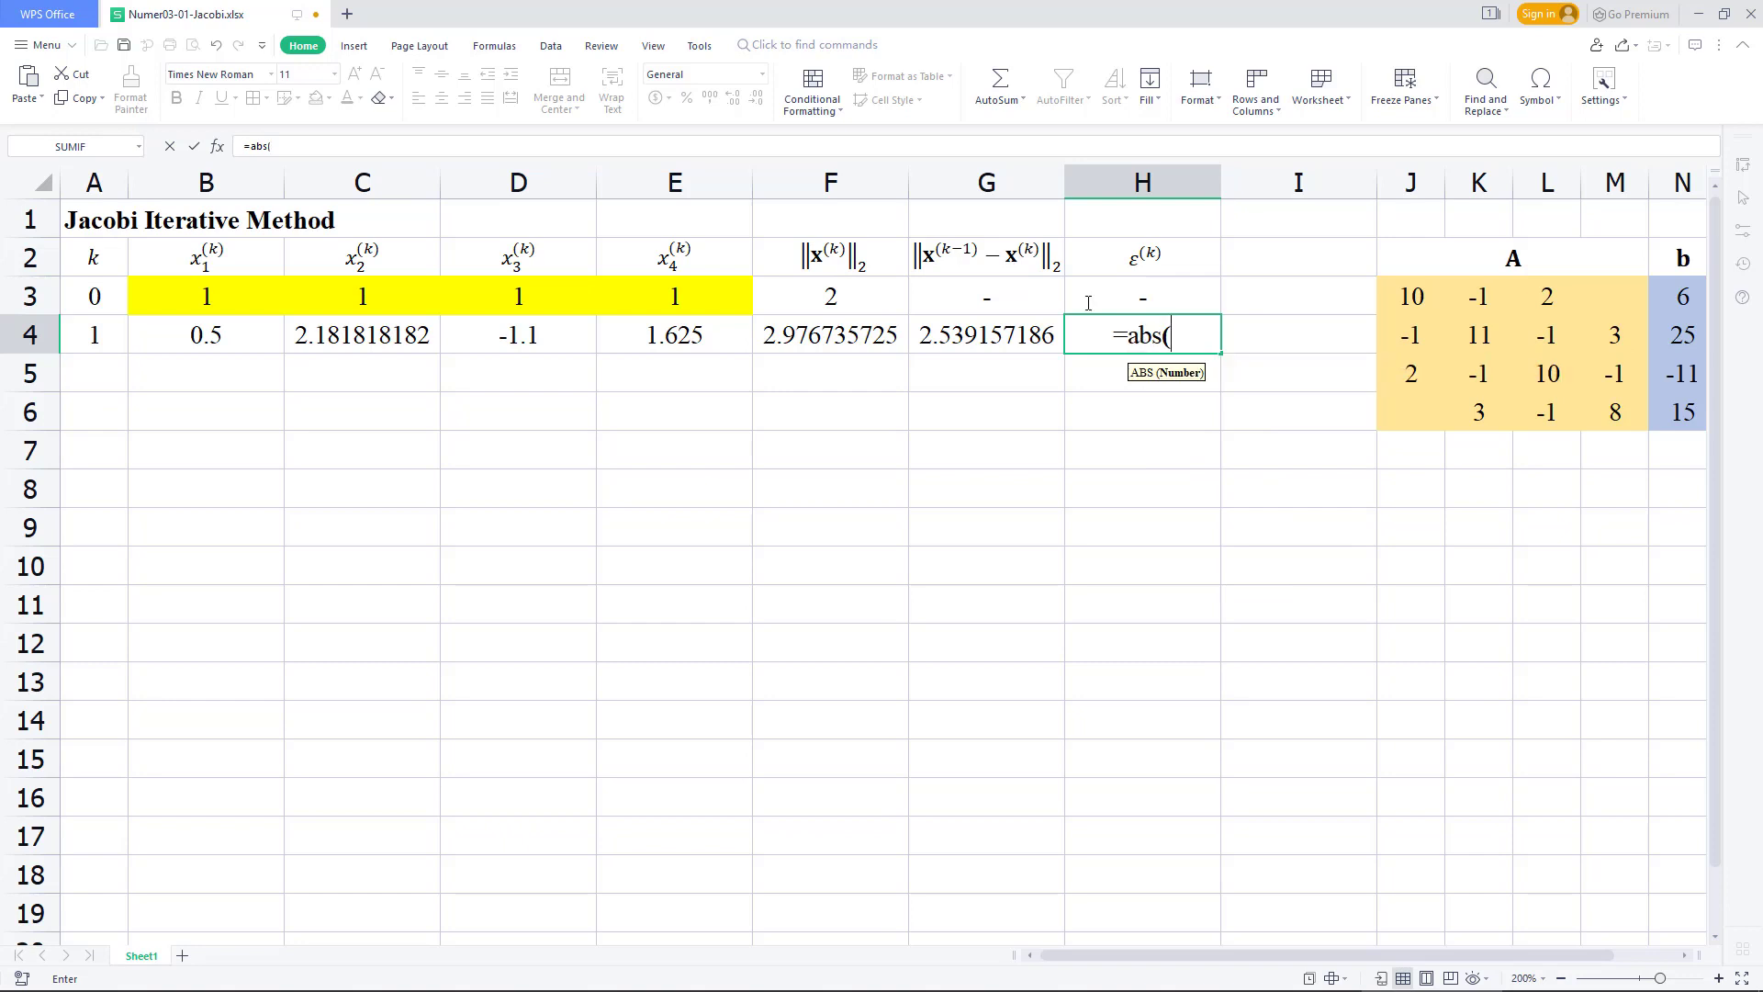
click(1000, 335)
text(/)
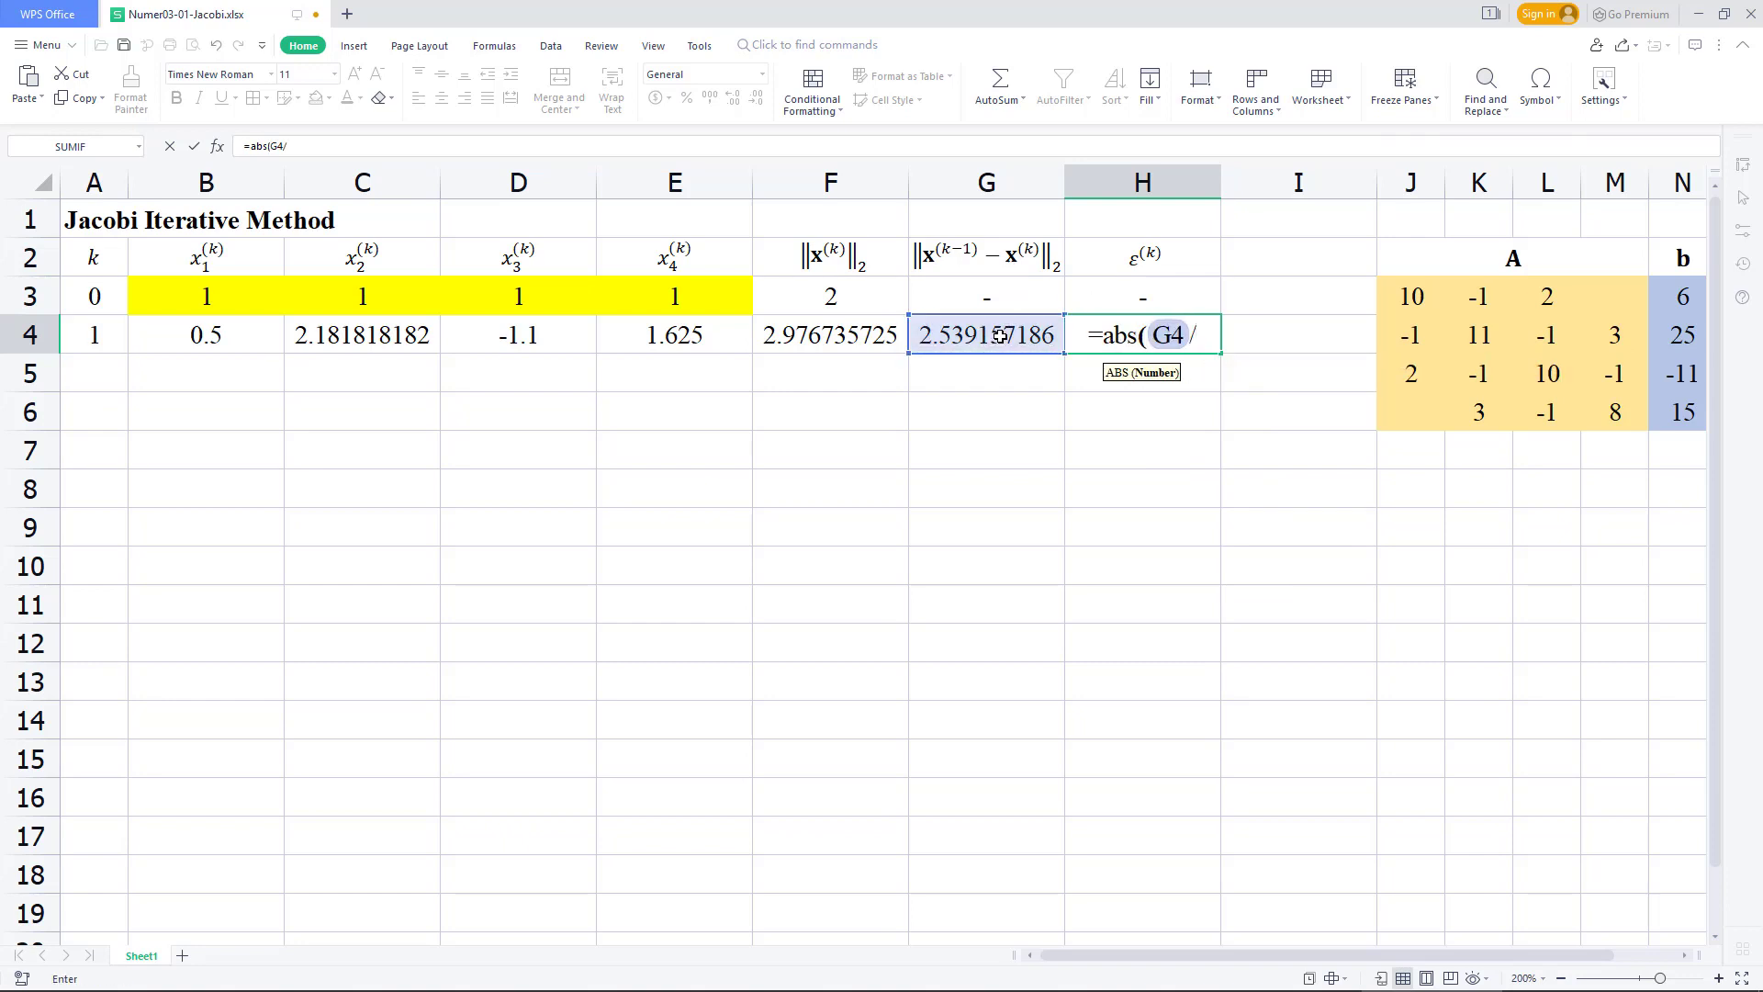
click(816, 337)
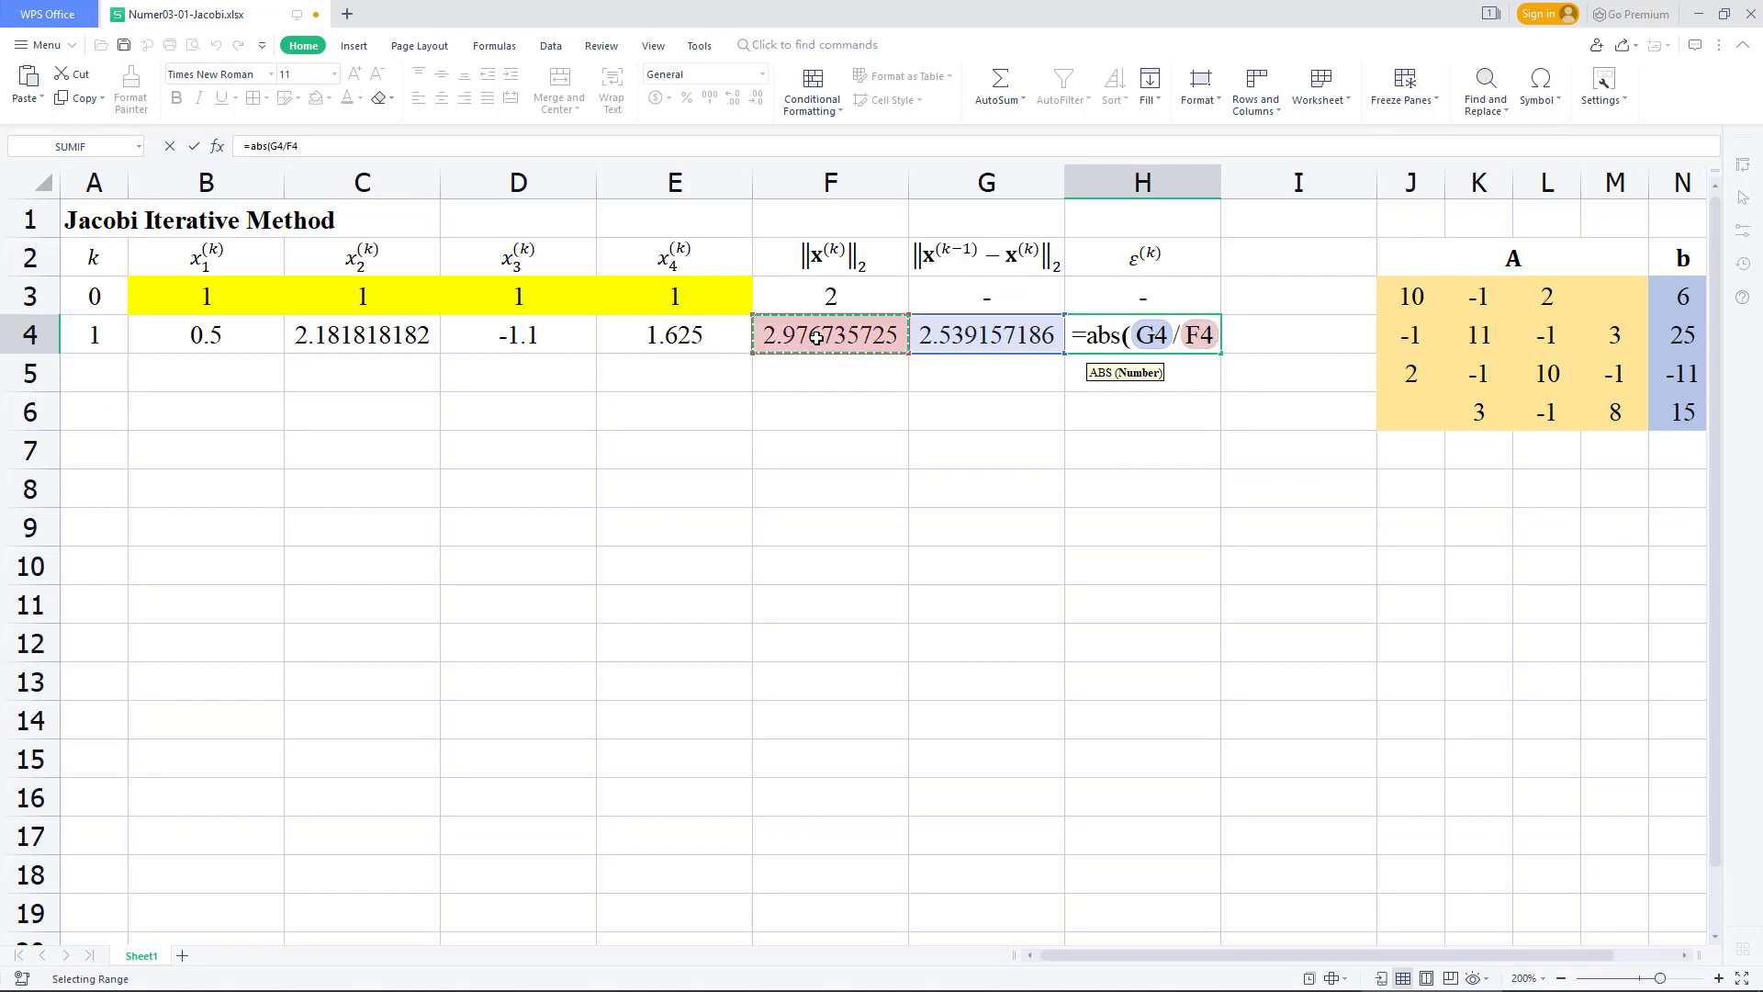
text())
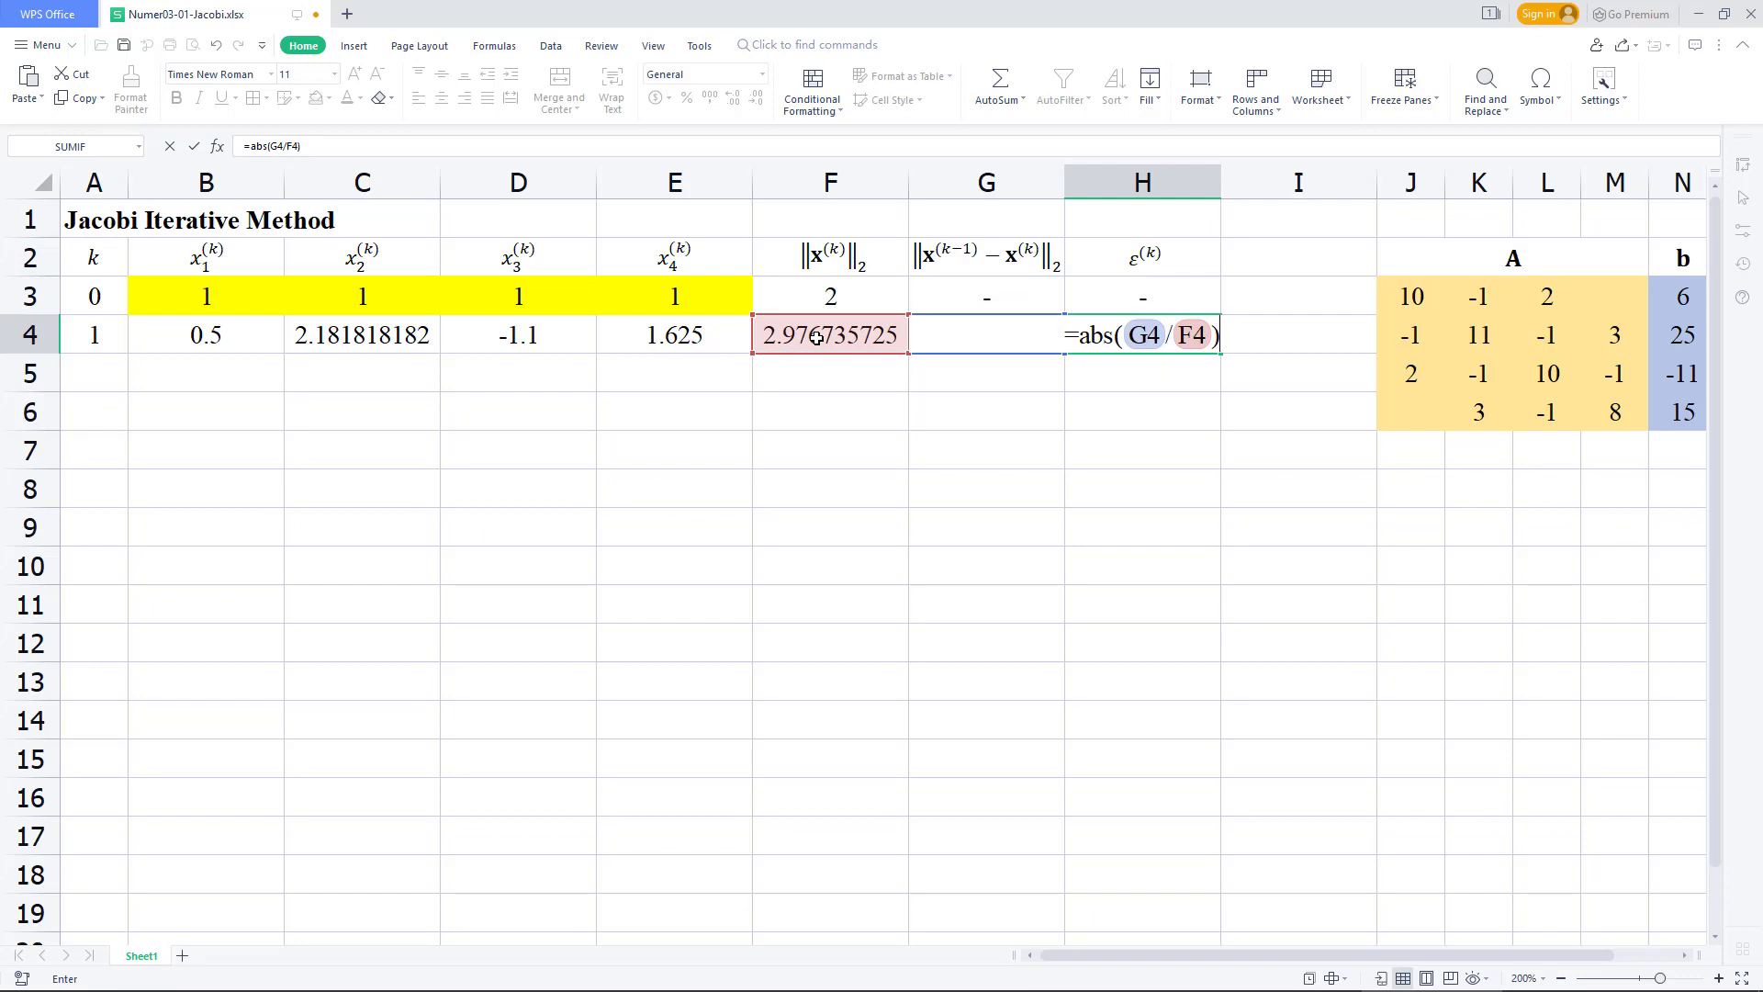
key(Return)
click(1269, 337)
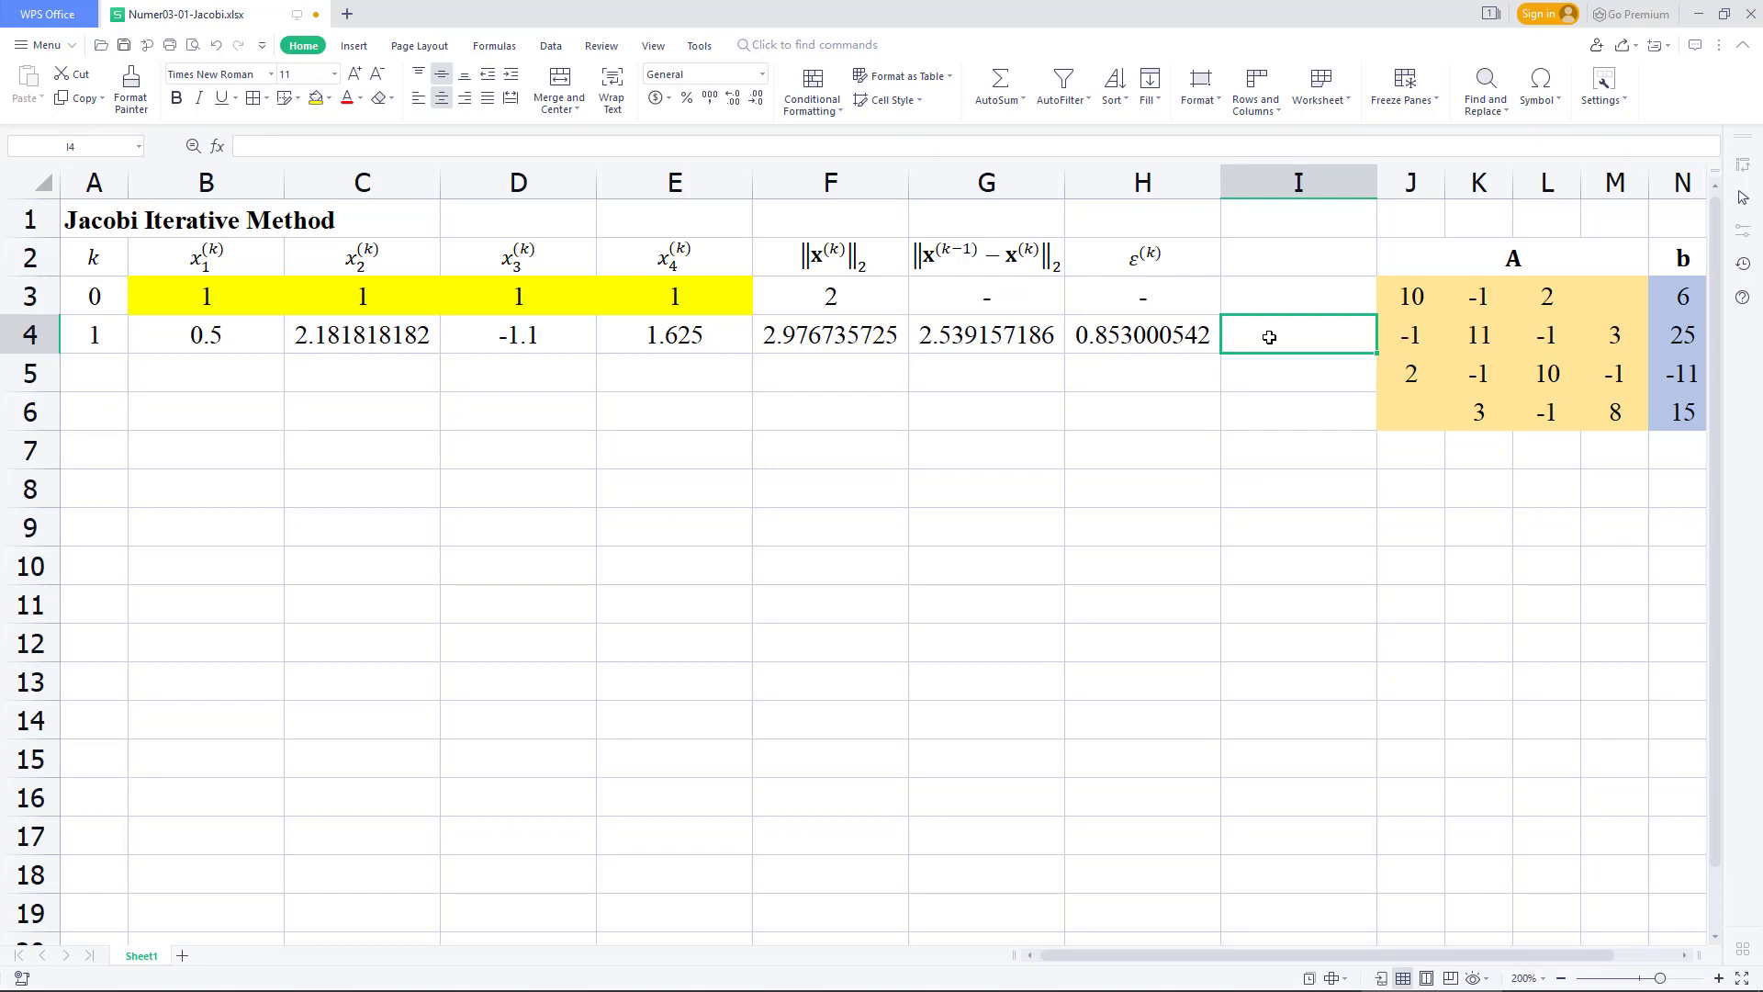
Put =if(H4<0.000001,"STOP","") in I4, which shows blank for now.
text(=if)
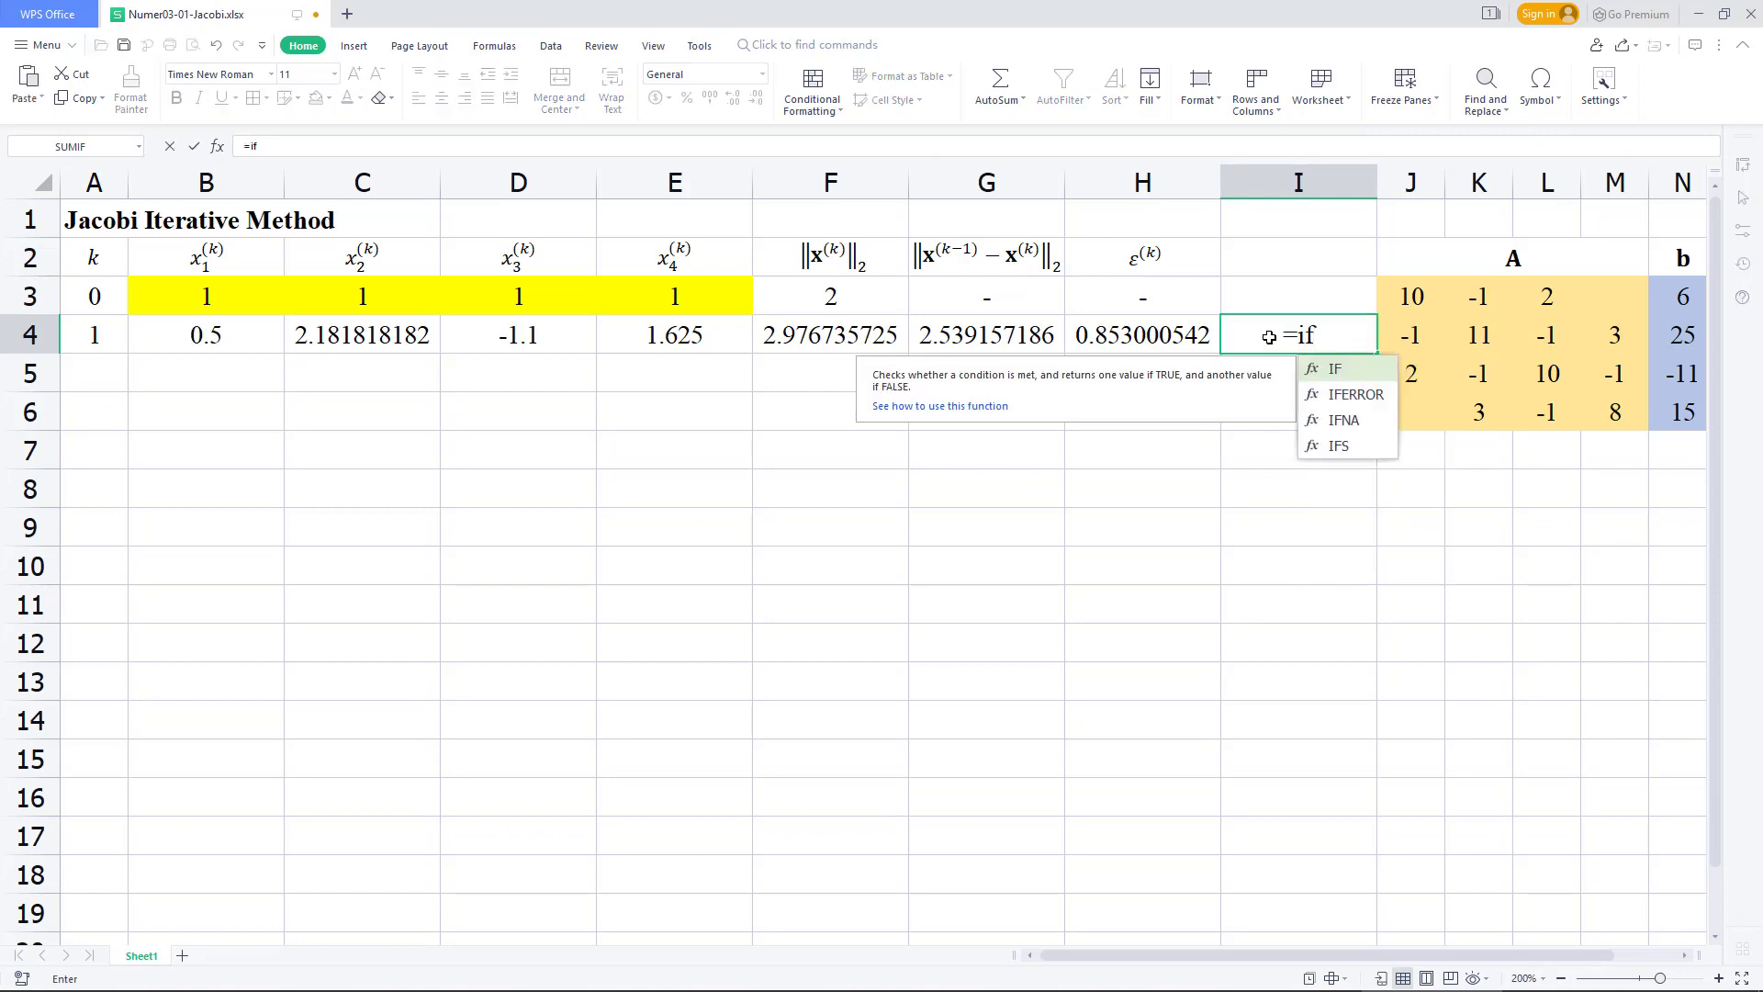
text(()
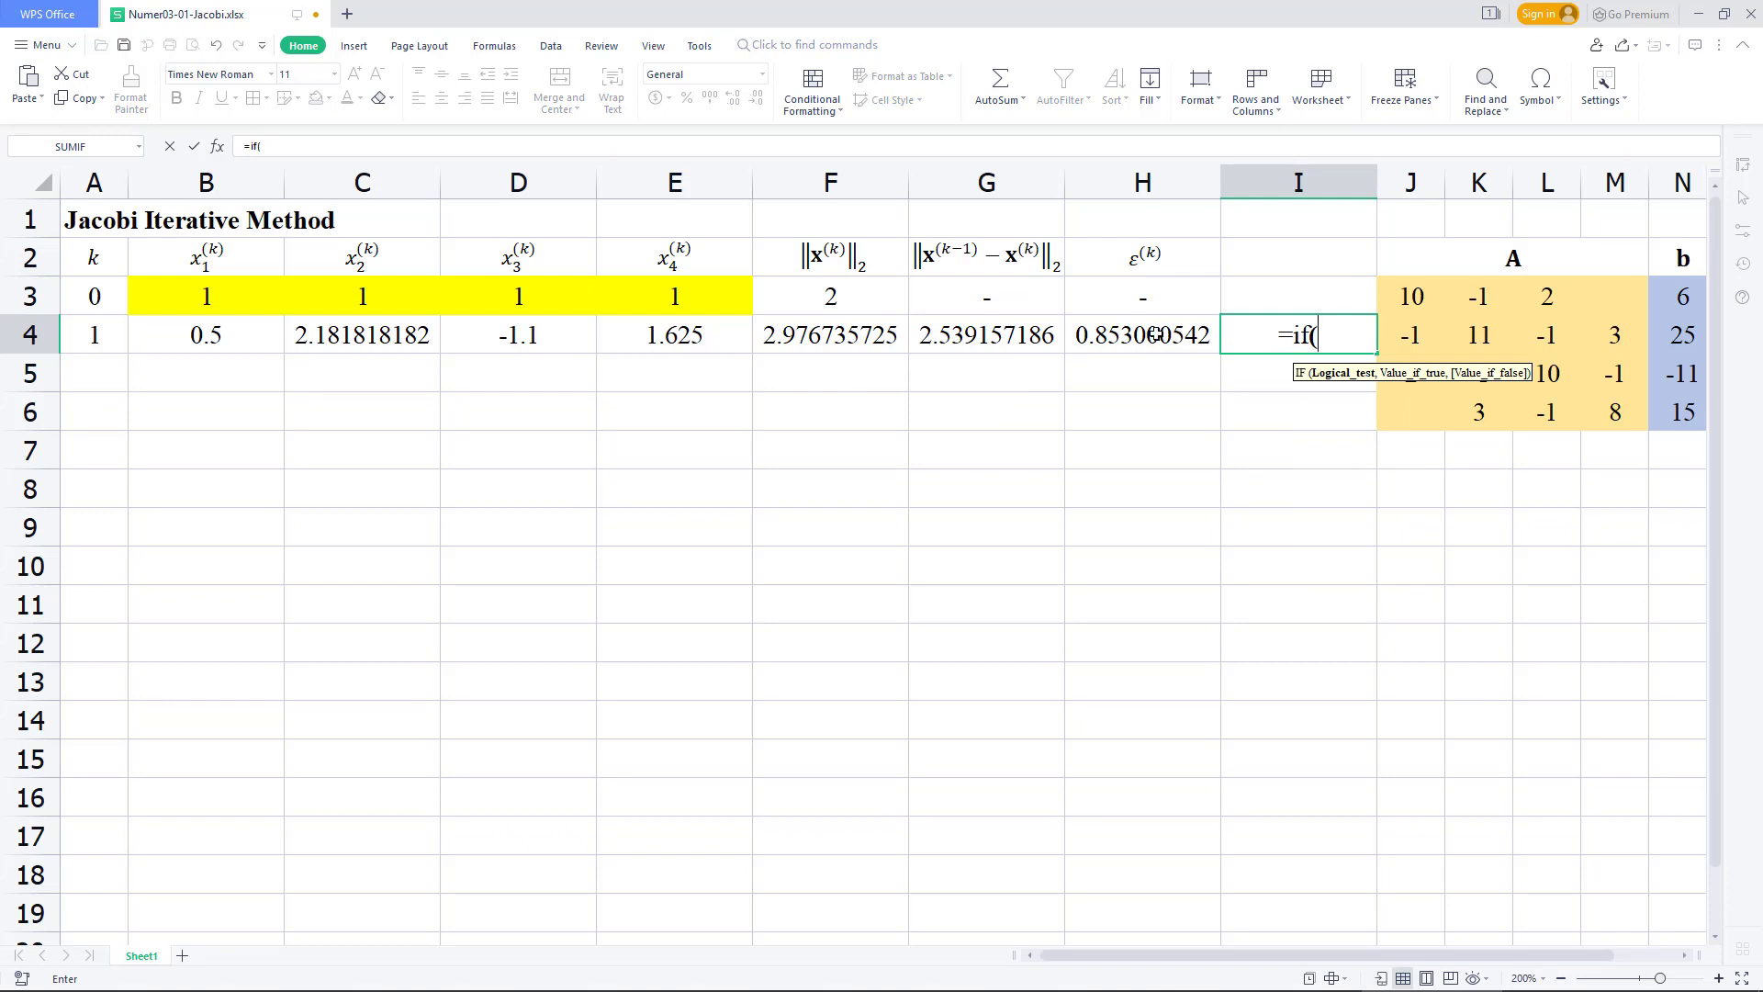
click(1155, 334)
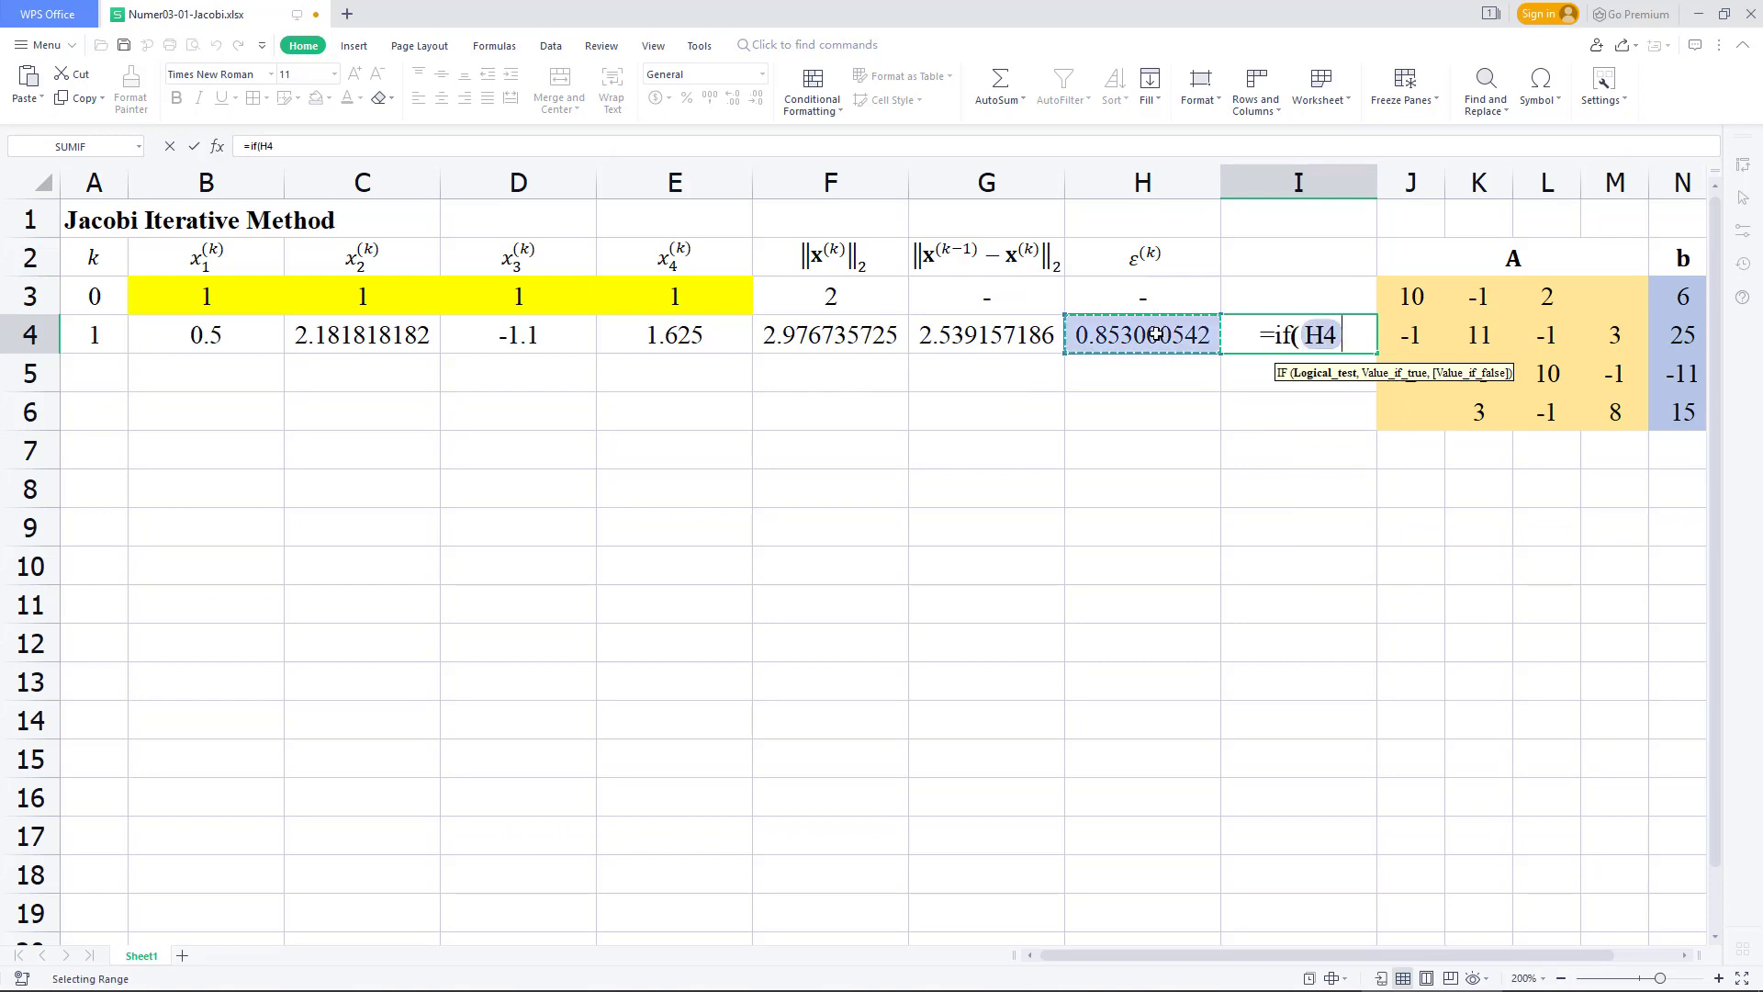
text(<0.)
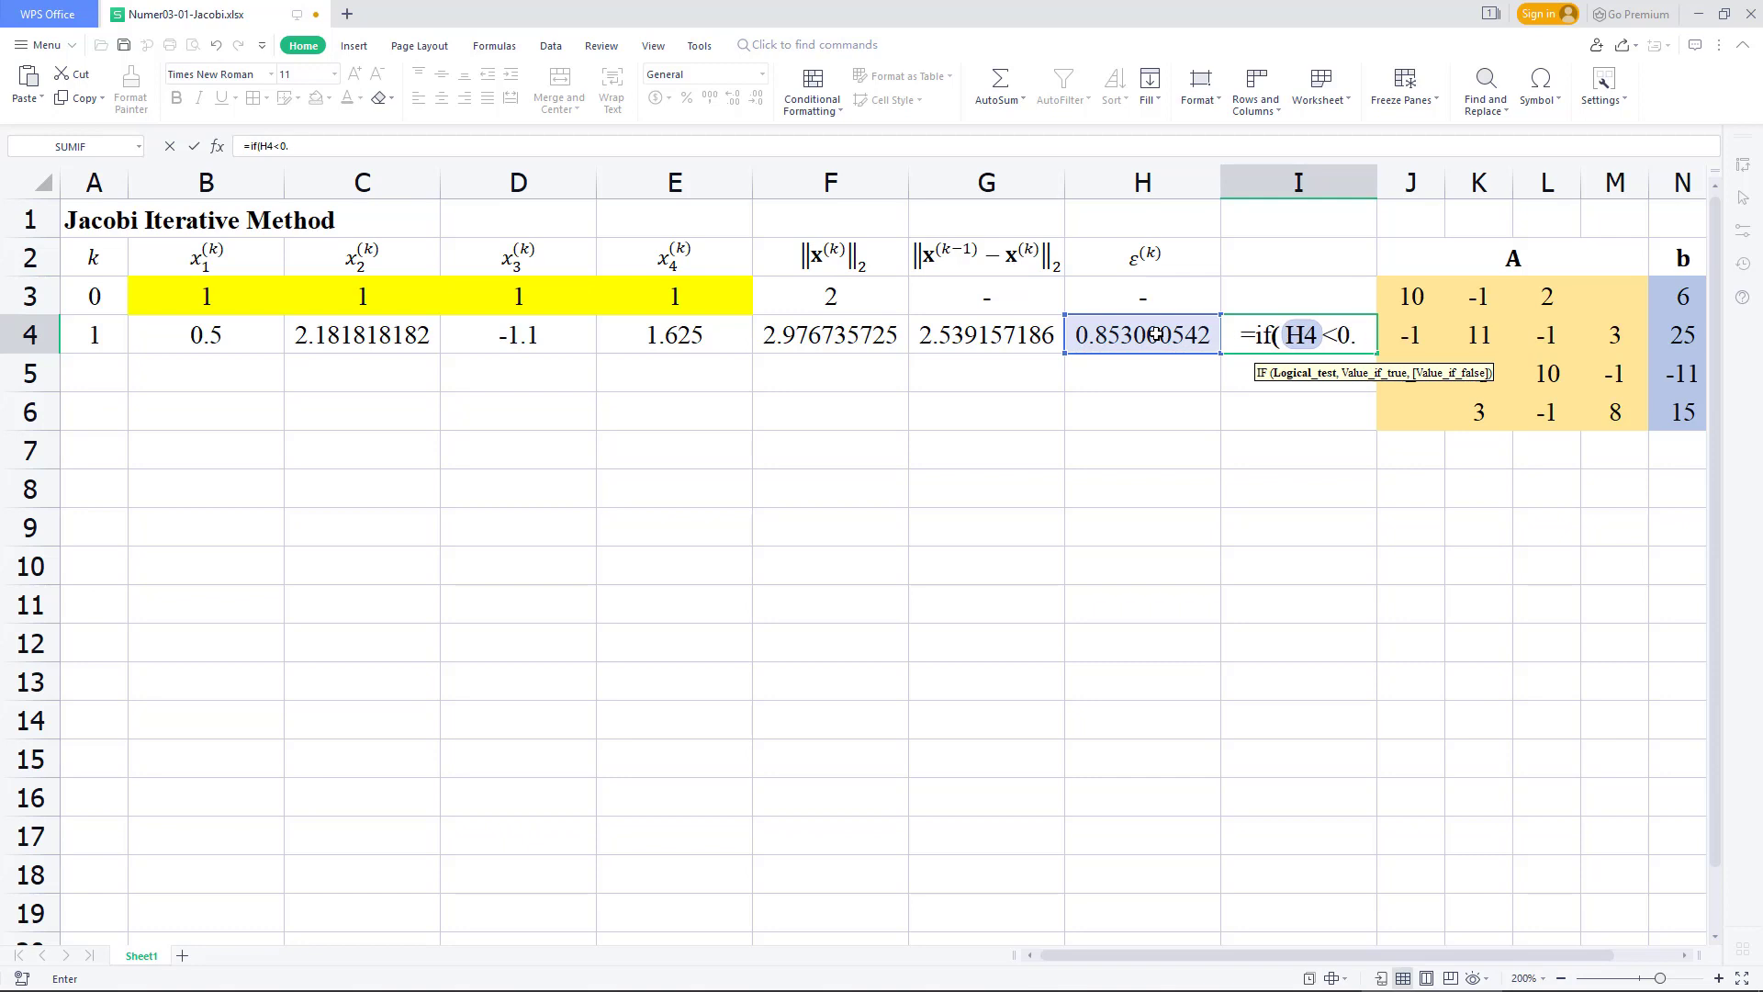
text(000001)
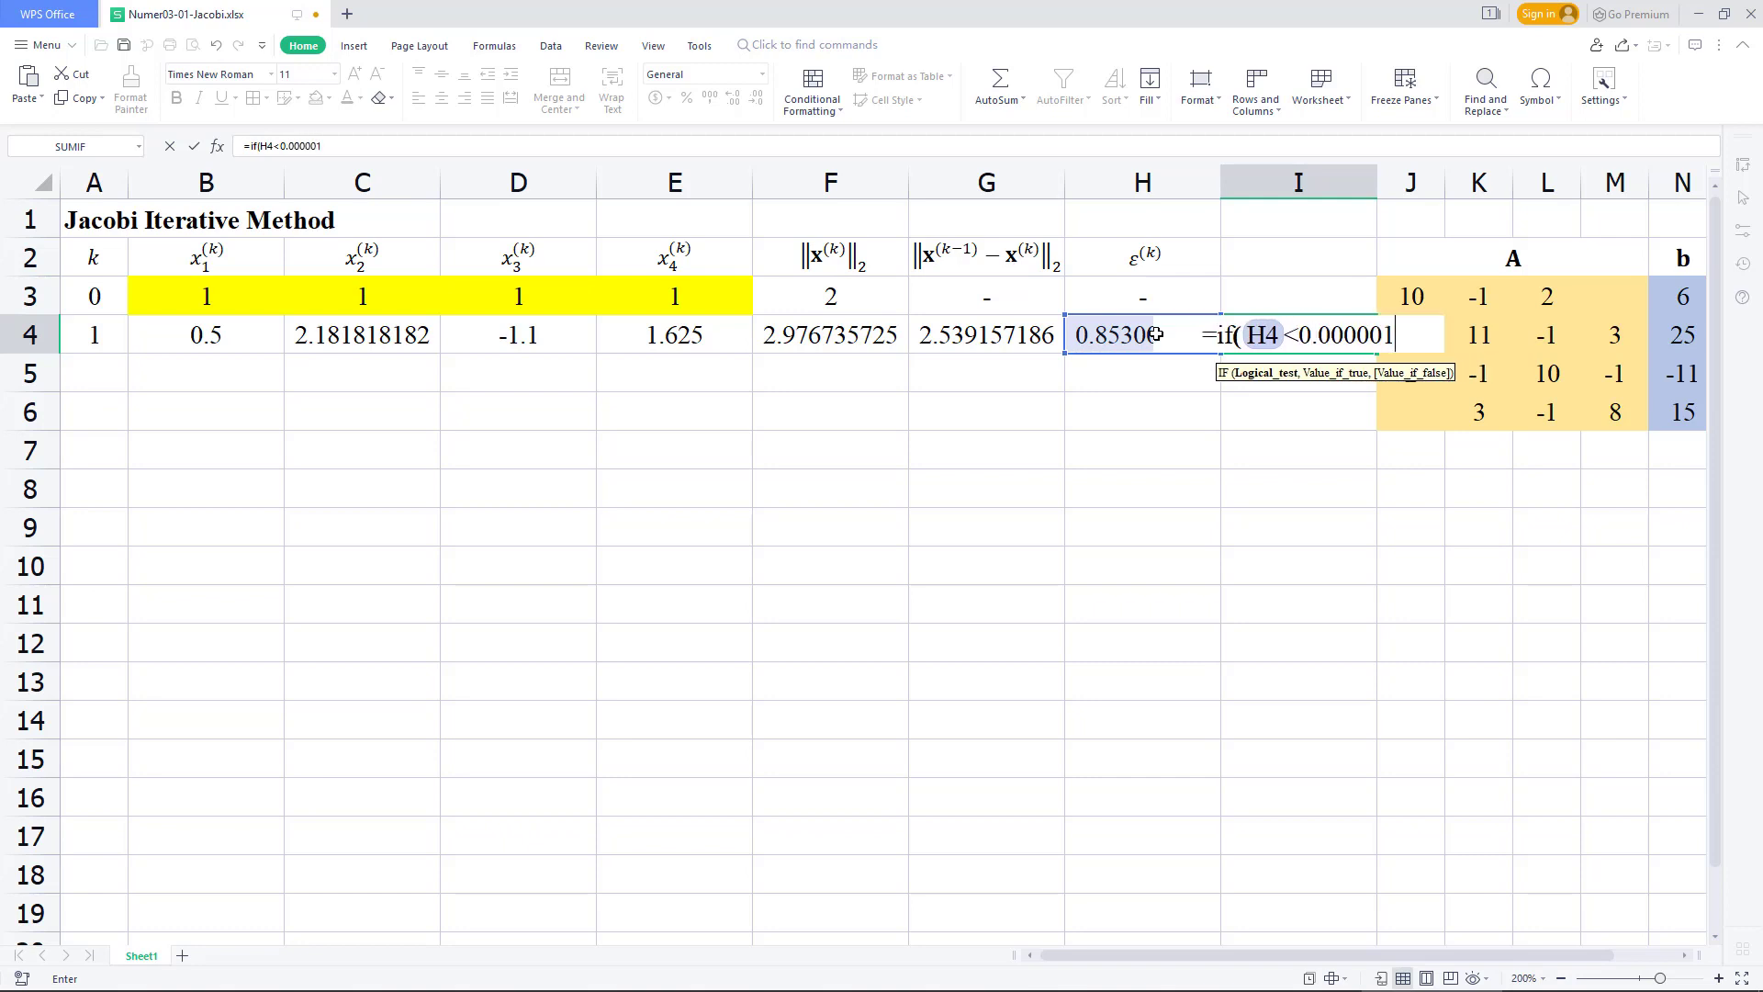
text(,"STO)
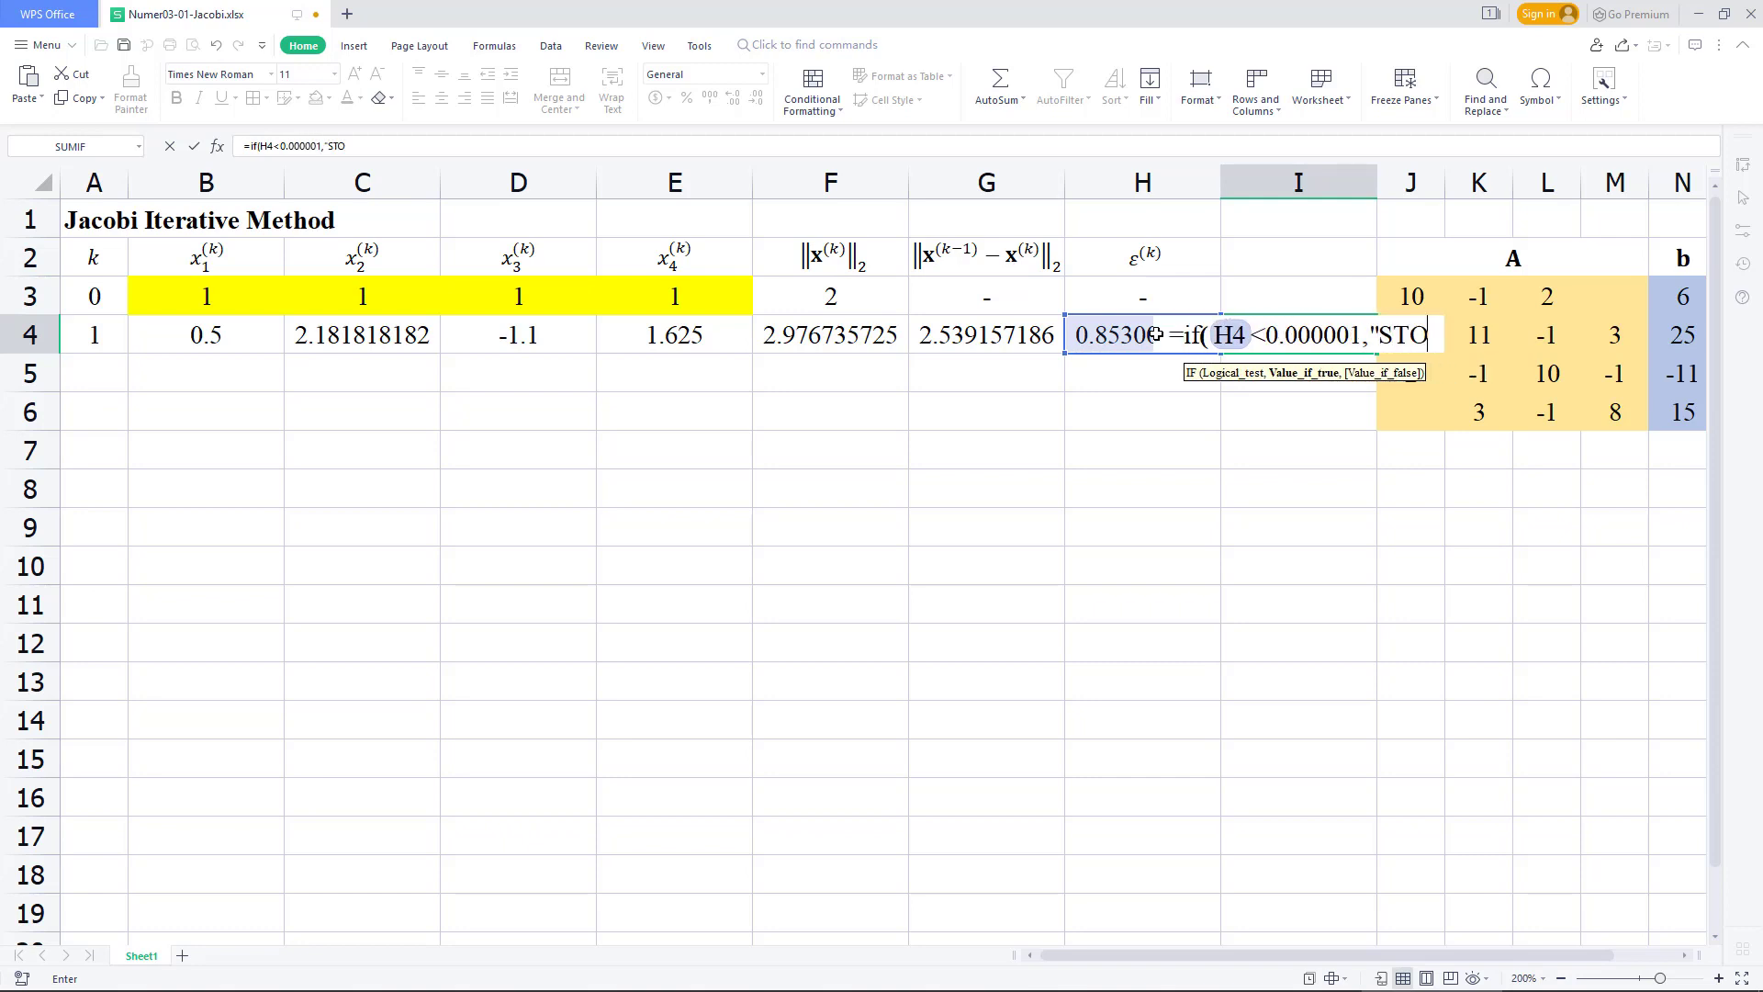
text(P",)
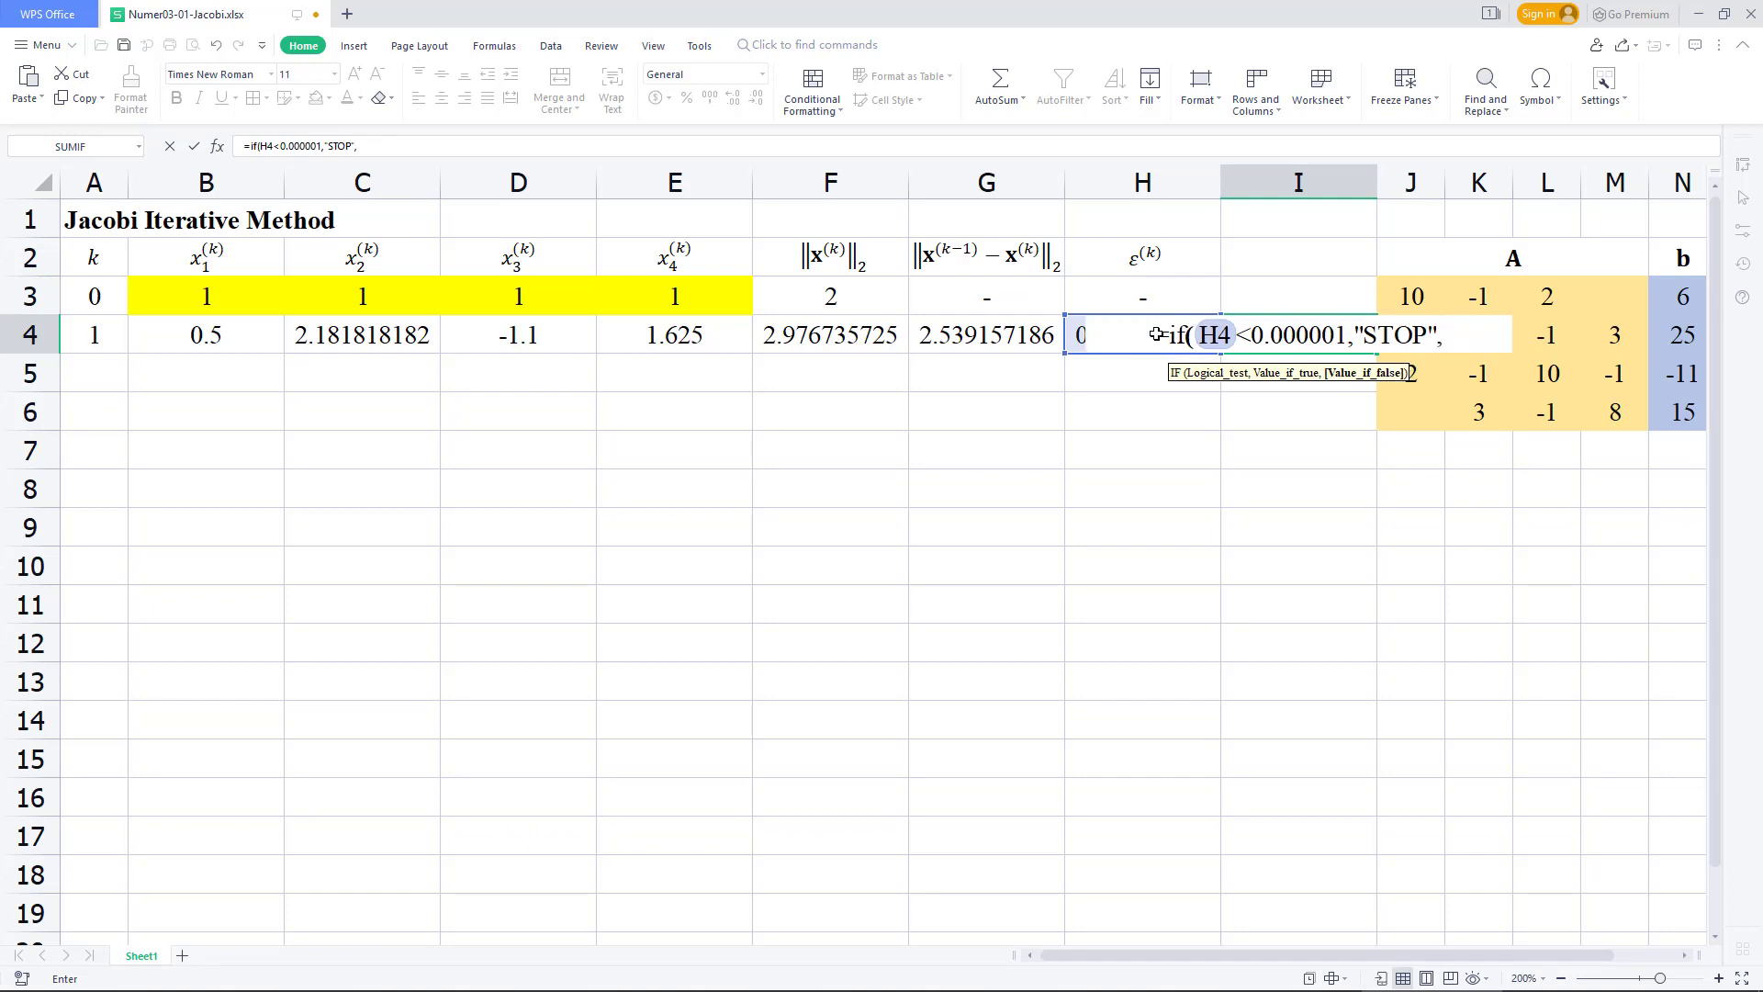
text("")
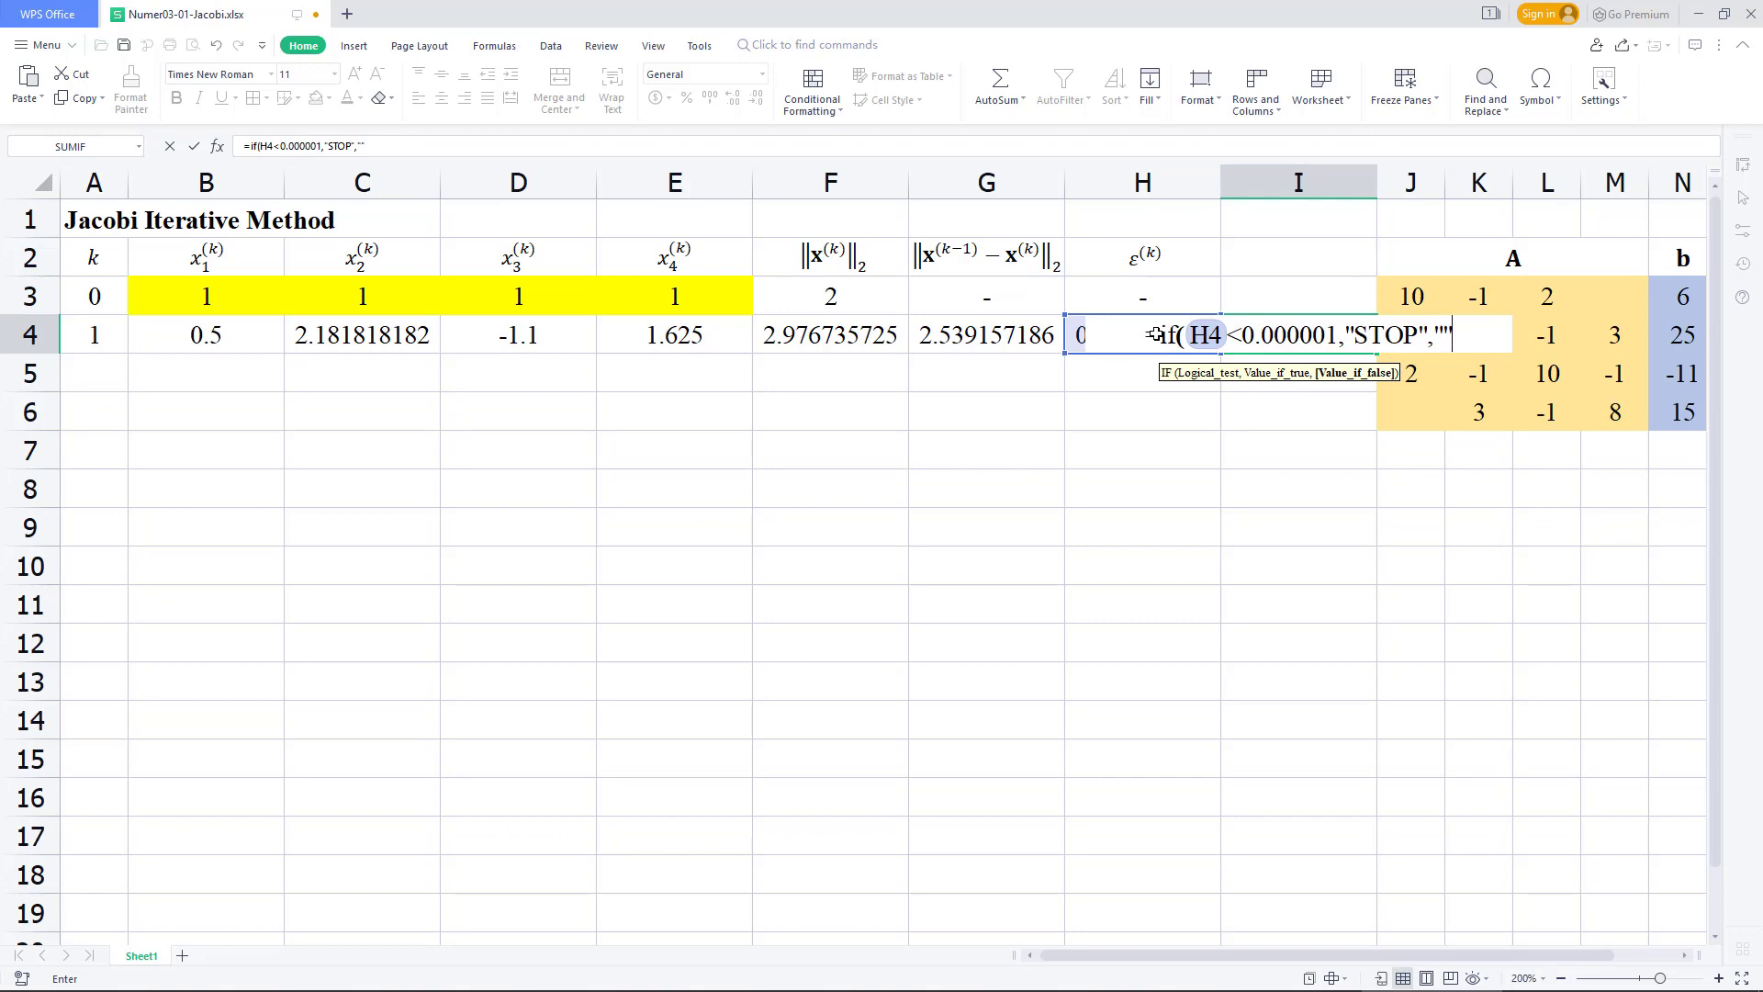
text())
key(Return)
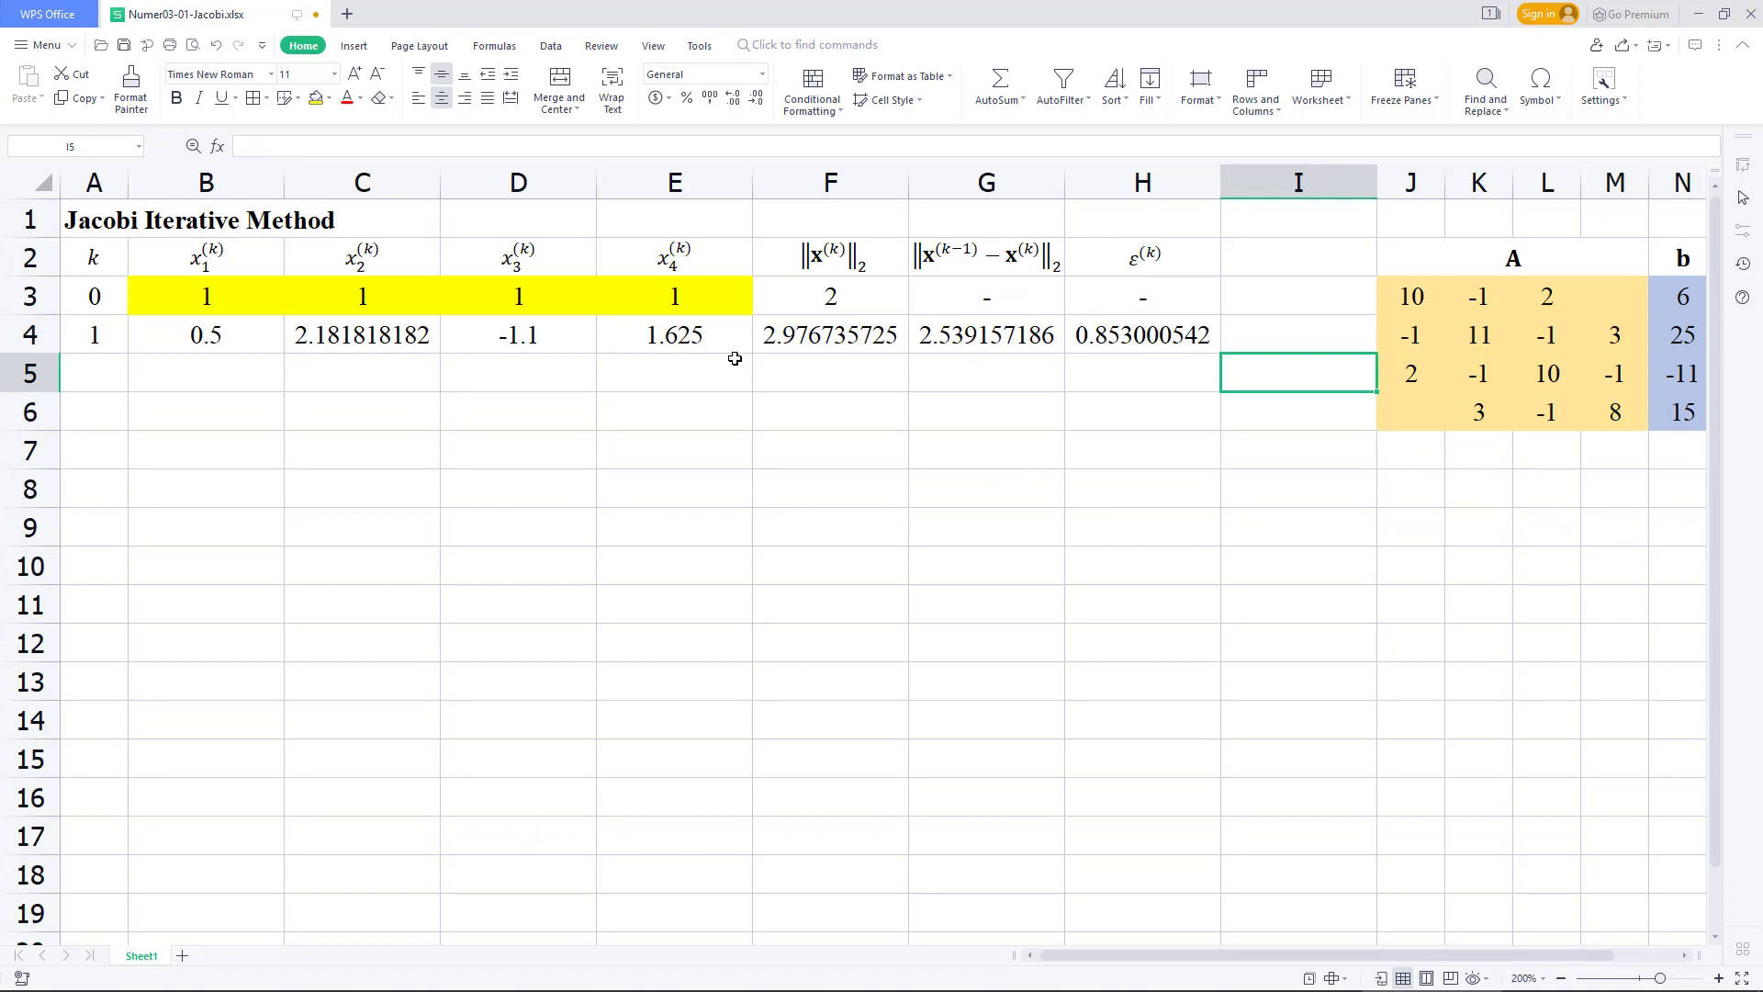
Enter 2 as the second iteration number in A5.
click(104, 374)
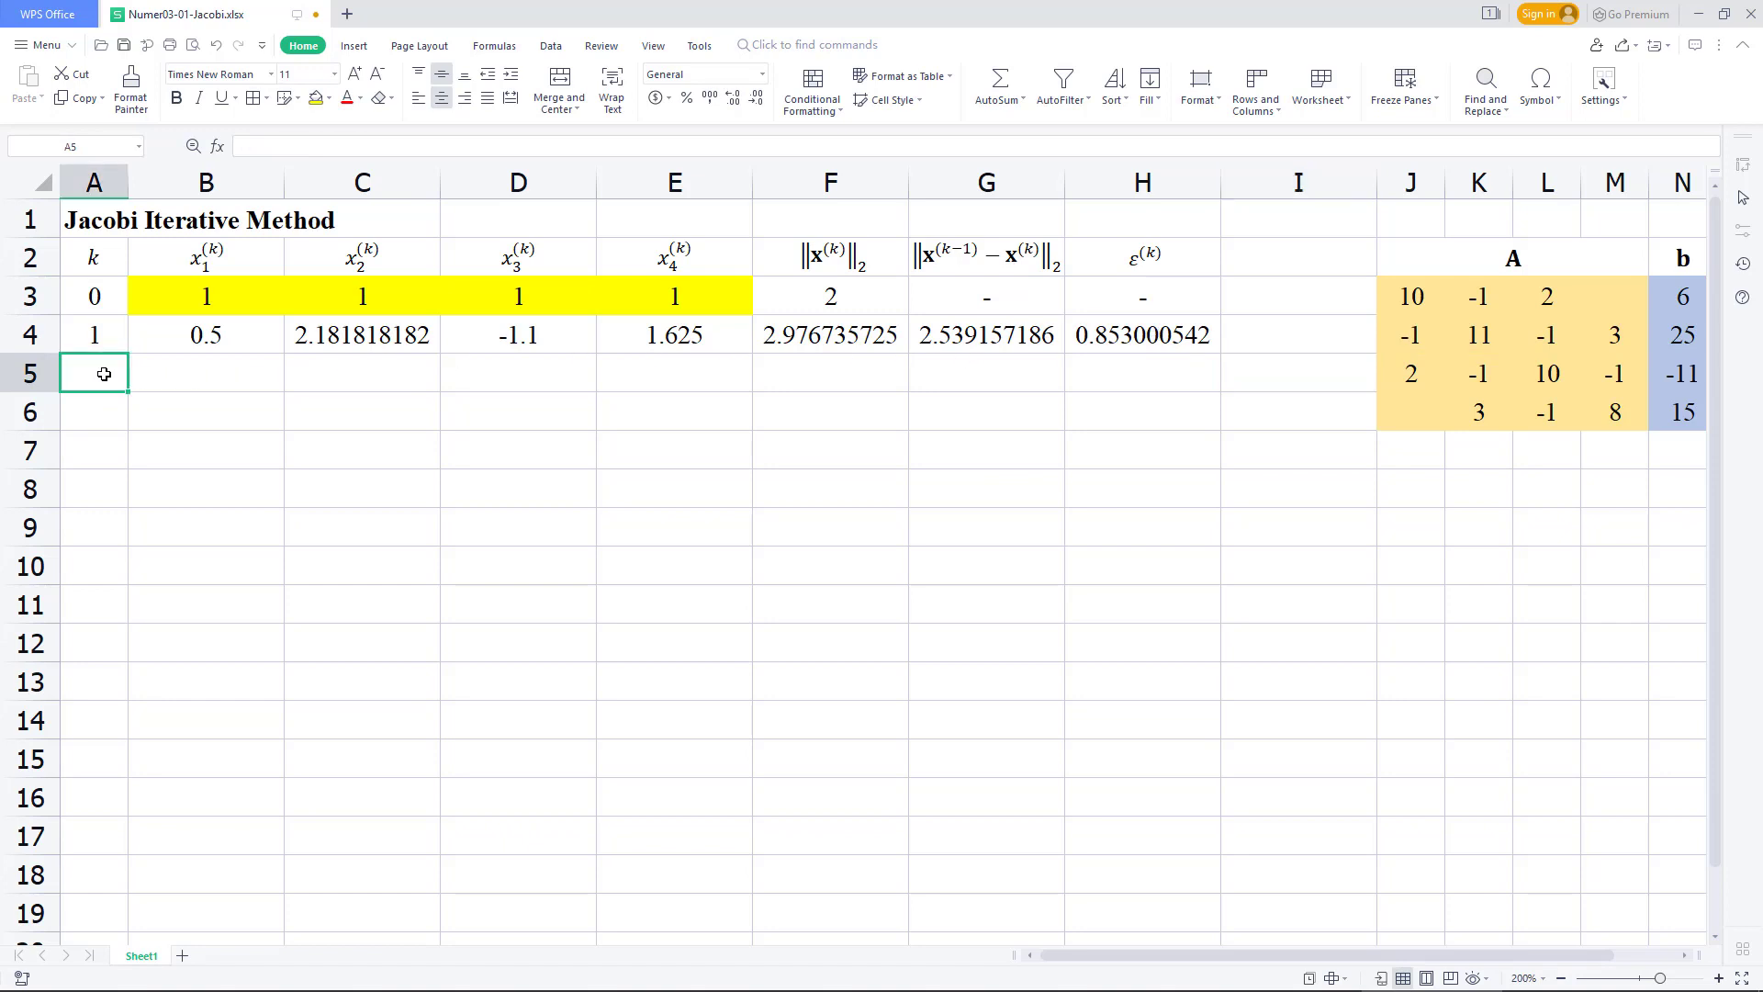
text(2)
key(Return)
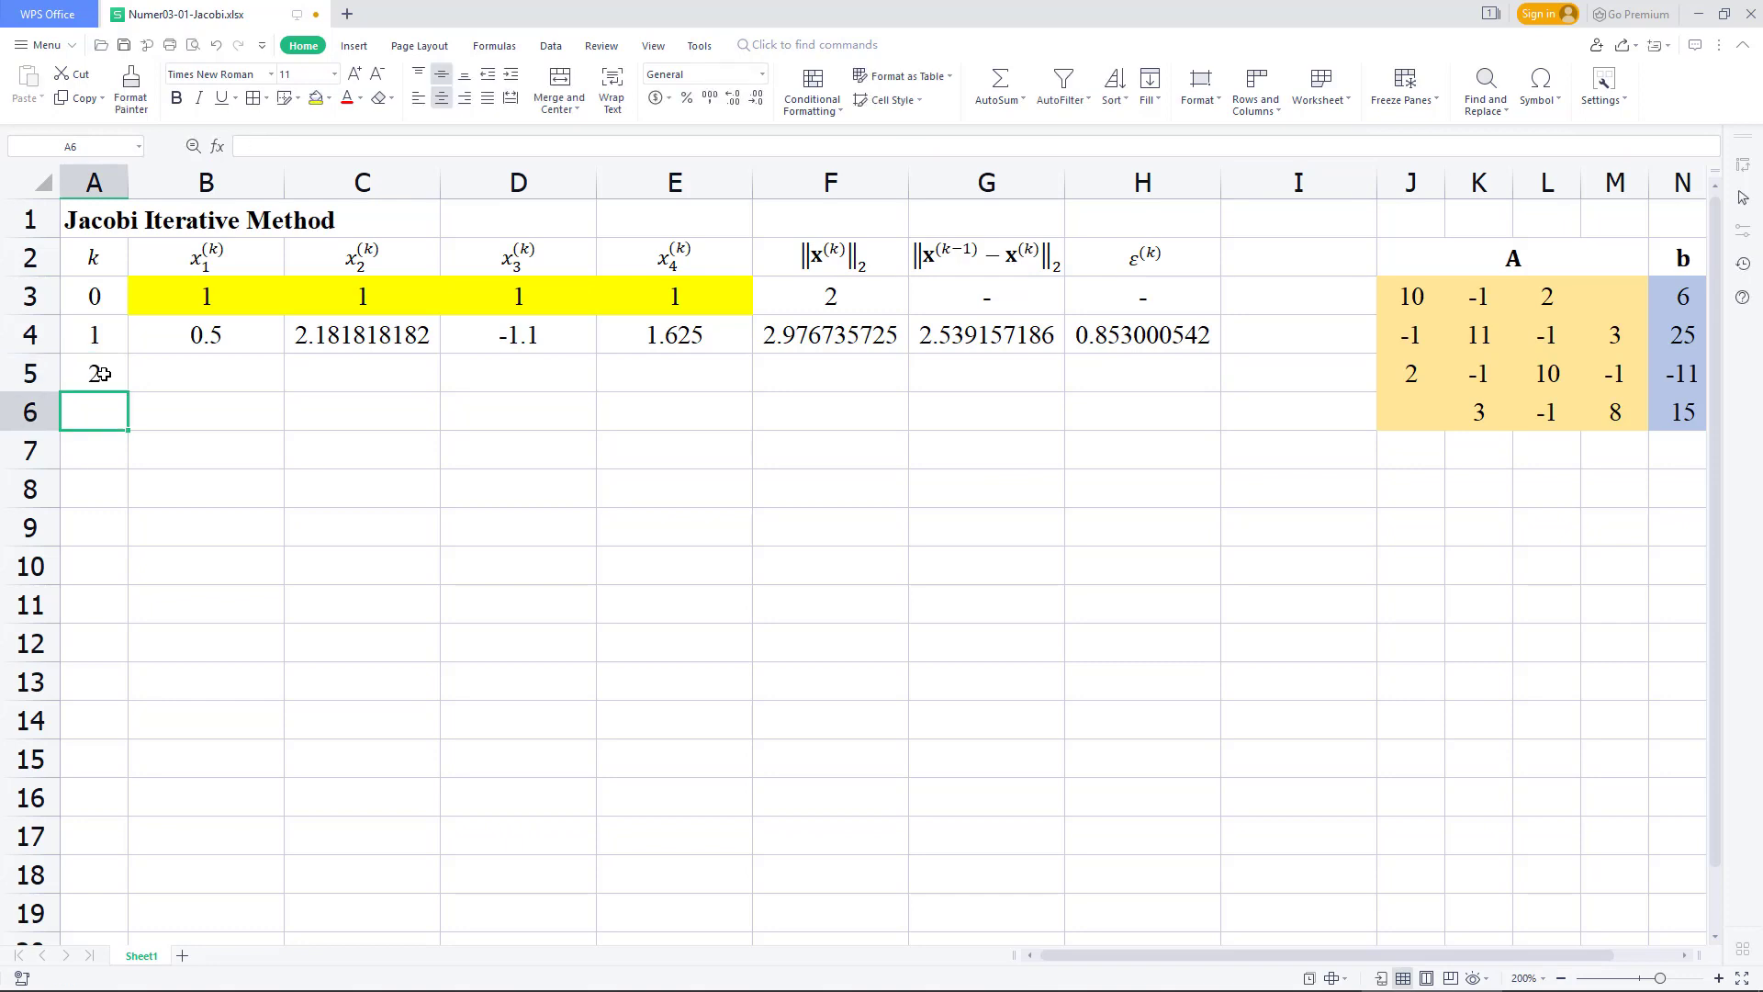
Fill the B4:I4 iteration formulas down to row 24.
click(231, 332)
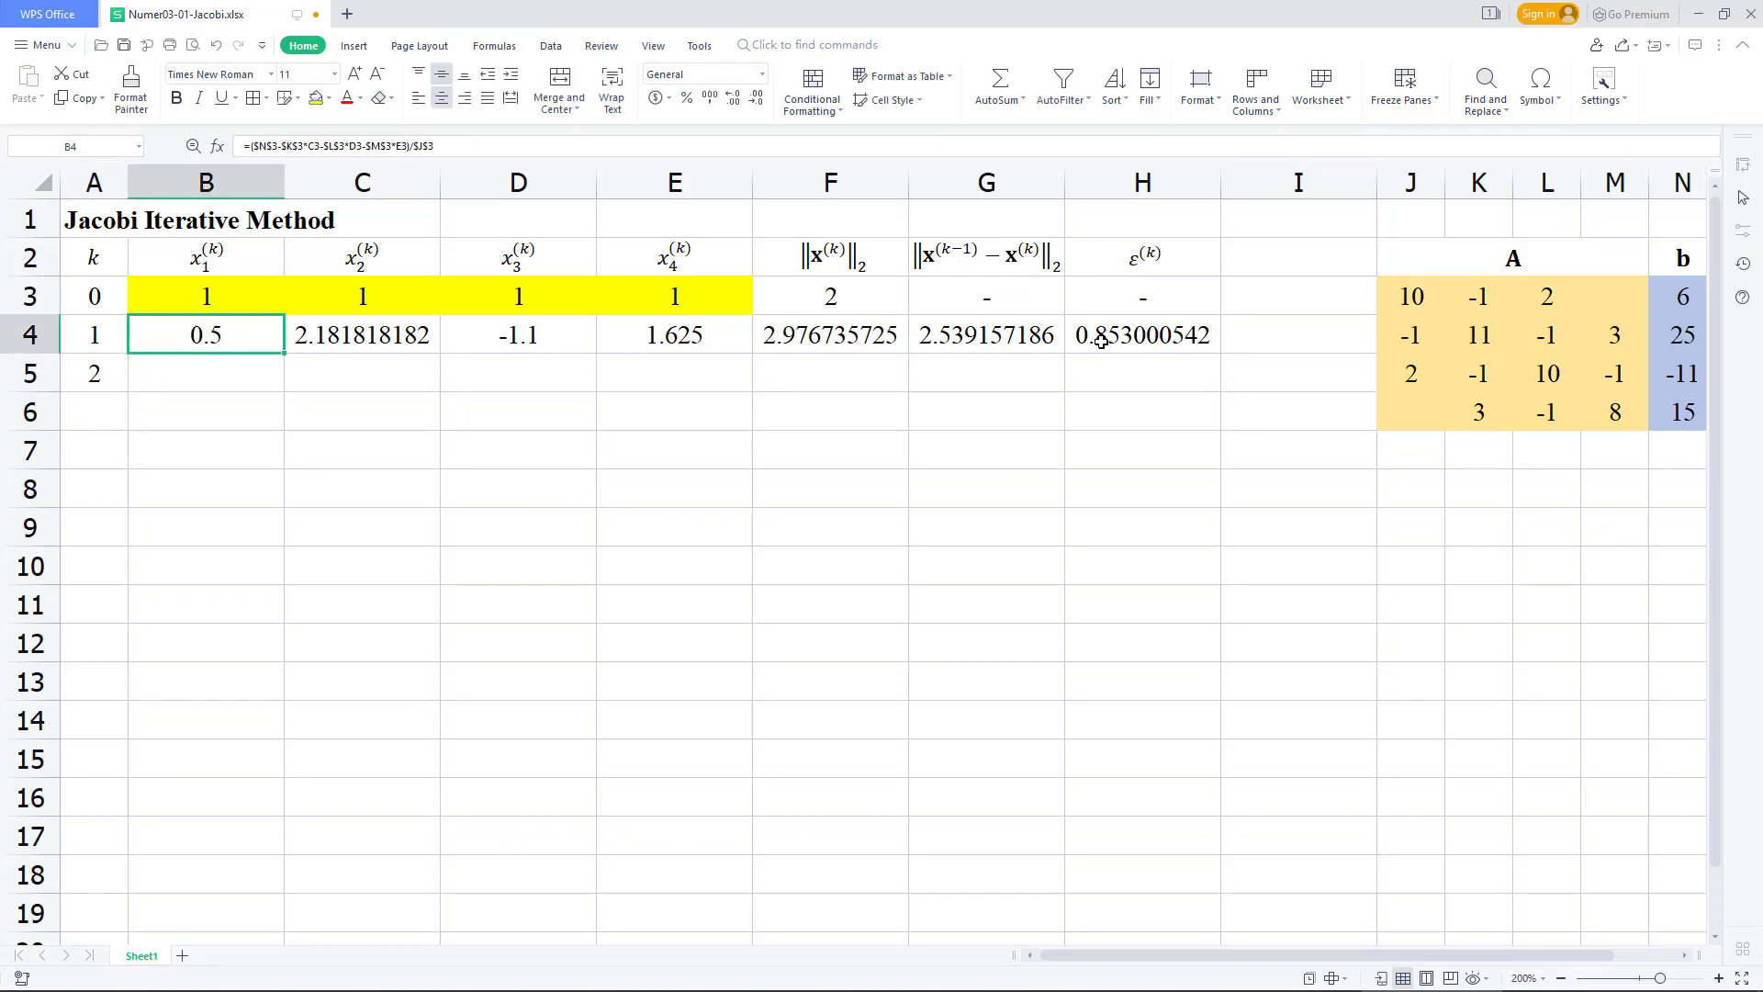
shift+click(1272, 336)
mouse_move(1371, 358)
mouse_down()
mouse_move(1351, 769)
mouse_move(1377, 982)
mouse_up()
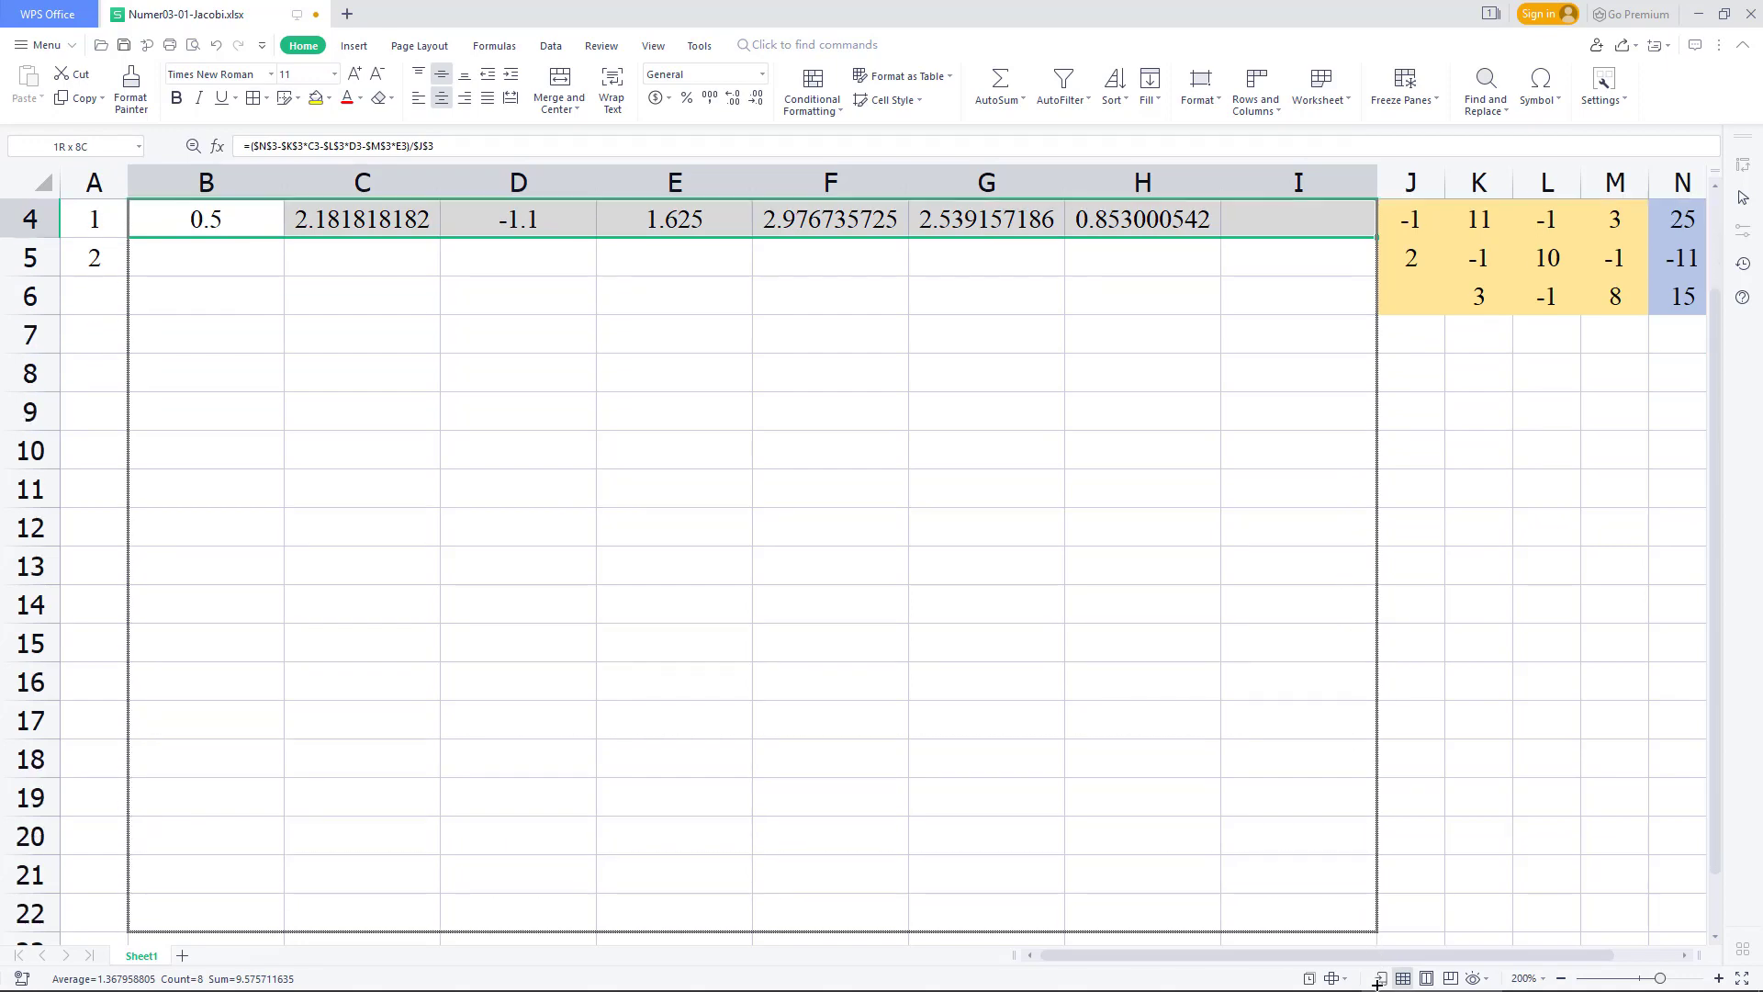
drag(1377, 983, 1371, 875)
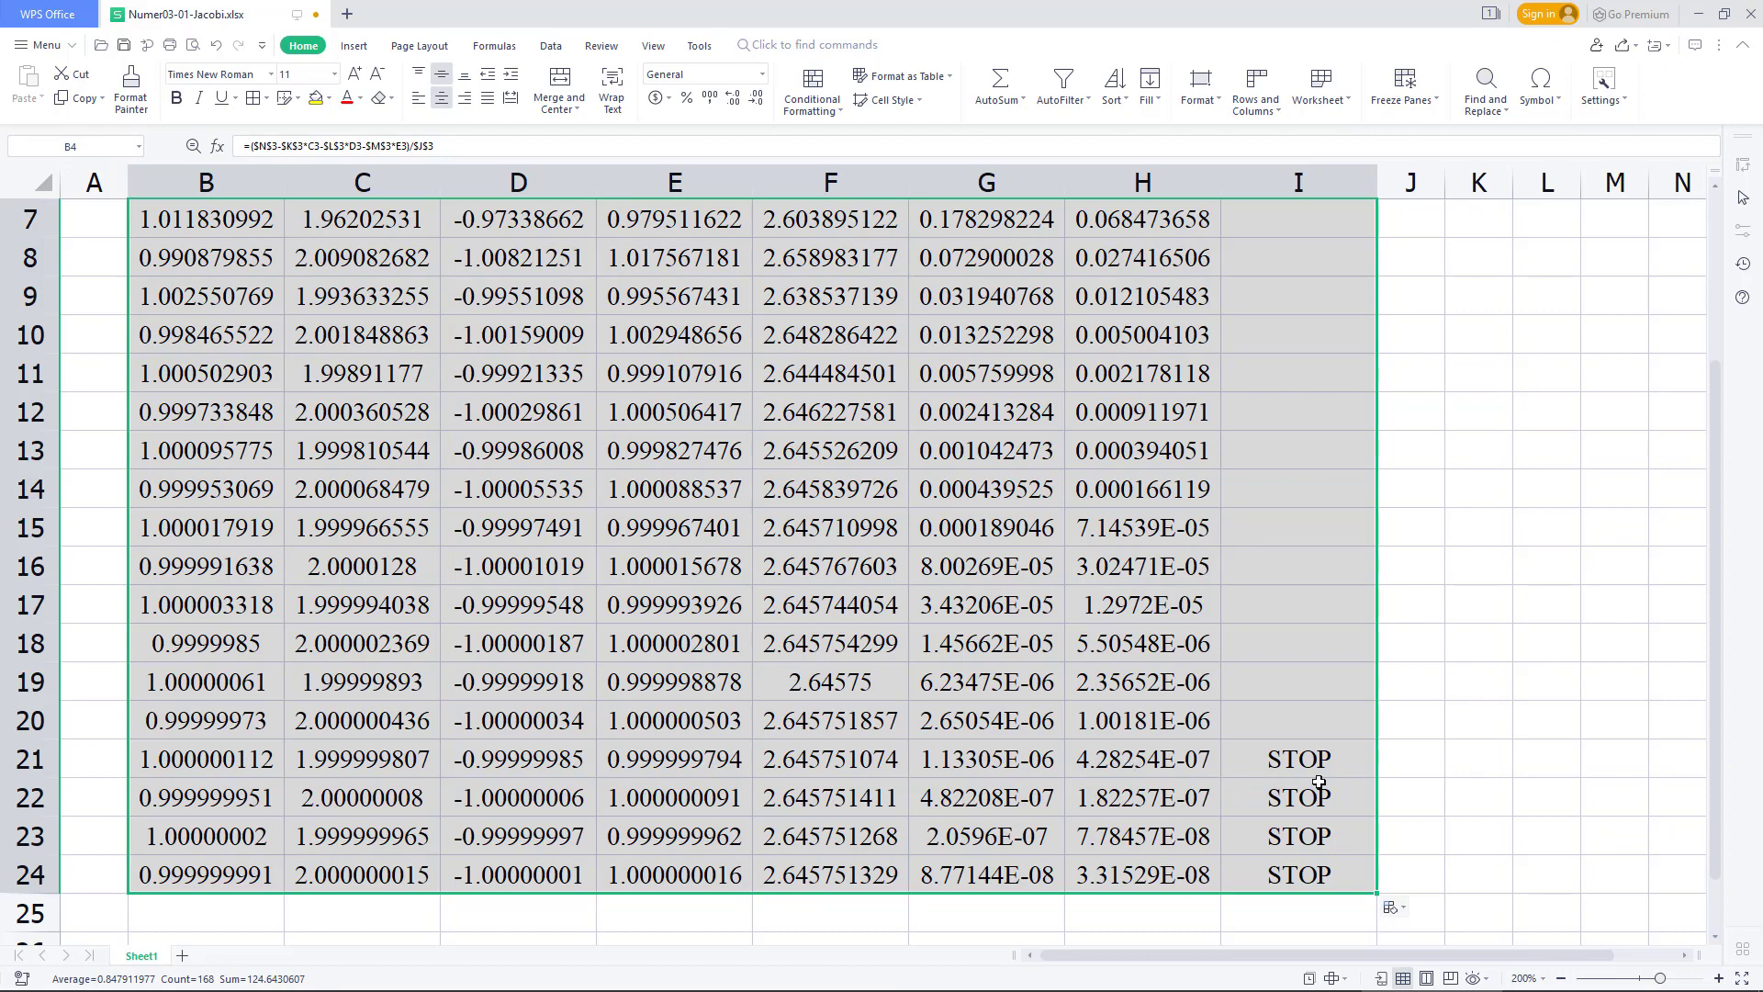
scroll(923, 747, up, 2)
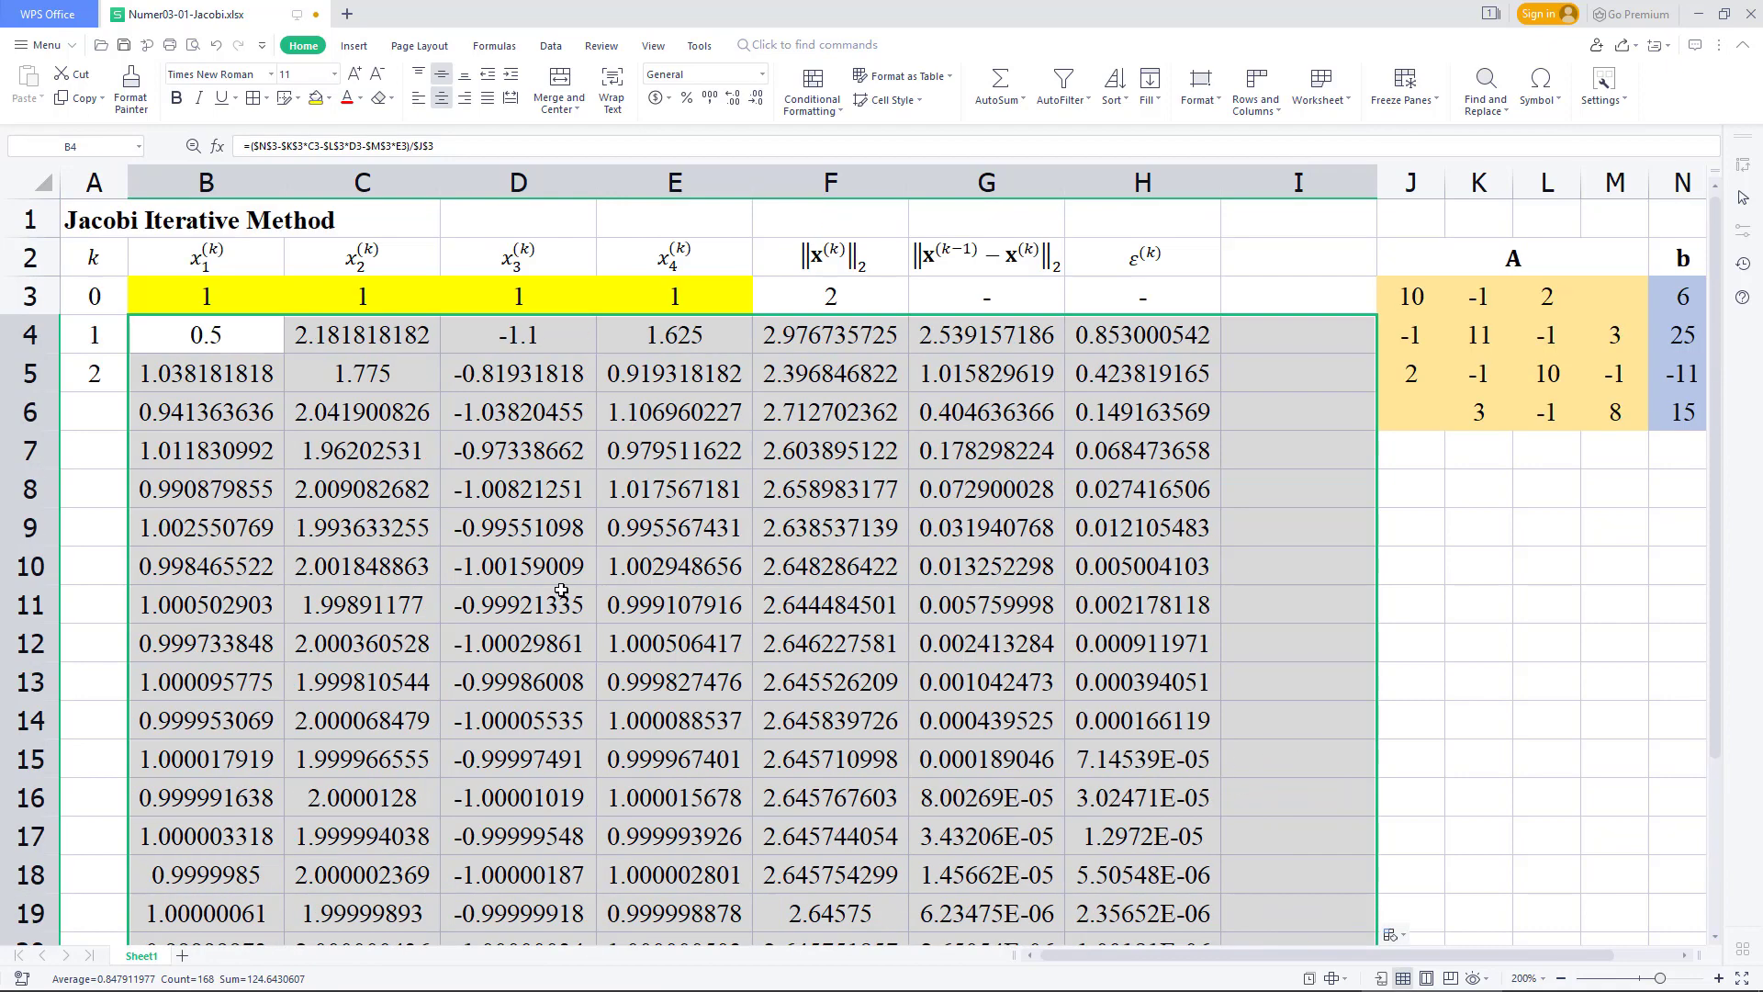
click(79, 347)
Auto-fill the k sequence from A4:A5 down column A through 21 at row 24.
shift+click(103, 381)
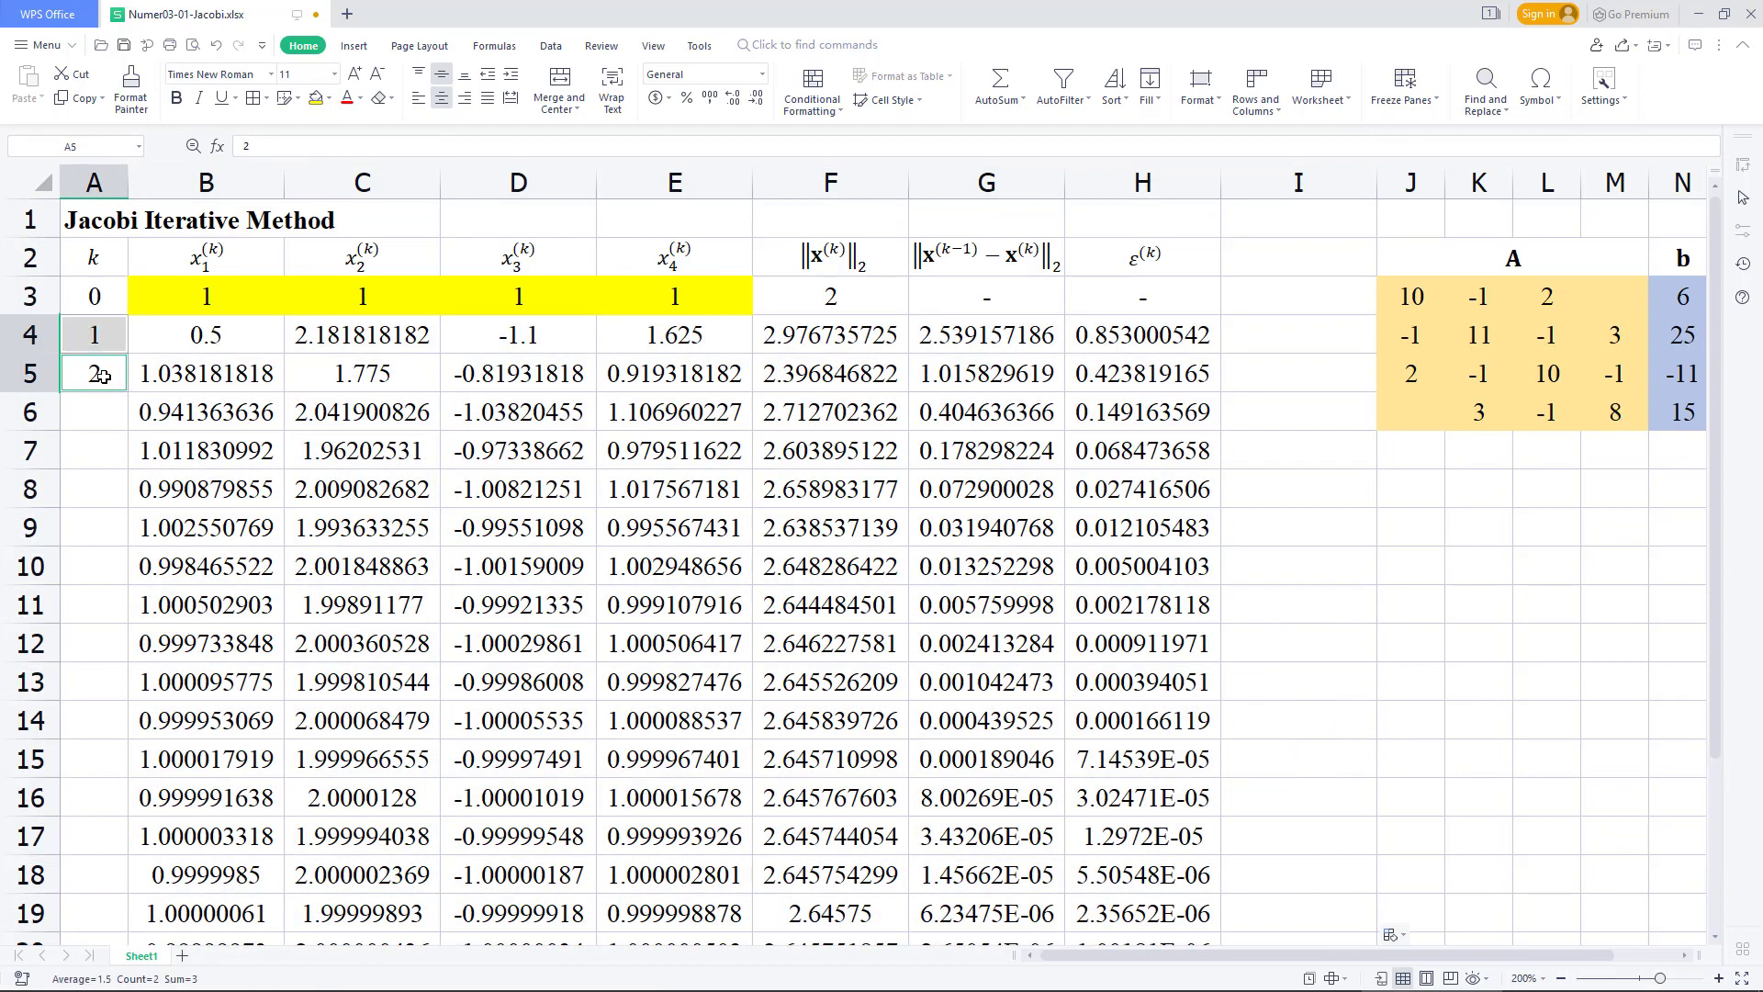
drag(100, 347, 98, 376)
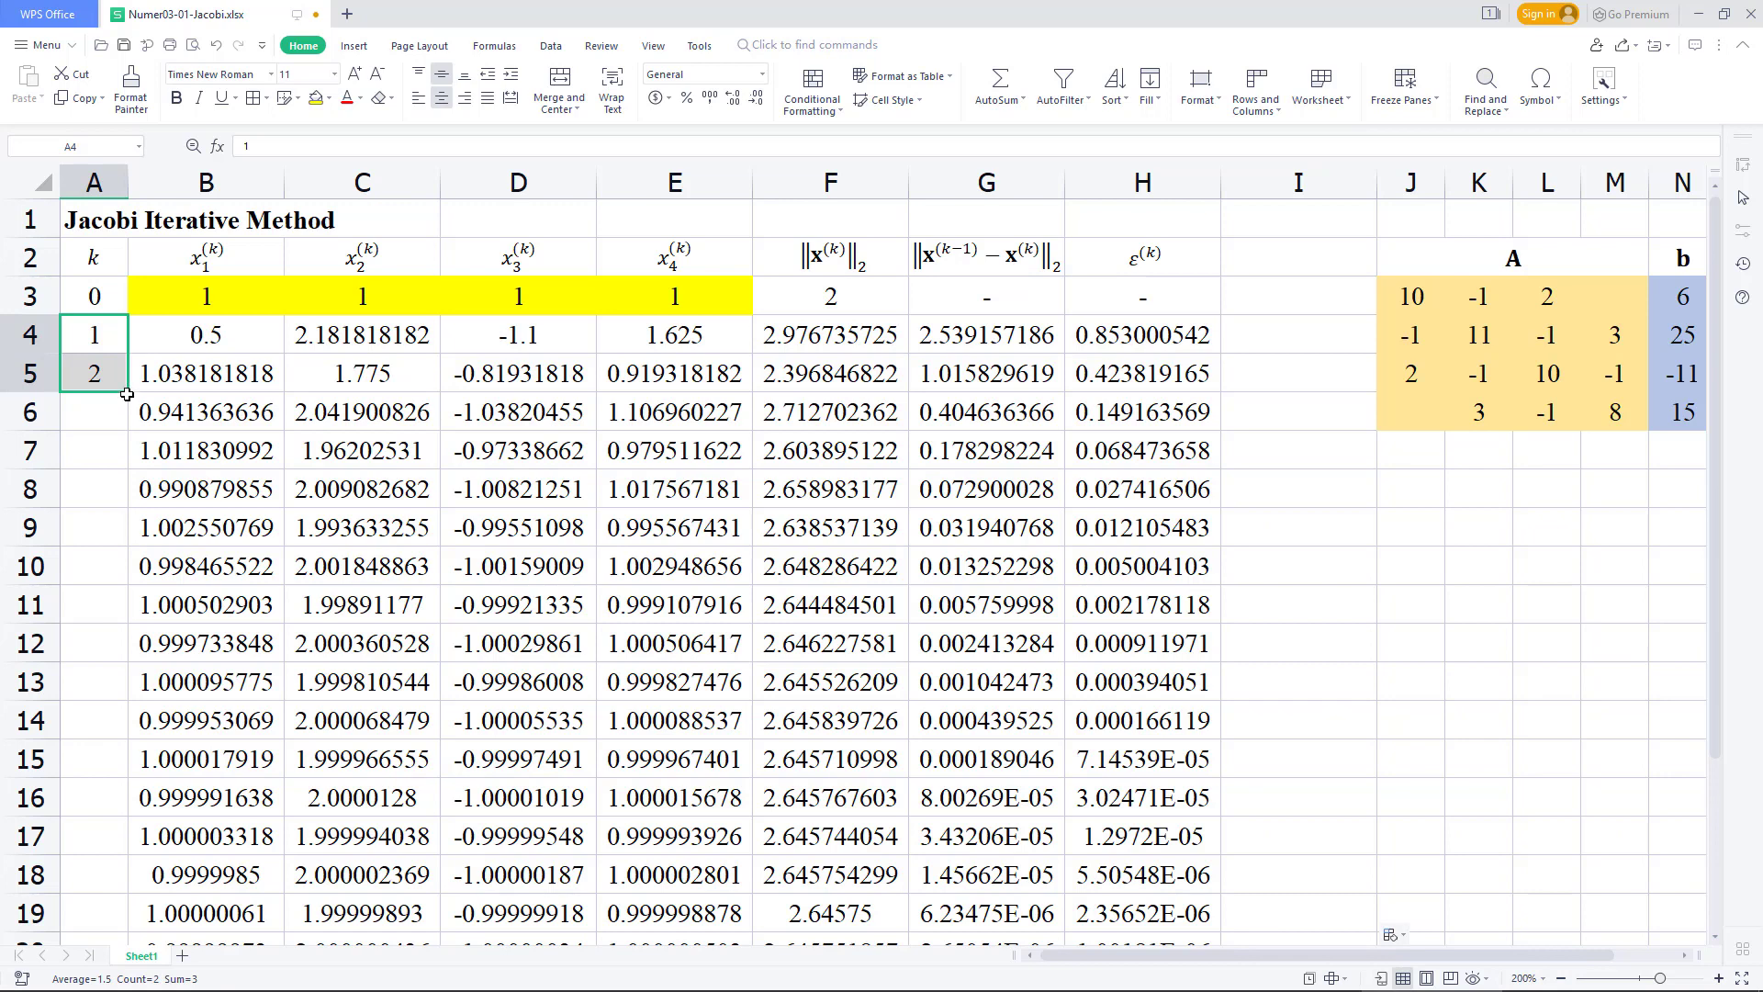
double_click(127, 394)
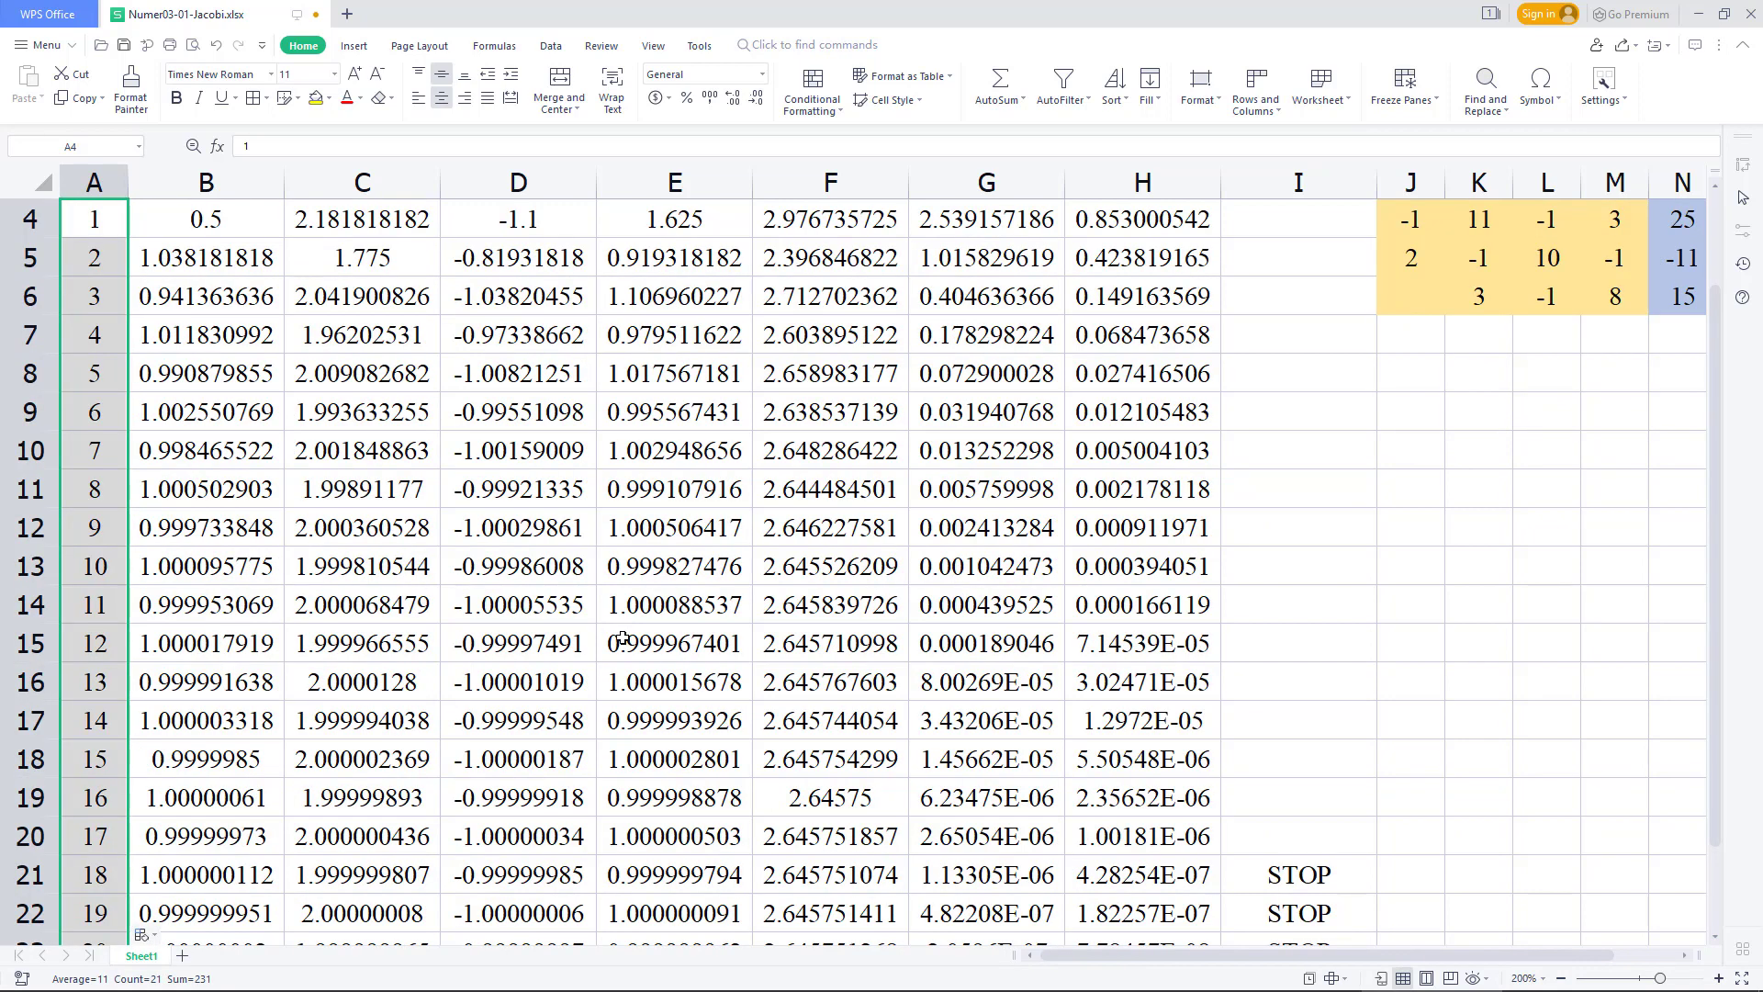
scroll(638, 651, down, 1)
scroll(638, 651, down, 1)
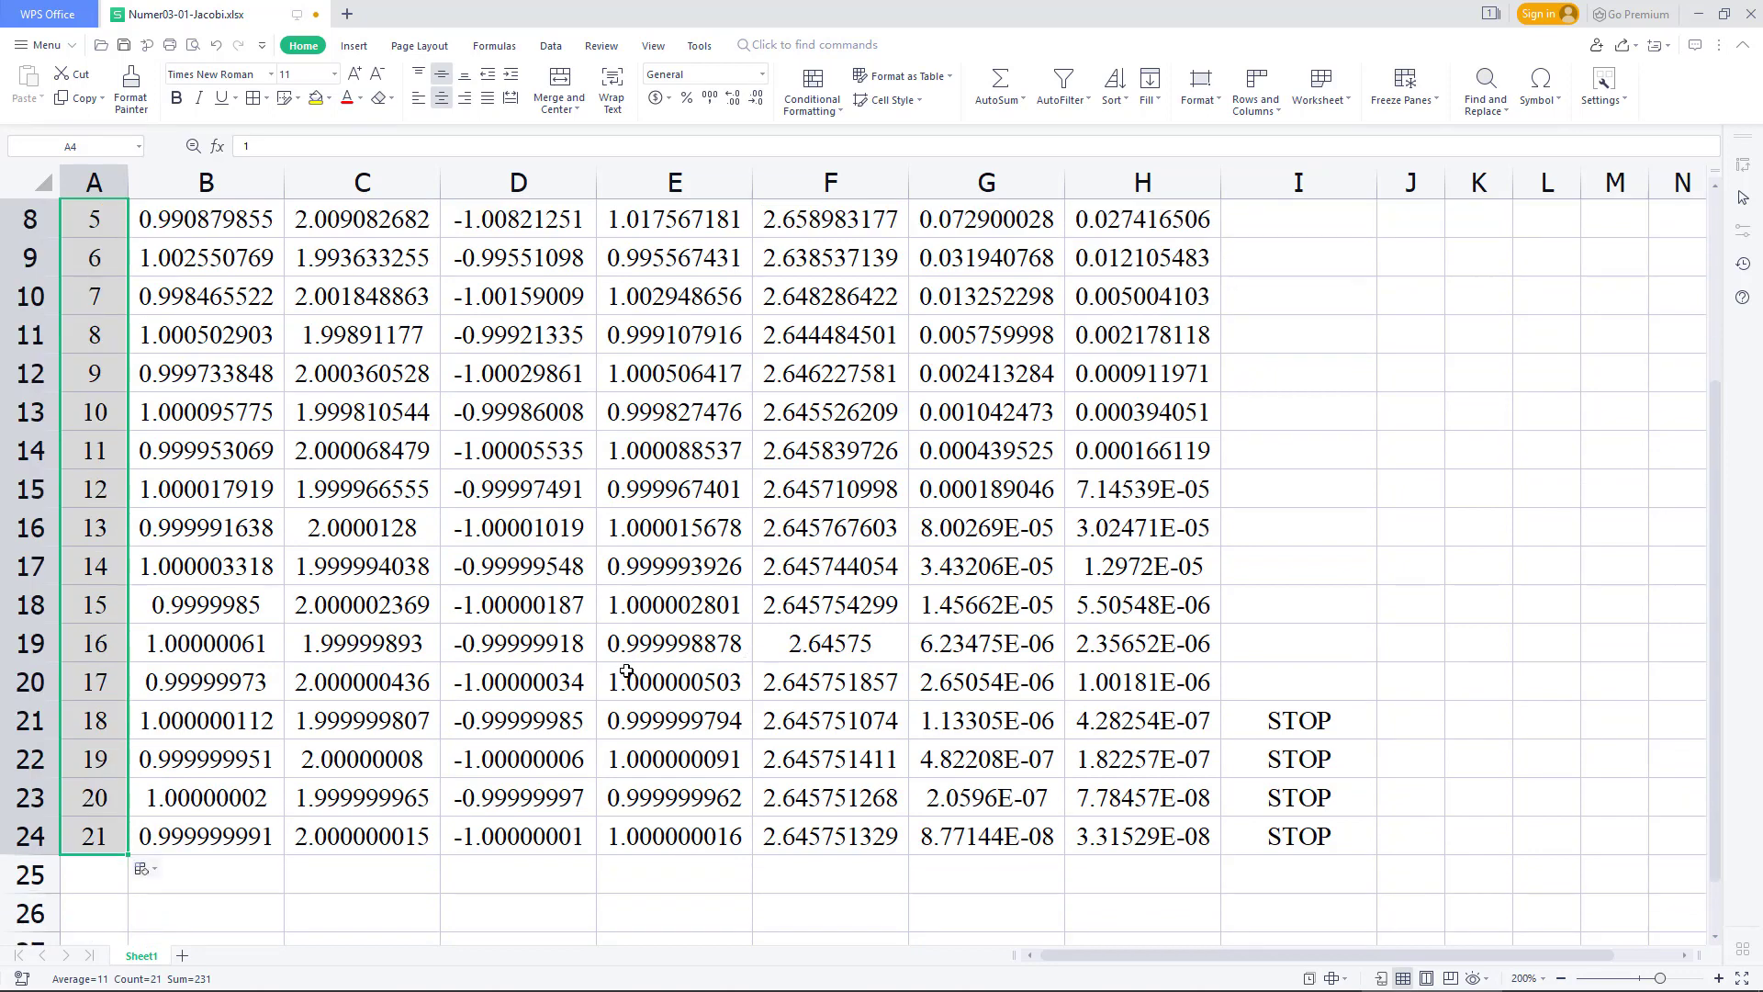
click(197, 724)
Give iteration 18's x values in B21:E21 a yellow fill.
shift+click(632, 726)
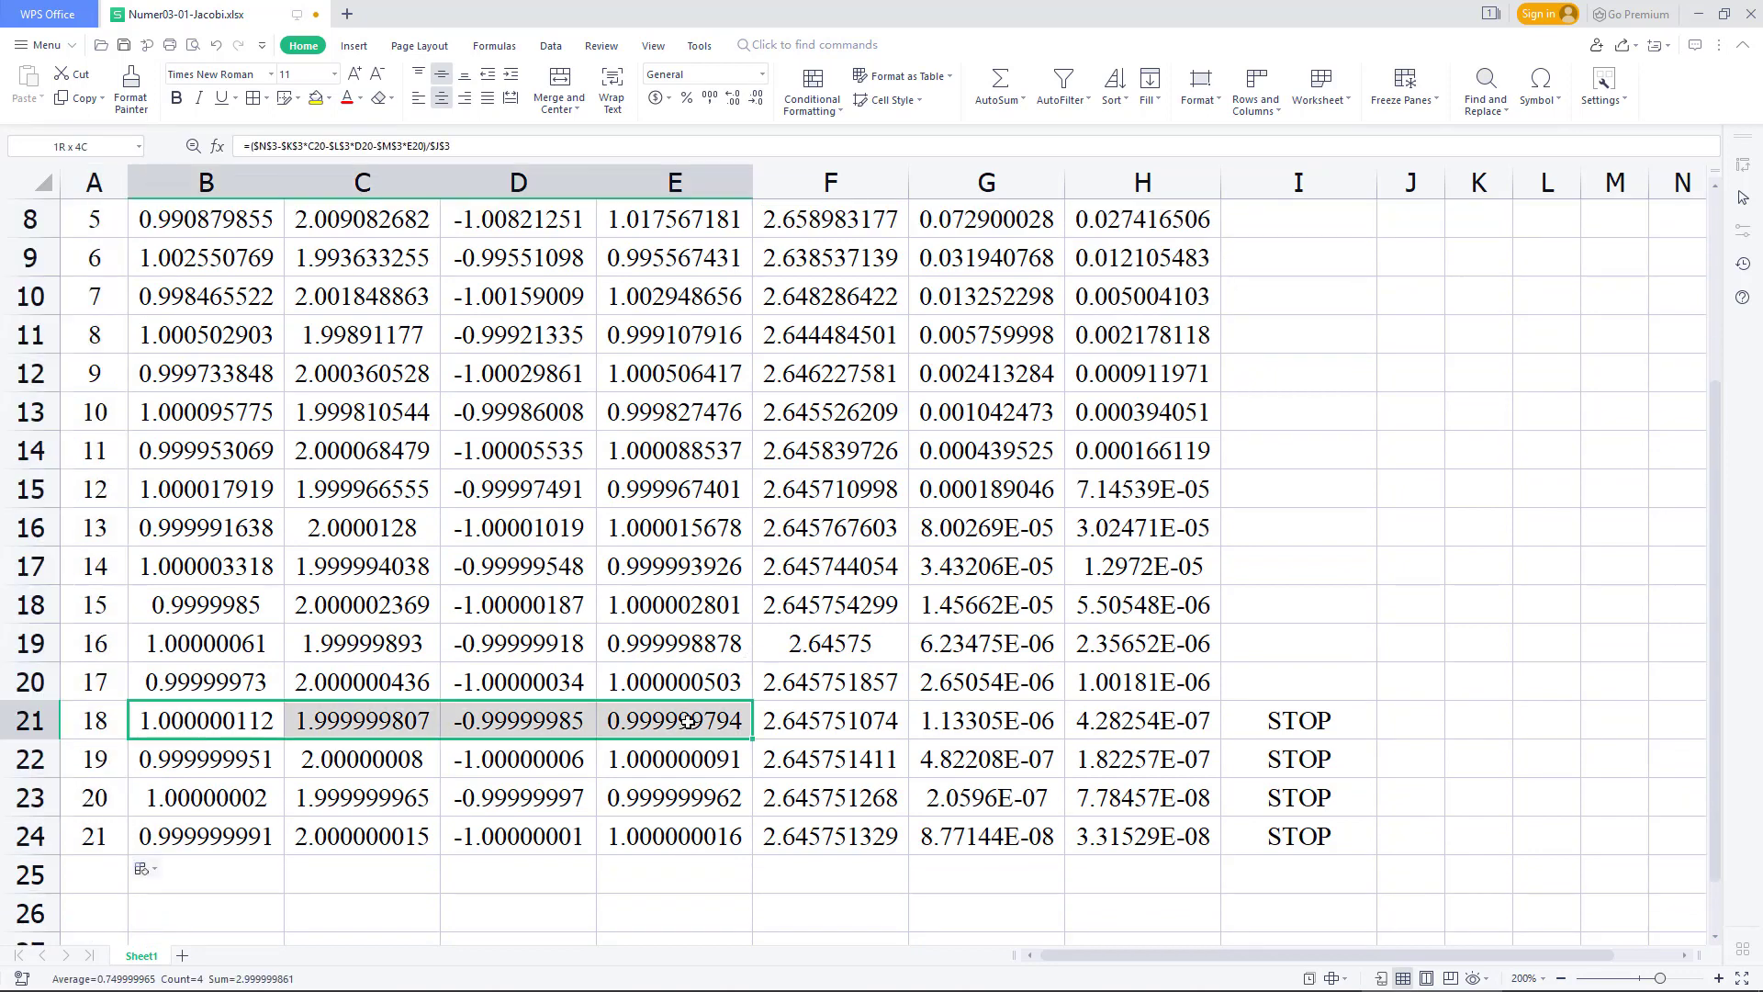
click(317, 99)
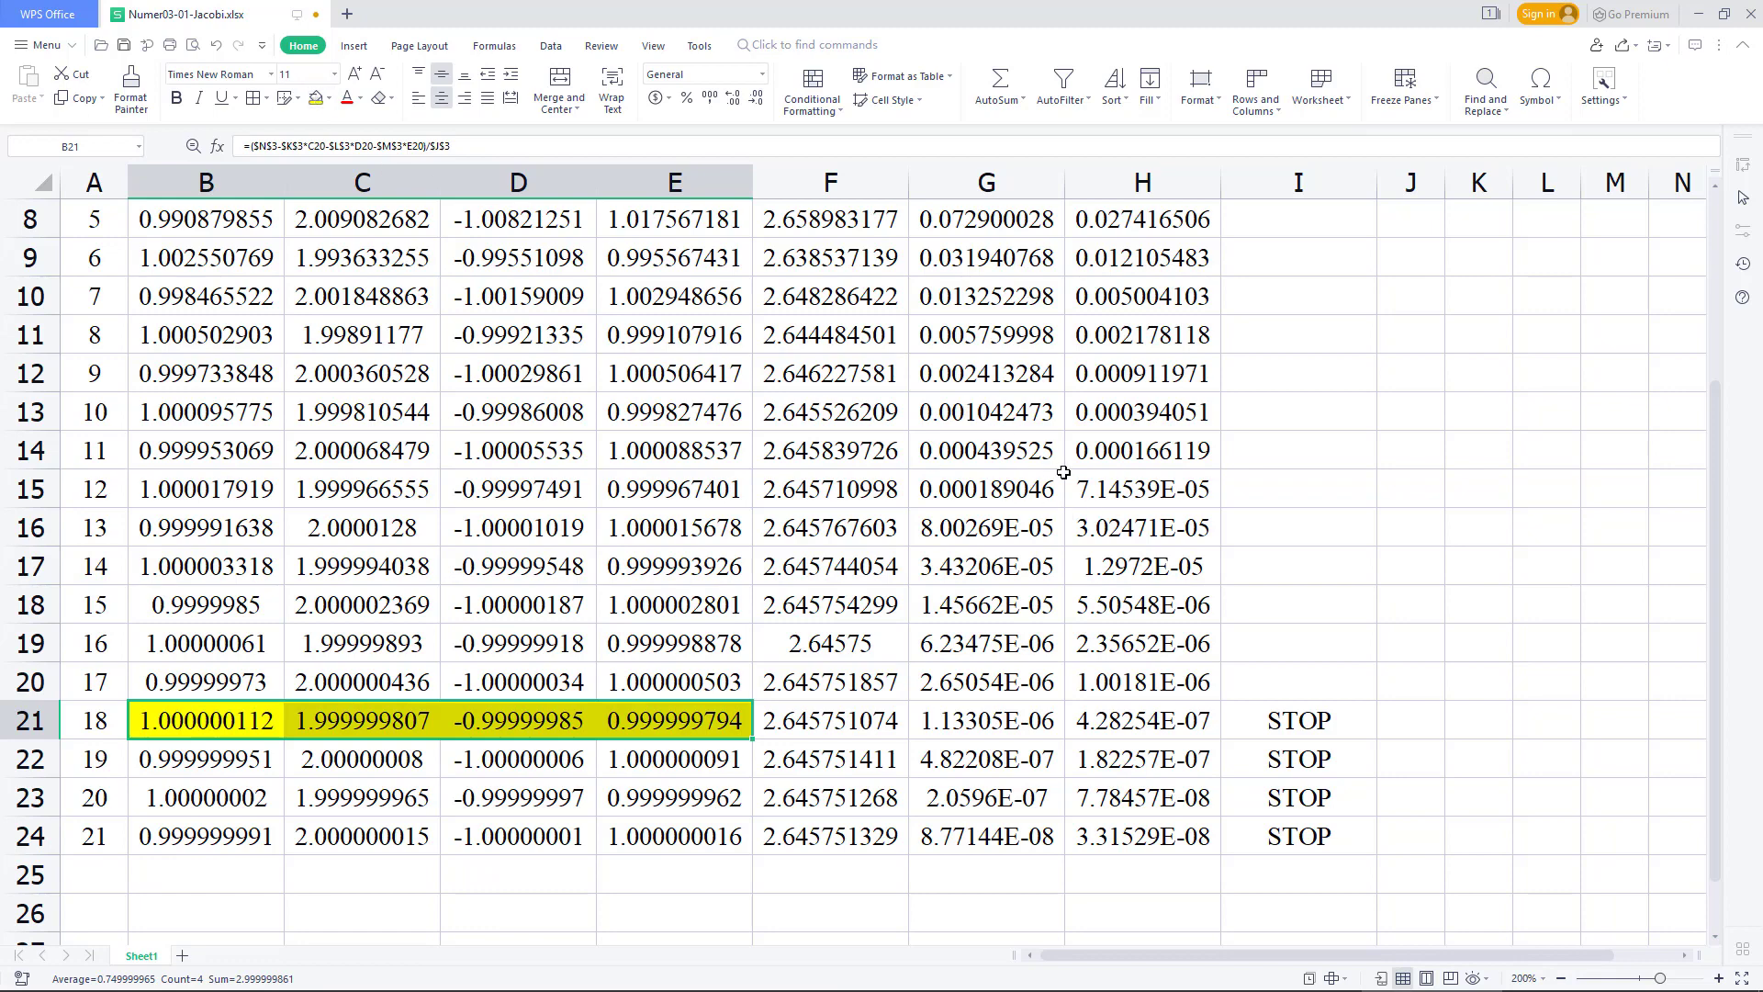
scroll(1064, 472, up, 2)
scroll(1063, 472, up, 1)
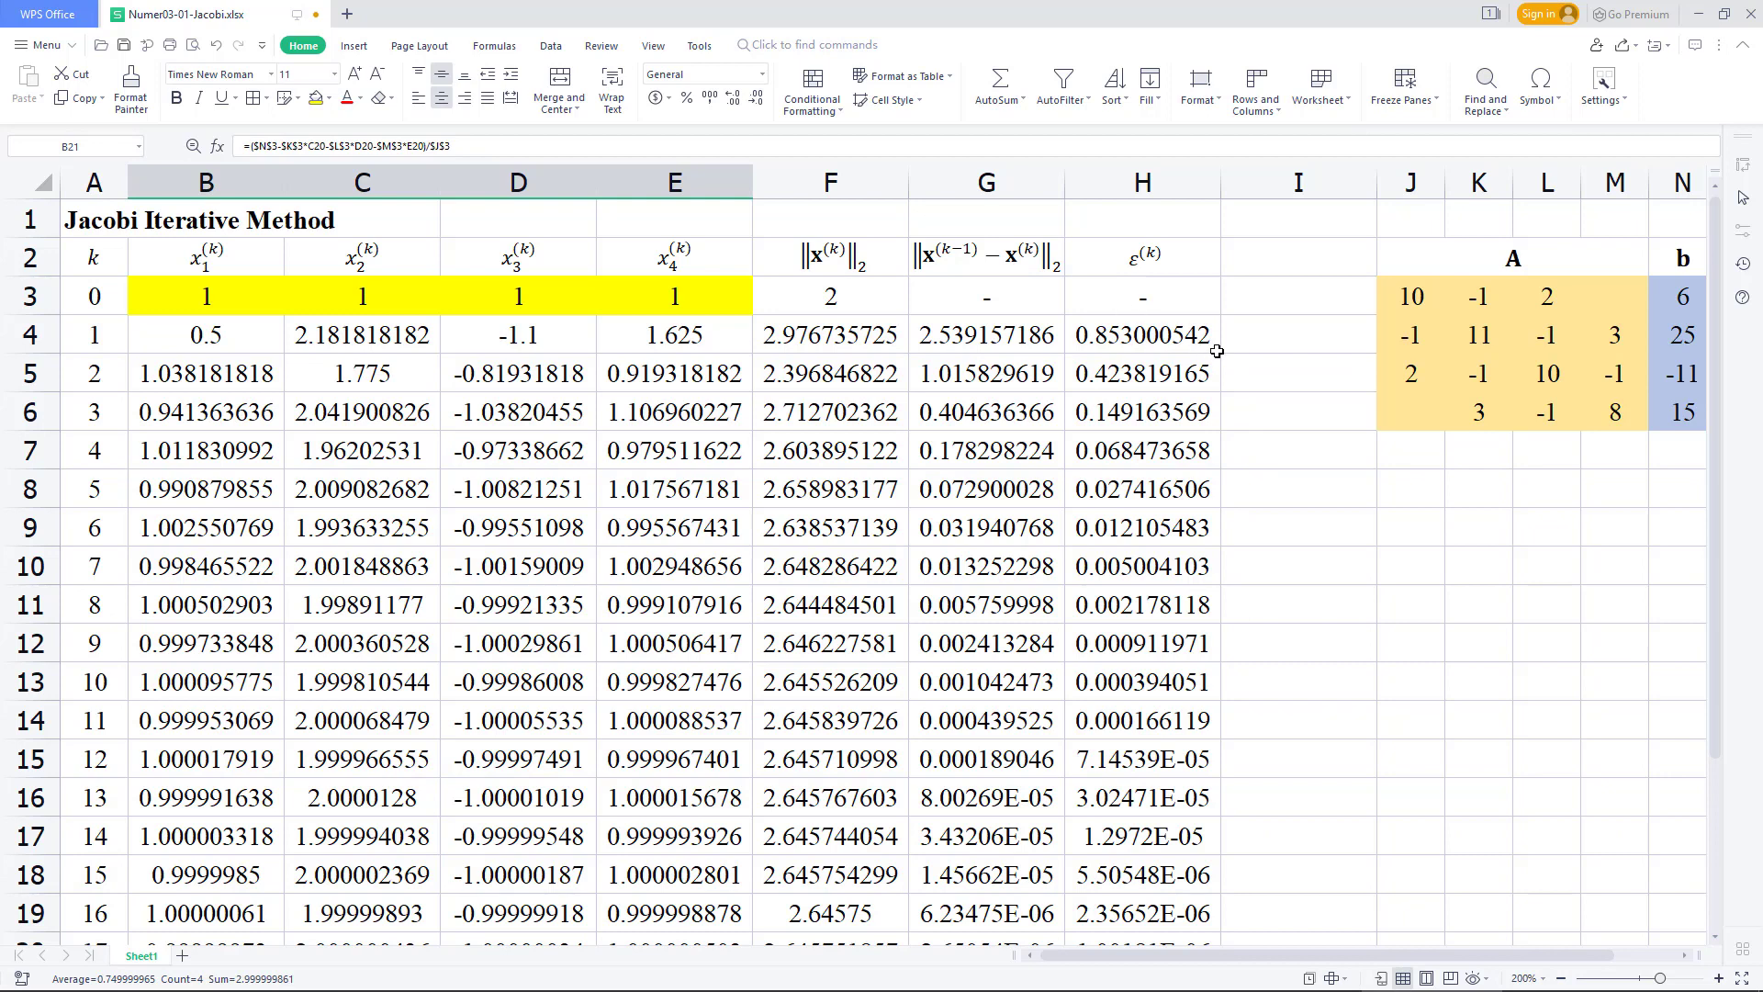
click(1254, 338)
click(1672, 452)
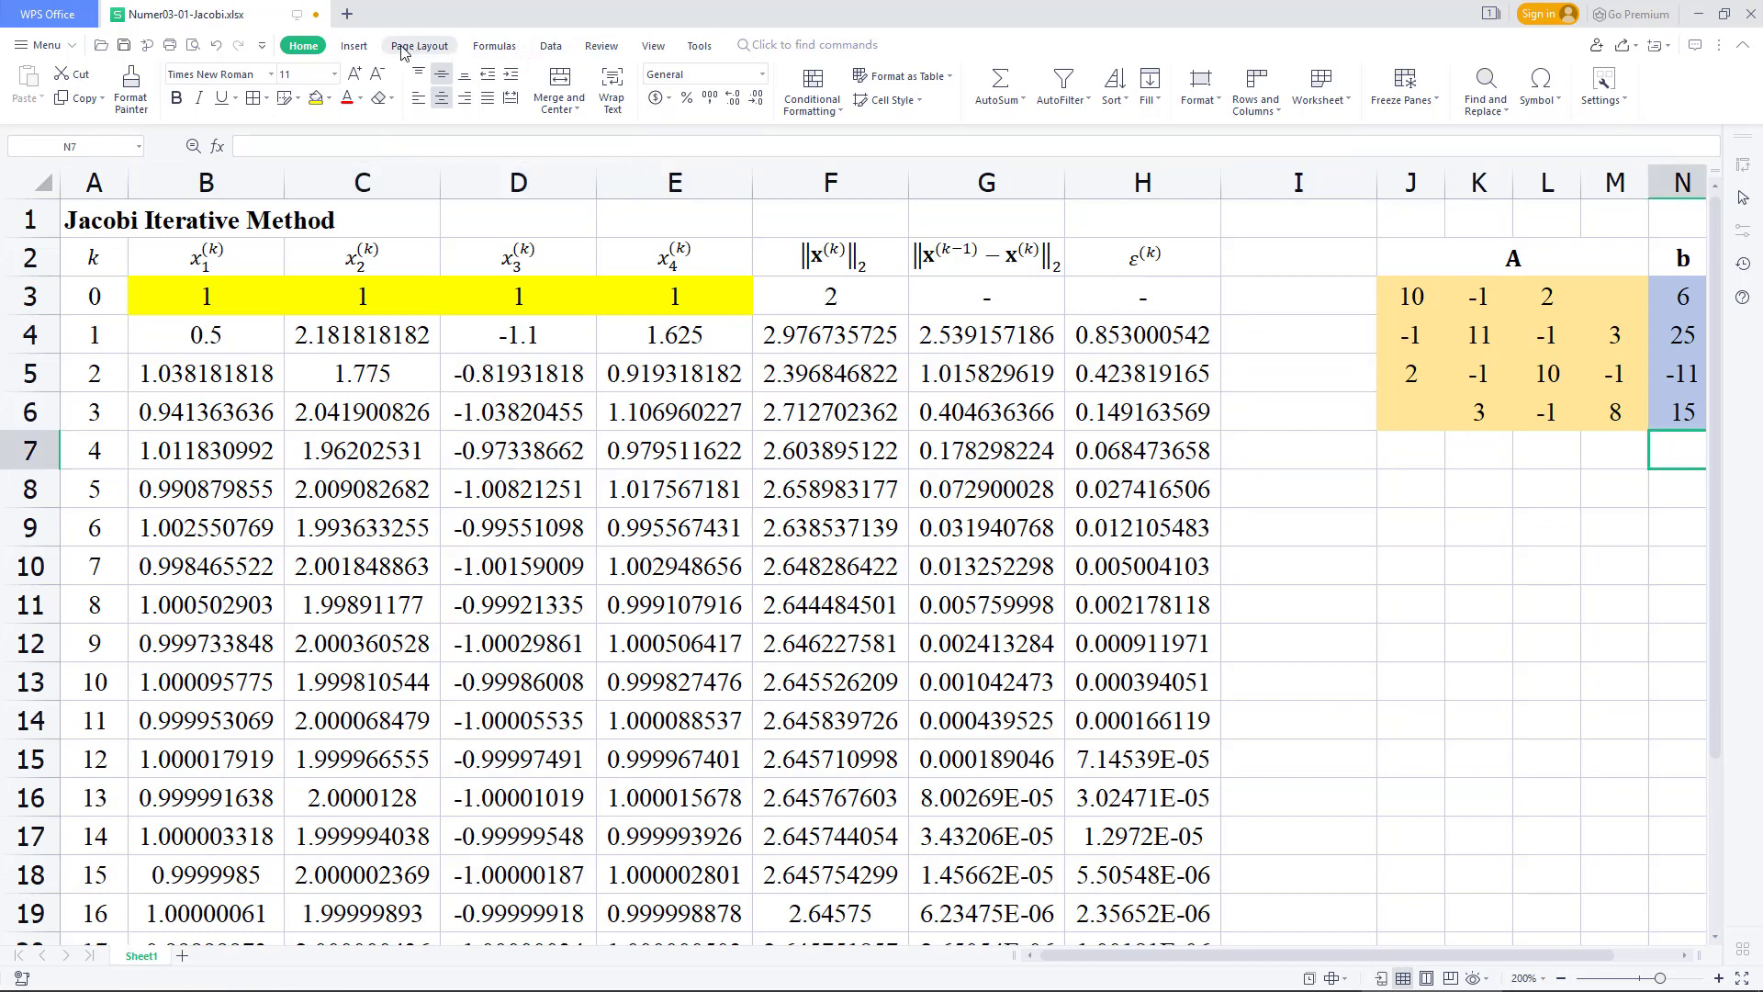
Set the custom zoom magnification to 150% from View > Zoom.
click(652, 46)
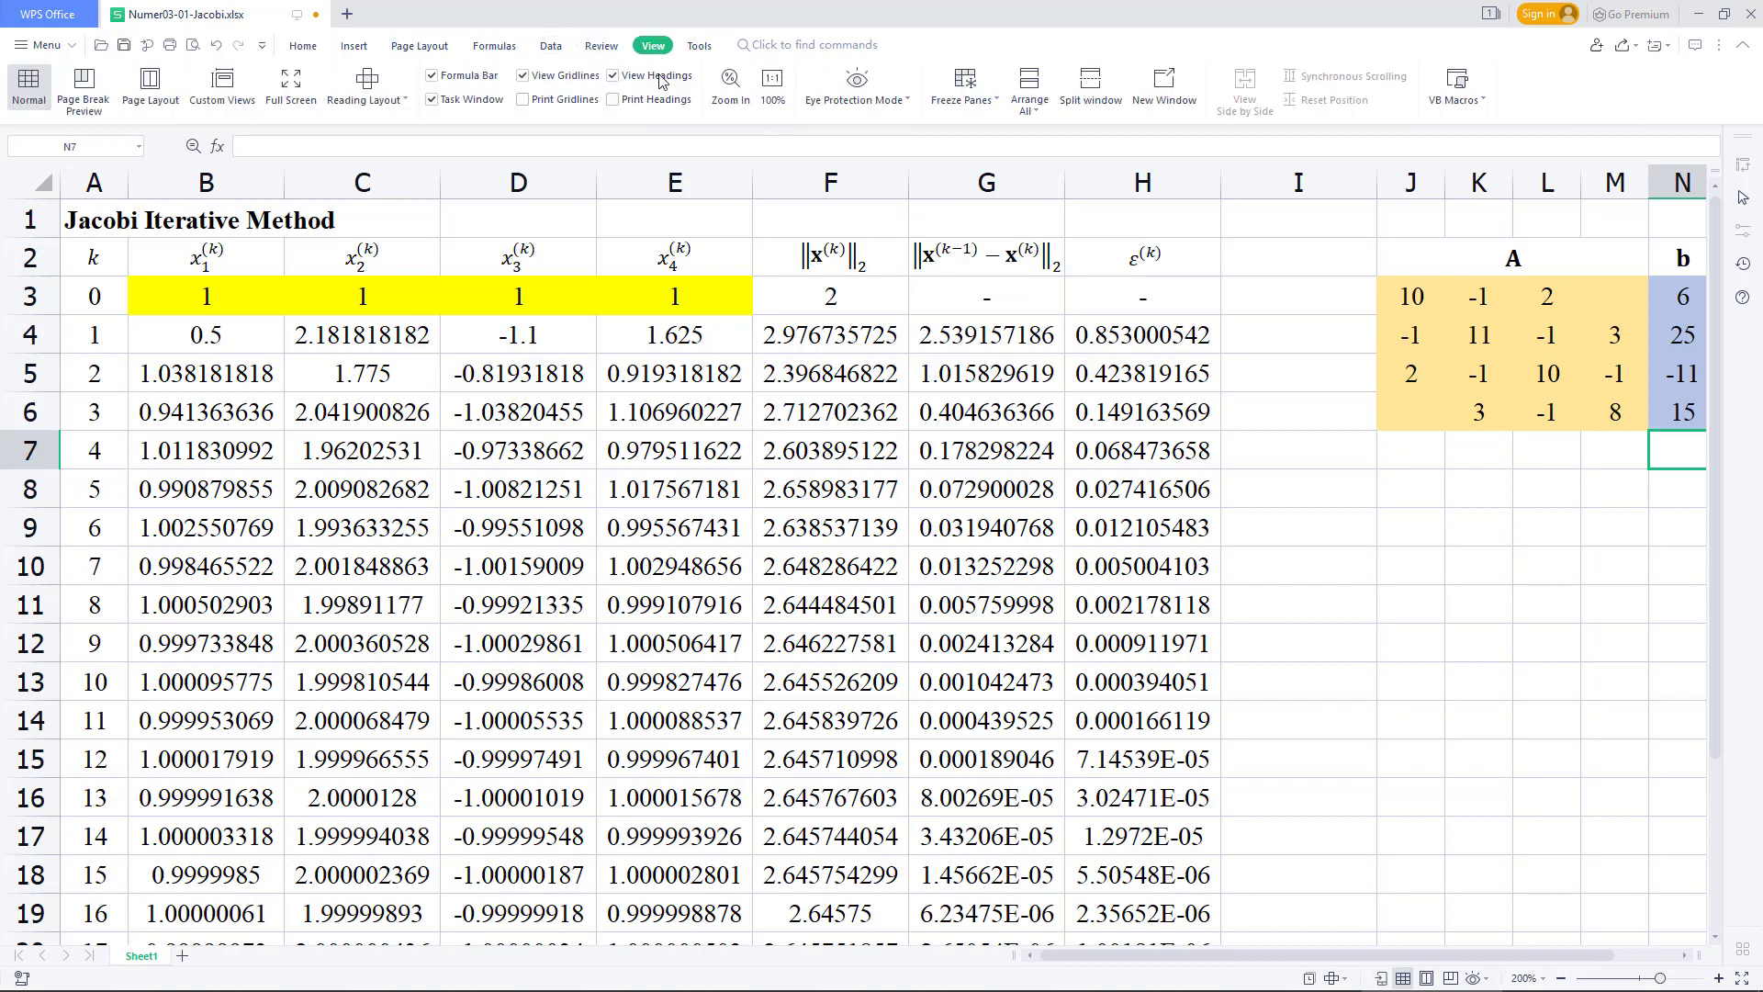
click(732, 92)
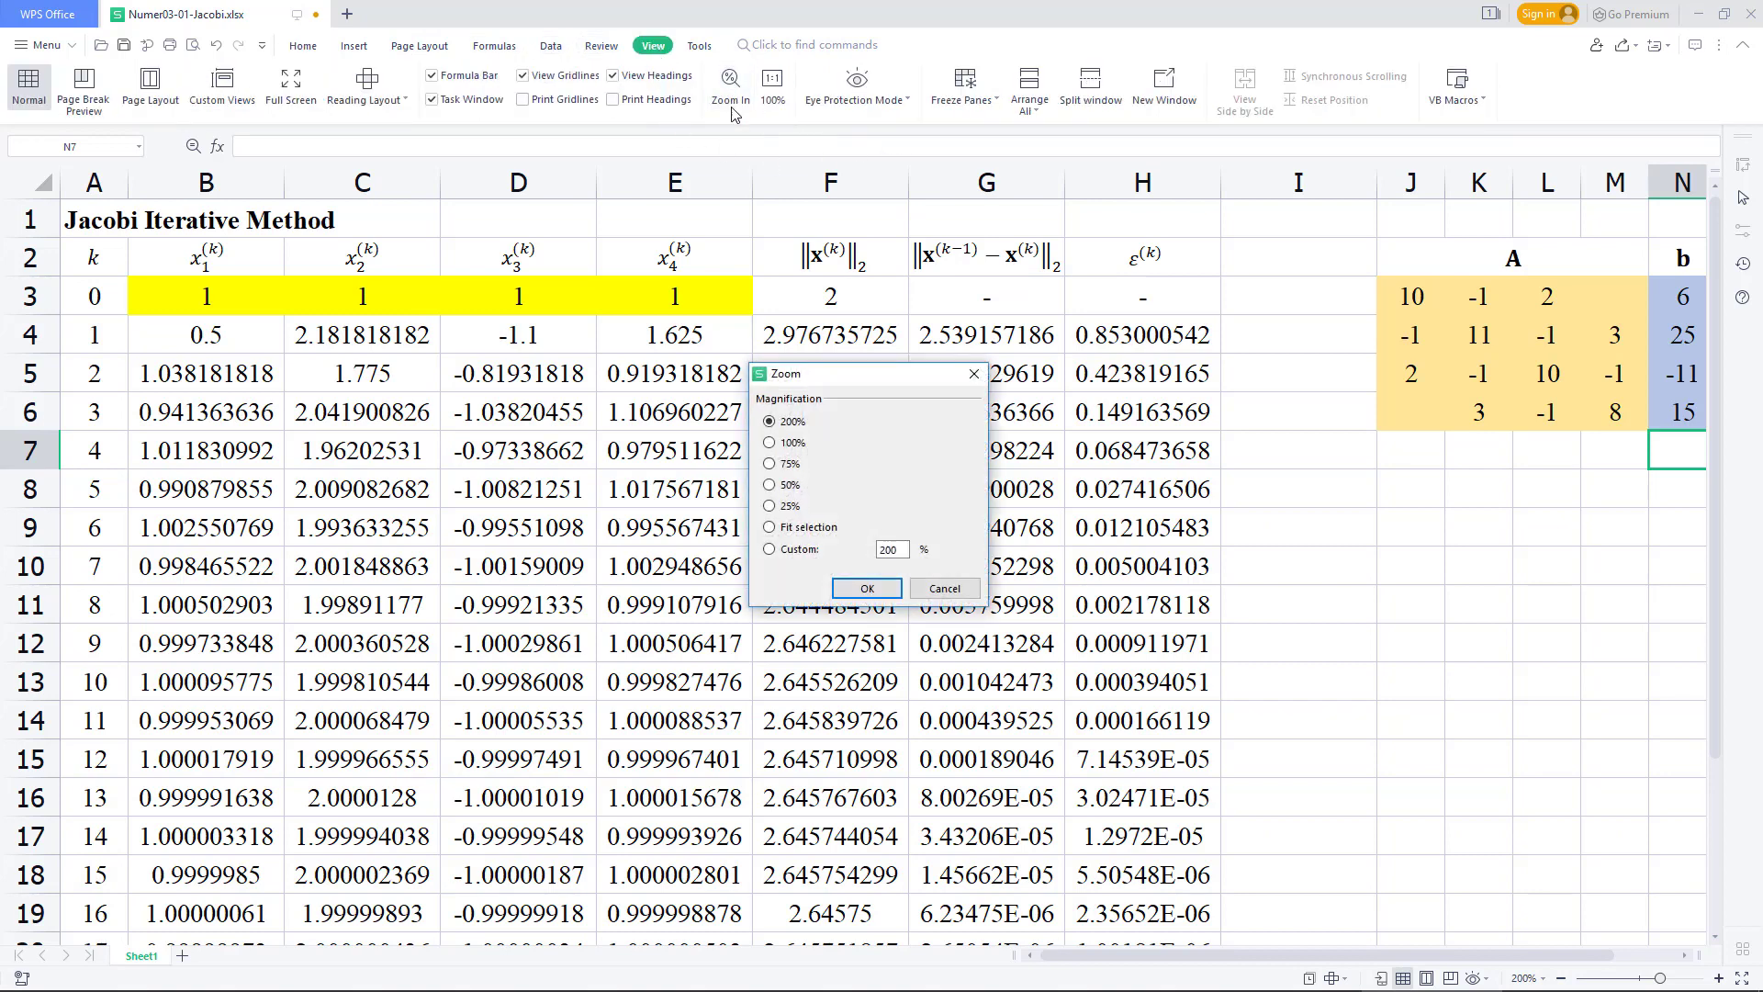
double_click(878, 550)
text(150)
key(Return)
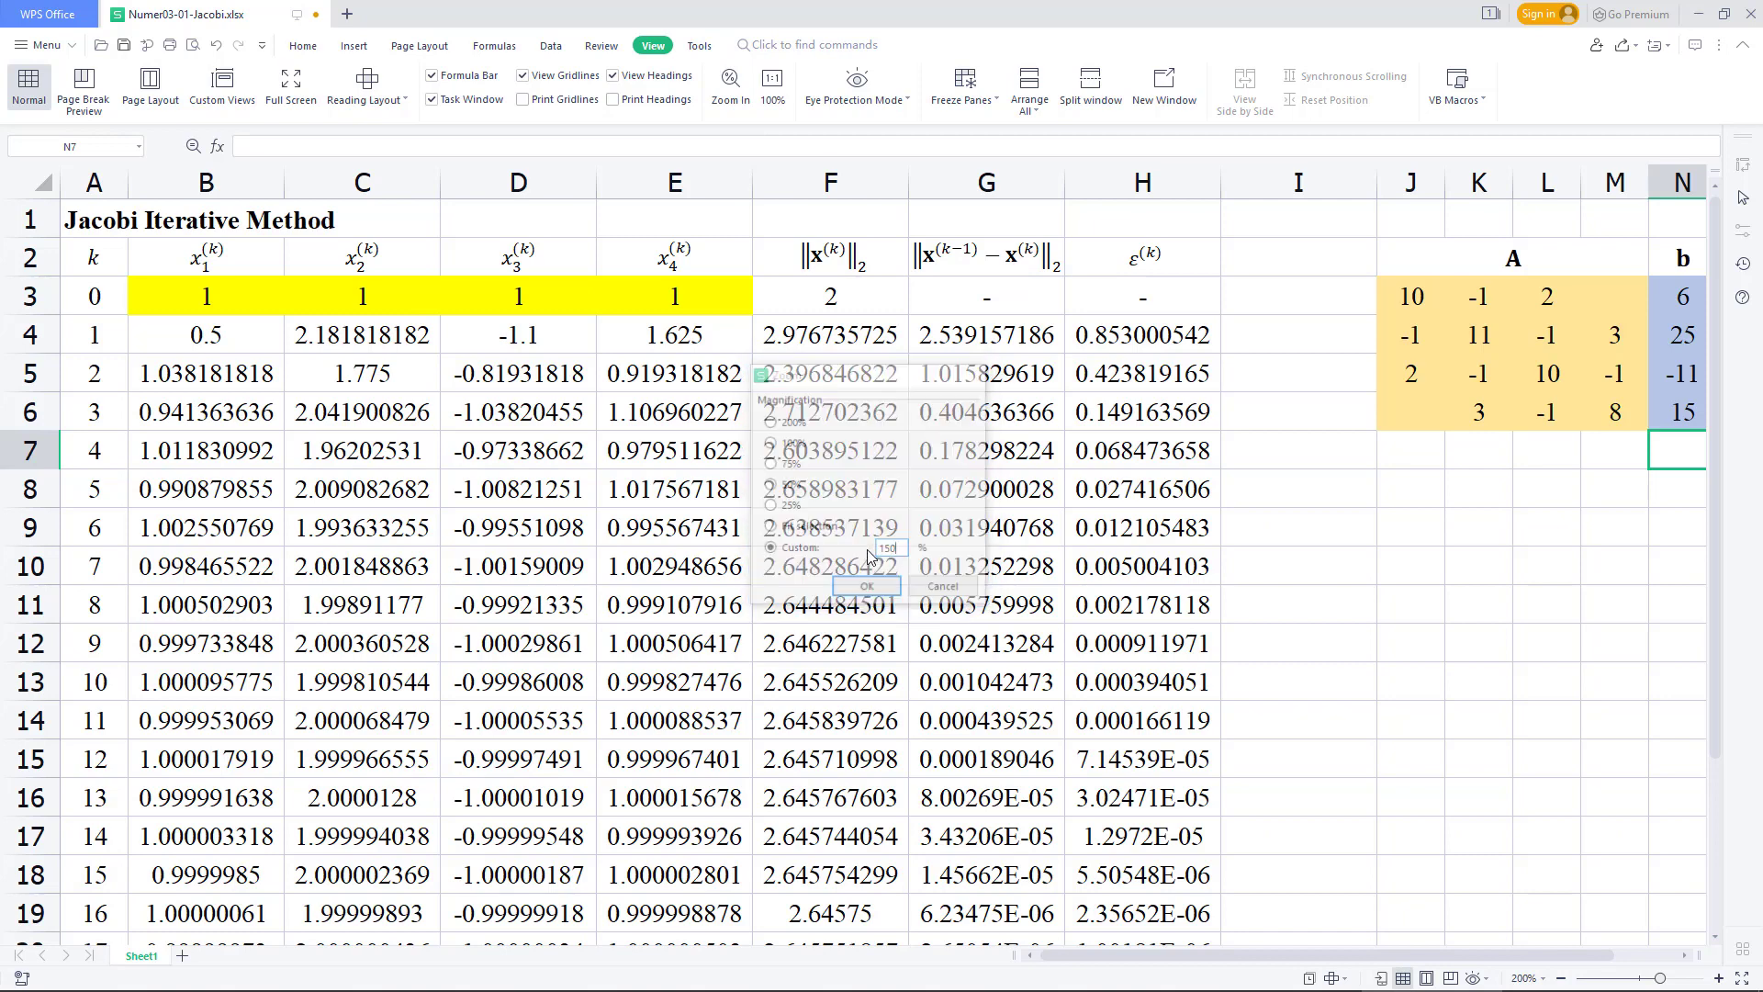